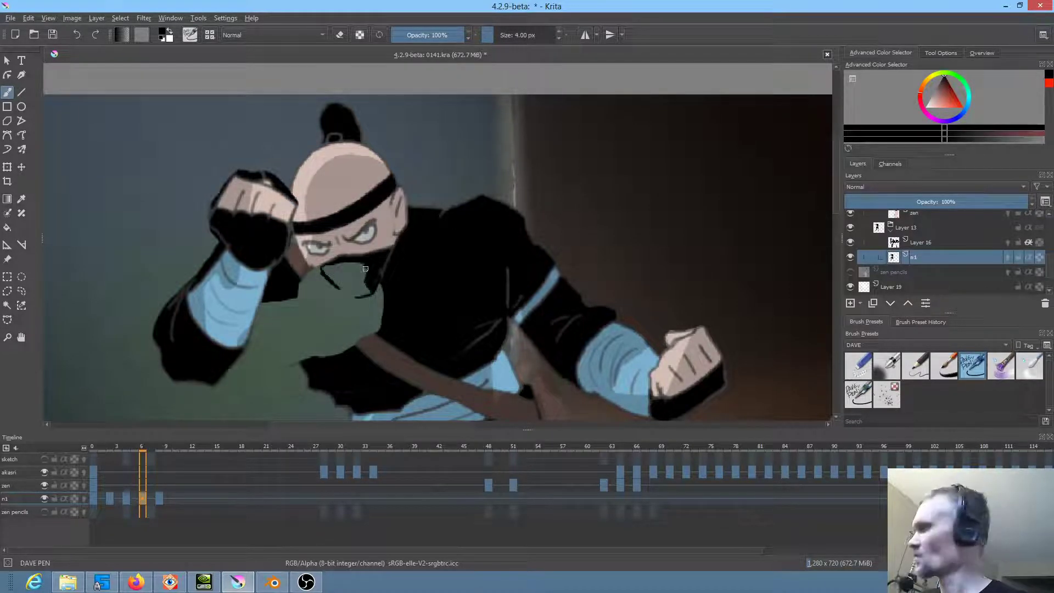
Step: Enlarge the brush to 7.86 px and paint the ninja's mask and the missing area of his chest black on frame 6
{"action": "mouse_move", "coordinate": [367, 270]}
{"action": "left_mouse_down", "text": "shift"}
{"action": "mouse_move", "coordinate": [326, 268]}
{"action": "mouse_move", "coordinate": [351, 281]}
{"action": "mouse_move", "coordinate": [362, 263]}
{"action": "mouse_move", "coordinate": [369, 292]}
{"action": "mouse_move", "coordinate": [352, 295]}
{"action": "mouse_move", "coordinate": [312, 267]}
{"action": "mouse_move", "coordinate": [329, 281]}
{"action": "left_mouse_up", "text": "shift"}
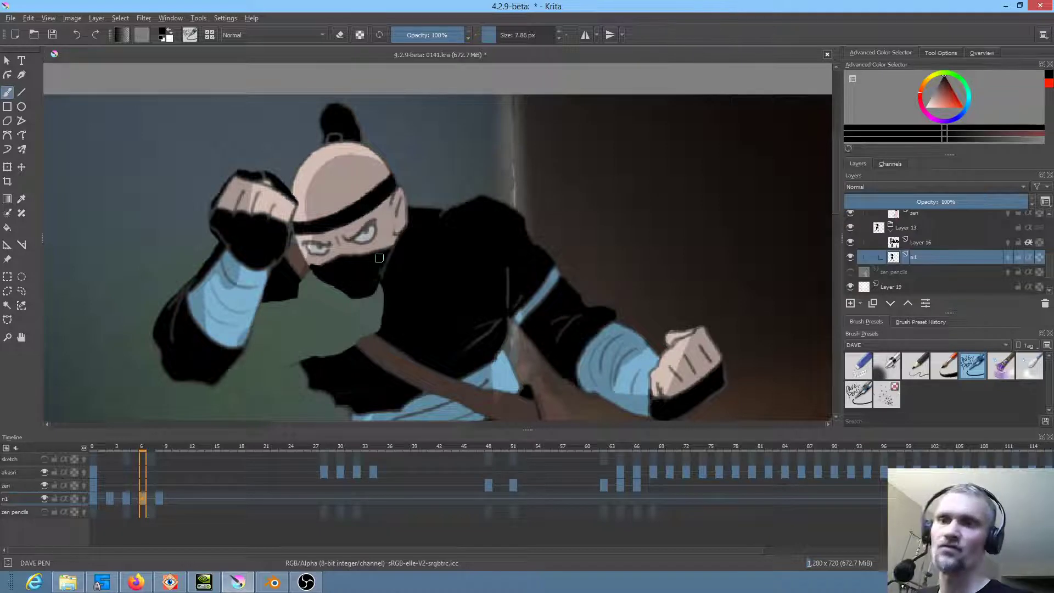
{"action": "mouse_move", "coordinate": [306, 365]}
{"action": "left_mouse_down"}
{"action": "mouse_move", "coordinate": [267, 332]}
{"action": "mouse_move", "coordinate": [260, 309]}
{"action": "left_mouse_up"}
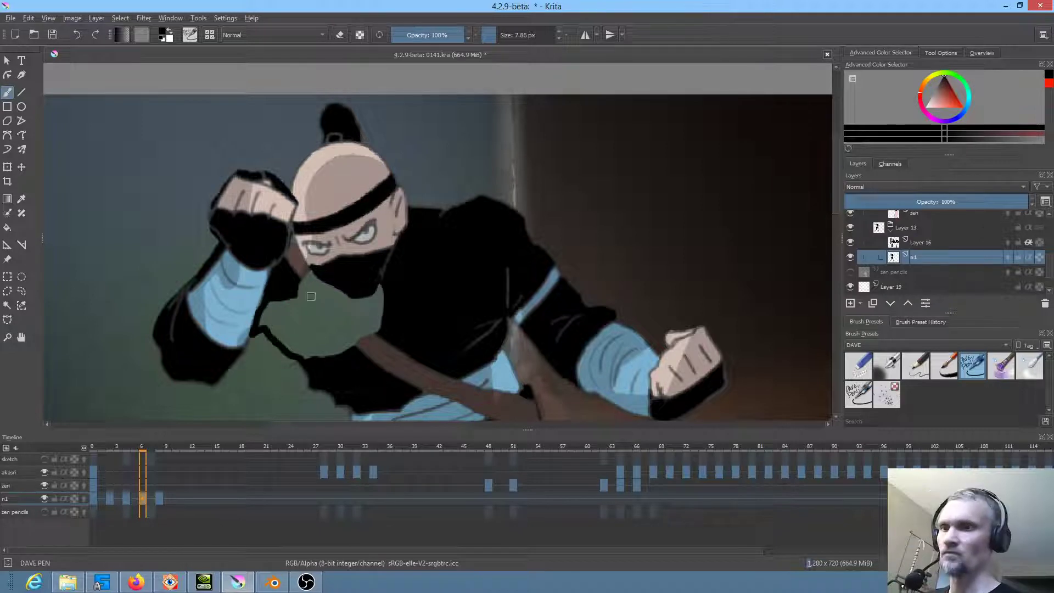
{"action": "left_click_drag", "start_coordinate": [295, 279], "coordinate": [362, 354]}
{"action": "left_click_drag", "start_coordinate": [297, 294], "coordinate": [344, 348]}
{"action": "left_click_drag", "start_coordinate": [296, 299], "coordinate": [350, 351]}
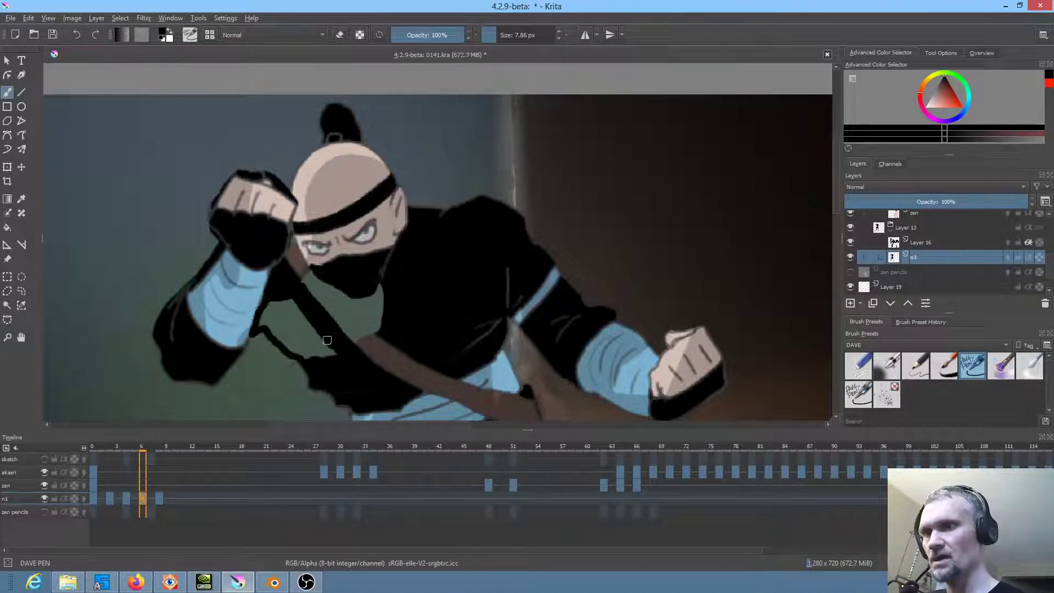
{"action": "mouse_move", "coordinate": [276, 304]}
{"action": "left_mouse_down"}
{"action": "mouse_move", "coordinate": [265, 317]}
{"action": "mouse_move", "coordinate": [274, 326]}
{"action": "mouse_move", "coordinate": [289, 299]}
{"action": "mouse_move", "coordinate": [329, 351]}
{"action": "mouse_move", "coordinate": [291, 318]}
{"action": "mouse_move", "coordinate": [288, 348]}
{"action": "mouse_move", "coordinate": [280, 337]}
{"action": "mouse_move", "coordinate": [295, 351]}
{"action": "left_mouse_up"}
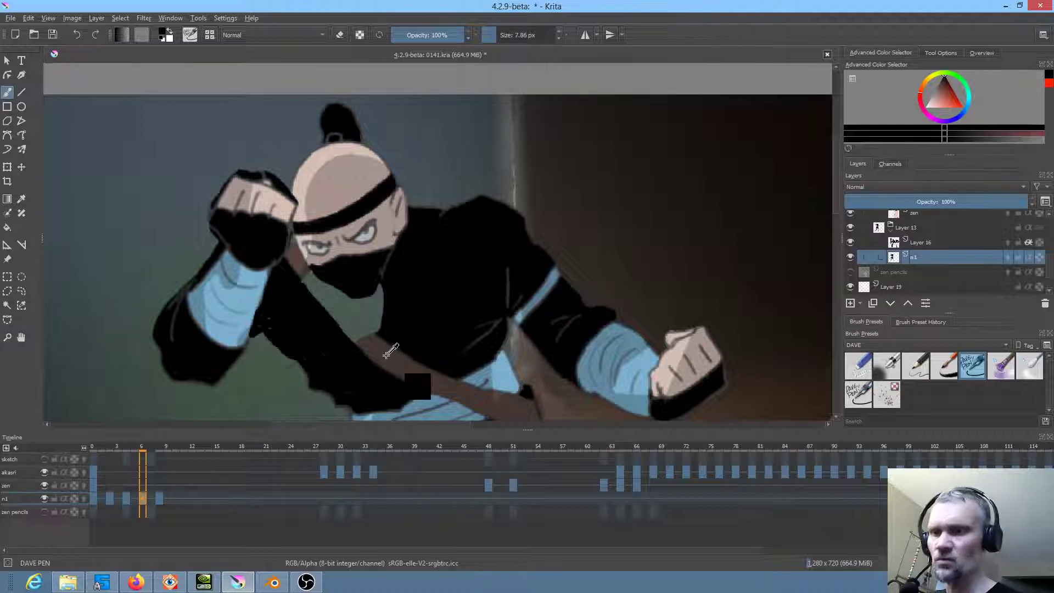
Step: Hide the Layer 16 shading and paint the missing brown strap from the ninja's shoulder across his chest, using the existing strap's color
{"action": "left_click", "coordinate": [419, 388], "text": "ctrl"}
{"action": "mouse_move", "coordinate": [303, 271]}
{"action": "left_mouse_down"}
{"action": "mouse_move", "coordinate": [320, 299]}
{"action": "mouse_move", "coordinate": [313, 277]}
{"action": "left_mouse_up"}
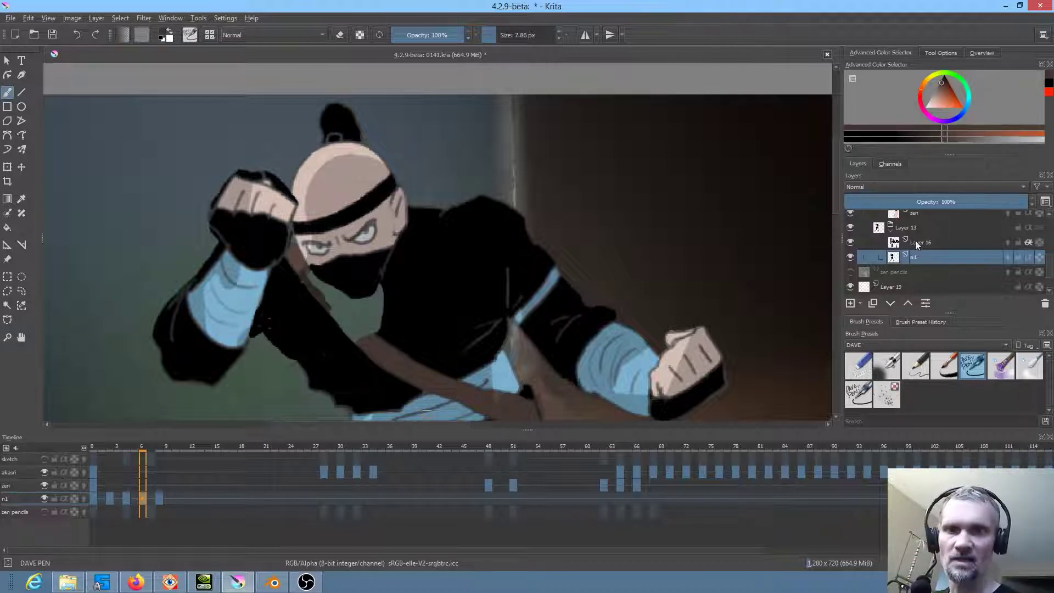
{"action": "left_click", "coordinate": [851, 242]}
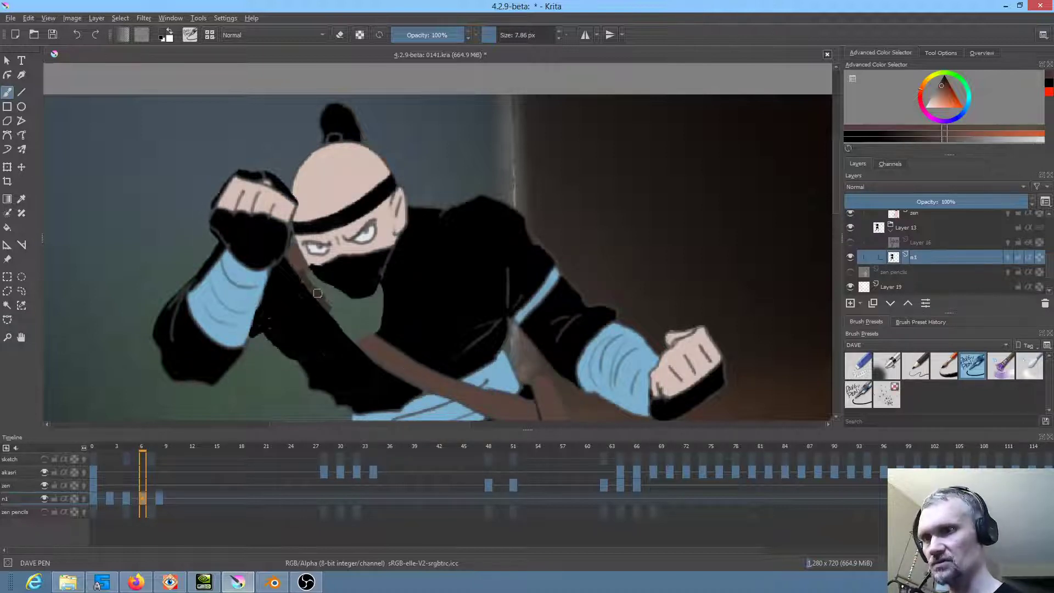
{"action": "left_click_drag", "start_coordinate": [301, 267], "coordinate": [364, 345]}
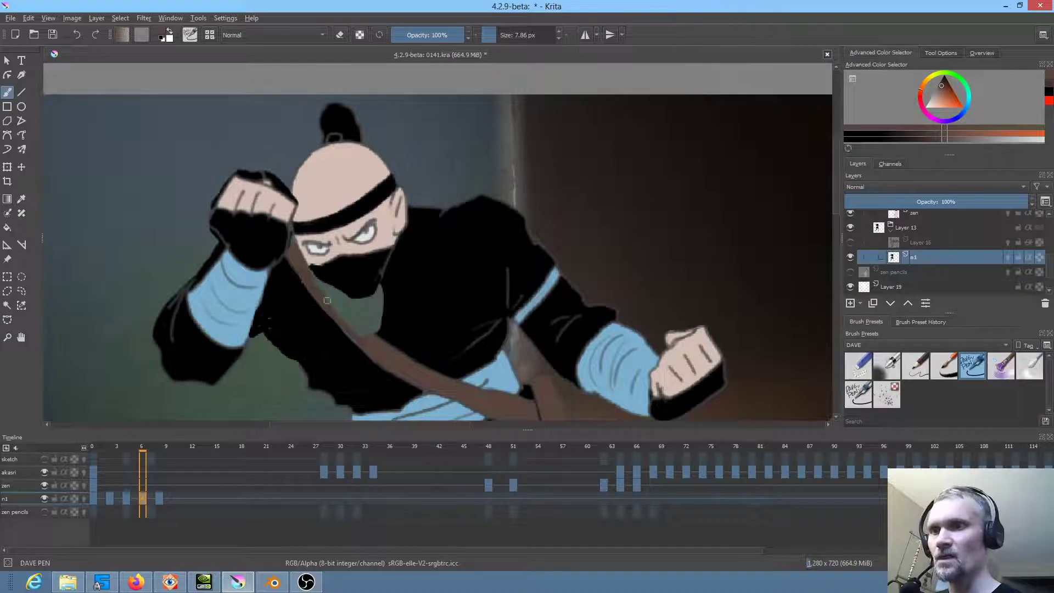
{"action": "left_click_drag", "start_coordinate": [327, 301], "coordinate": [343, 319]}
{"action": "left_click_drag", "start_coordinate": [313, 282], "coordinate": [391, 346]}
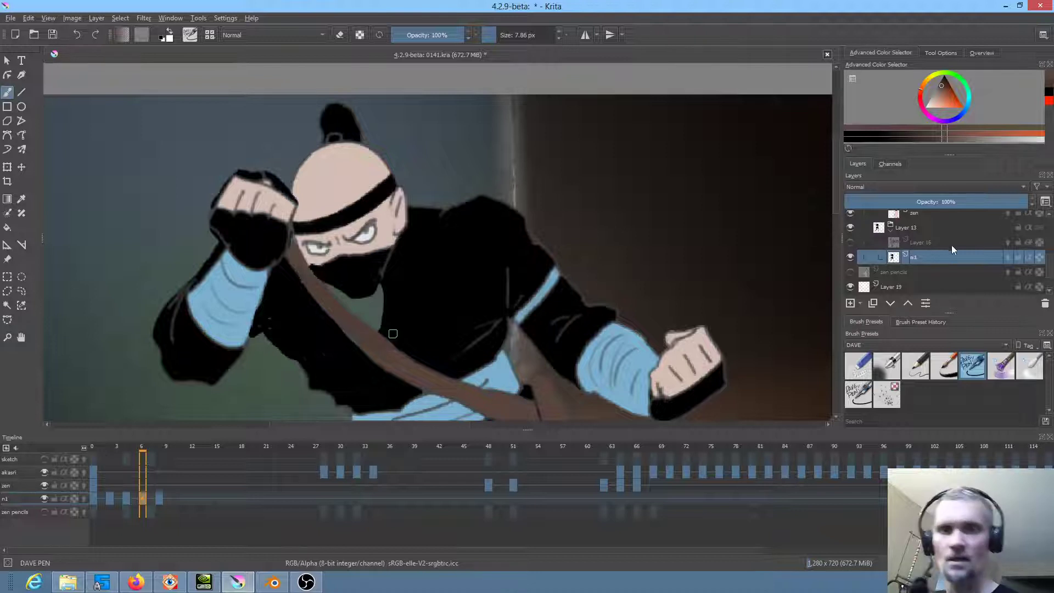
Step: Toggle the Layer 13 group off and back on, and hide Copy of Layer 21 in the characters group
{"action": "left_click", "coordinate": [851, 227]}
{"action": "left_click", "coordinate": [852, 227]}
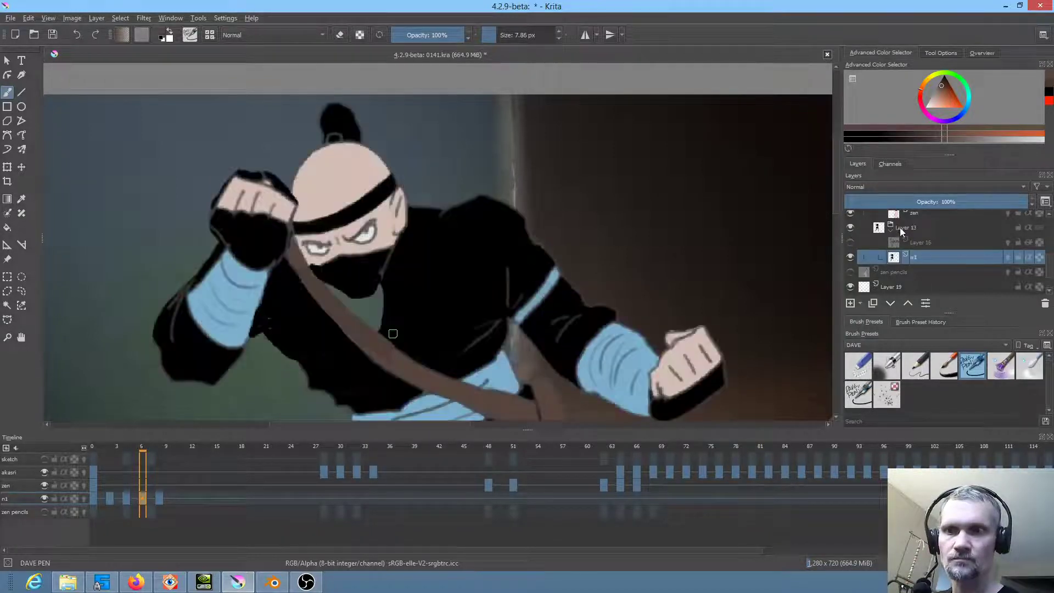
{"action": "left_click_drag", "start_coordinate": [1050, 262], "coordinate": [1047, 226]}
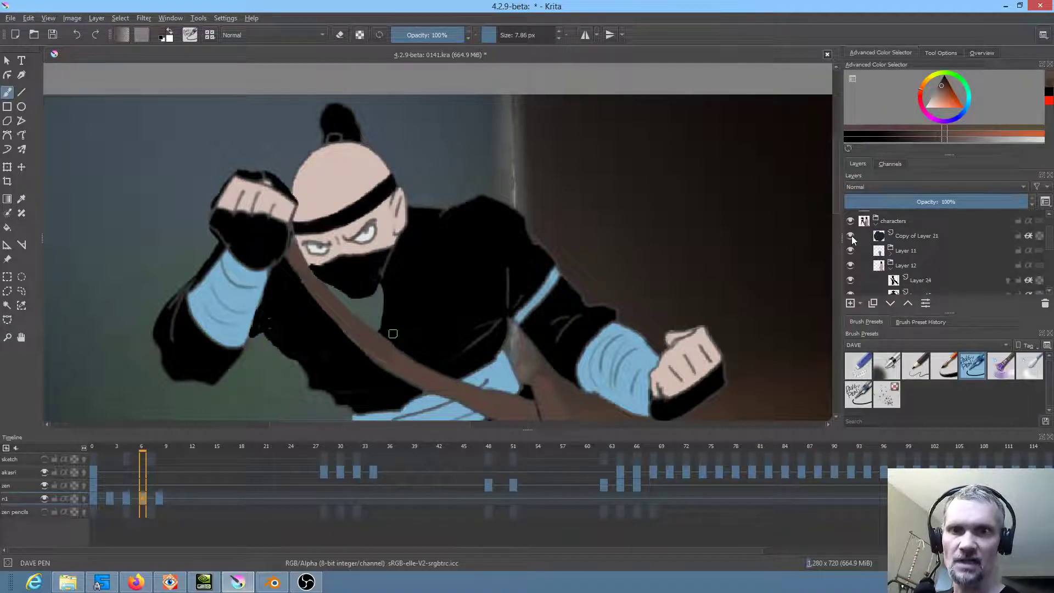
{"action": "left_click", "coordinate": [851, 237]}
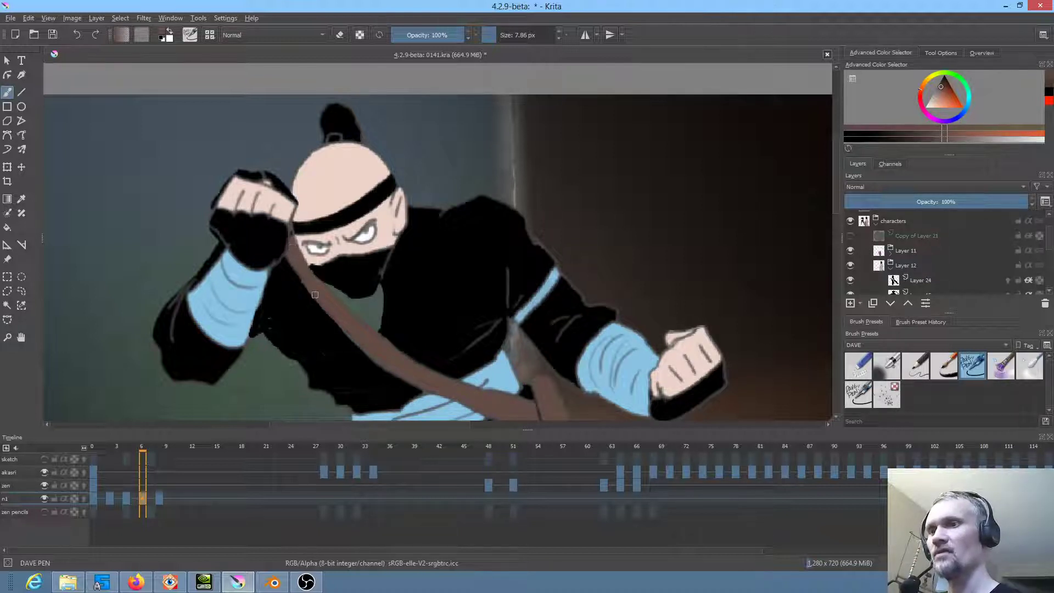
Step: Fill the remaining gap between the ninja's mask, strap and chest with black sampled from his clothing
{"action": "left_click", "coordinate": [410, 275], "text": "ctrl"}
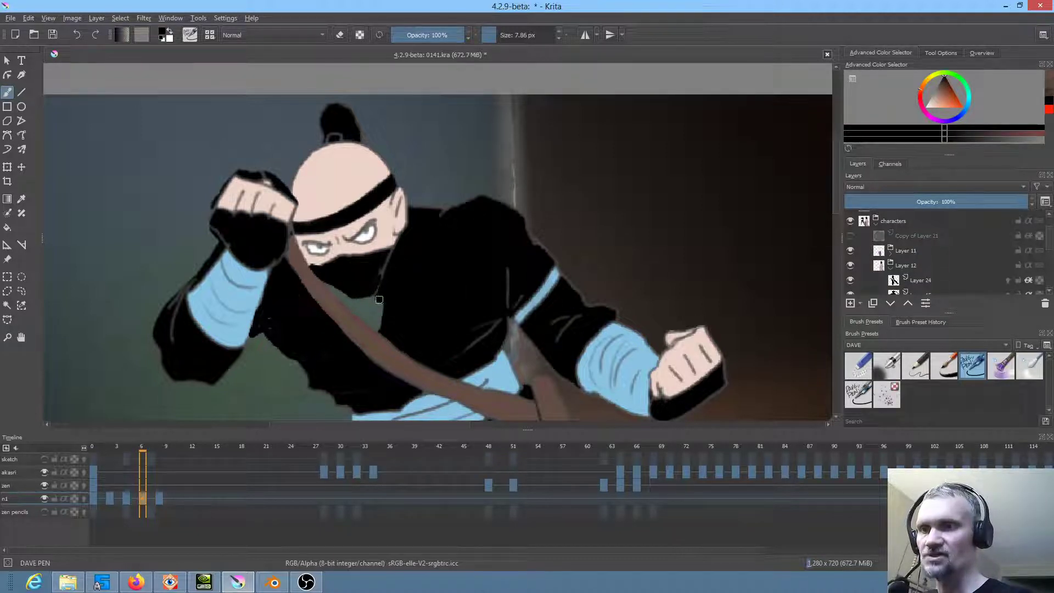
{"action": "mouse_move", "coordinate": [375, 300]}
{"action": "left_mouse_down"}
{"action": "mouse_move", "coordinate": [332, 290]}
{"action": "mouse_move", "coordinate": [387, 334]}
{"action": "mouse_move", "coordinate": [376, 327]}
{"action": "mouse_move", "coordinate": [413, 302]}
{"action": "mouse_move", "coordinate": [378, 335]}
{"action": "left_mouse_up"}
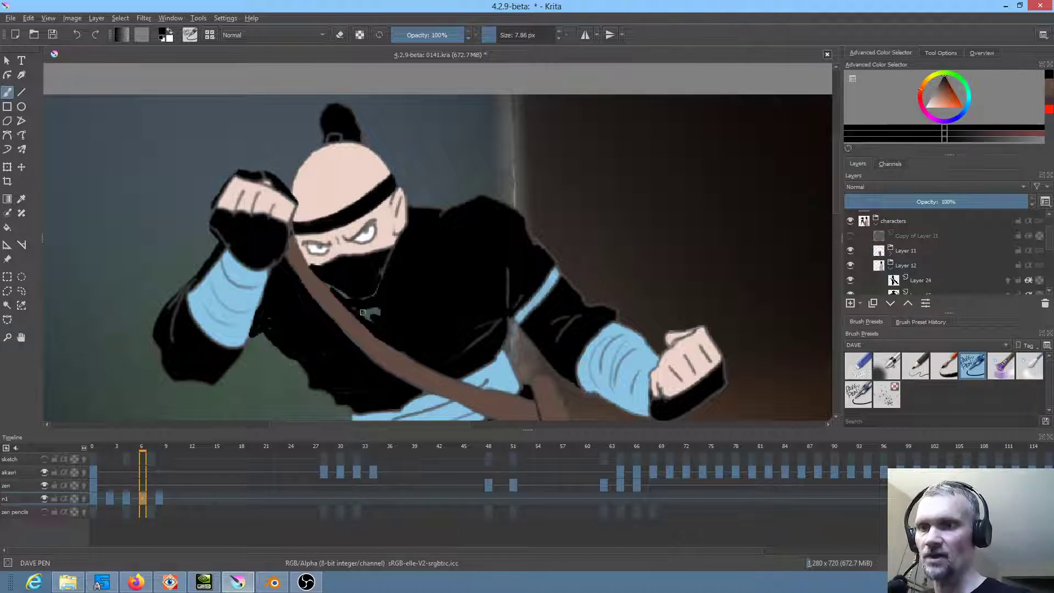
{"action": "left_click_drag", "start_coordinate": [362, 312], "coordinate": [375, 310]}
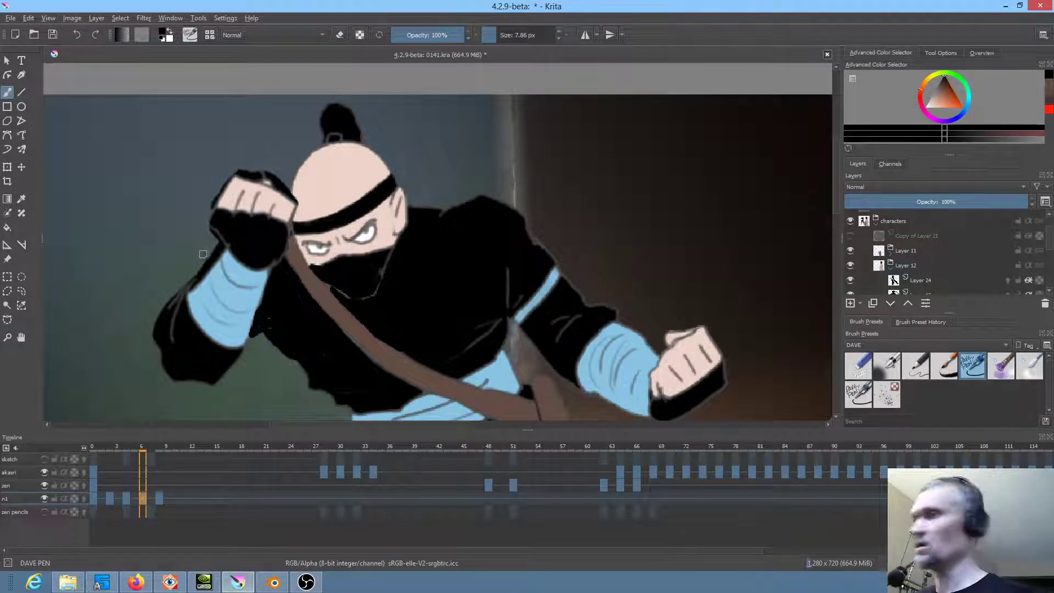
Step: Erase the stray black around the raised fist and repair the edge of the head with the sampled skin tone
{"action": "key", "text": "slash"}
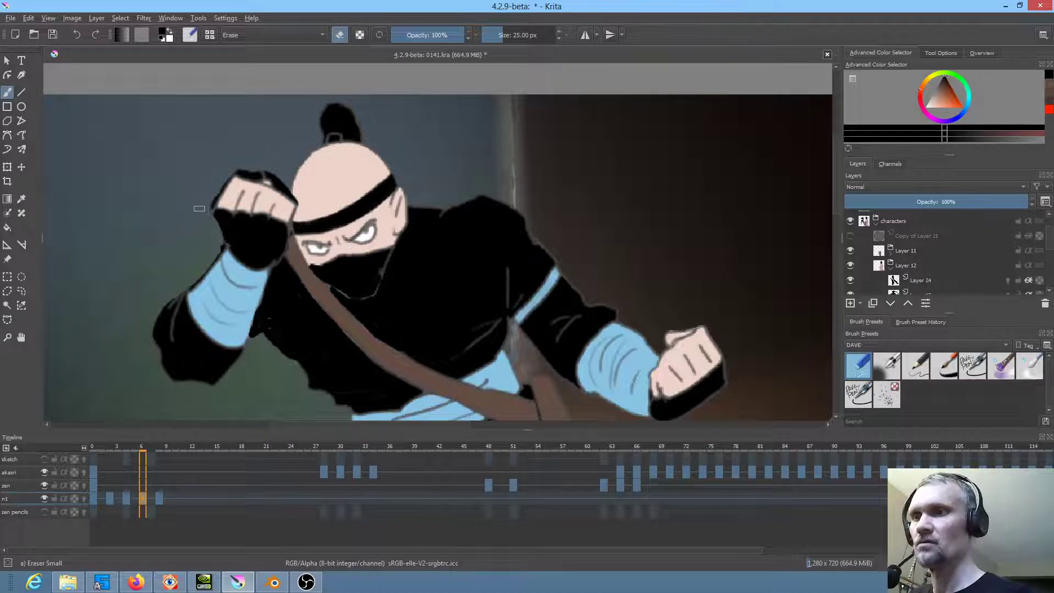
{"action": "mouse_move", "coordinate": [232, 169]}
{"action": "left_mouse_down"}
{"action": "mouse_move", "coordinate": [281, 175]}
{"action": "mouse_move", "coordinate": [268, 170]}
{"action": "left_mouse_up"}
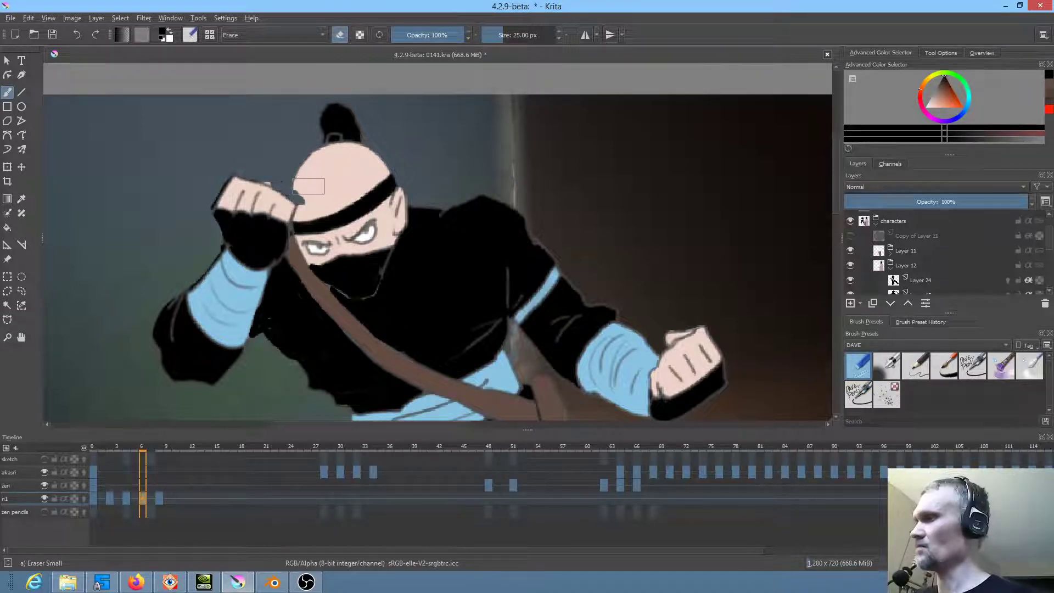
{"action": "key", "text": "slash"}
{"action": "left_click", "coordinate": [313, 182], "text": "ctrl"}
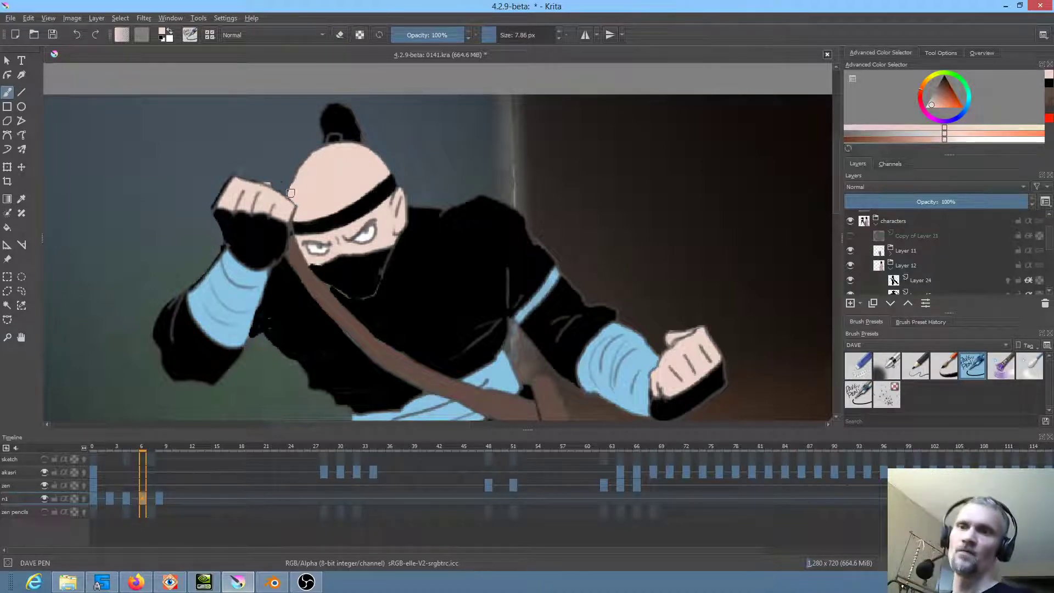
{"action": "scroll", "coordinate": [291, 241], "scroll_direction": "down", "scroll_amount": 5}
{"action": "scroll", "coordinate": [319, 268], "scroll_direction": "up", "scroll_amount": 3}
{"action": "left_click_drag", "start_coordinate": [414, 321], "coordinate": [405, 273]}
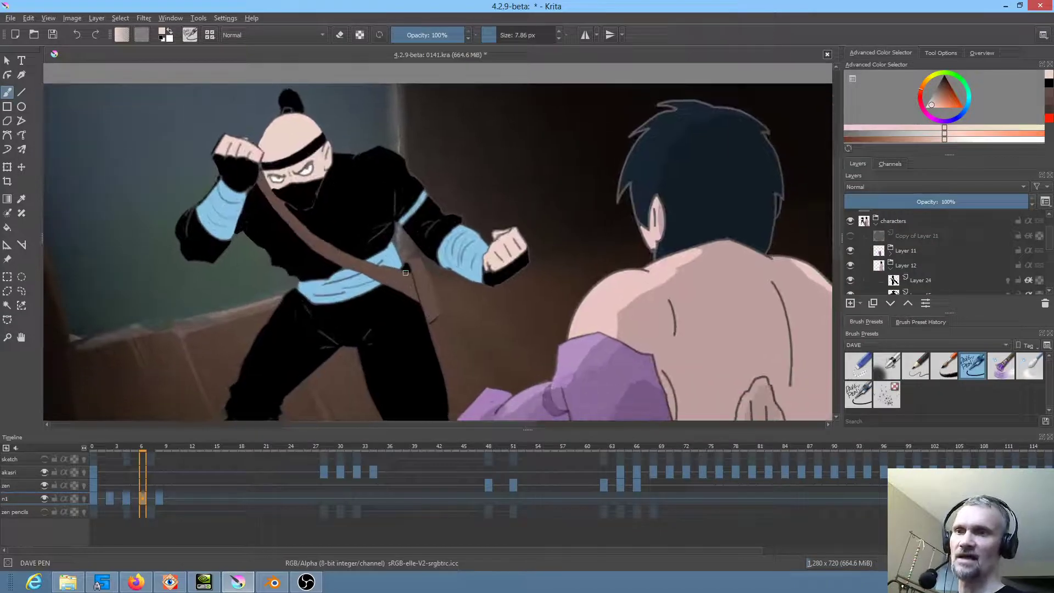
Step: Switch to the Blender video edit and play the 0139.mp4 shot twice from just before its start
{"action": "left_click", "coordinate": [274, 582]}
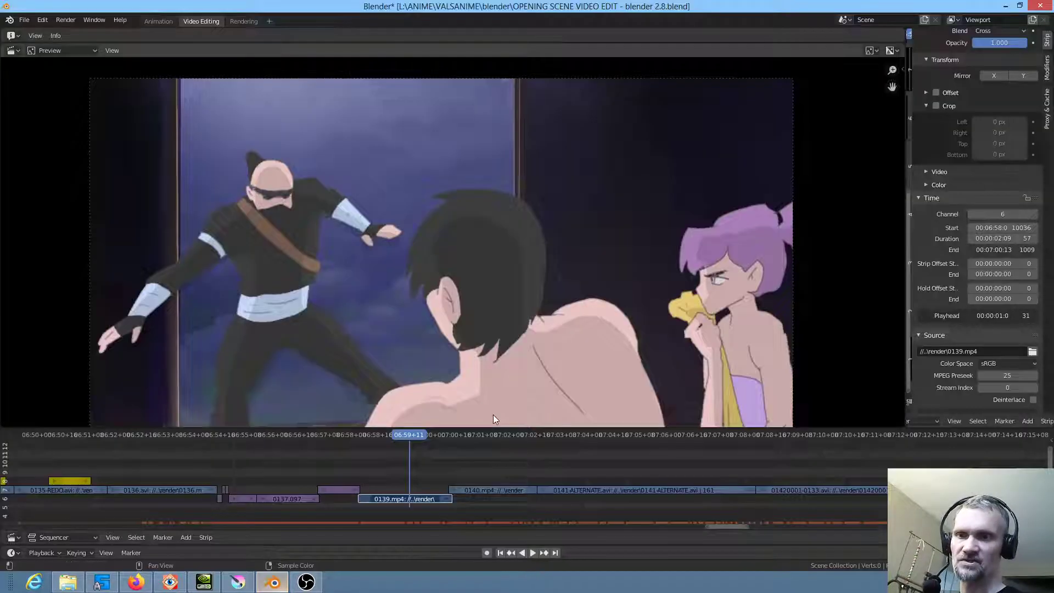
{"action": "left_click", "coordinate": [351, 434]}
{"action": "key", "text": "space"}
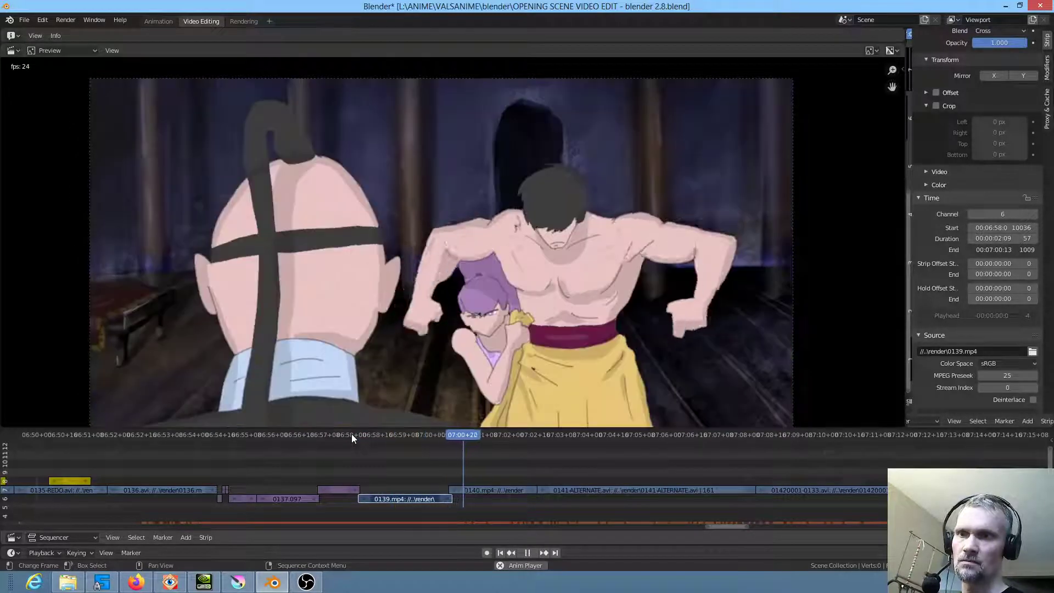
{"action": "key", "text": "space"}
{"action": "left_click", "coordinate": [349, 434]}
{"action": "key", "text": "space"}
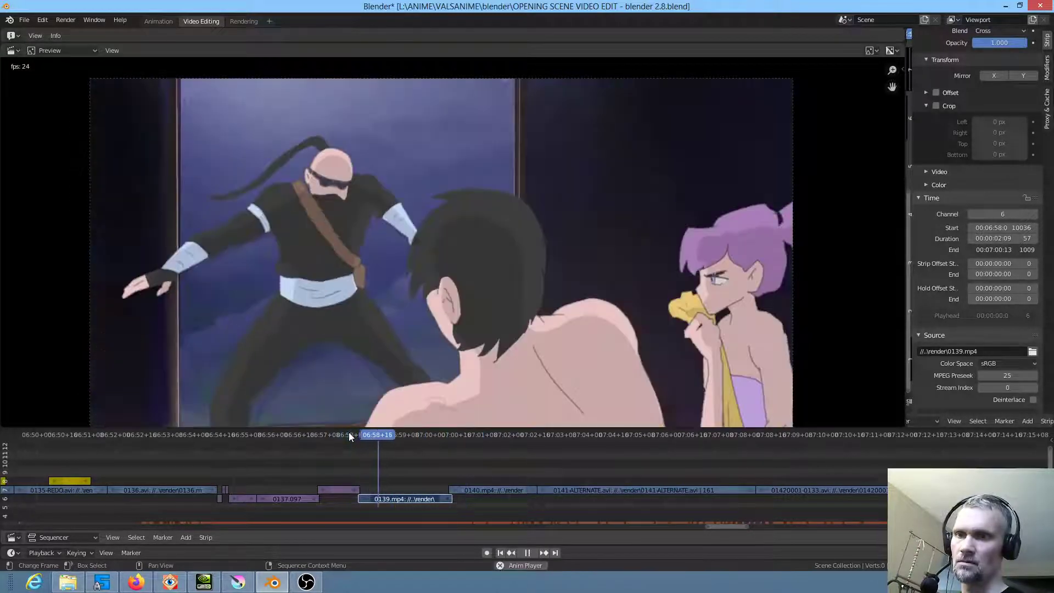
{"action": "key", "text": "space"}
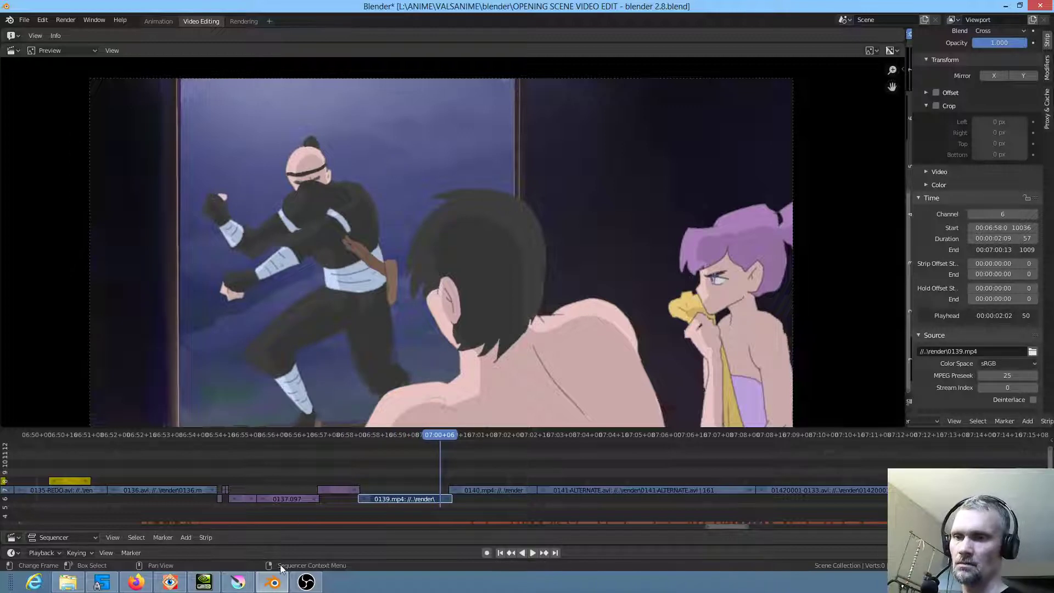
Step: Glance at the Krita drawing, return to the Blender edit and scrub through the end of 0139.mp4 and the following shot
{"action": "left_click", "coordinate": [237, 583]}
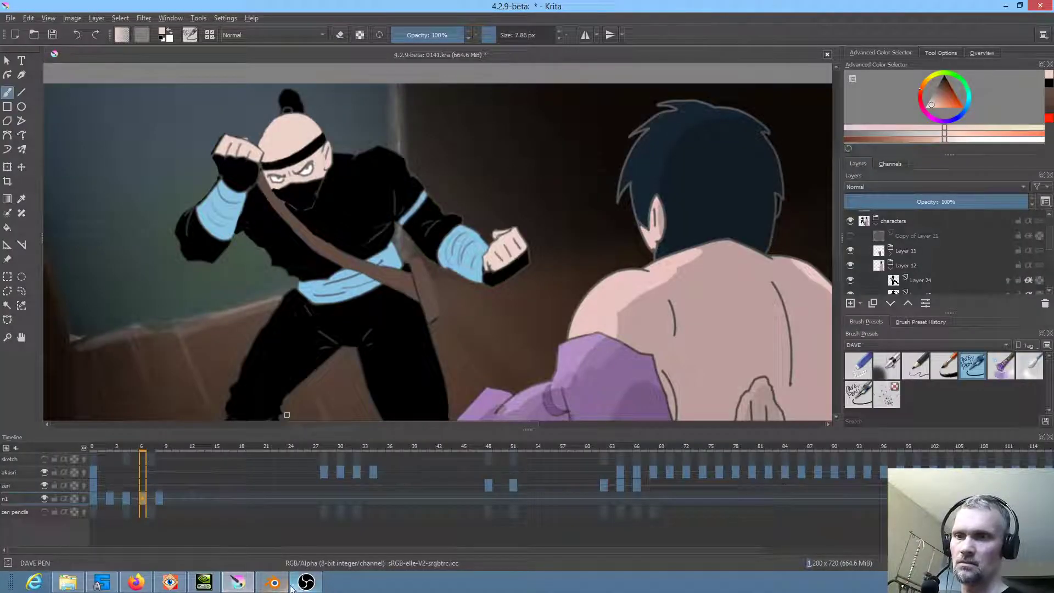
{"action": "left_click", "coordinate": [273, 583]}
{"action": "left_click", "coordinate": [397, 434]}
{"action": "key", "text": "space"}
{"action": "left_click_drag", "start_coordinate": [397, 434], "coordinate": [534, 439]}
{"action": "left_click", "coordinate": [433, 436]}
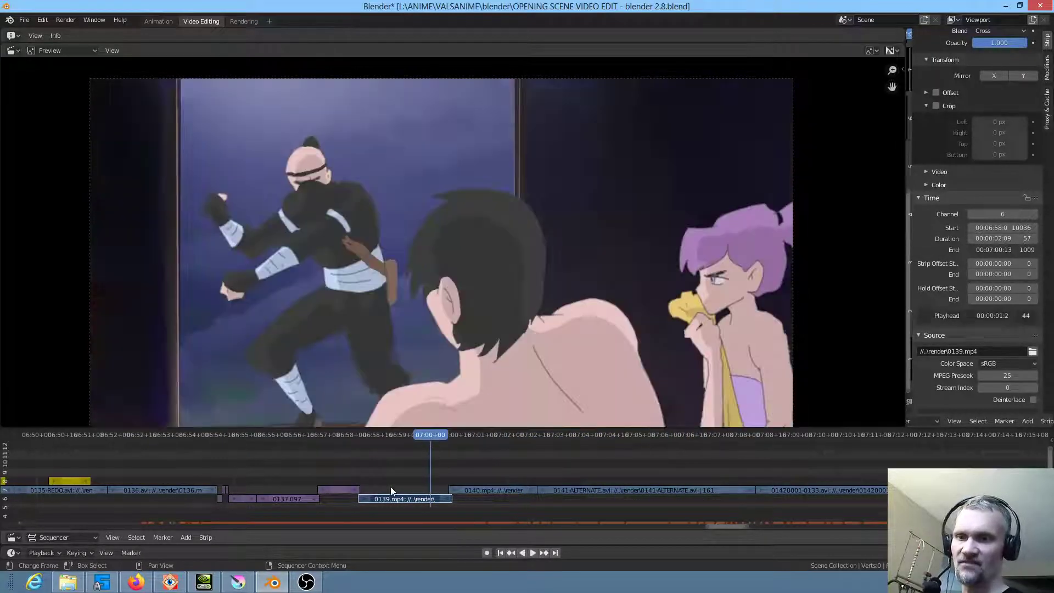
Step: Scrub through the 0140 shot and play the cut into the 0141 ALTERNATE strip twice
{"action": "left_click", "coordinate": [465, 435]}
{"action": "left_click_drag", "start_coordinate": [465, 435], "coordinate": [536, 433]}
{"action": "key", "text": "space"}
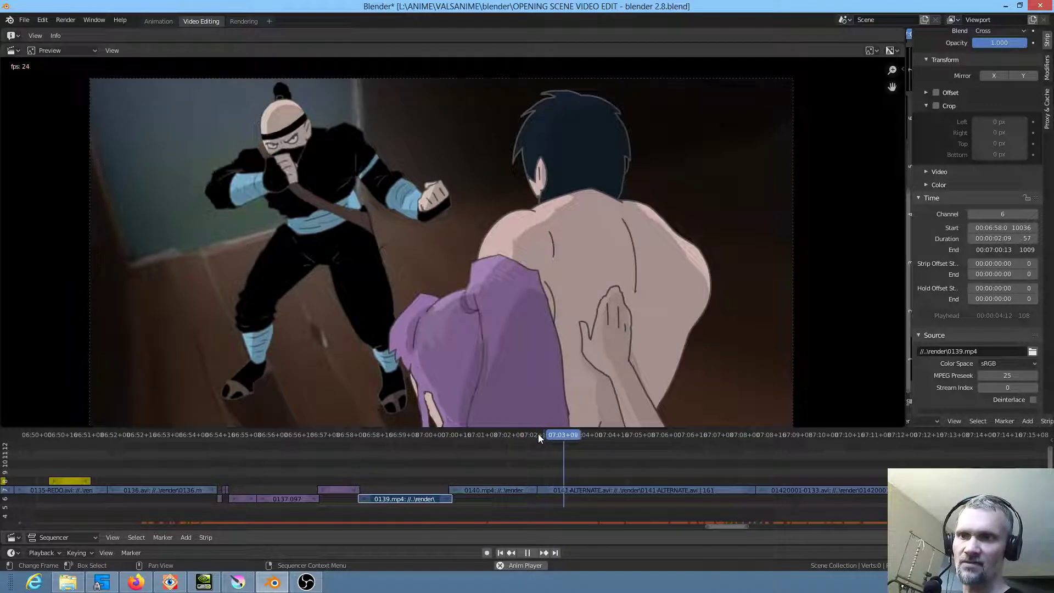
{"action": "key", "text": "space"}
{"action": "left_click", "coordinate": [523, 434]}
{"action": "key", "text": "space"}
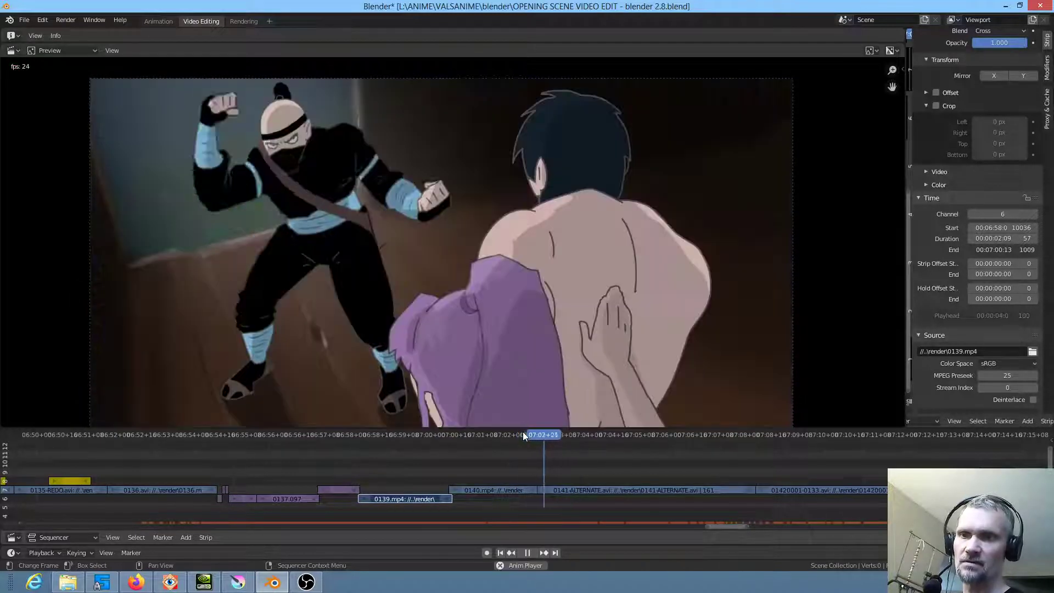
Step: Return to Krita and review the ninja's fighting-stance animation by playing it from frame 0 with the whole picture in view
{"action": "left_click", "coordinate": [237, 582]}
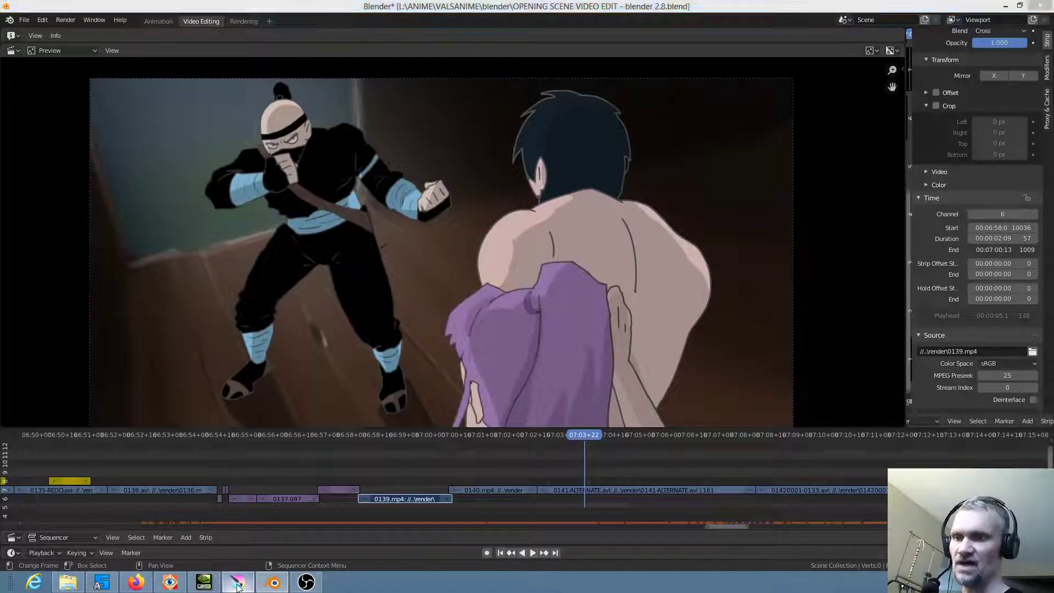
{"action": "key", "text": "Home"}
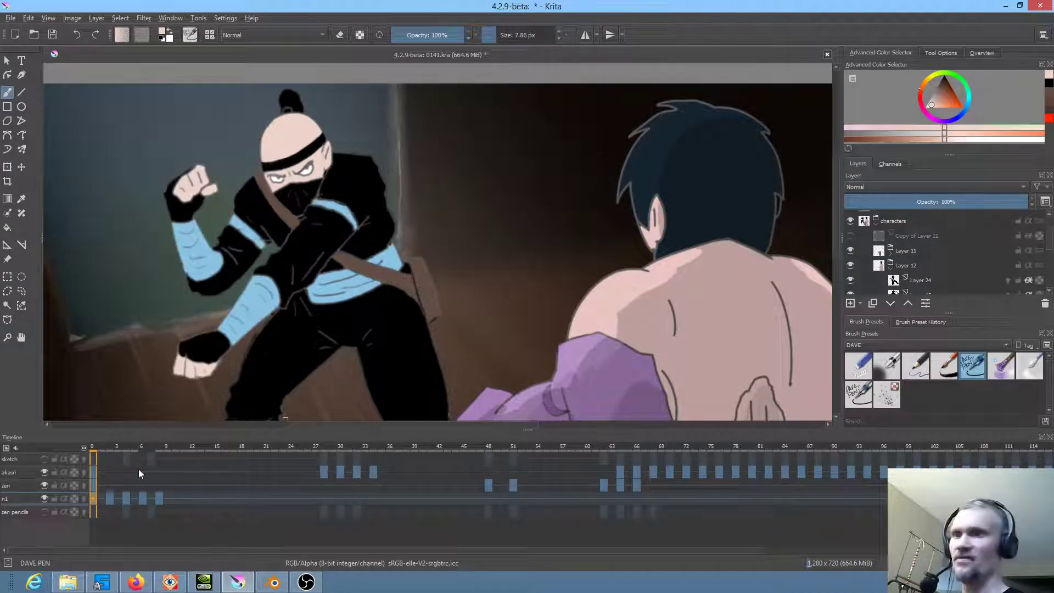
{"action": "scroll", "coordinate": [310, 324], "scroll_direction": "down", "scroll_amount": 2}
{"action": "scroll", "coordinate": [365, 333], "scroll_direction": "up", "scroll_amount": 1}
{"action": "key", "text": "space"}
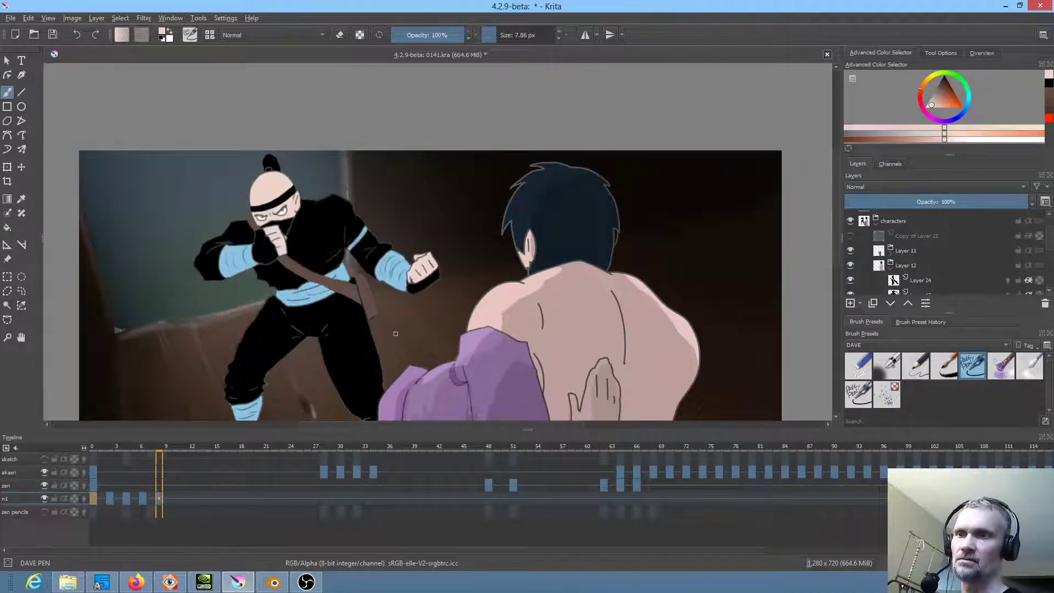
{"action": "key", "text": "space"}
{"action": "key", "text": "space"}
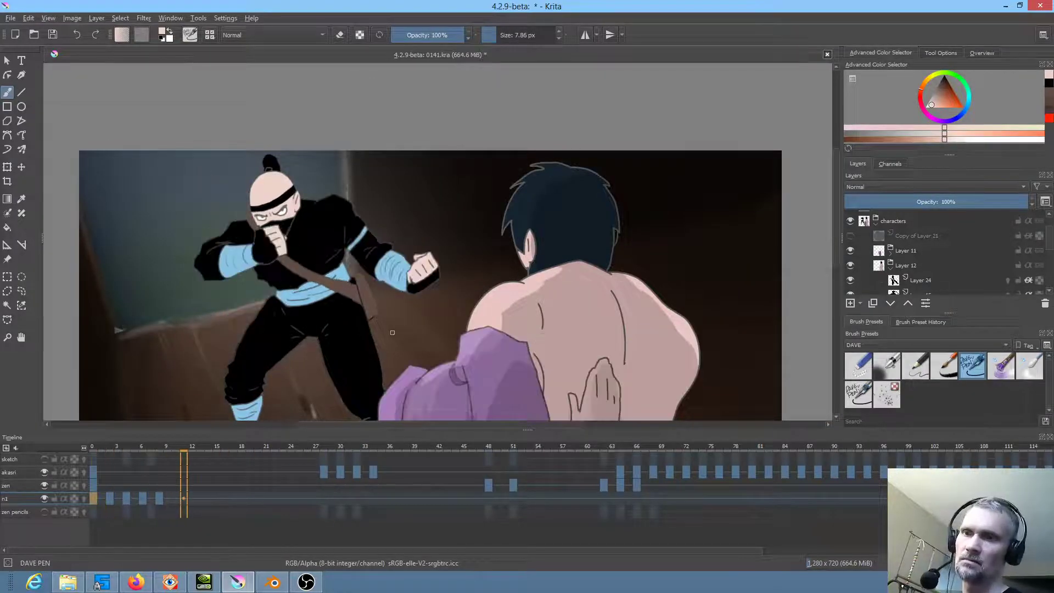
{"action": "key", "text": "space"}
{"action": "left_click_drag", "start_coordinate": [393, 337], "coordinate": [402, 257]}
{"action": "scroll", "coordinate": [403, 257], "scroll_direction": "down", "scroll_amount": 2}
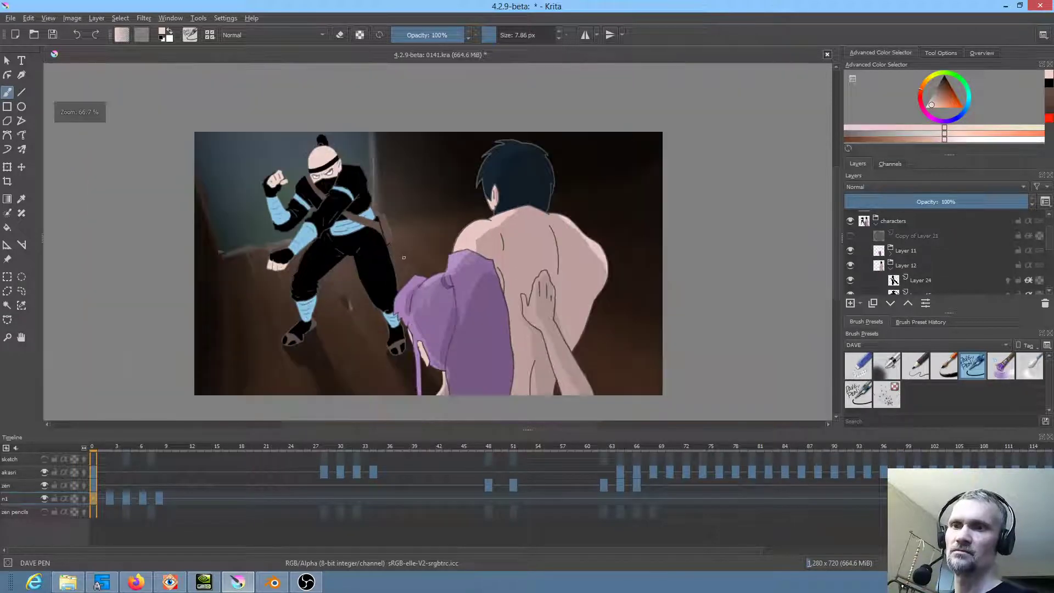
{"action": "key", "text": "space"}
{"action": "key", "text": "space"}
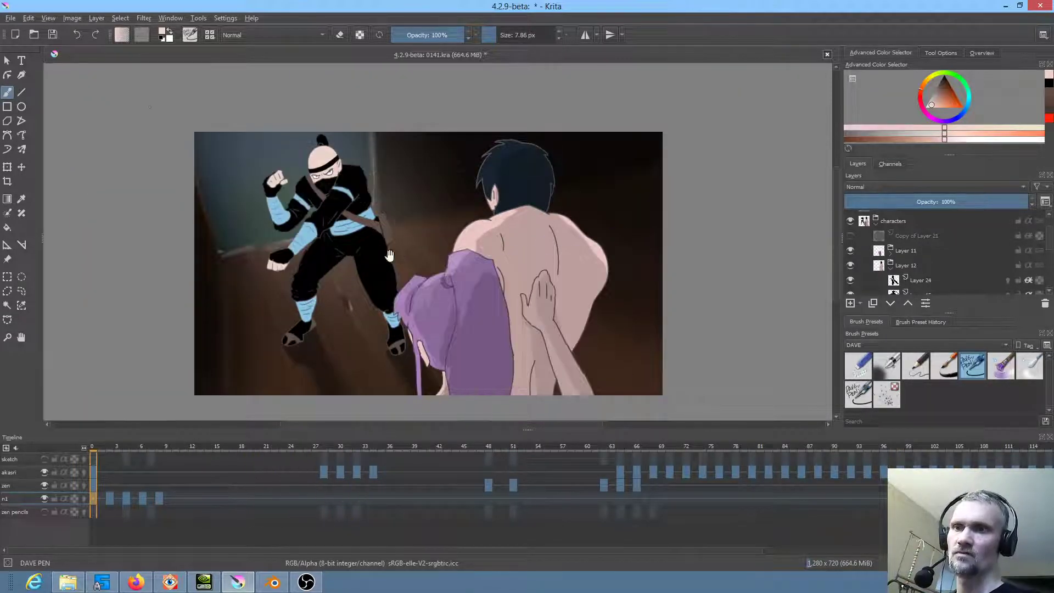
Step: Save the file, add a keyframe with the ninja's final pose at frame 20 of the n1 layer, and play on from there
{"action": "left_click", "coordinate": [54, 35]}
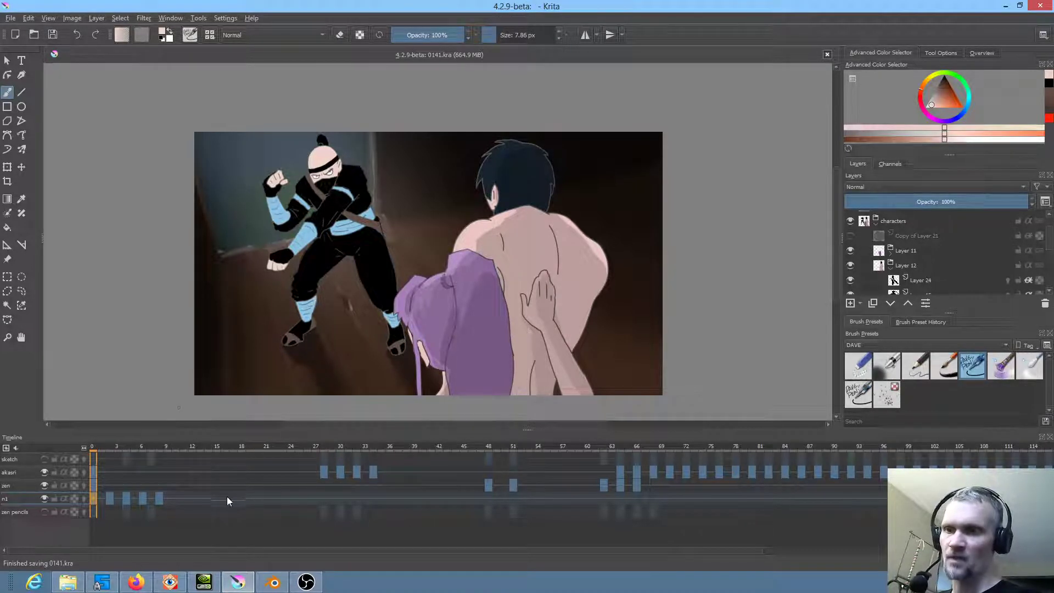
{"action": "left_click", "coordinate": [259, 445]}
{"action": "key", "text": "space"}
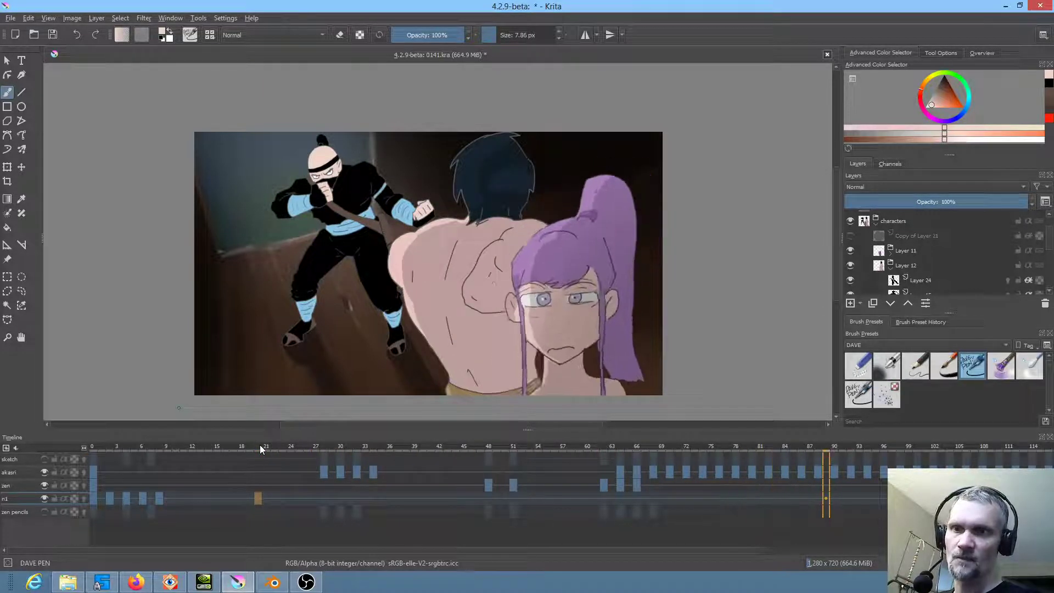
{"action": "key", "text": "space"}
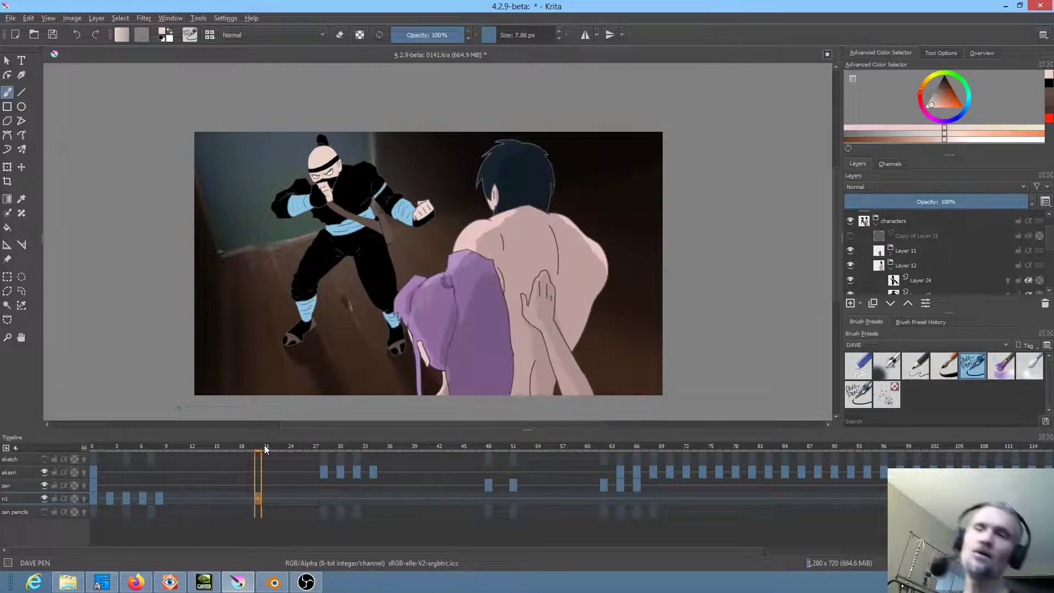
Step: Play the animation on from frame 20, then inspect frame 30 with the akari layer hidden and shown again
{"action": "key", "text": "space"}
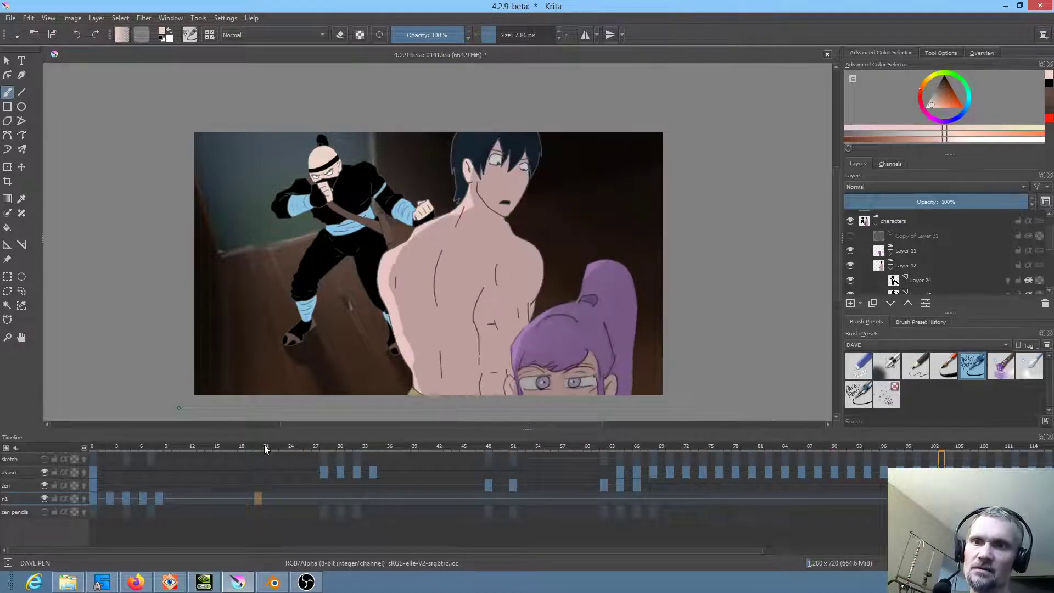
{"action": "key", "text": "space"}
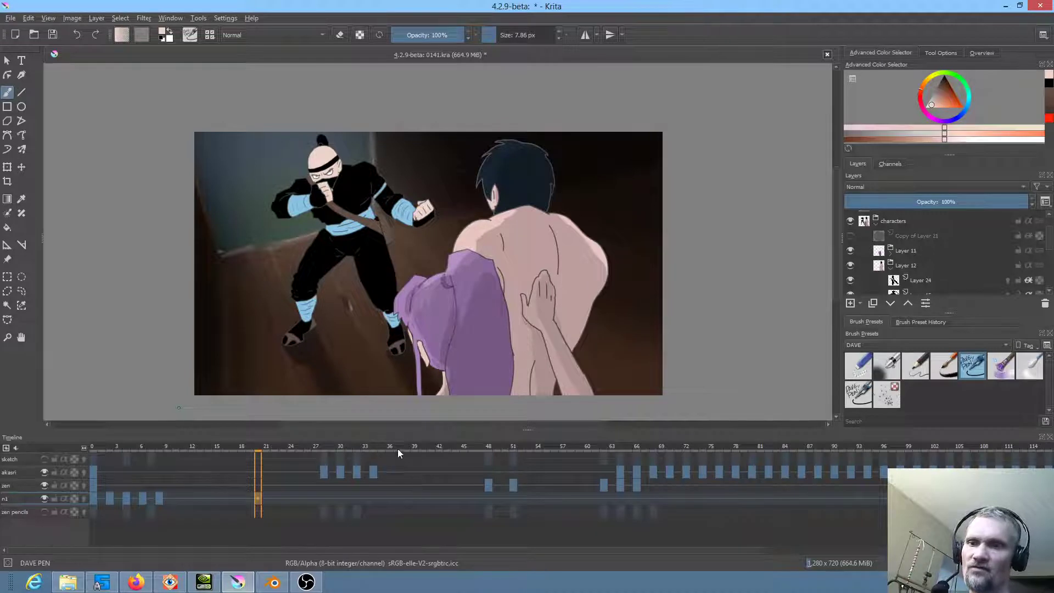
{"action": "left_click_drag", "start_coordinate": [309, 445], "coordinate": [341, 461]}
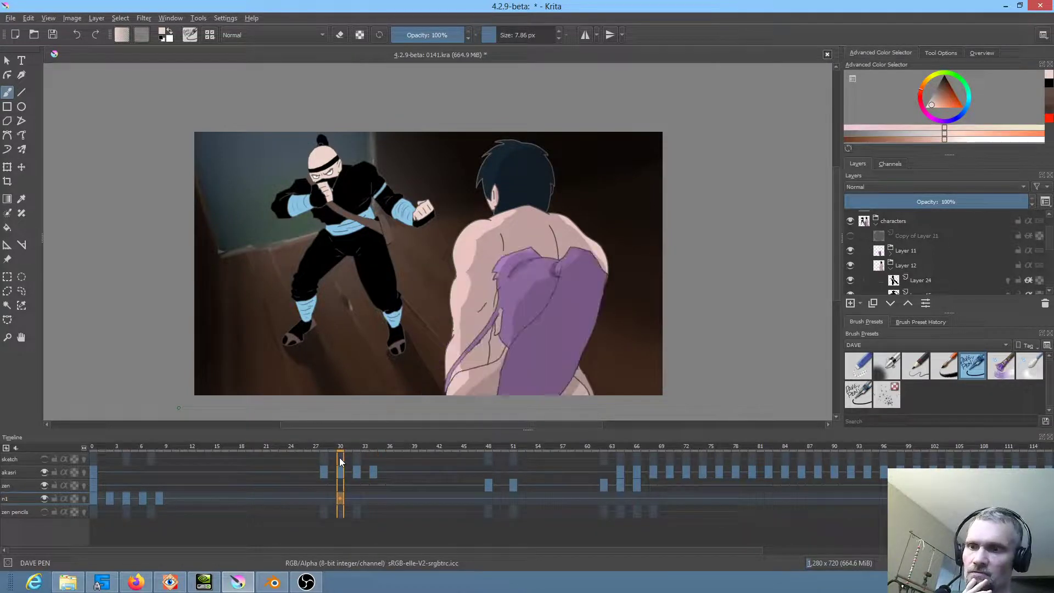
{"action": "left_click", "coordinate": [45, 472]}
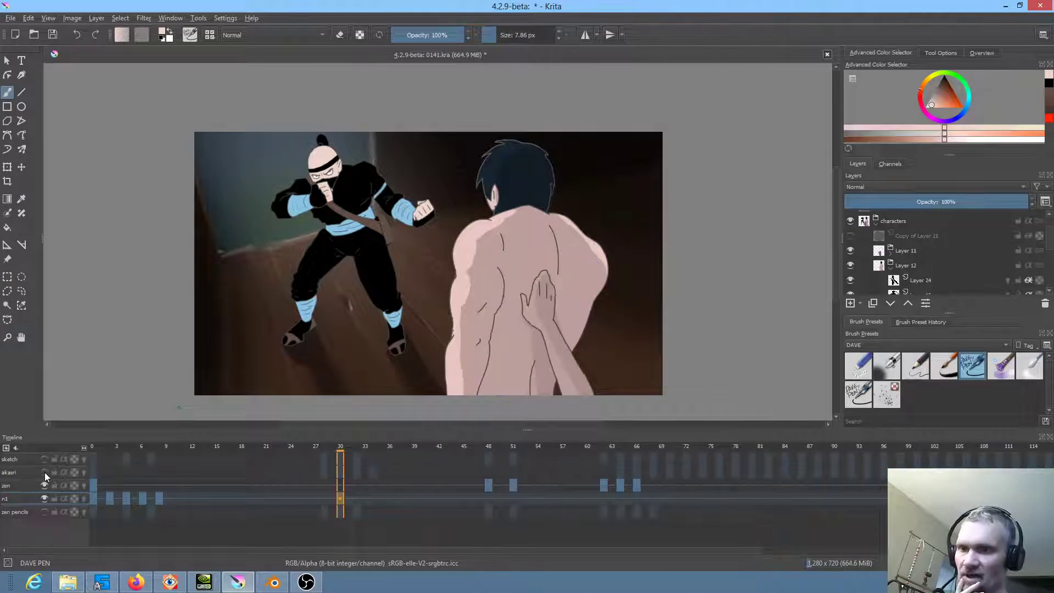
{"action": "left_click", "coordinate": [45, 472]}
Step: Review the ninja against the foreground characters by playing the animation from frame 23 and again from frame 34
{"action": "left_click", "coordinate": [284, 450]}
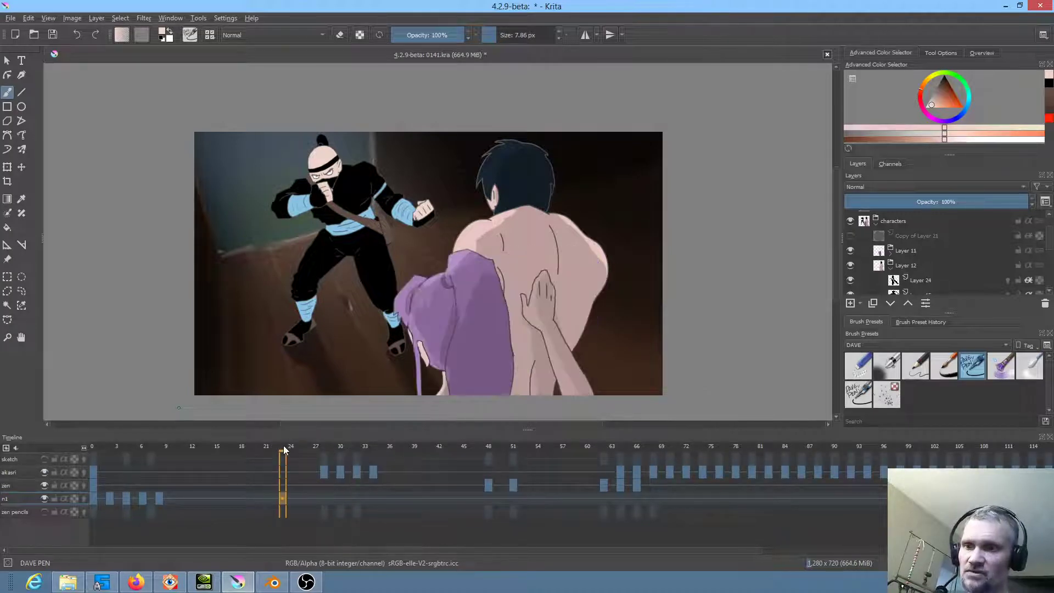
{"action": "left_click", "coordinate": [299, 447]}
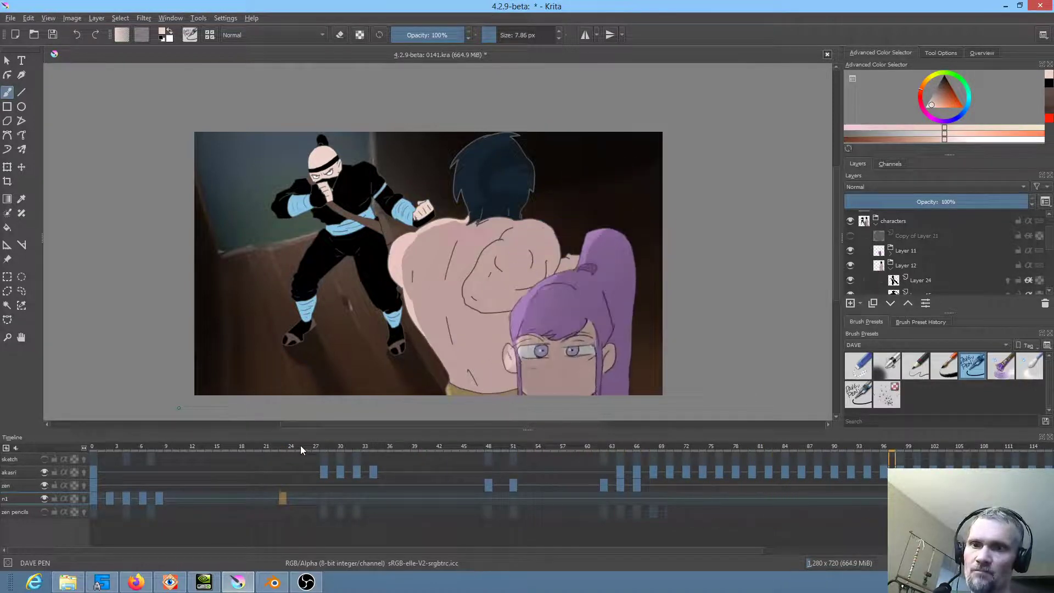
{"action": "key", "text": "space"}
{"action": "left_click", "coordinate": [370, 444]}
{"action": "key", "text": "space"}
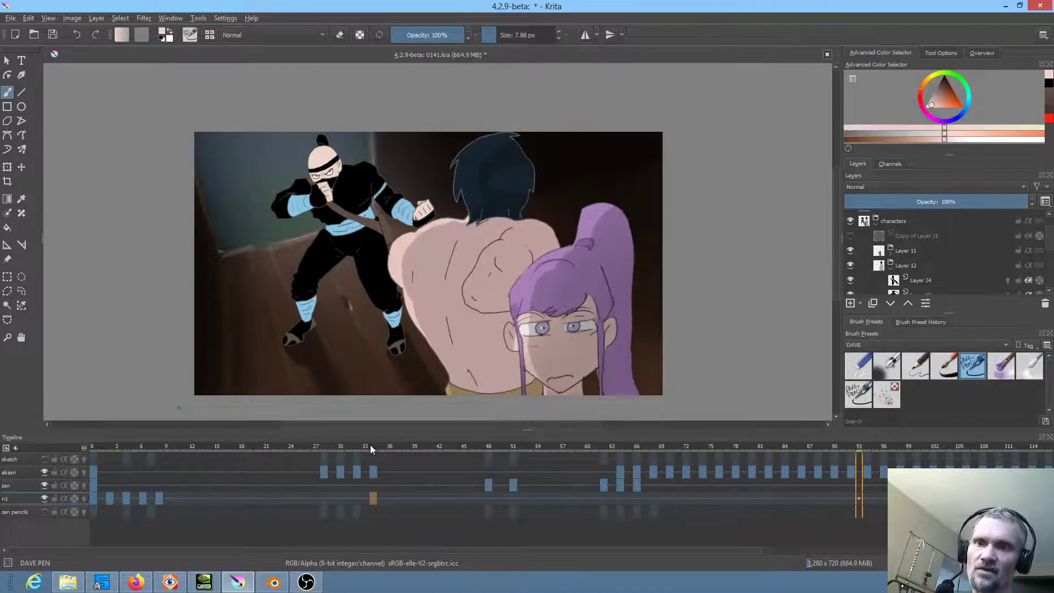
{"action": "key", "text": "space"}
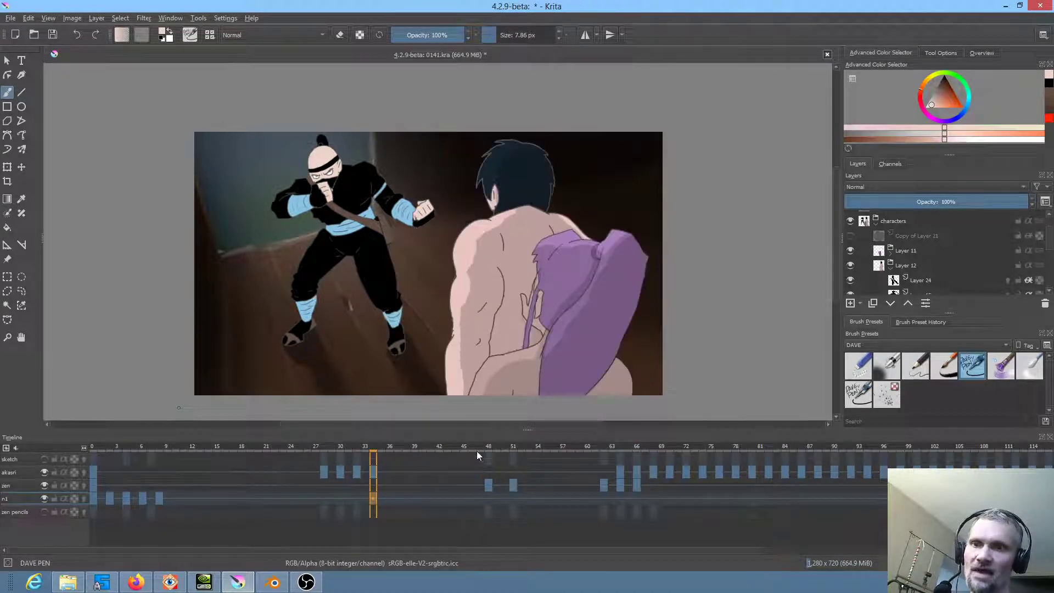
Step: Make the ninja's Layer 16 above n1 in the Layer 13 group visible, check it on the whole picture, and save the file
{"action": "scroll", "coordinate": [437, 385], "scroll_direction": "up", "scroll_amount": 1}
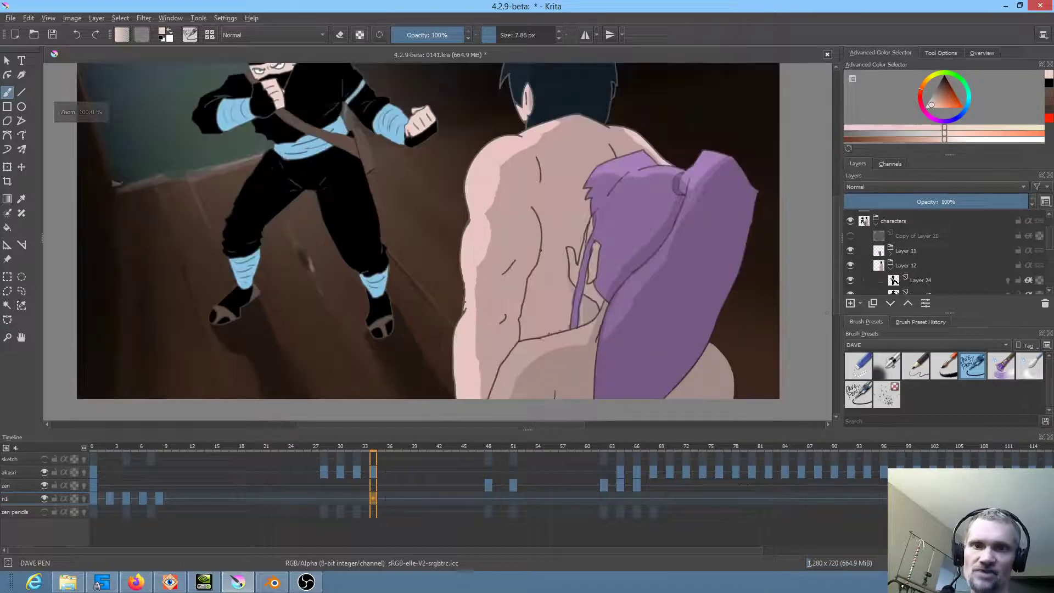
{"action": "left_click", "coordinate": [851, 236]}
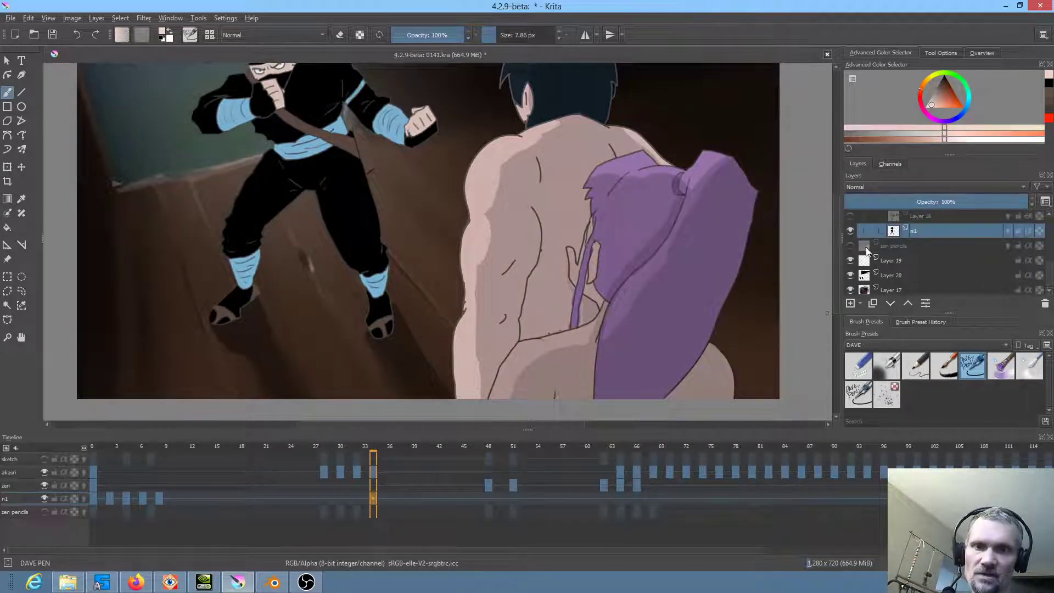
{"action": "scroll", "coordinate": [884, 264], "scroll_direction": "down", "scroll_amount": 1}
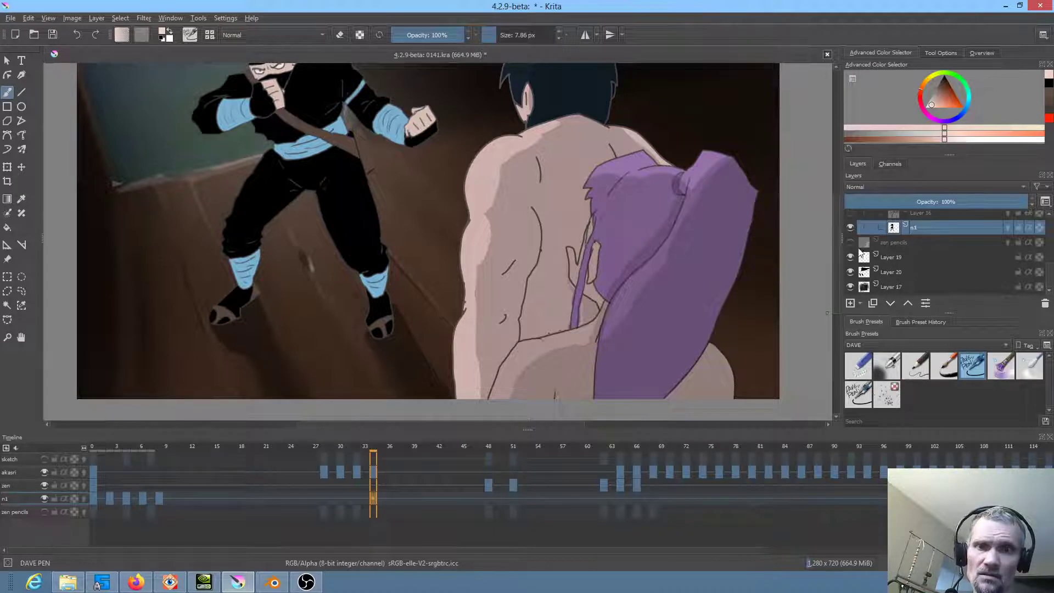
{"action": "scroll", "coordinate": [921, 268], "scroll_direction": "up", "scroll_amount": 3}
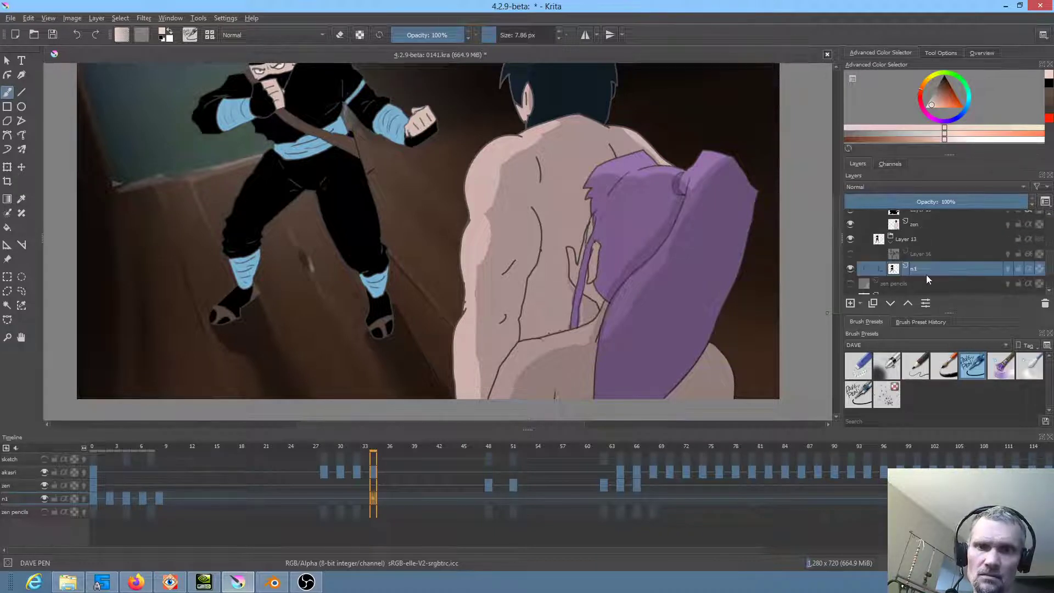
{"action": "left_click", "coordinate": [851, 254]}
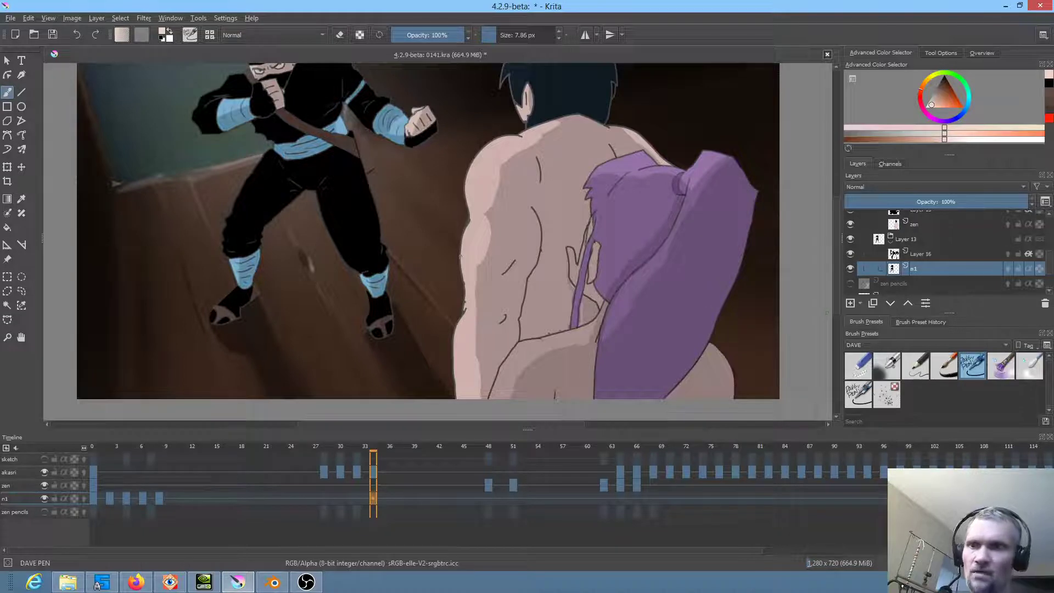
{"action": "scroll", "coordinate": [470, 262], "scroll_direction": "down", "scroll_amount": 2}
{"action": "scroll", "coordinate": [470, 262], "scroll_direction": "up", "scroll_amount": 1}
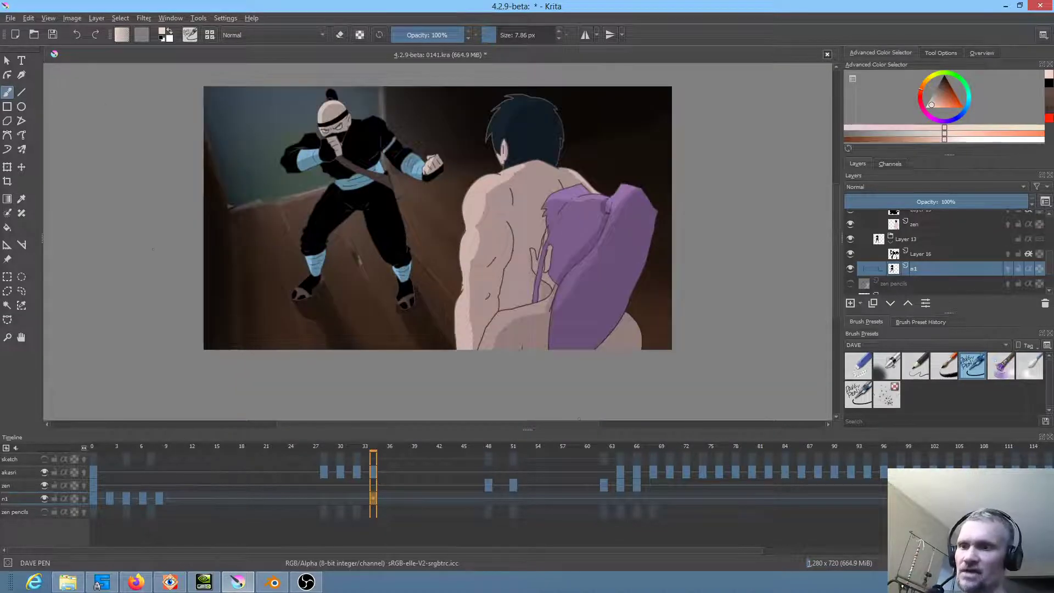
{"action": "left_click", "coordinate": [55, 34]}
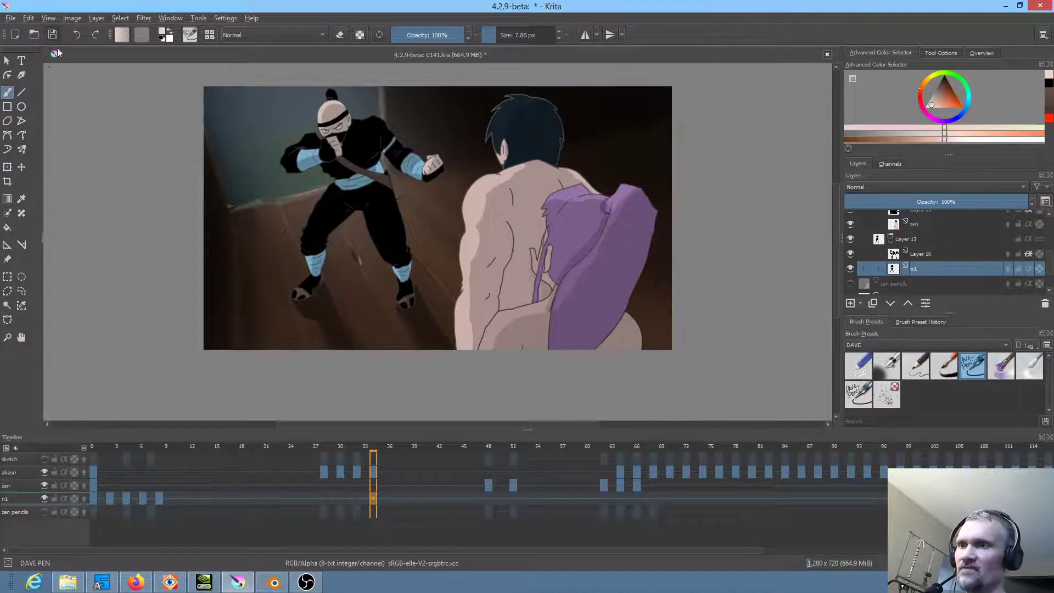
Step: Switch to the Blender edit, select the 0141-ALTERNATE strip and scrub through it while checking its source file
{"action": "left_click", "coordinate": [272, 582]}
{"action": "left_click", "coordinate": [583, 492]}
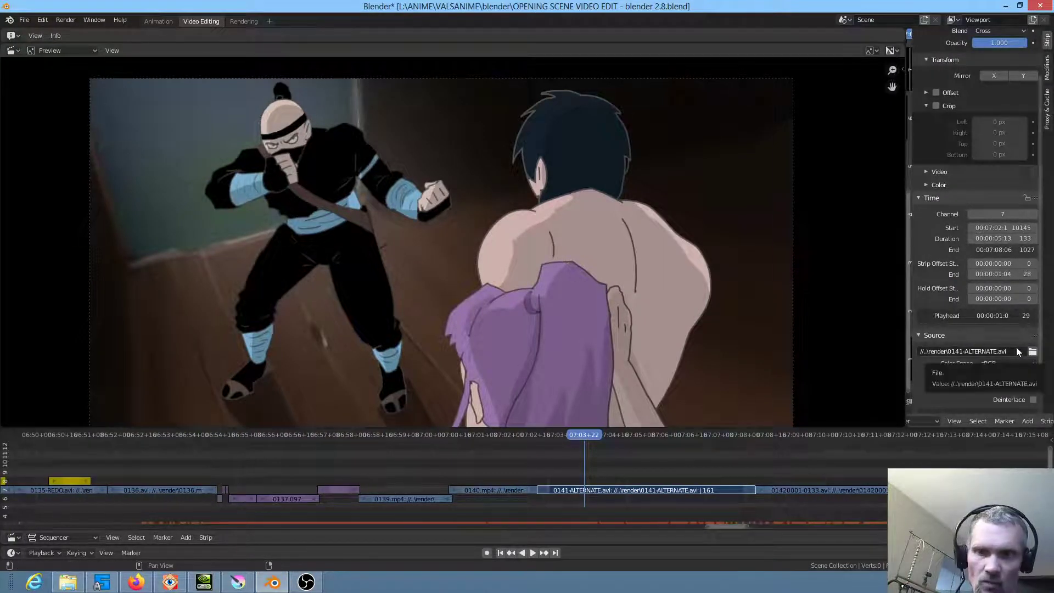
{"action": "left_click_drag", "start_coordinate": [592, 434], "coordinate": [665, 436]}
Step: Return to Krita and render the animation as MPEG-4 video 0141.mp4 into the VALSANIME render folder, replacing the existing file
{"action": "left_click", "coordinate": [242, 582]}
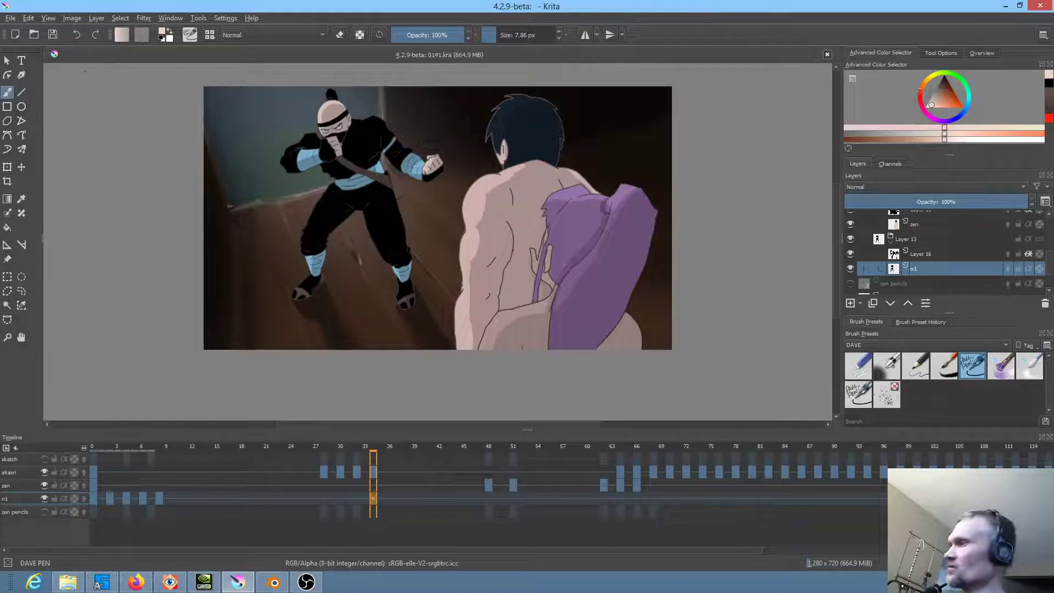
{"action": "key", "text": "ctrl+r"}
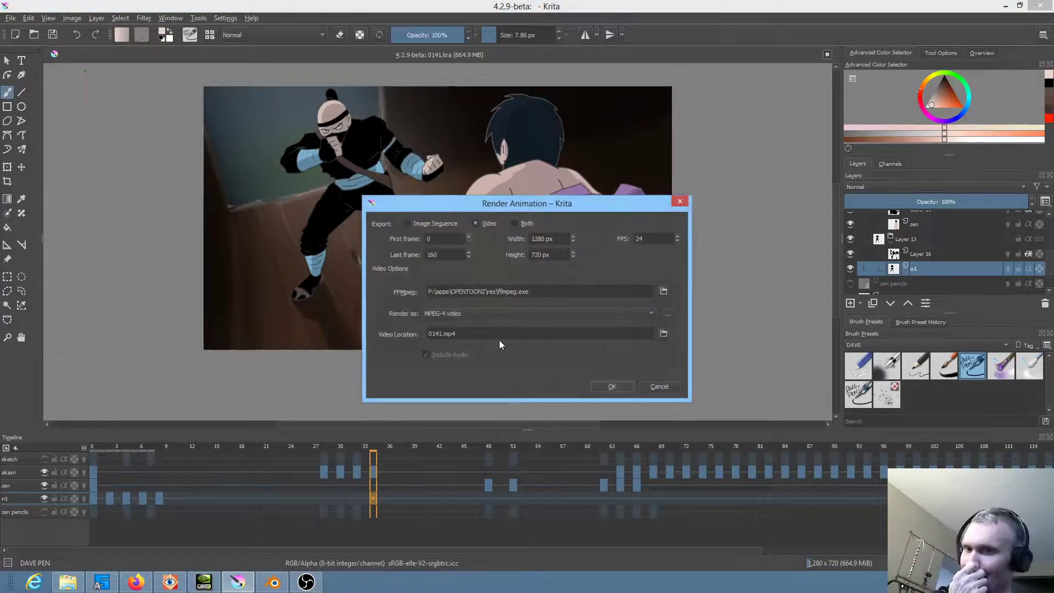
{"action": "left_click", "coordinate": [663, 334]}
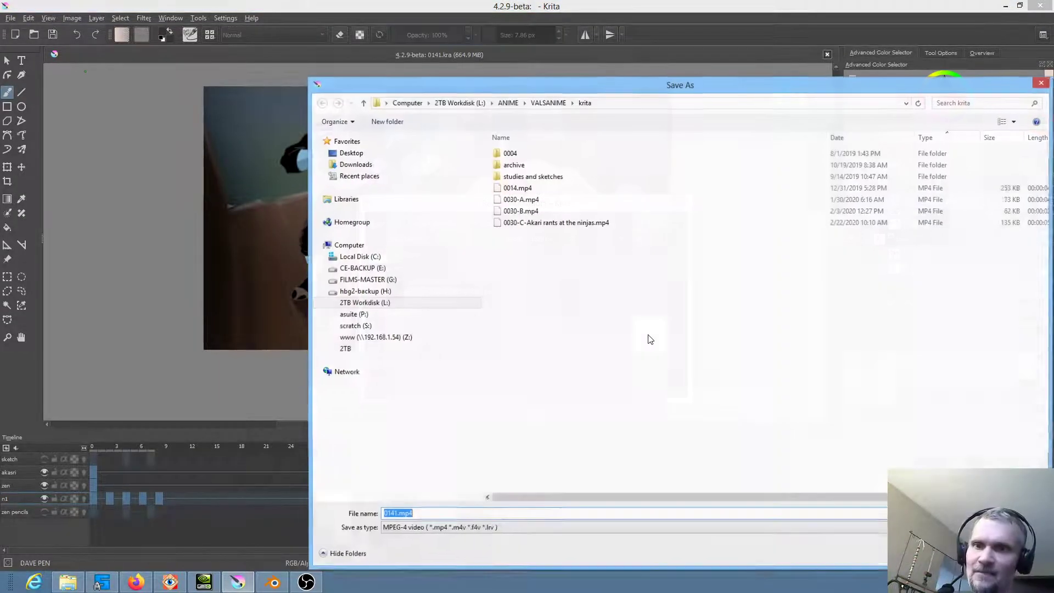
{"action": "left_click", "coordinate": [544, 102]}
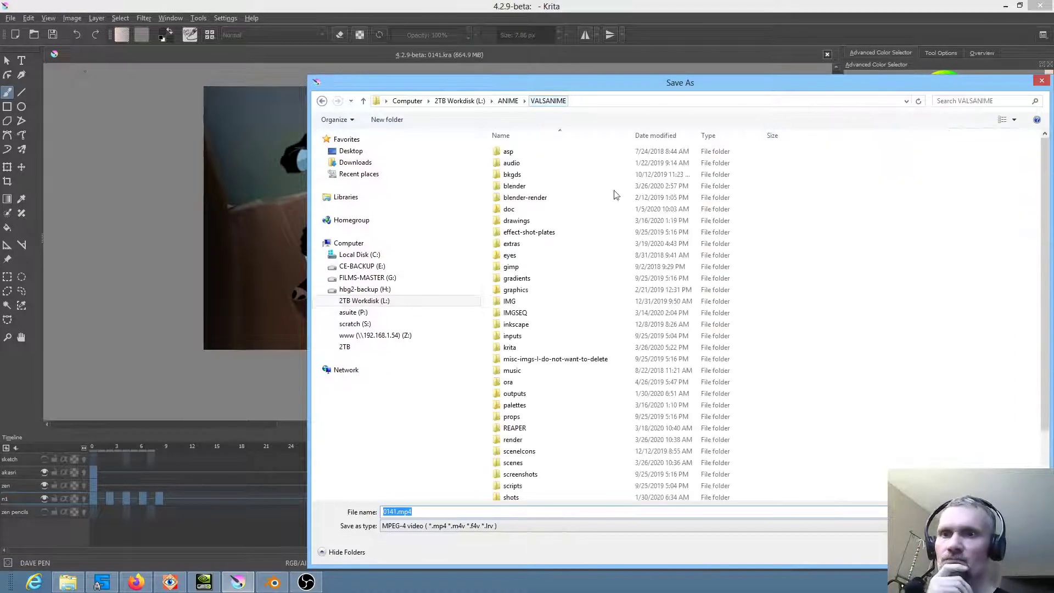
{"action": "left_click", "coordinate": [526, 442]}
{"action": "double_click", "coordinate": [526, 443]}
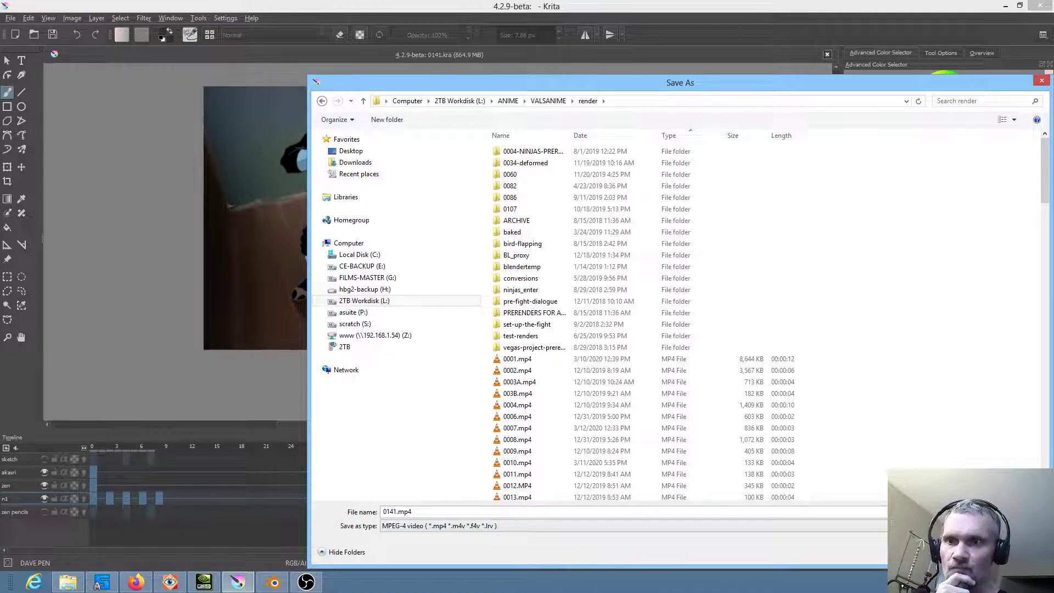
{"action": "key", "text": "Return"}
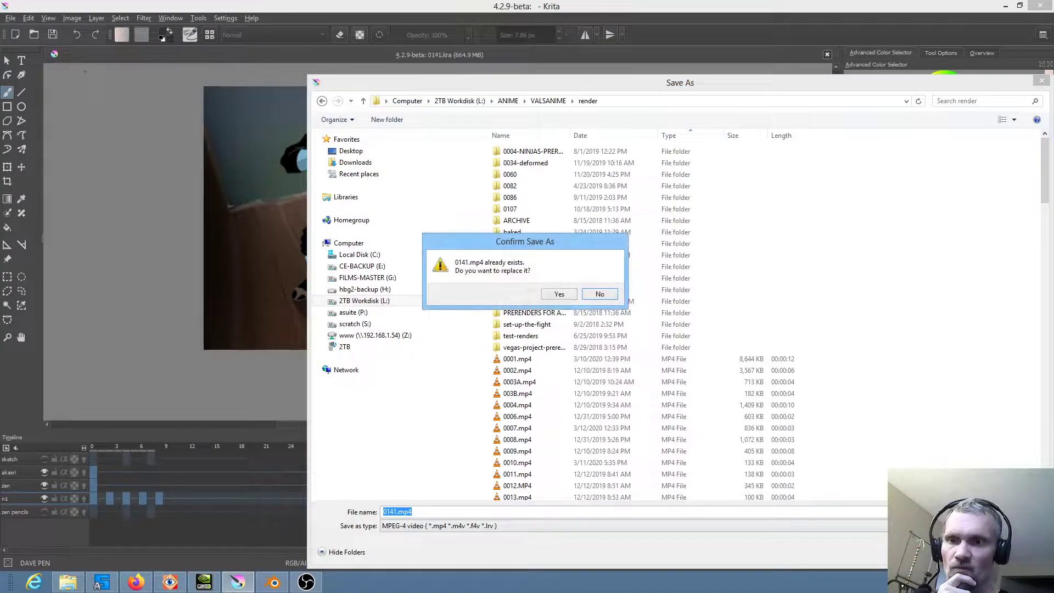
{"action": "left_click", "coordinate": [560, 295]}
{"action": "left_click", "coordinate": [622, 386]}
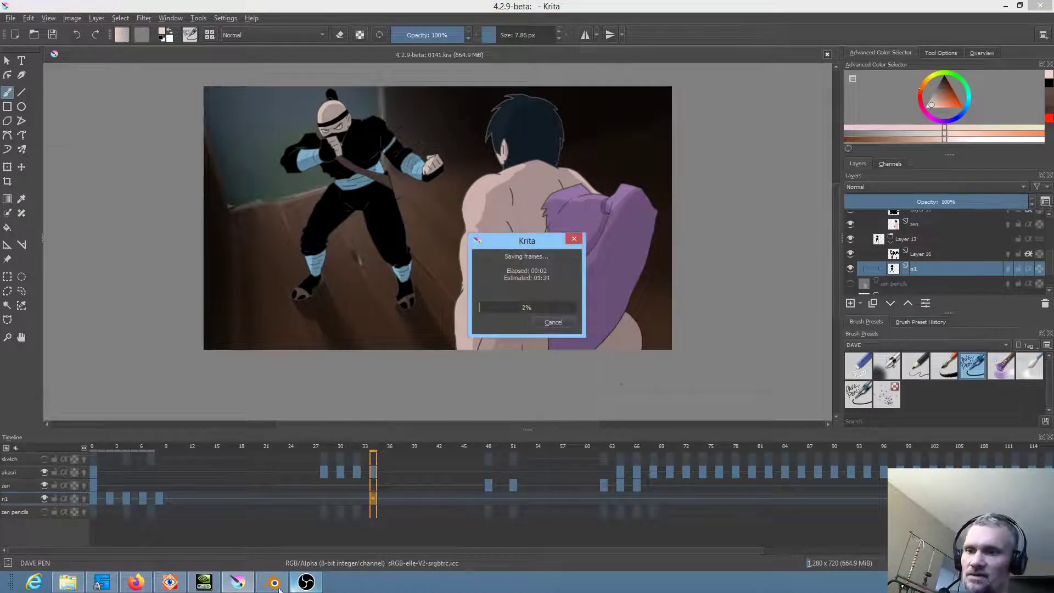
Step: In Blender, change the 0141-ALTERNATE strip's source file to 0141.mp4, checking on the Krita render before confirming the path
{"action": "mouse_move", "coordinate": [274, 582]}
{"action": "left_click", "coordinate": [294, 519]}
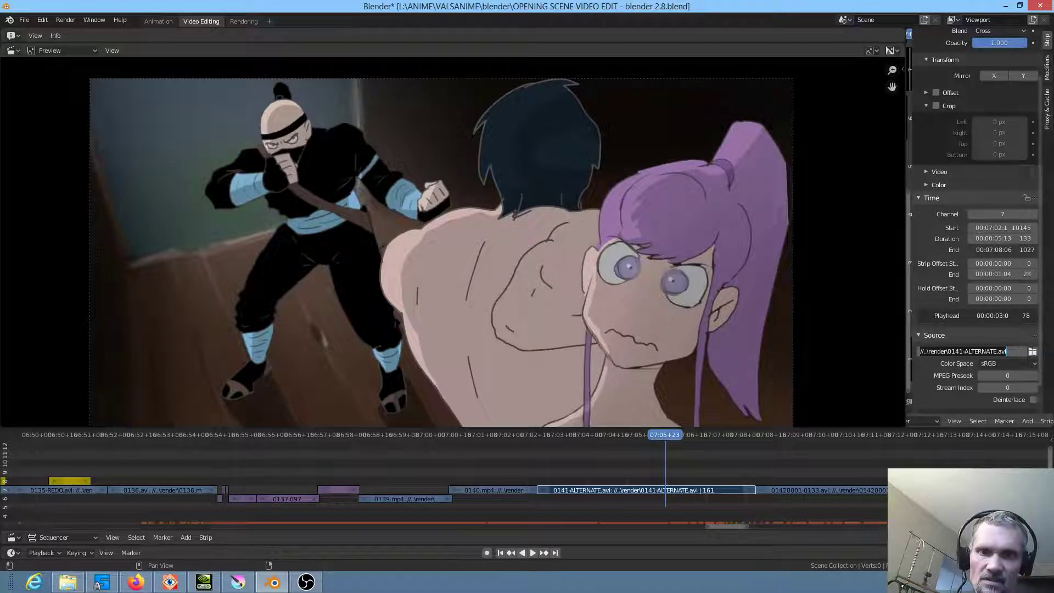
{"action": "left_click", "coordinate": [1013, 352]}
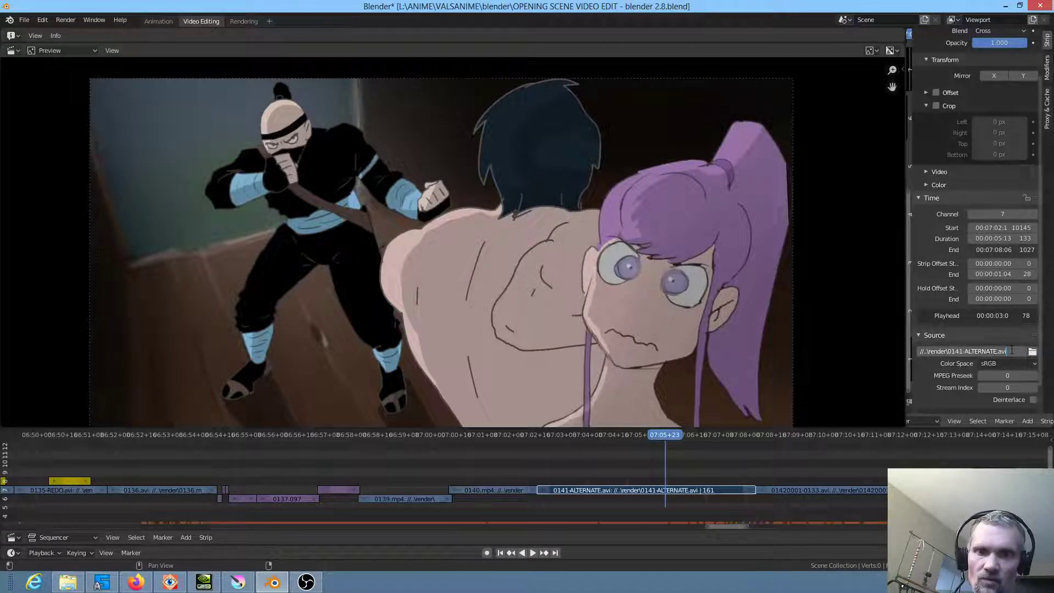
{"action": "left_click_drag", "start_coordinate": [1012, 352], "coordinate": [965, 351]}
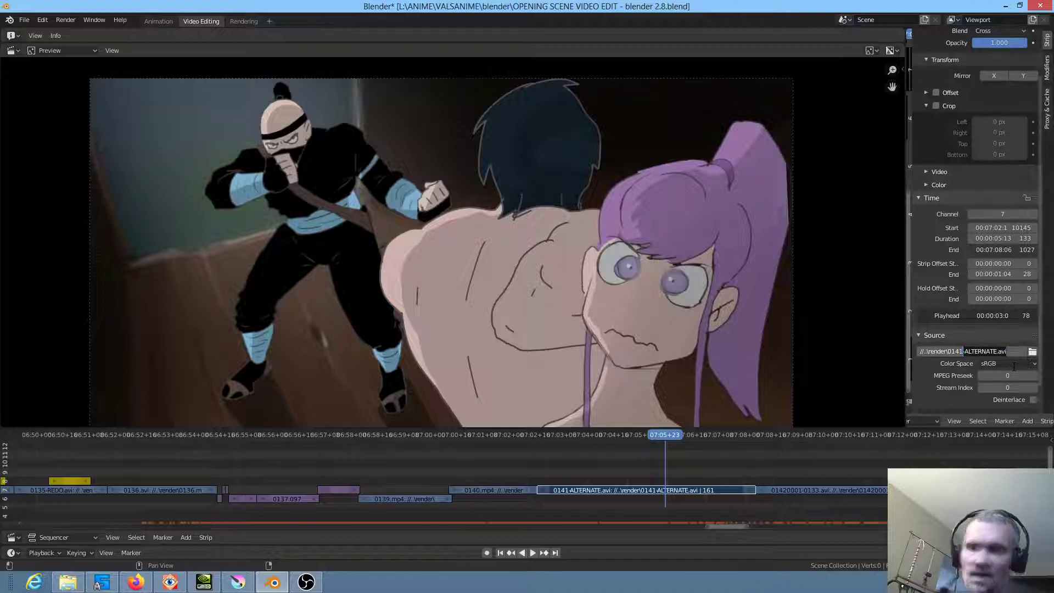
{"action": "type", "text": ".mp4"}
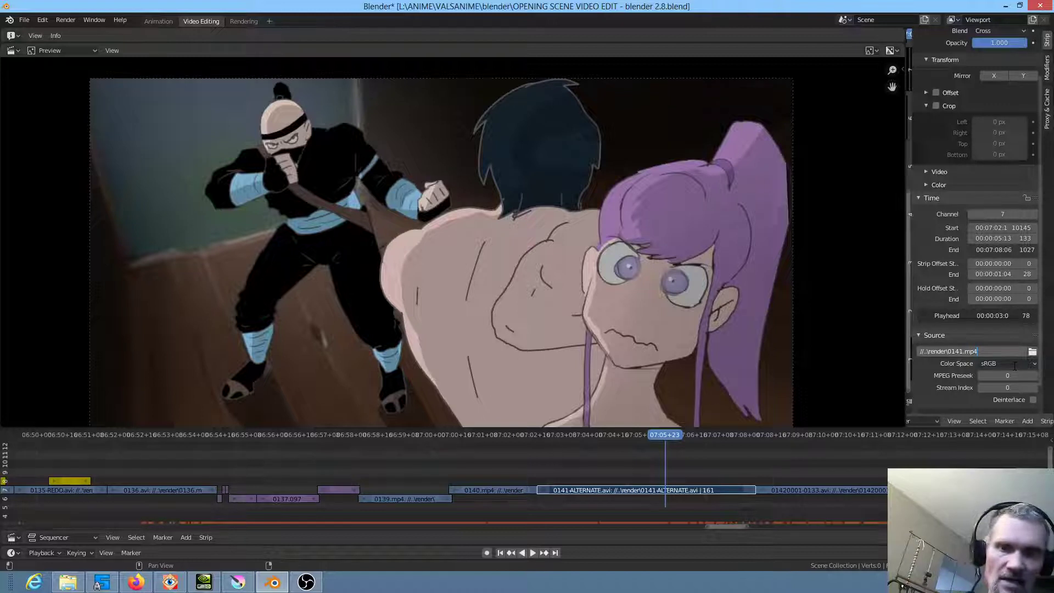
{"action": "left_click", "coordinate": [247, 586]}
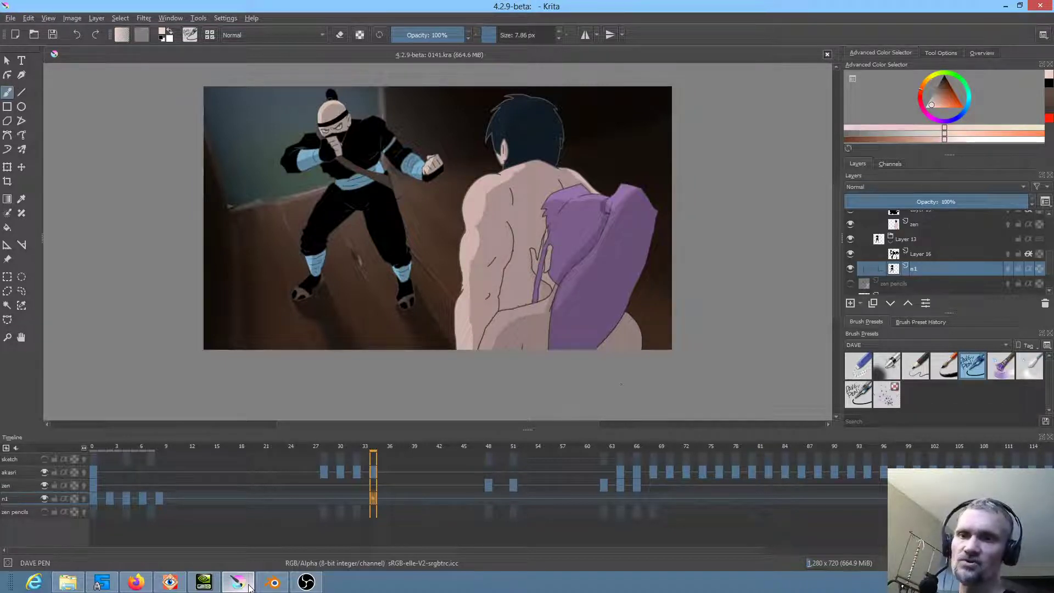
{"action": "mouse_move", "coordinate": [271, 587]}
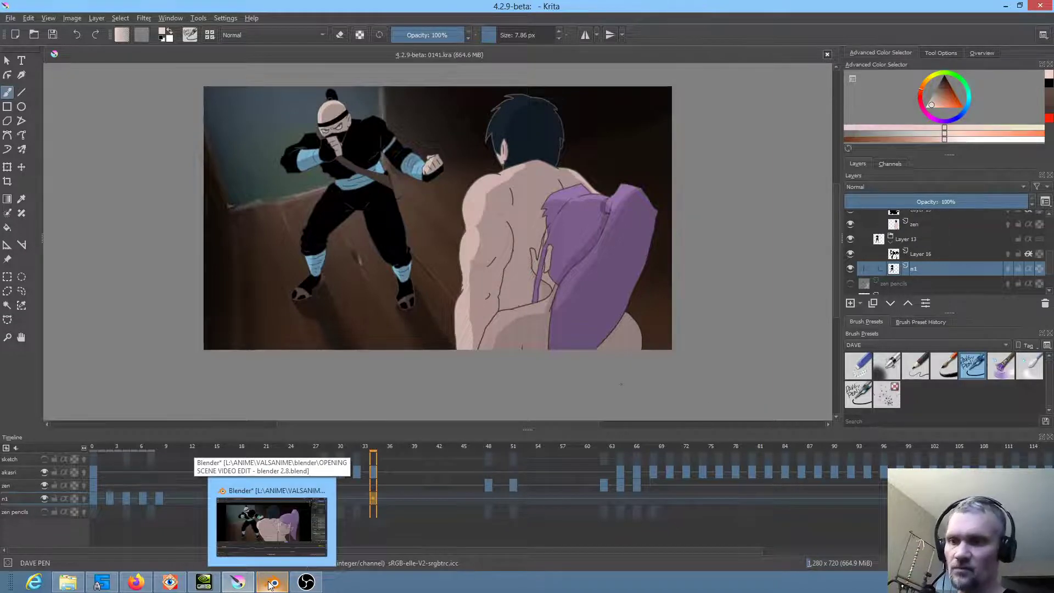
{"action": "left_click", "coordinate": [270, 585]}
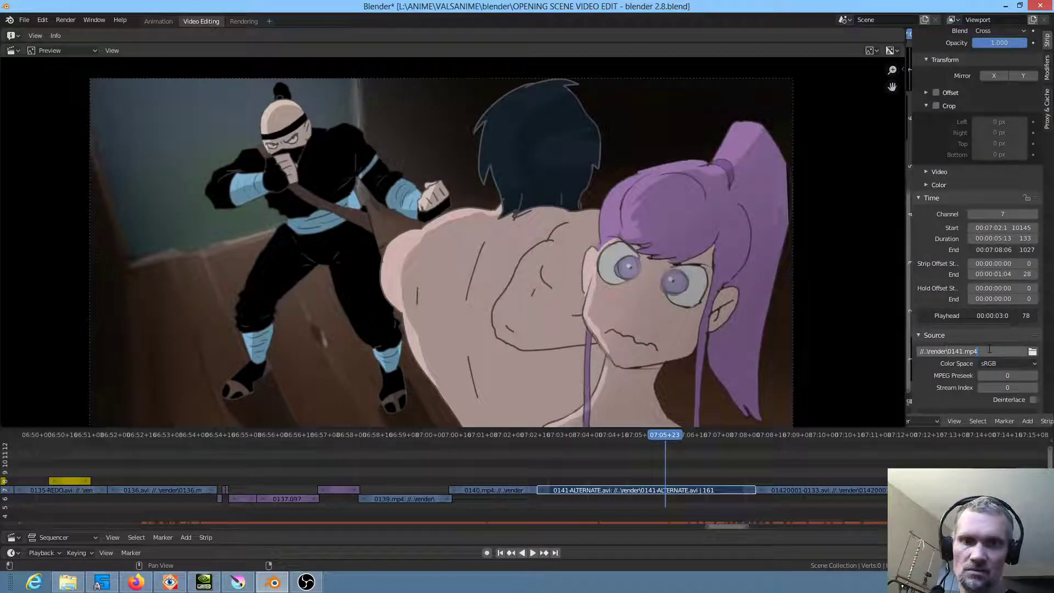
{"action": "key", "text": "Return"}
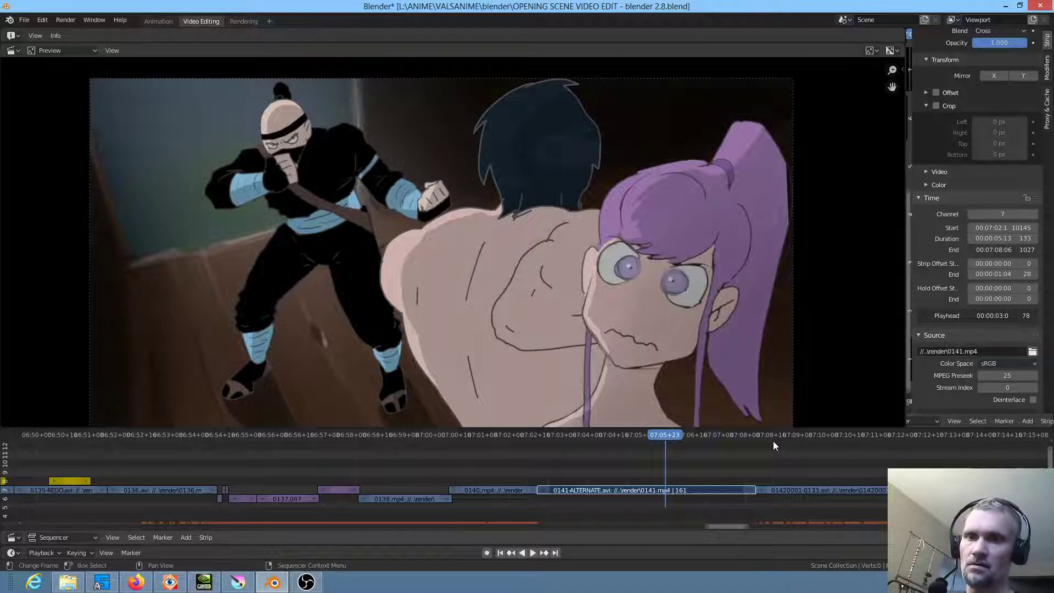
Step: Play the cut from the 0140 shot into the updated 0141 strip several times, scrub around the cut, and return to Krita
{"action": "left_click_drag", "start_coordinate": [545, 434], "coordinate": [518, 433]}
{"action": "key", "text": "space"}
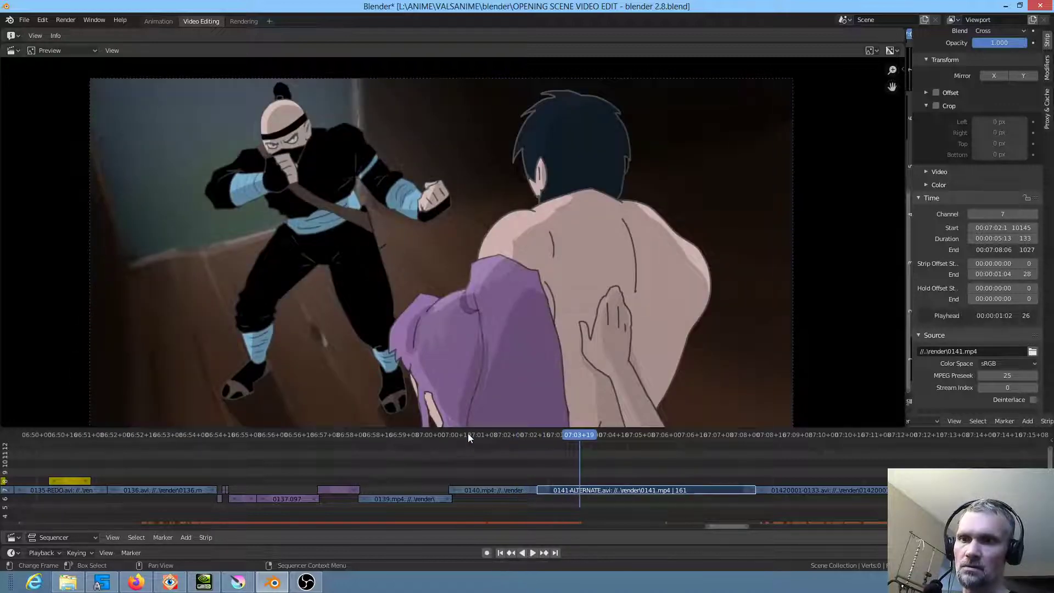
{"action": "left_click", "coordinate": [468, 434]}
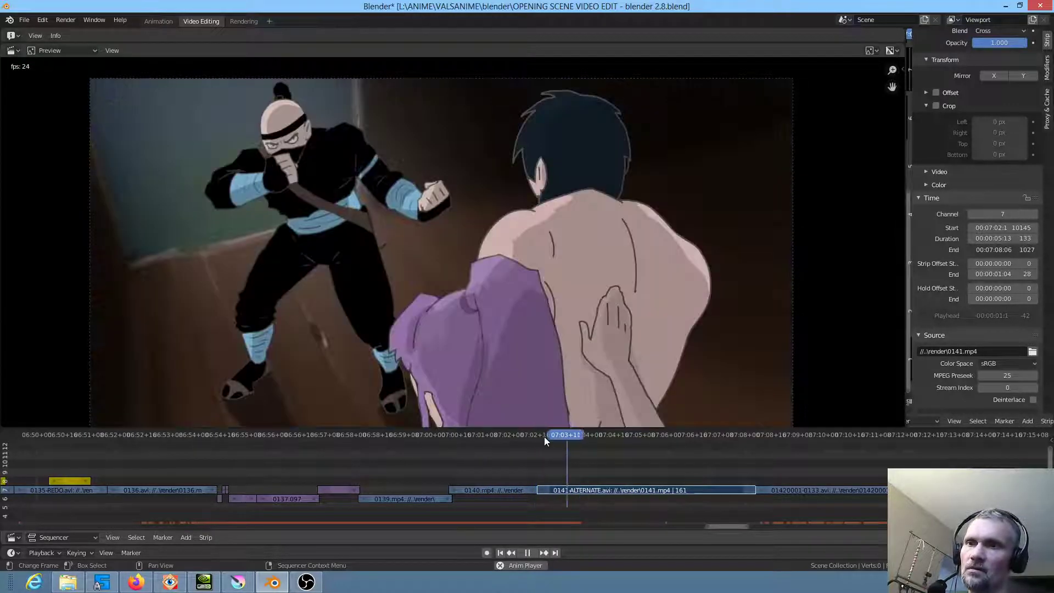
{"action": "key", "text": "space"}
{"action": "left_click", "coordinate": [530, 434]}
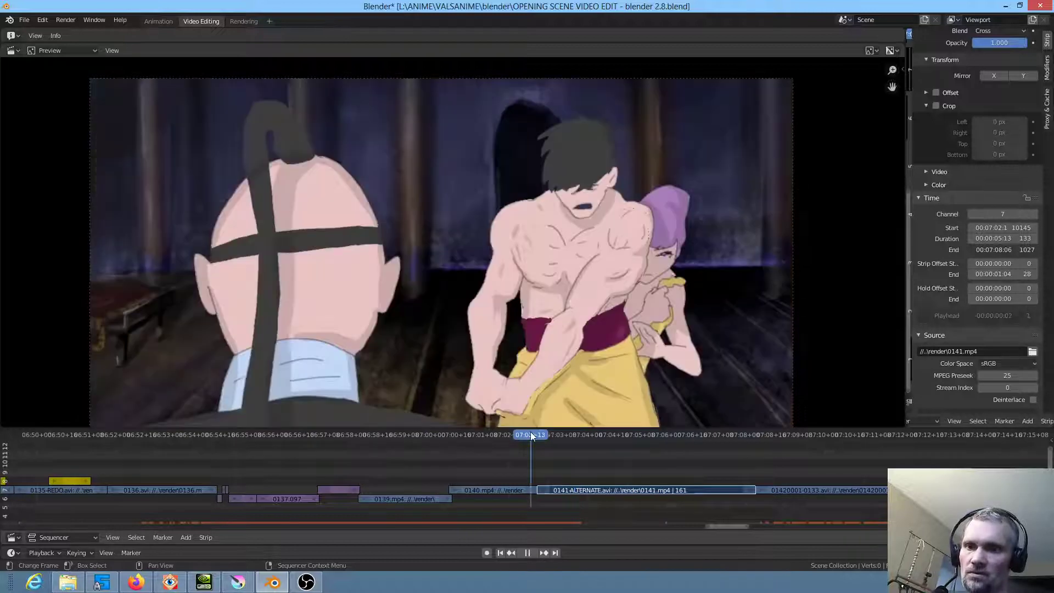
{"action": "key", "text": "space"}
{"action": "mouse_move", "coordinate": [542, 436]}
{"action": "left_mouse_down"}
{"action": "mouse_move", "coordinate": [561, 439]}
{"action": "mouse_move", "coordinate": [517, 435]}
{"action": "mouse_move", "coordinate": [553, 434]}
{"action": "mouse_move", "coordinate": [539, 435]}
{"action": "left_mouse_up"}
{"action": "left_click", "coordinate": [241, 582]}
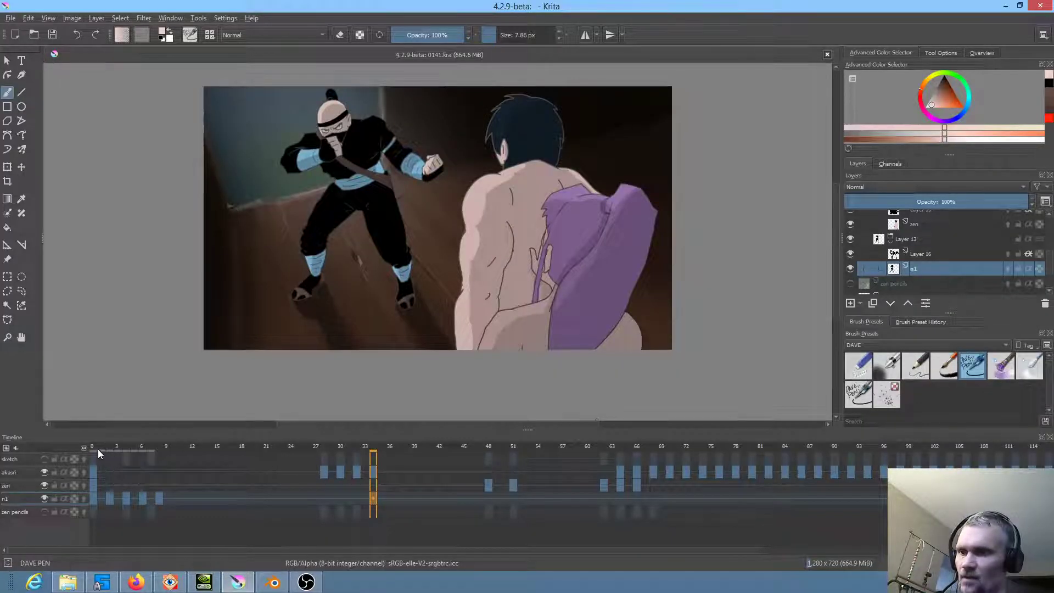
Step: On frame 2 of the n1 layer, erase the ninja's outstretched arm on the shoulder-strap's far side with the Eraser Small brush
{"action": "mouse_move", "coordinate": [96, 447]}
{"action": "left_mouse_down"}
{"action": "mouse_move", "coordinate": [147, 453]}
{"action": "mouse_move", "coordinate": [97, 450]}
{"action": "left_mouse_up"}
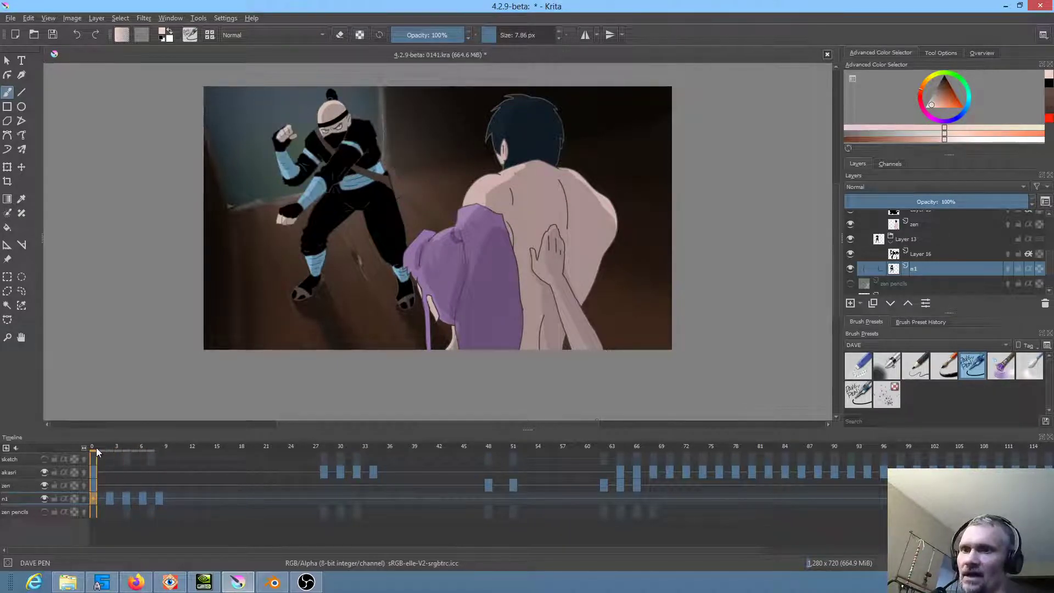
{"action": "left_click", "coordinate": [110, 486]}
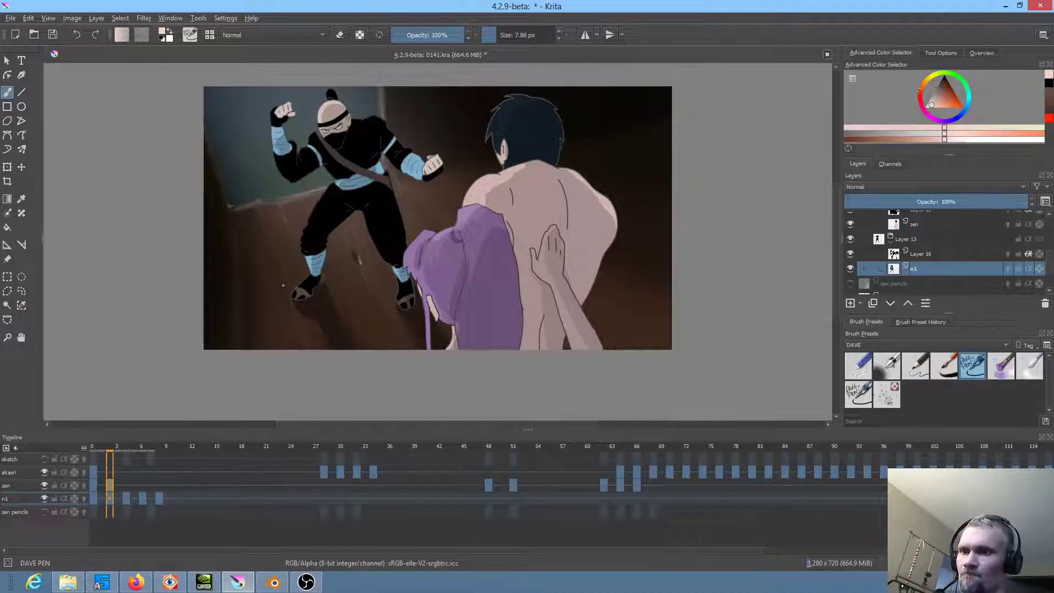
{"action": "scroll", "coordinate": [282, 285], "scroll_direction": "up", "scroll_amount": 4}
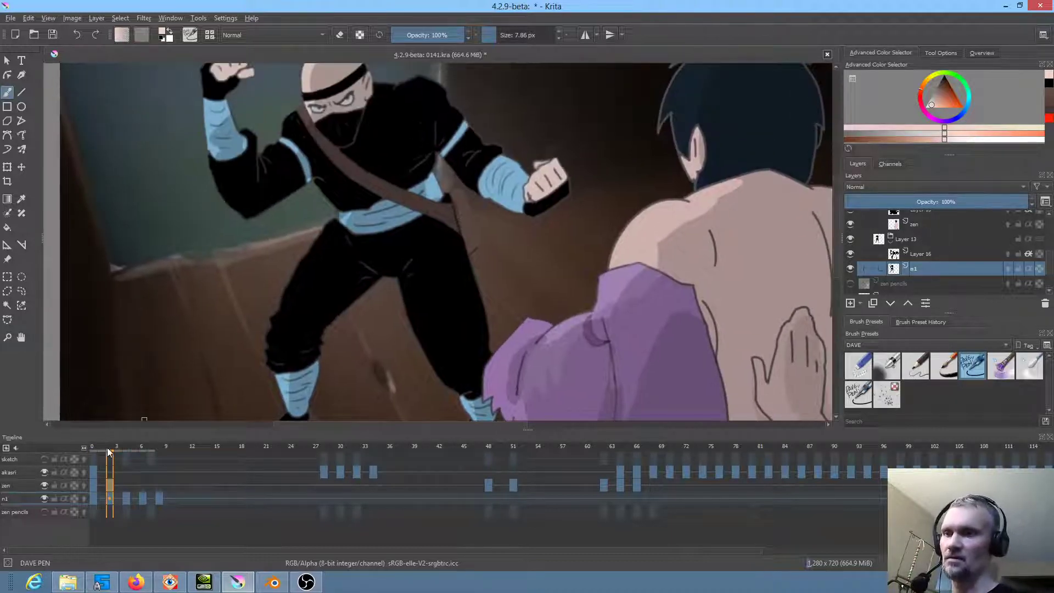
{"action": "mouse_move", "coordinate": [108, 447]}
{"action": "left_mouse_down"}
{"action": "mouse_move", "coordinate": [158, 453]}
{"action": "mouse_move", "coordinate": [112, 453]}
{"action": "left_mouse_up"}
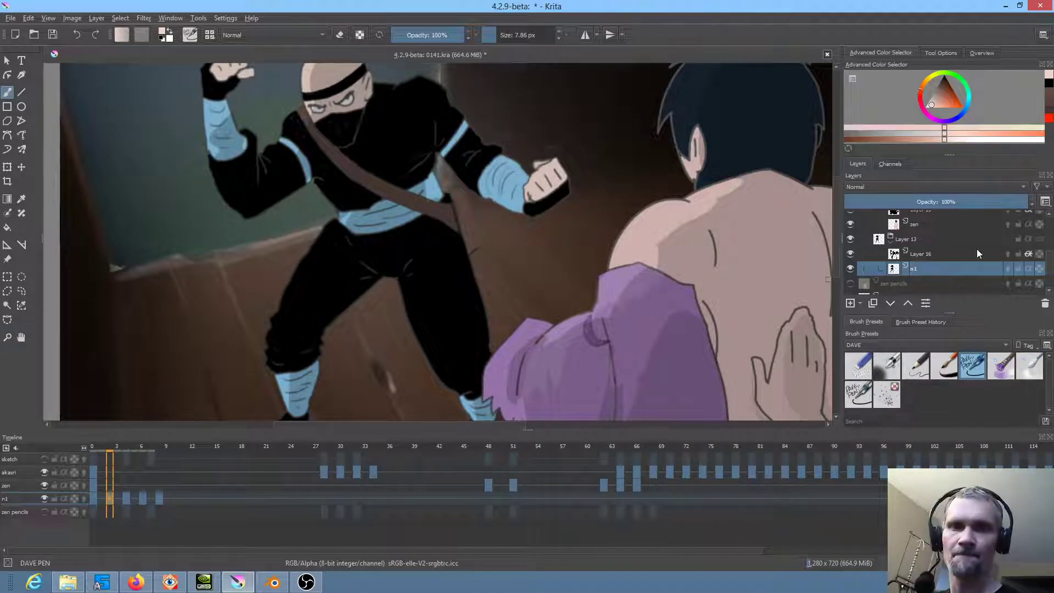
{"action": "key", "text": "slash"}
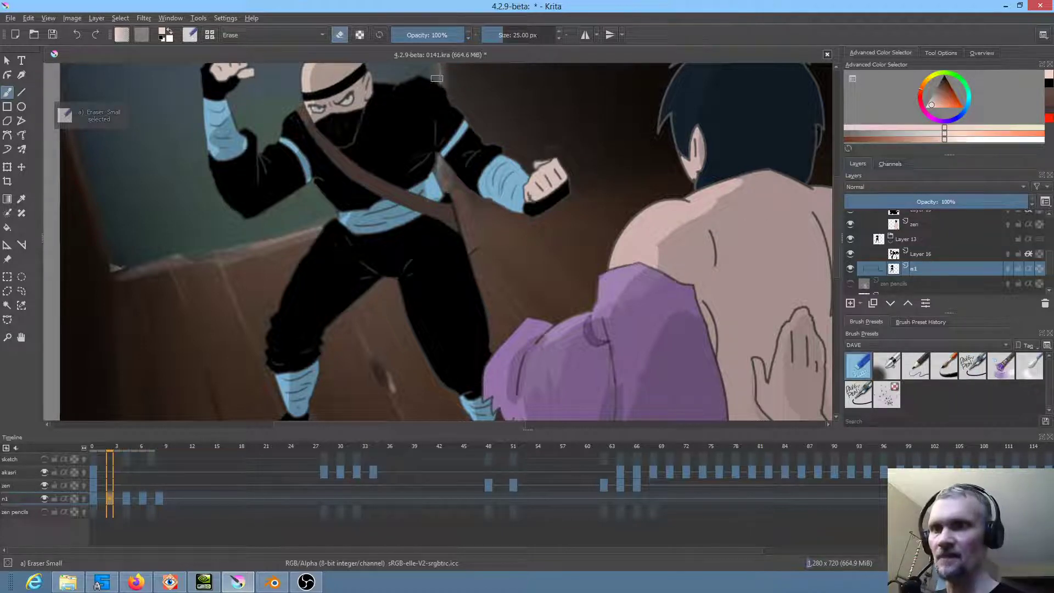
{"action": "mouse_move", "coordinate": [441, 77]}
{"action": "left_mouse_down"}
{"action": "mouse_move", "coordinate": [451, 144]}
{"action": "mouse_move", "coordinate": [442, 121]}
{"action": "mouse_move", "coordinate": [458, 98]}
{"action": "mouse_move", "coordinate": [540, 164]}
{"action": "mouse_move", "coordinate": [552, 198]}
{"action": "mouse_move", "coordinate": [513, 202]}
{"action": "left_mouse_up"}
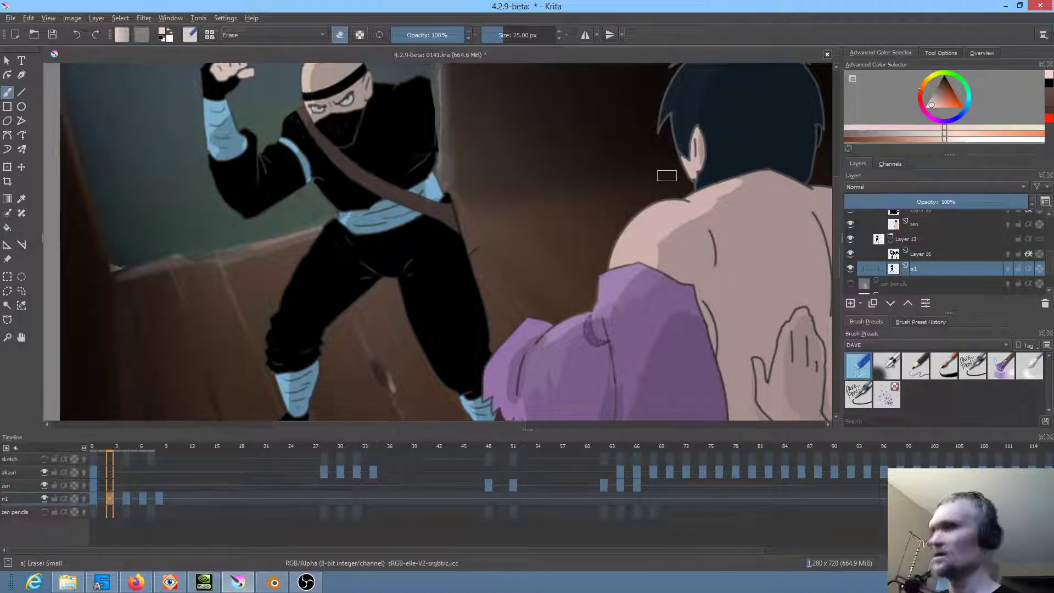
Step: Redraw the ninja's cut-off shoulder edge in black with the DAVE PEN brush on frame 2 and save the document
{"action": "key", "text": "slash"}
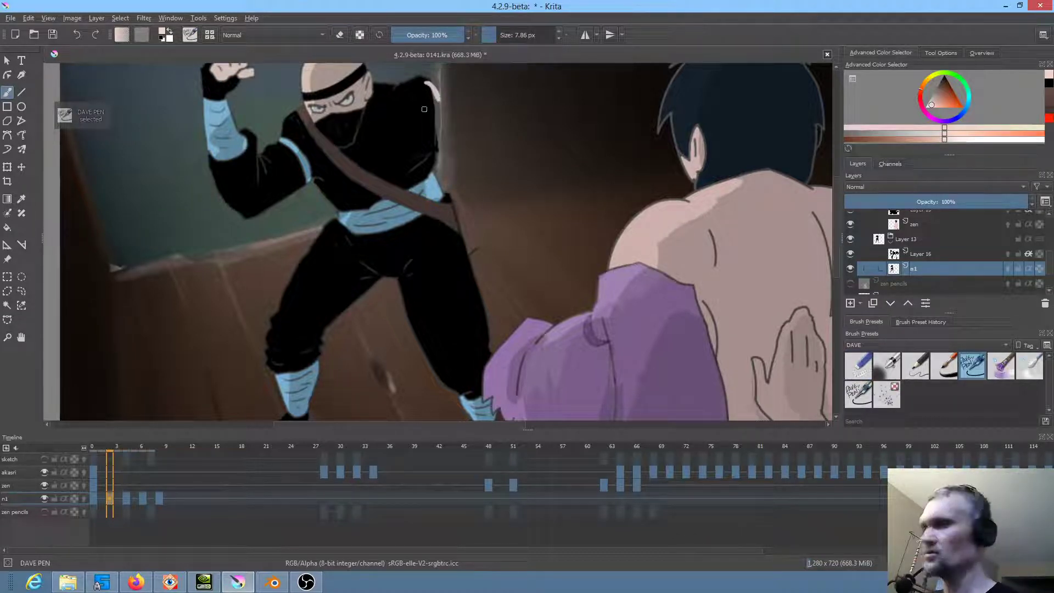
{"action": "key", "text": "d"}
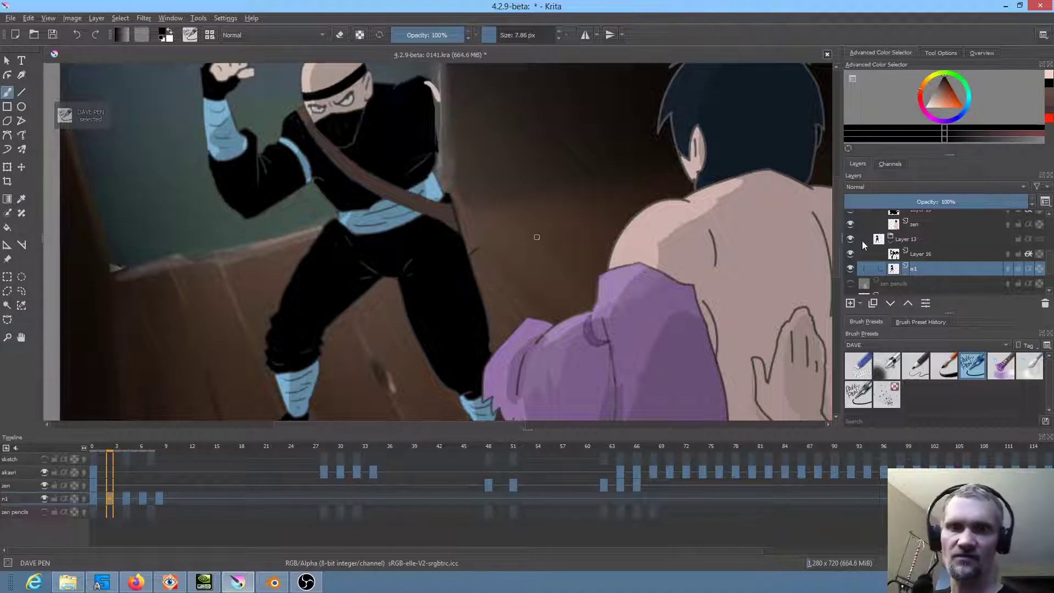
{"action": "mouse_move", "coordinate": [426, 84]}
{"action": "left_mouse_down"}
{"action": "mouse_move", "coordinate": [444, 114]}
{"action": "mouse_move", "coordinate": [435, 95]}
{"action": "left_mouse_up"}
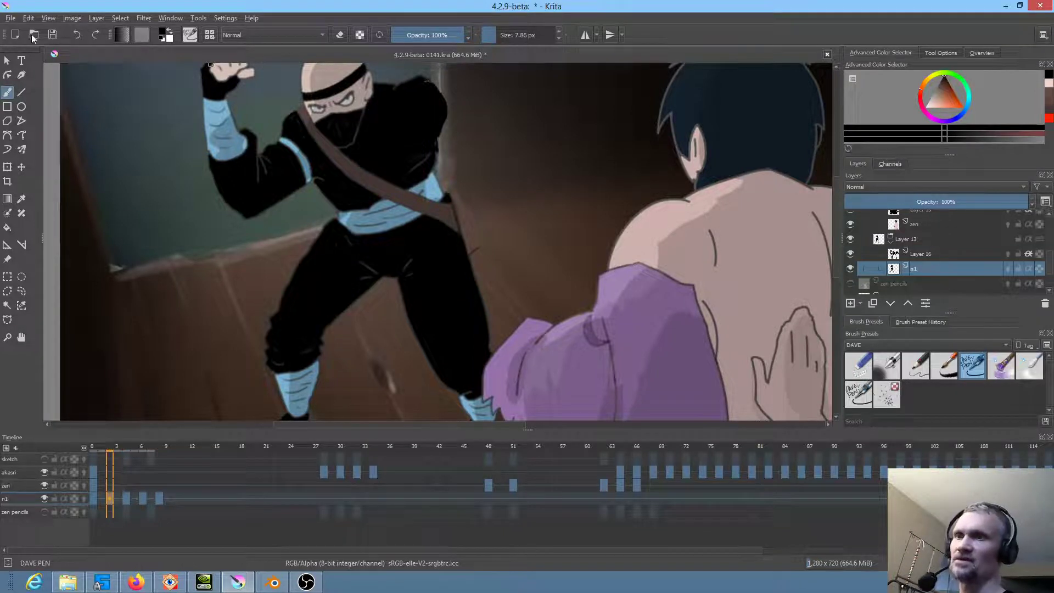
{"action": "key", "text": "ctrl+s"}
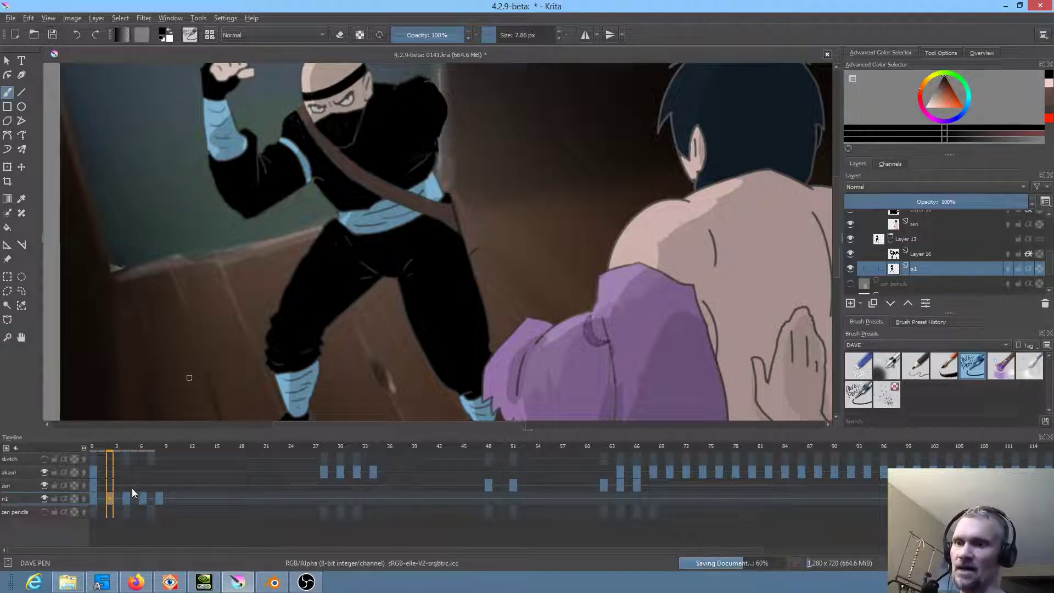
Step: On frame 4 of the n1 layer, lasso the ninja's outstretched arm, rotate it downward about the shoulder, and set it apart from the body
{"action": "left_click", "coordinate": [140, 499]}
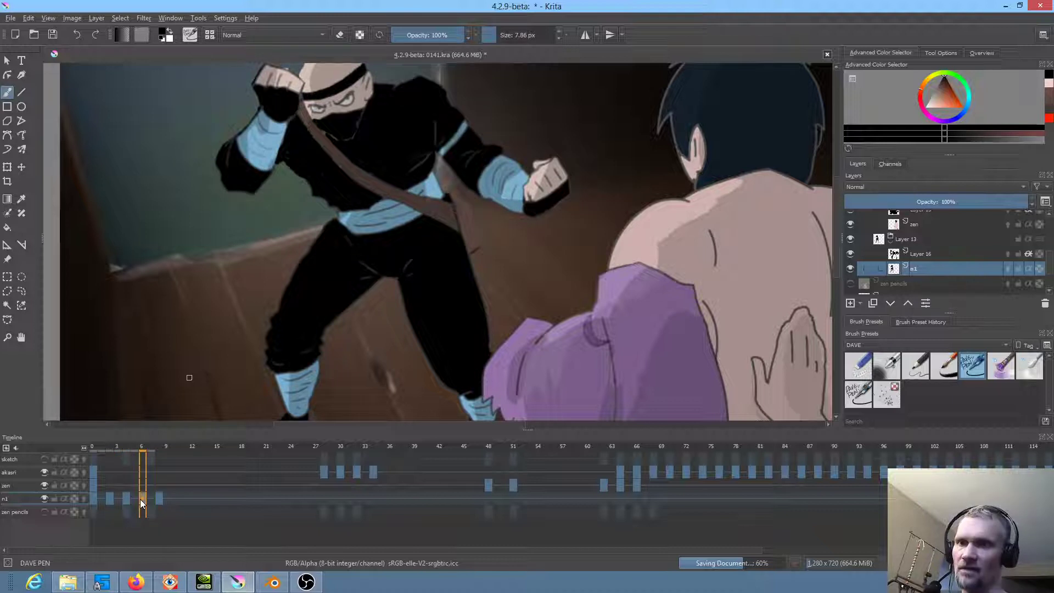
{"action": "left_click", "coordinate": [126, 499]}
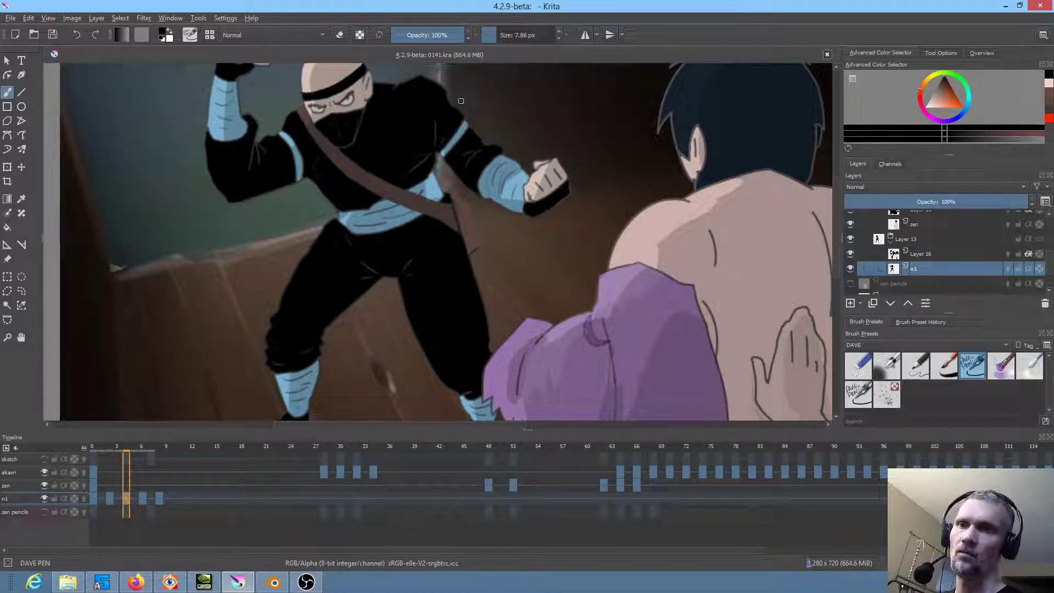
{"action": "key", "text": "l"}
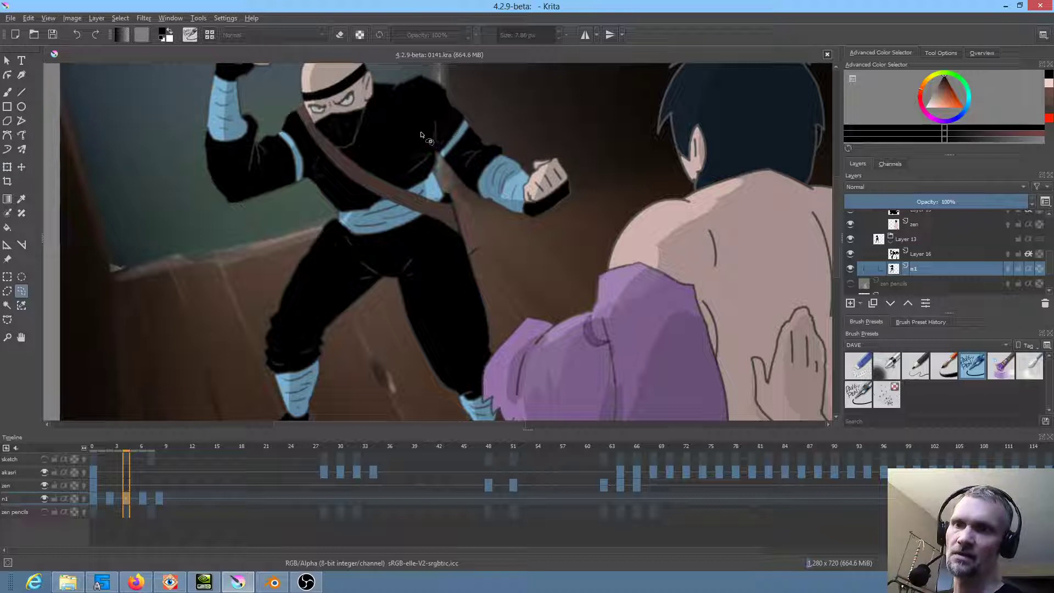
{"action": "mouse_move", "coordinate": [451, 106]}
{"action": "left_mouse_down"}
{"action": "mouse_move", "coordinate": [437, 147]}
{"action": "mouse_move", "coordinate": [454, 186]}
{"action": "mouse_move", "coordinate": [492, 216]}
{"action": "mouse_move", "coordinate": [521, 221]}
{"action": "mouse_move", "coordinate": [565, 209]}
{"action": "mouse_move", "coordinate": [589, 175]}
{"action": "mouse_move", "coordinate": [525, 116]}
{"action": "left_mouse_up"}
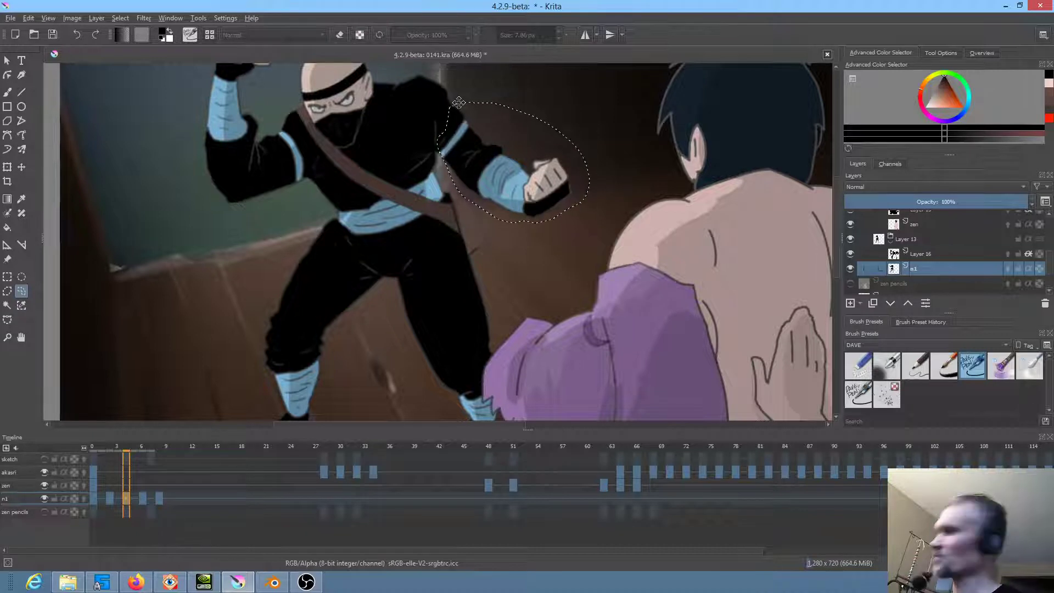
{"action": "key", "text": "ctrl+t"}
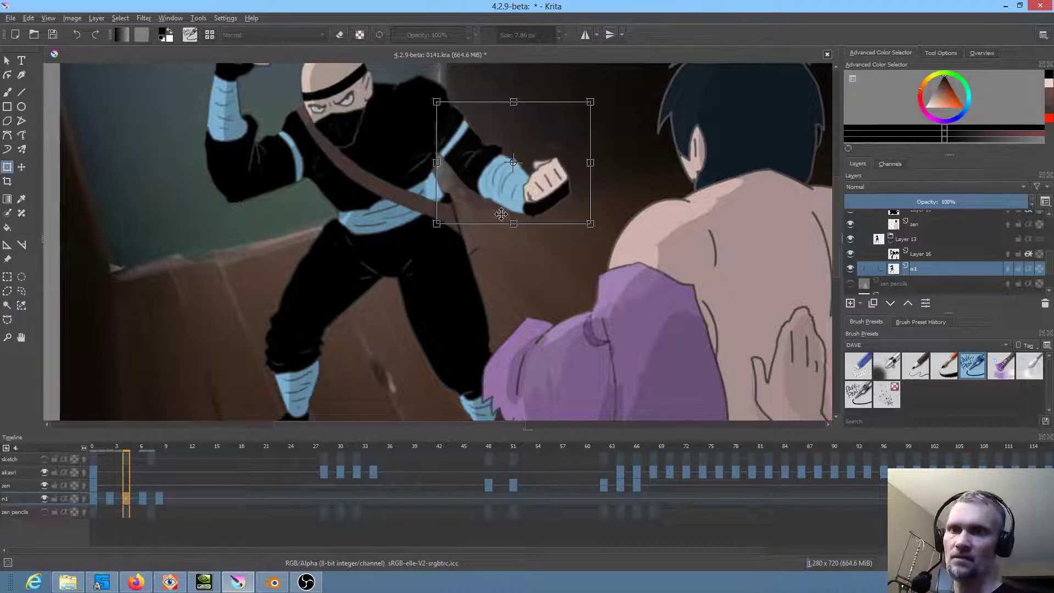
{"action": "left_click_drag", "start_coordinate": [513, 162], "coordinate": [442, 115]}
{"action": "left_click_drag", "start_coordinate": [646, 180], "coordinate": [508, 215]}
{"action": "left_click_drag", "start_coordinate": [477, 167], "coordinate": [471, 163]}
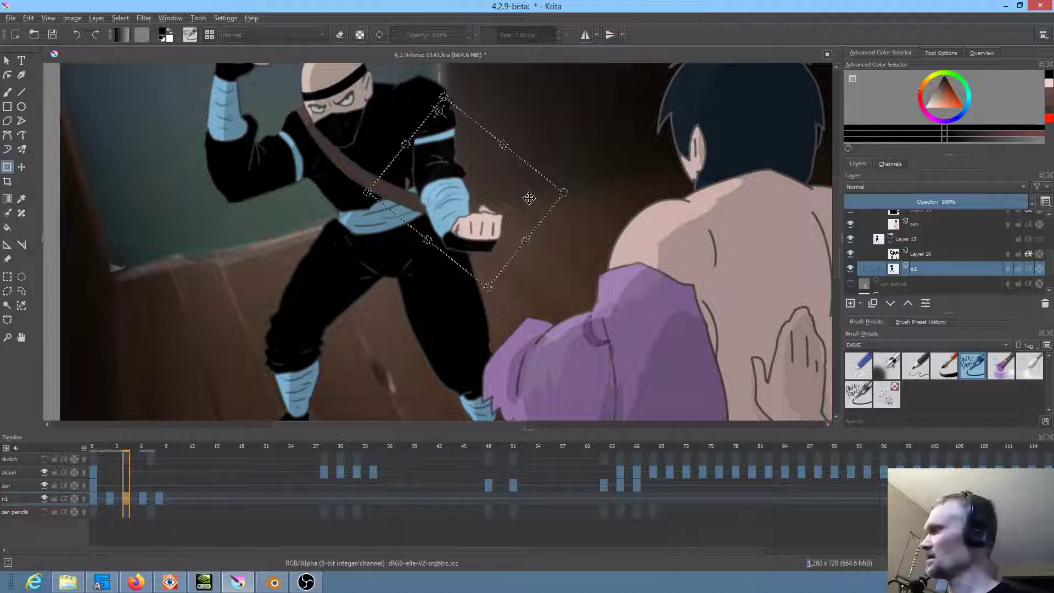
{"action": "key", "text": "Escape"}
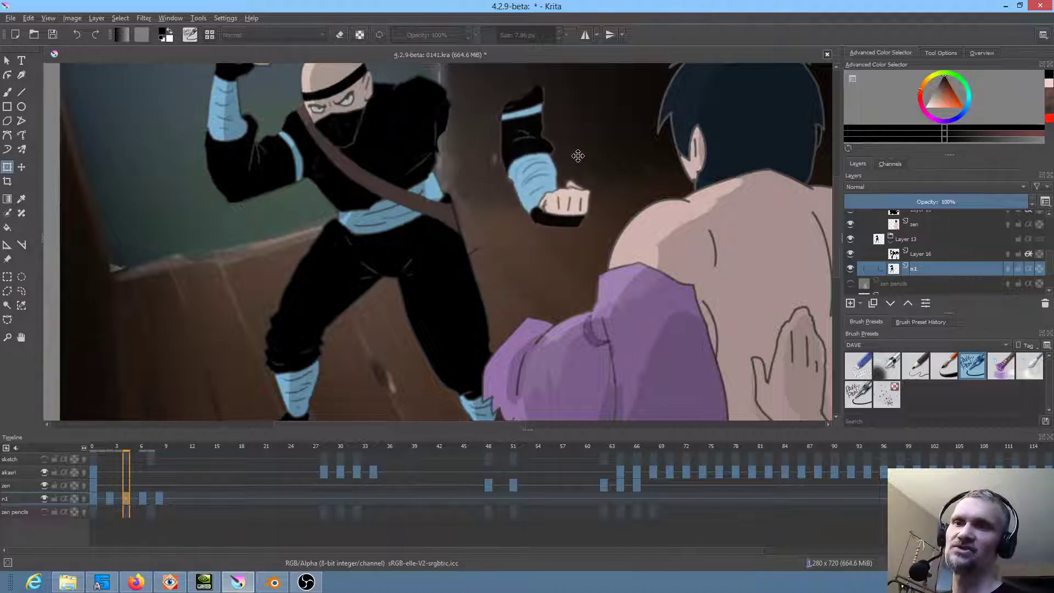
{"action": "left_click", "coordinate": [572, 123]}
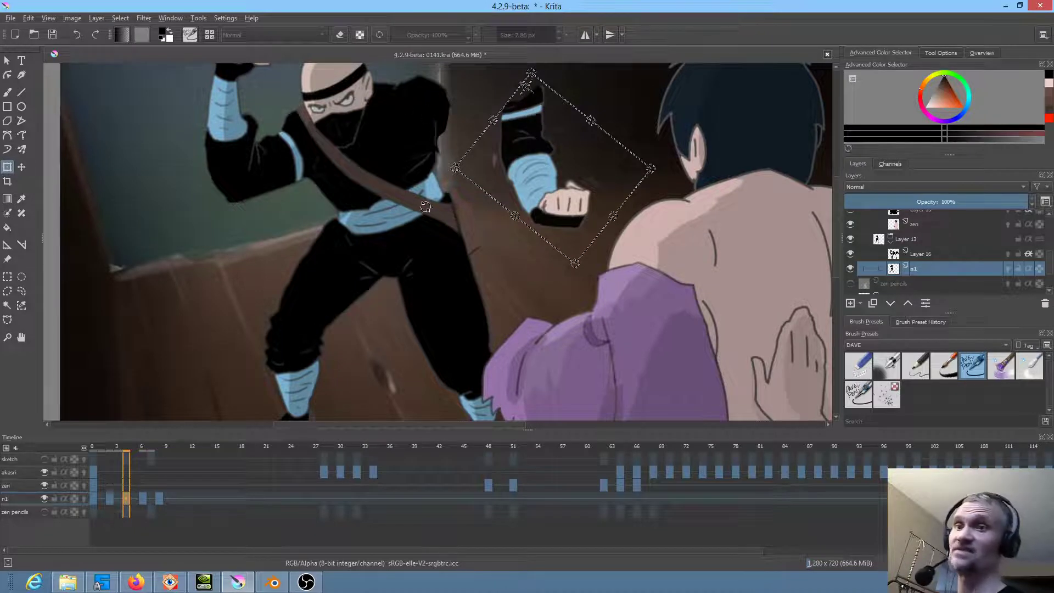
Step: Lasso the detached arm's forearm and fist and rotate them inward about the elbow, nudging them to meet the upper arm
{"action": "key", "text": "l"}
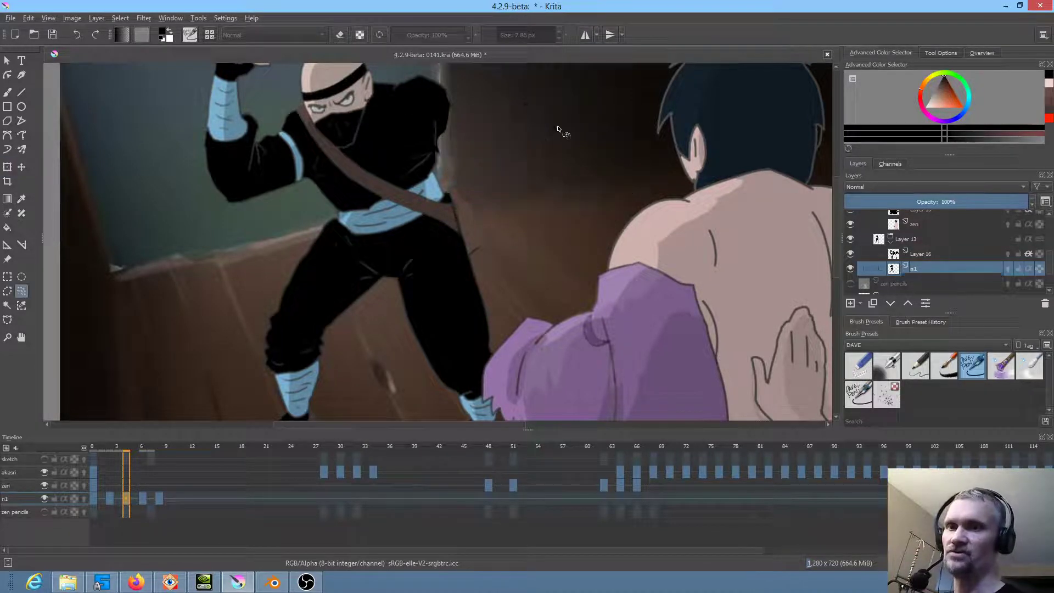
{"action": "mouse_move", "coordinate": [552, 143]}
{"action": "left_mouse_down"}
{"action": "mouse_move", "coordinate": [527, 140]}
{"action": "mouse_move", "coordinate": [489, 181]}
{"action": "mouse_move", "coordinate": [514, 231]}
{"action": "mouse_move", "coordinate": [587, 242]}
{"action": "mouse_move", "coordinate": [576, 165]}
{"action": "mouse_move", "coordinate": [555, 136]}
{"action": "left_mouse_up"}
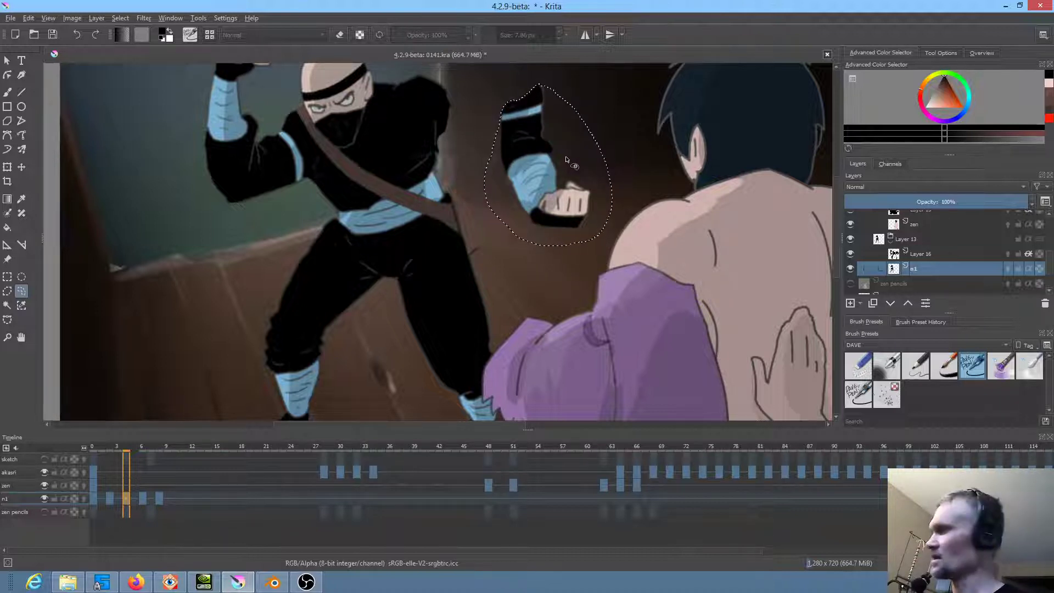
{"action": "key", "text": "ctrl+shift+a"}
{"action": "mouse_move", "coordinate": [530, 139]}
{"action": "left_mouse_down"}
{"action": "mouse_move", "coordinate": [492, 193]}
{"action": "mouse_move", "coordinate": [540, 246]}
{"action": "mouse_move", "coordinate": [597, 228]}
{"action": "mouse_move", "coordinate": [574, 144]}
{"action": "left_mouse_up"}
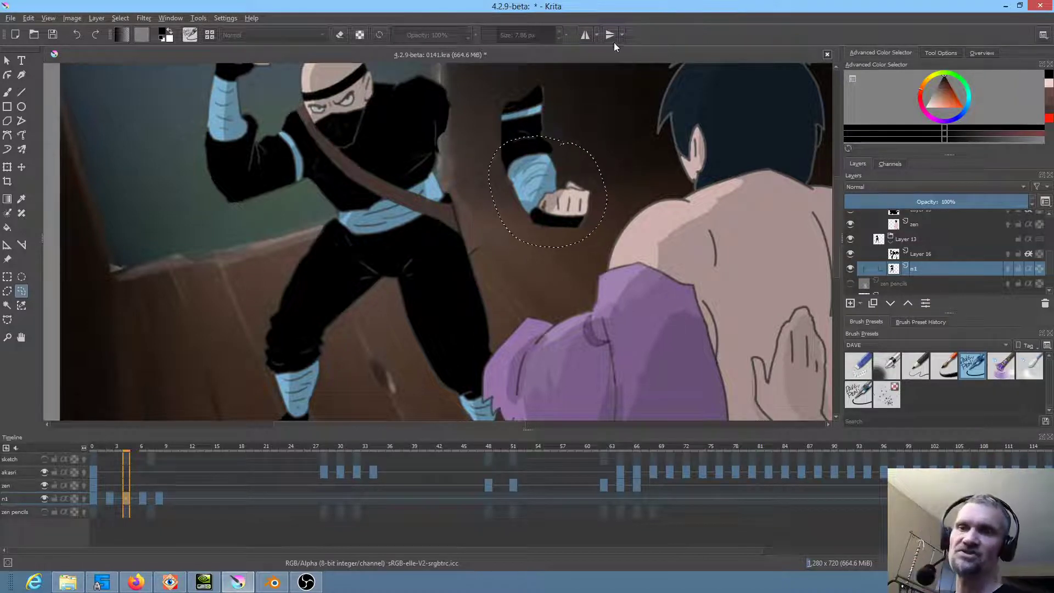
{"action": "left_click", "coordinate": [8, 168]}
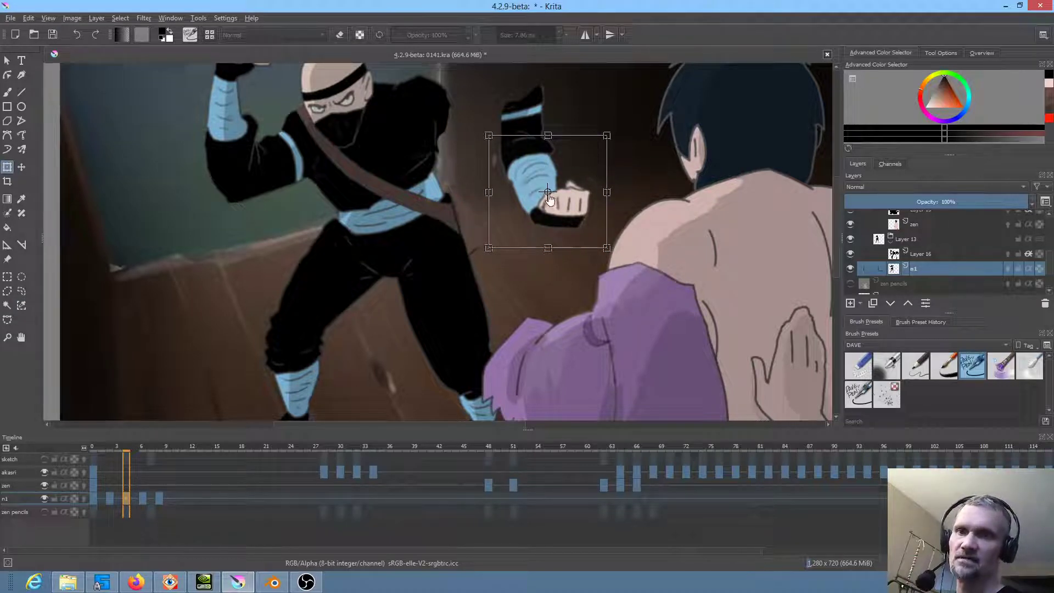
{"action": "key", "text": "Return"}
{"action": "left_click", "coordinate": [527, 149]}
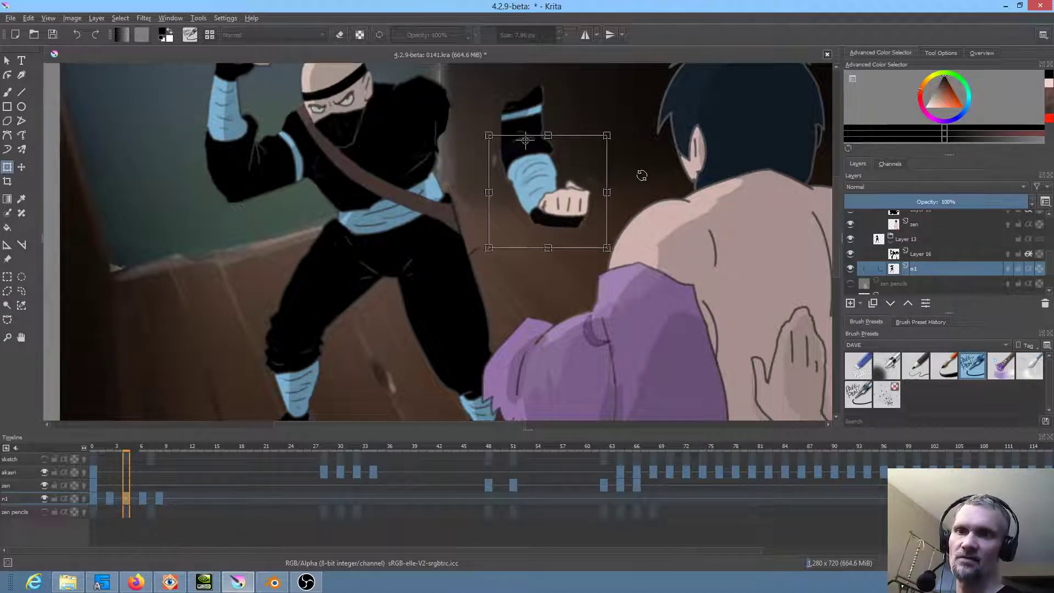
{"action": "left_click_drag", "start_coordinate": [641, 174], "coordinate": [564, 198]}
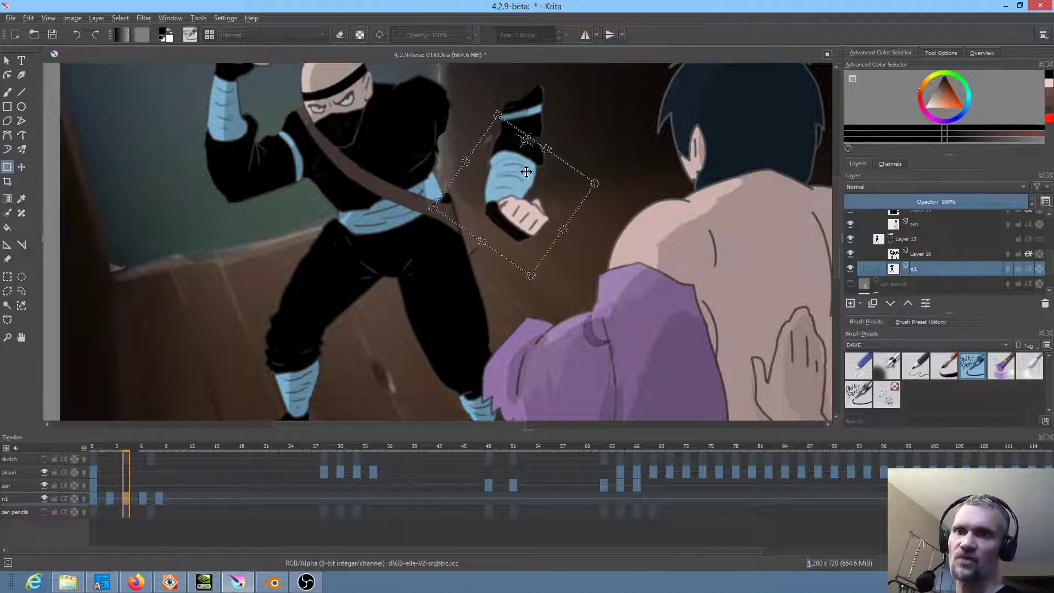
{"action": "left_click_drag", "start_coordinate": [520, 170], "coordinate": [525, 168]}
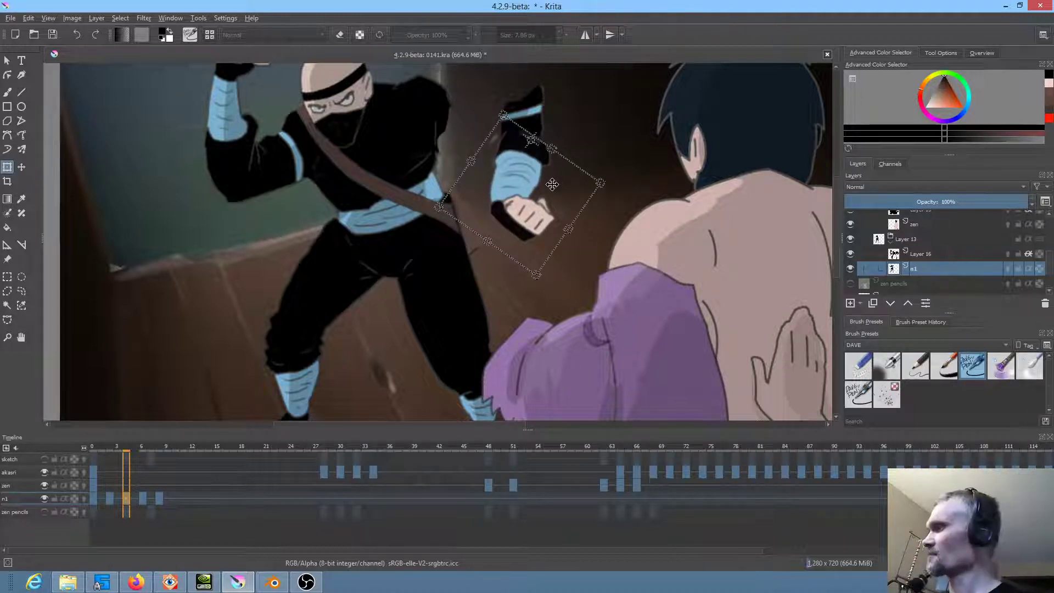
{"action": "key", "text": "Return"}
Step: Lasso the detached arm's fist, rotate it so the knuckles point downward, and fit it onto the end of the forearm
{"action": "key", "text": "l"}
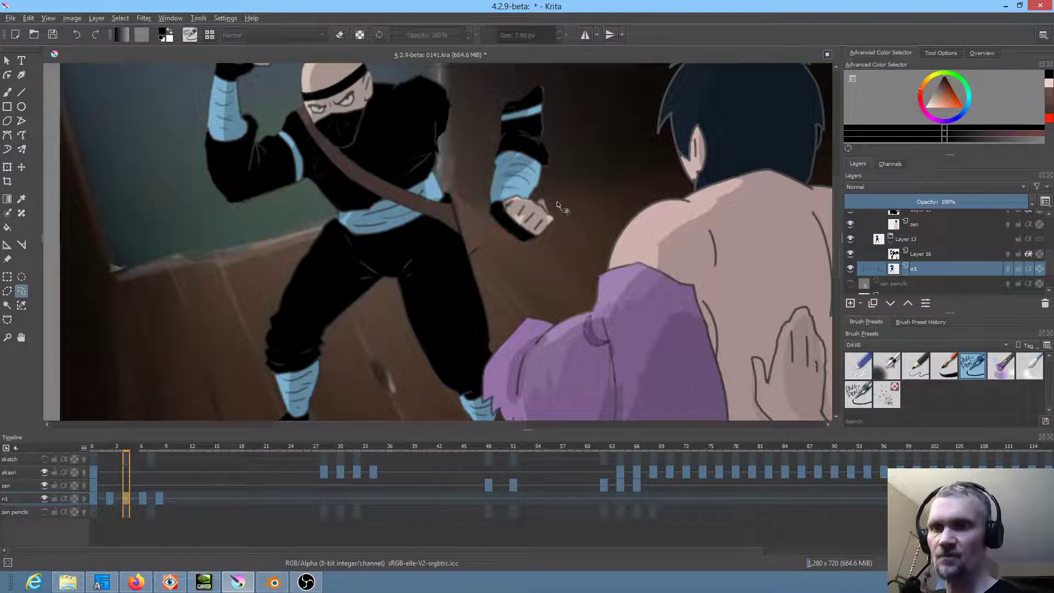
{"action": "mouse_move", "coordinate": [524, 198]}
{"action": "left_mouse_down"}
{"action": "mouse_move", "coordinate": [482, 217]}
{"action": "mouse_move", "coordinate": [536, 260]}
{"action": "mouse_move", "coordinate": [562, 224]}
{"action": "left_mouse_up"}
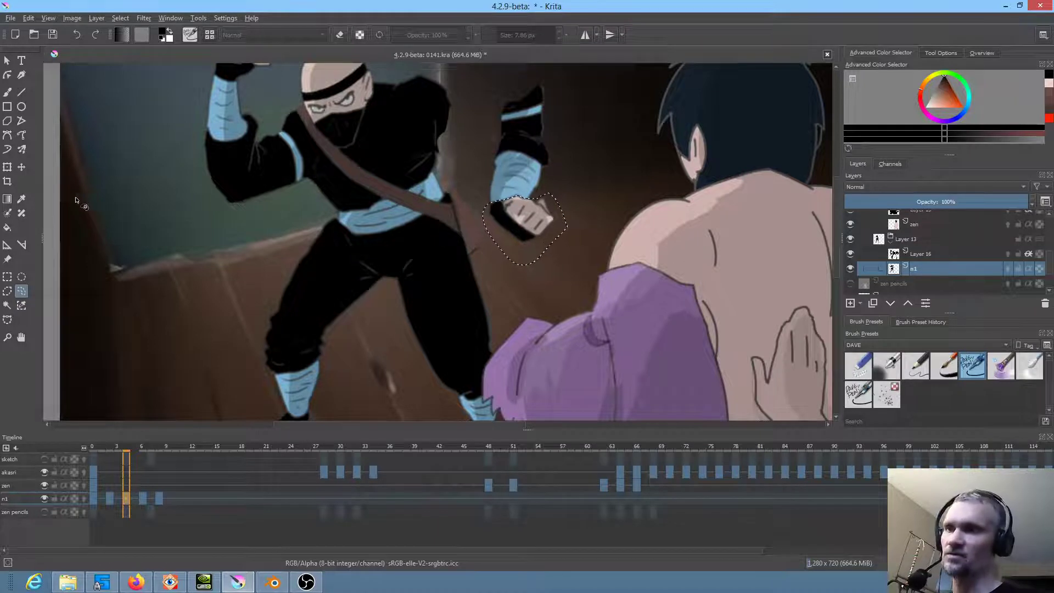
{"action": "key", "text": "ctrl+t"}
{"action": "left_click_drag", "start_coordinate": [623, 237], "coordinate": [487, 272]}
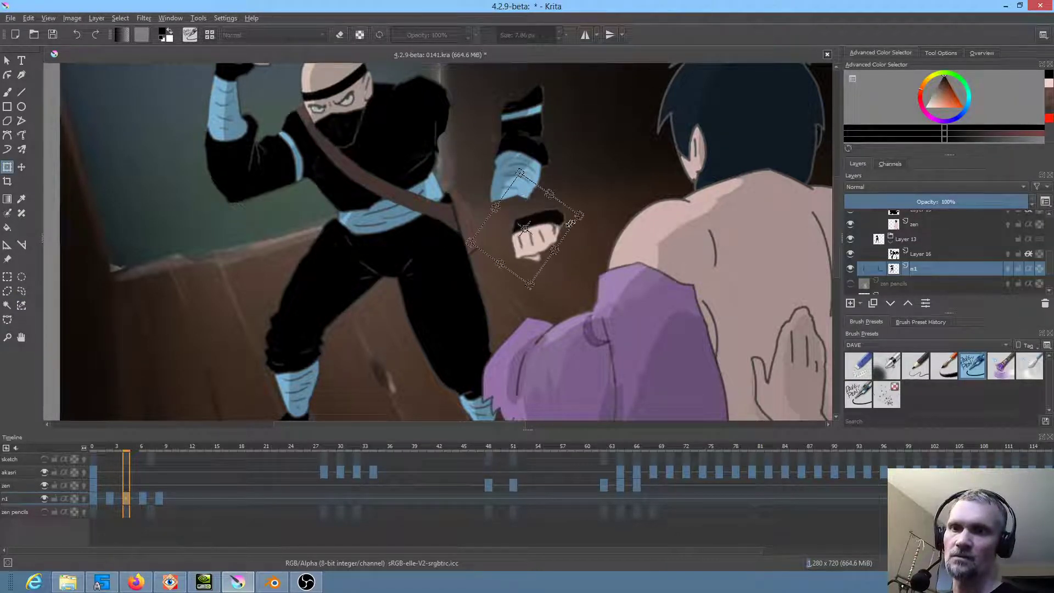
{"action": "left_click_drag", "start_coordinate": [552, 228], "coordinate": [512, 215]}
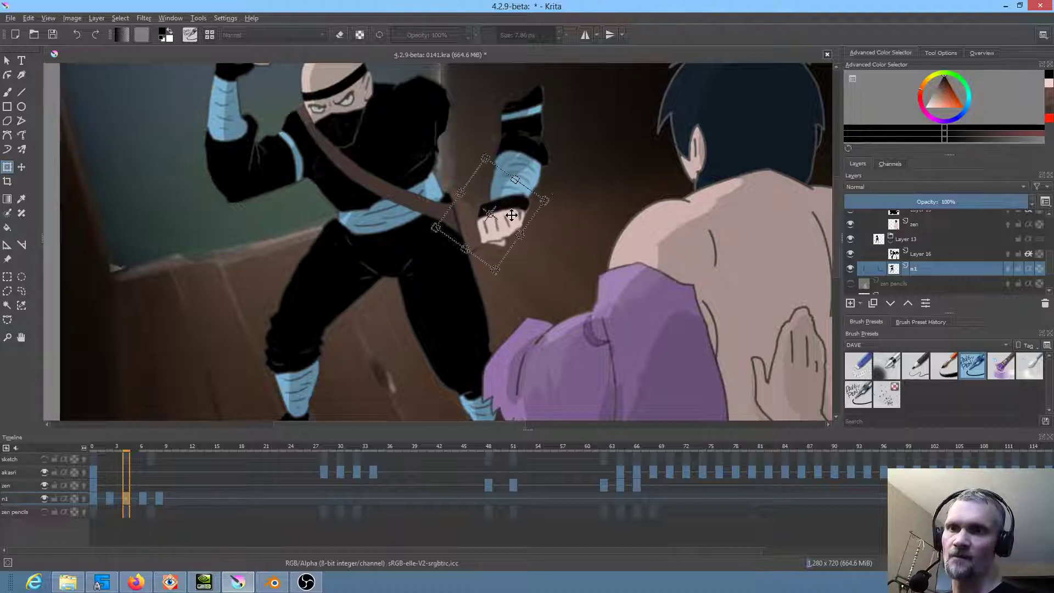
Step: Lasso the whole detached arm, move it farther from the body, and erase the stray marks around it with the small eraser
{"action": "key", "text": "l"}
{"action": "mouse_move", "coordinate": [584, 148]}
{"action": "left_mouse_down"}
{"action": "mouse_move", "coordinate": [522, 78]}
{"action": "mouse_move", "coordinate": [463, 167]}
{"action": "mouse_move", "coordinate": [479, 264]}
{"action": "mouse_move", "coordinate": [570, 216]}
{"action": "mouse_move", "coordinate": [596, 156]}
{"action": "left_mouse_up"}
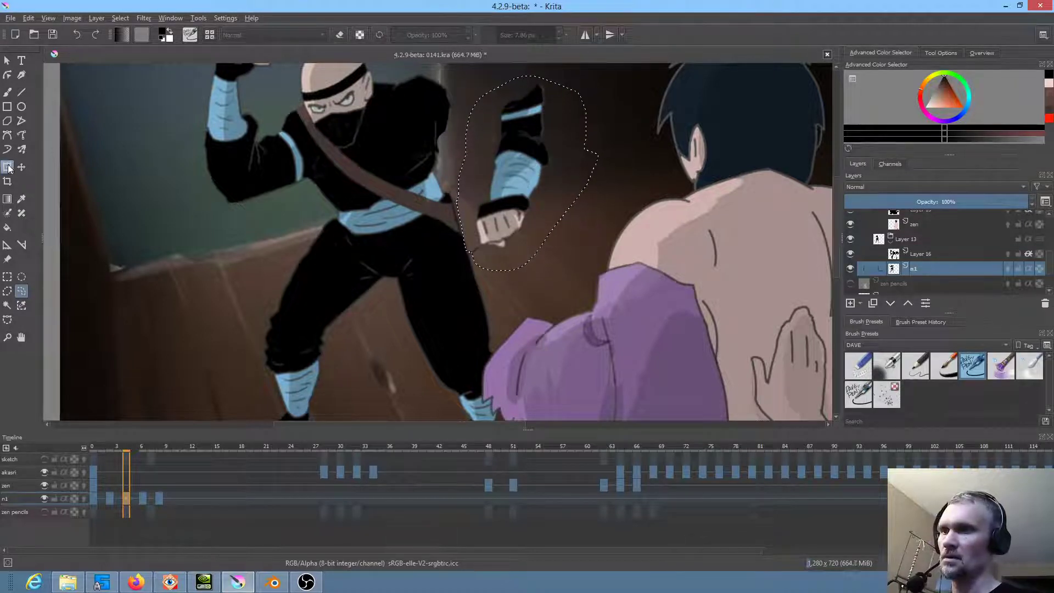
{"action": "key", "text": "ctrl+t"}
{"action": "mouse_move", "coordinate": [524, 192]}
{"action": "left_mouse_down"}
{"action": "mouse_move", "coordinate": [421, 191]}
{"action": "mouse_move", "coordinate": [529, 201]}
{"action": "mouse_move", "coordinate": [558, 185]}
{"action": "left_mouse_up"}
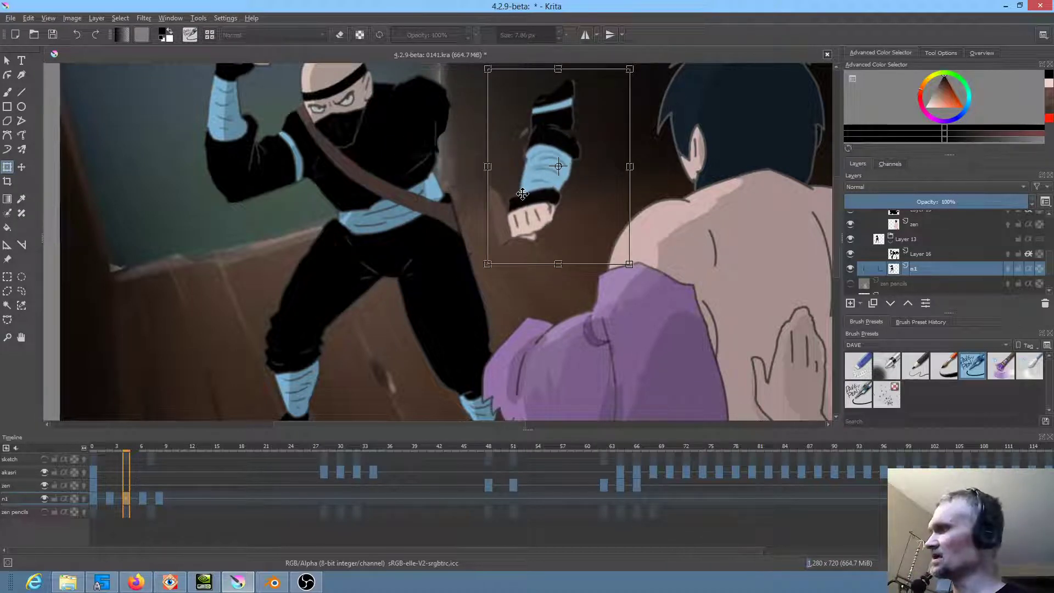
{"action": "key", "text": "b"}
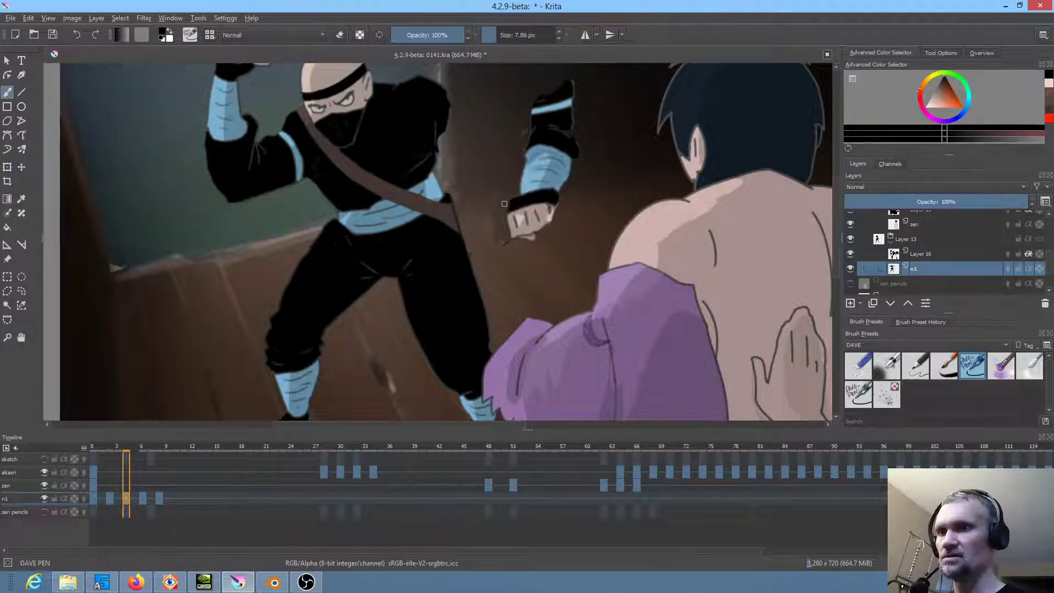
{"action": "key", "text": "slash"}
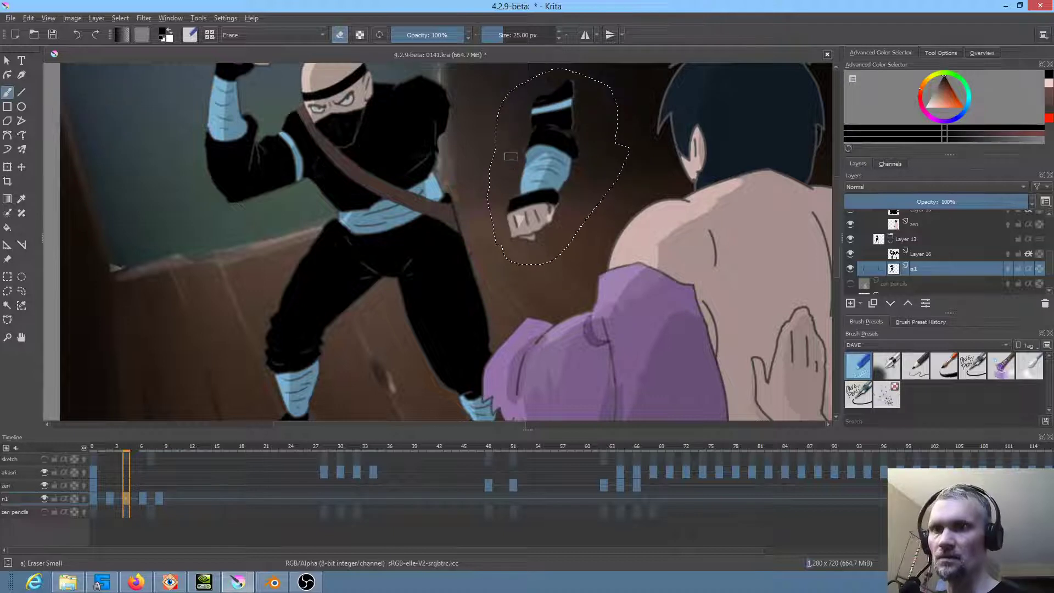
Step: Try placing the detached arm against the ninja's shoulder on frame 4, compare it with the neighbouring n1 frames, and undo the placement
{"action": "left_click", "coordinate": [8, 167]}
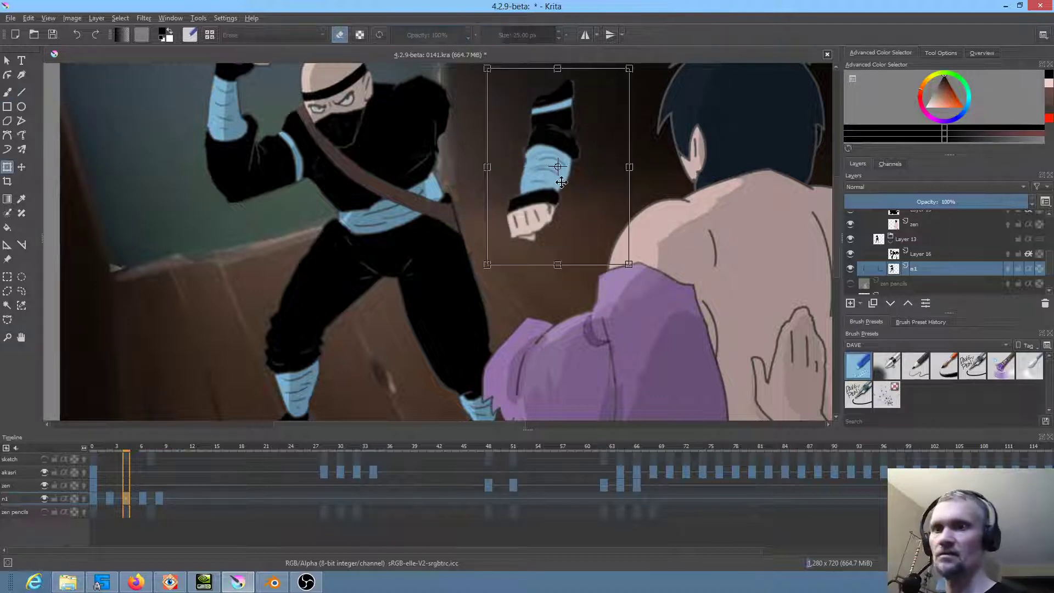
{"action": "left_click_drag", "start_coordinate": [561, 183], "coordinate": [445, 187]}
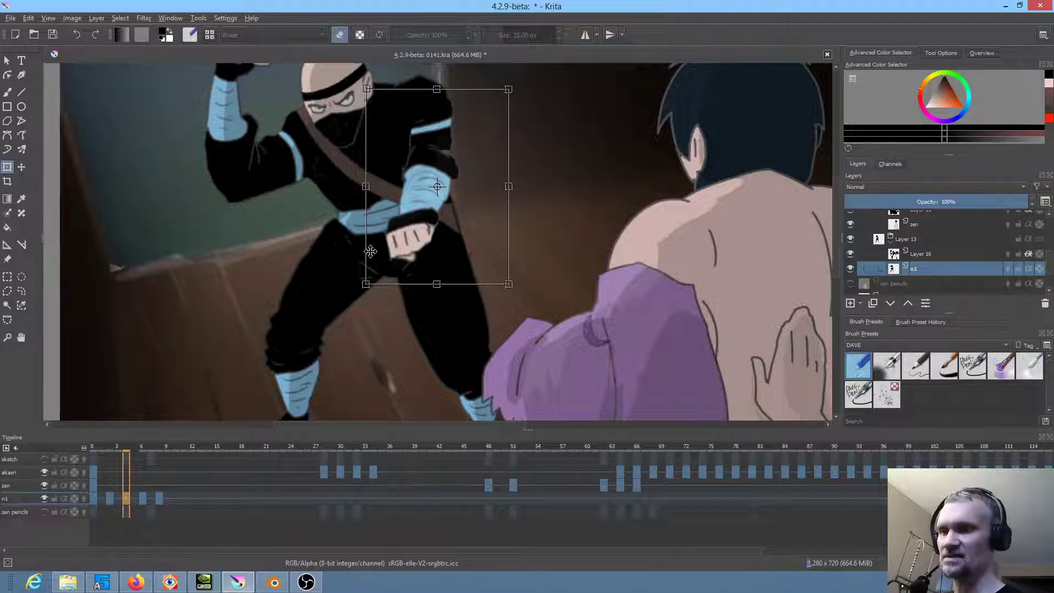
{"action": "left_click", "coordinate": [110, 499]}
{"action": "left_click", "coordinate": [127, 502]}
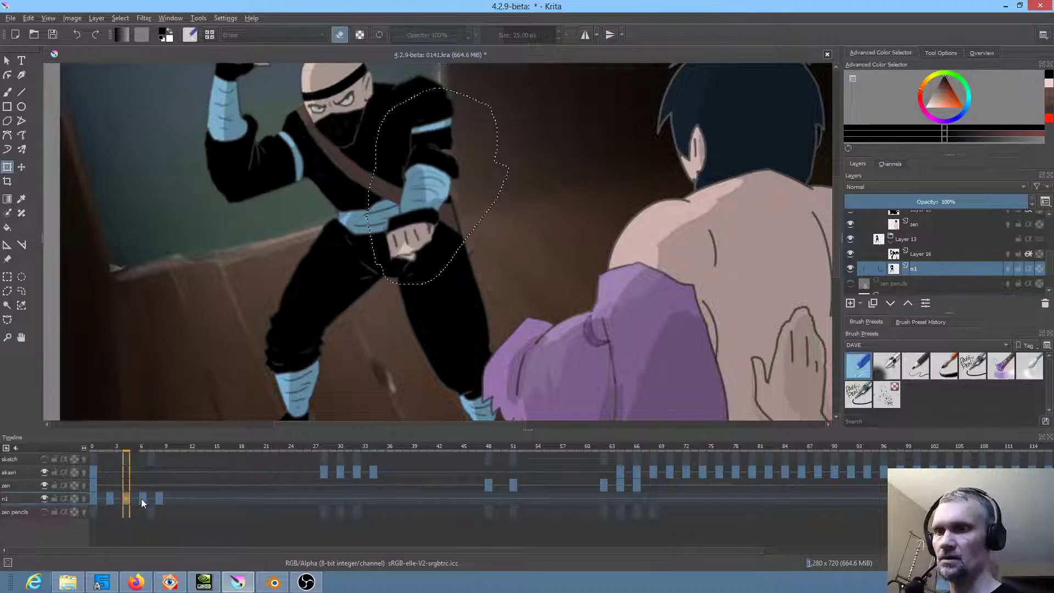
{"action": "left_click", "coordinate": [143, 500]}
{"action": "left_click", "coordinate": [128, 498]}
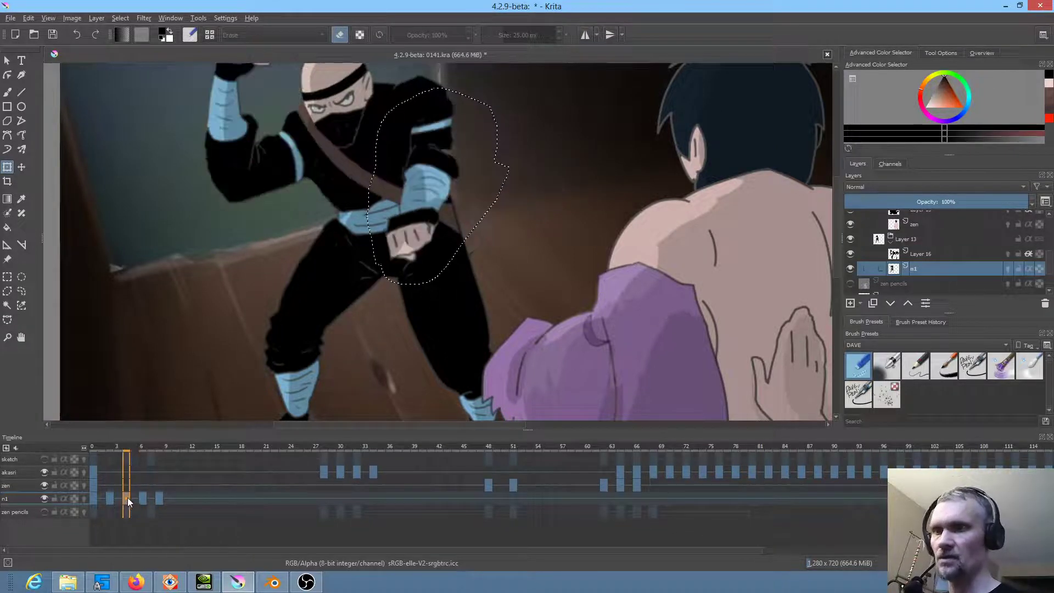
{"action": "left_click", "coordinate": [417, 191]}
{"action": "left_click_drag", "start_coordinate": [420, 190], "coordinate": [505, 181]}
{"action": "key", "text": "ctrl+z"}
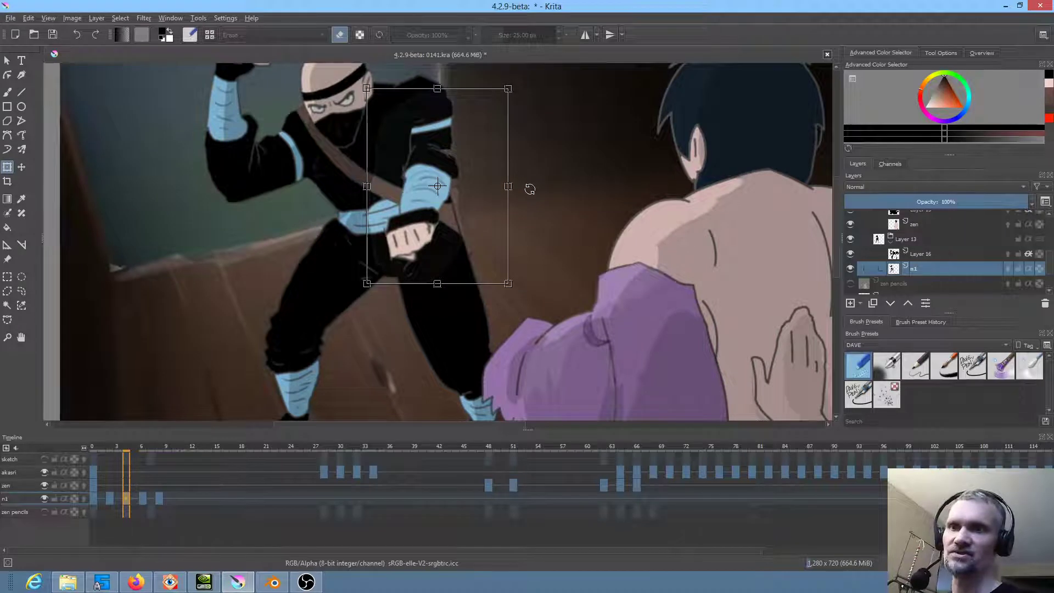
{"action": "key", "text": "ctrl+z"}
{"action": "key", "text": "ctrl+z"}
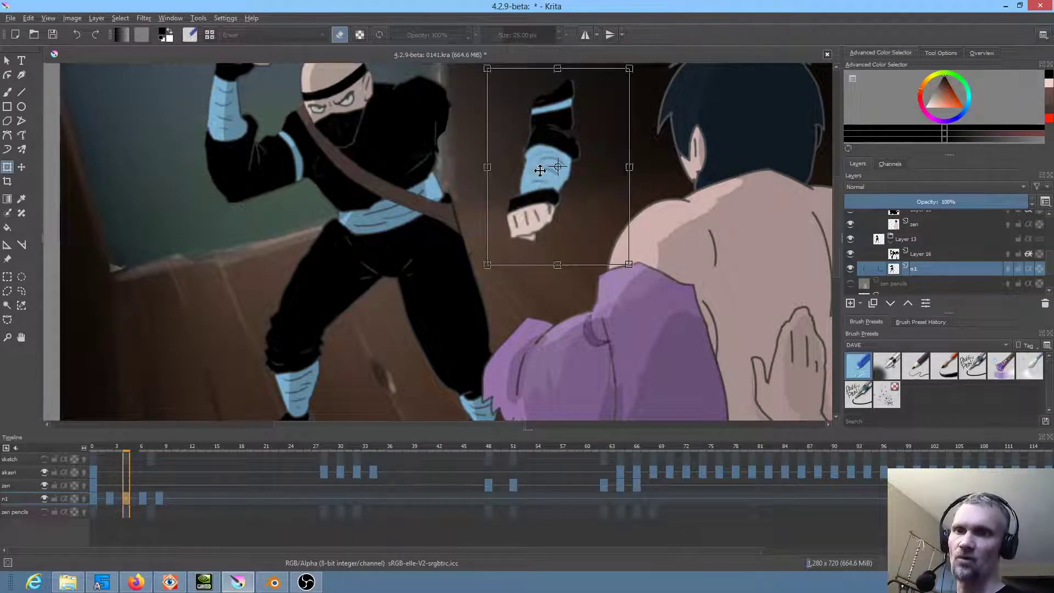
Step: Try rotating the detached arm slightly counterclockwise and fitting it onto the shoulder, compare it with frame 2, and undo the transform
{"action": "left_click_drag", "start_coordinate": [541, 170], "coordinate": [545, 188]}
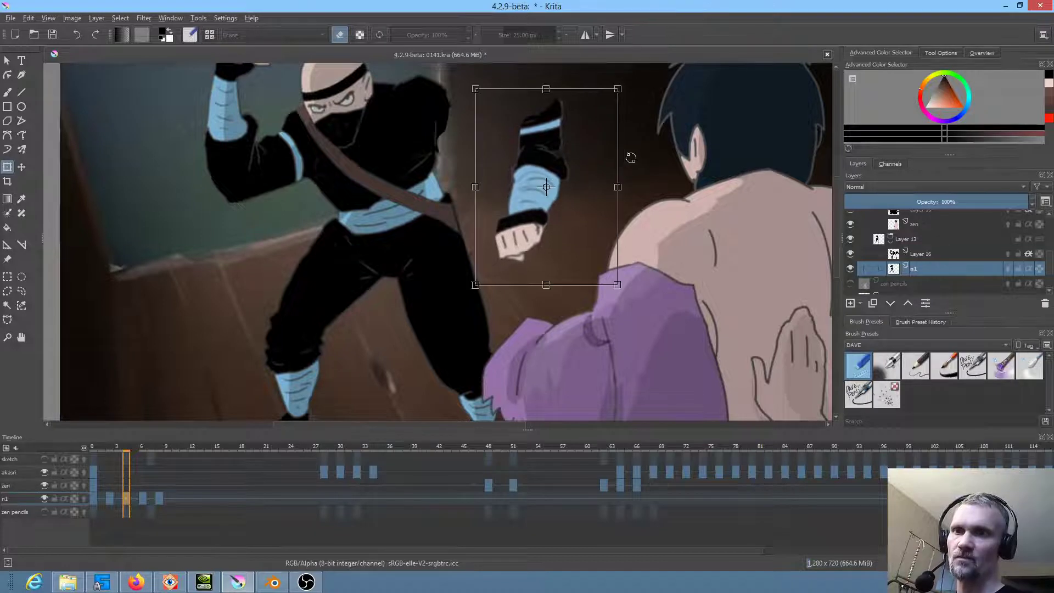
{"action": "left_click_drag", "start_coordinate": [631, 158], "coordinate": [630, 130]}
{"action": "left_click_drag", "start_coordinate": [549, 195], "coordinate": [449, 187]}
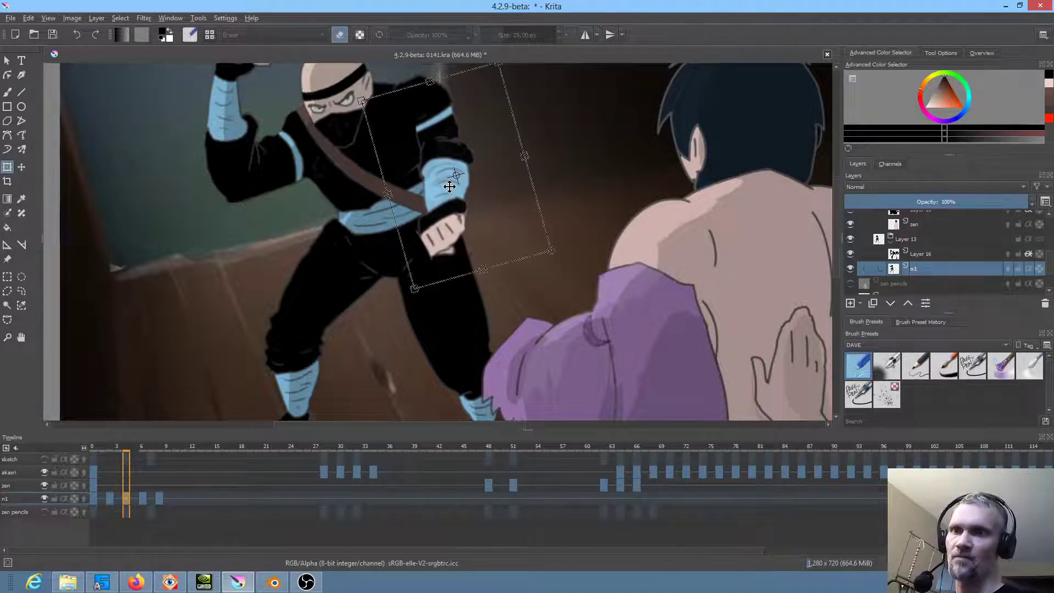
{"action": "left_click", "coordinate": [109, 499]}
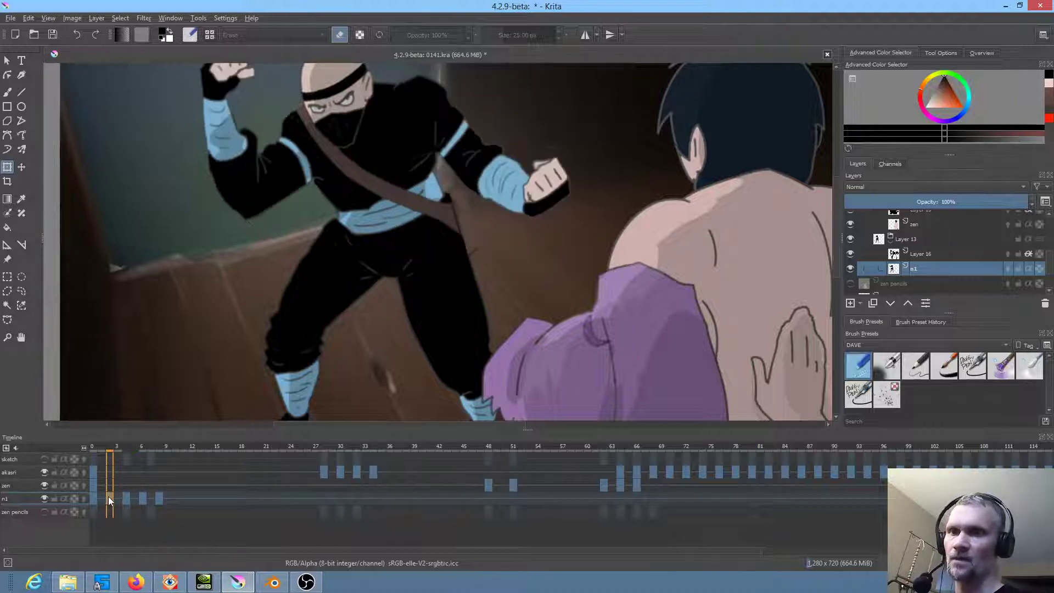
{"action": "left_click", "coordinate": [127, 499]}
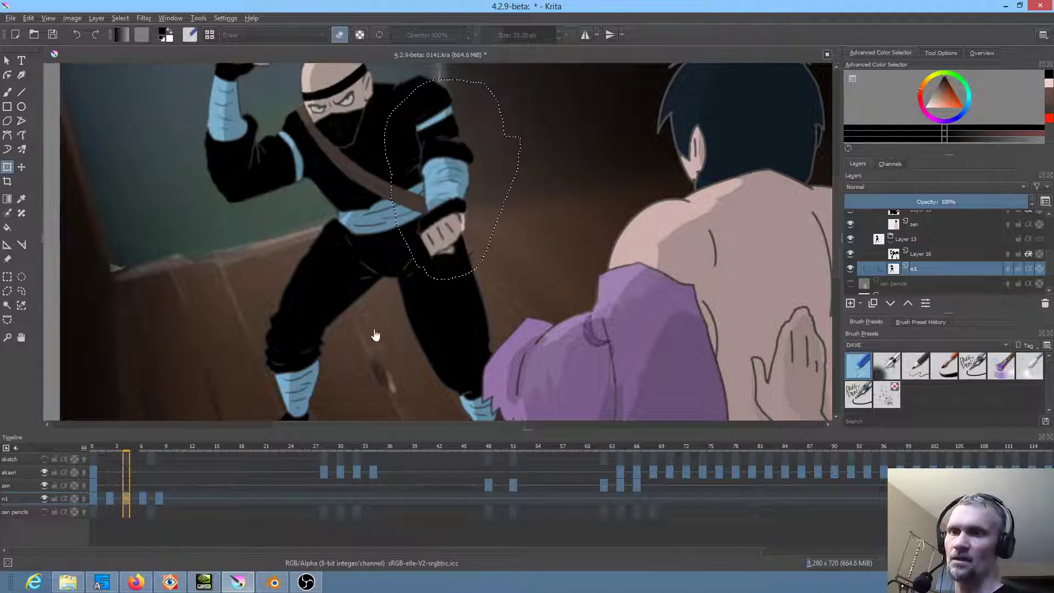
{"action": "left_click_drag", "start_coordinate": [522, 206], "coordinate": [476, 213]}
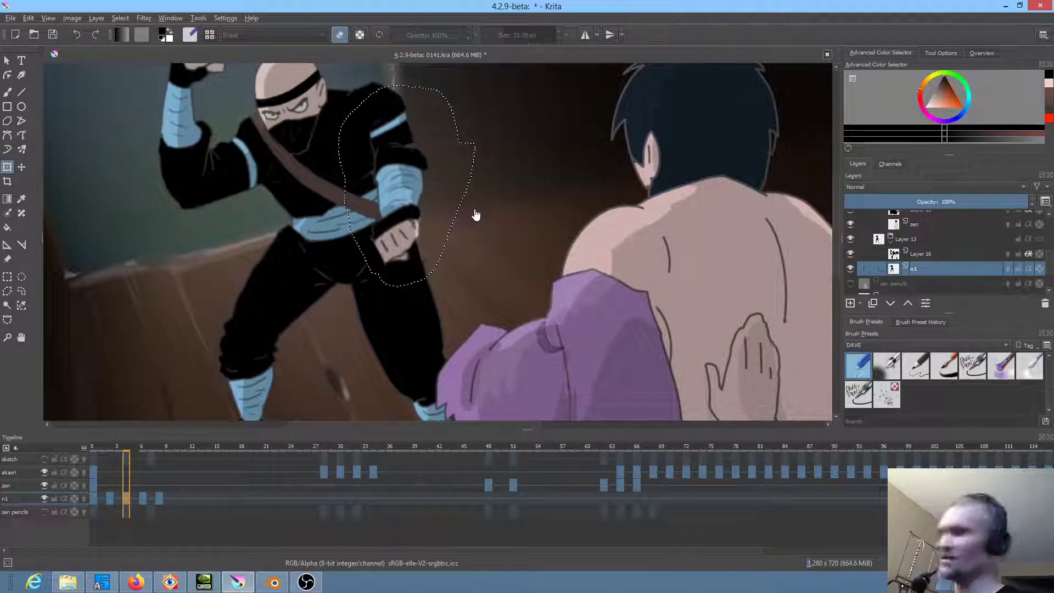
{"action": "key", "text": "ctrl+z"}
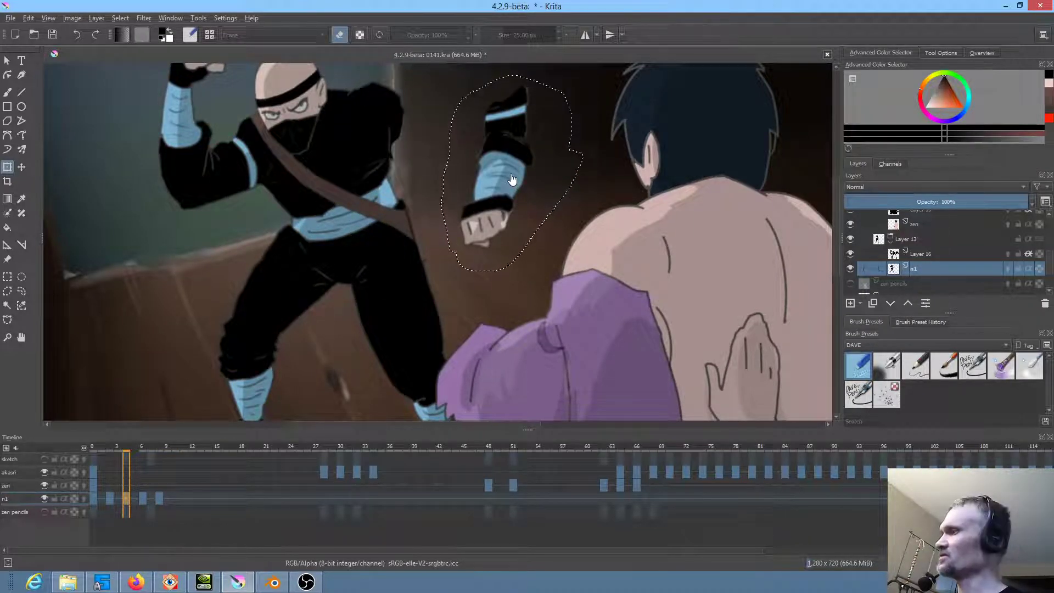
Step: Paste a copy of the detached arm onto its own layer as a hidden backup and make n1 the active layer again
{"action": "key", "text": "ctrl+v"}
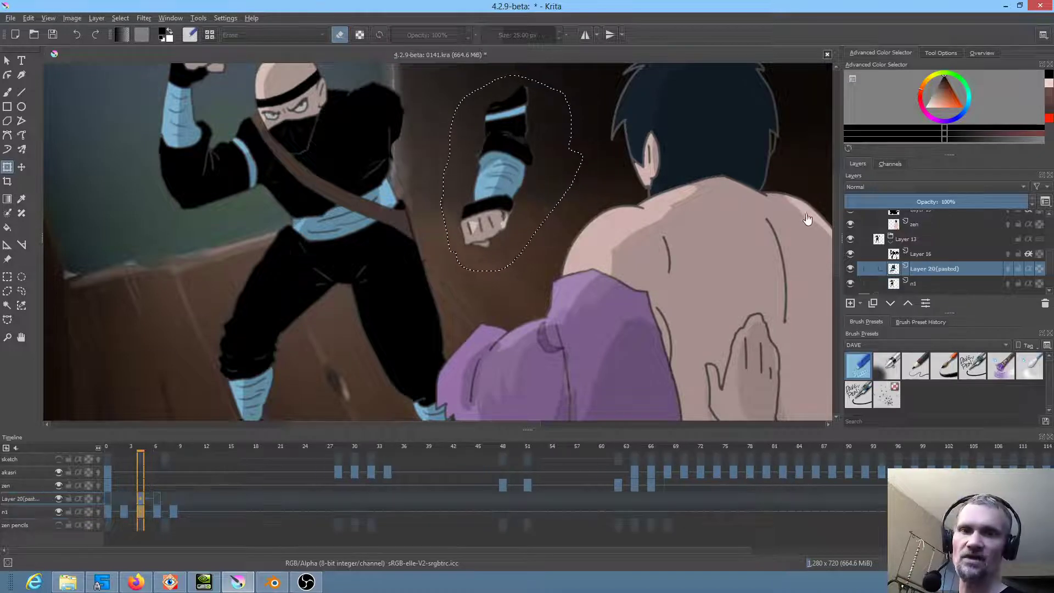
{"action": "left_click", "coordinate": [850, 269]}
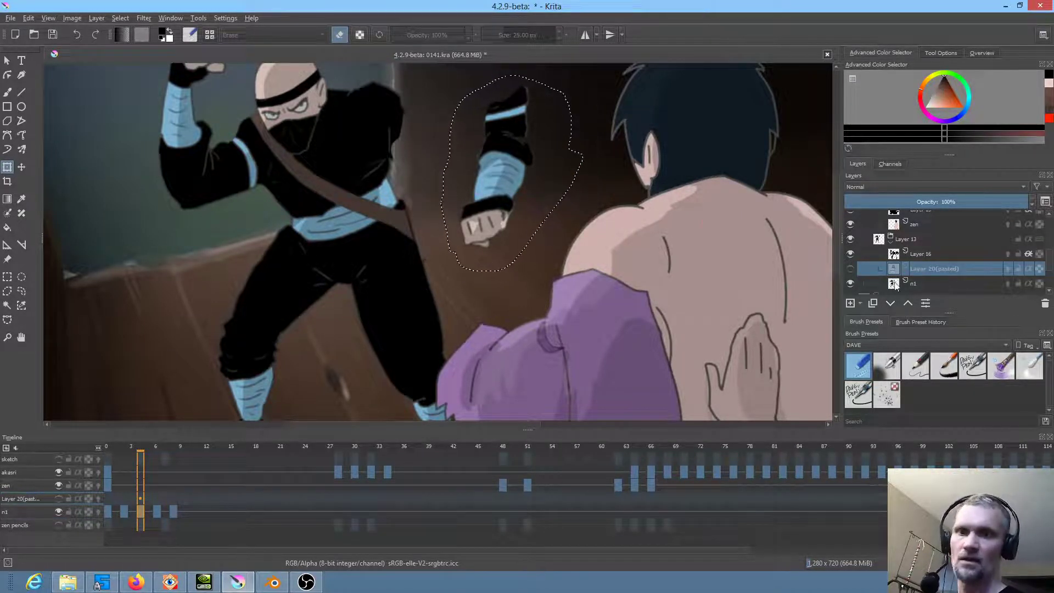
{"action": "left_click", "coordinate": [923, 282]}
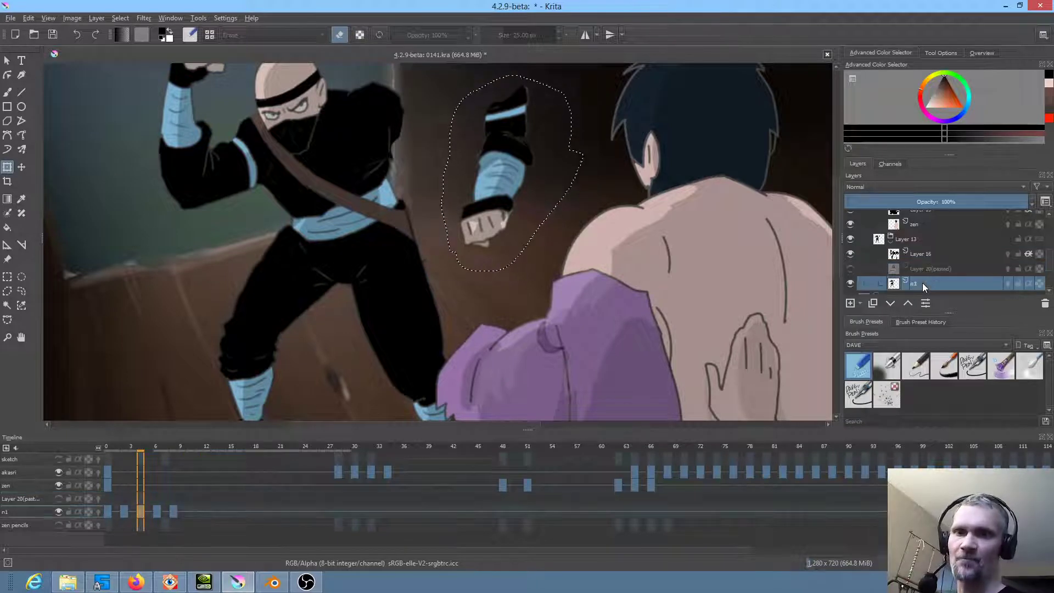
Step: Move the detached arm onto the ninja's shoulder so it hangs in front of the waist on frame 4, and check it against the preceding frames
{"action": "left_click", "coordinate": [503, 164]}
{"action": "left_click_drag", "start_coordinate": [518, 160], "coordinate": [395, 179]}
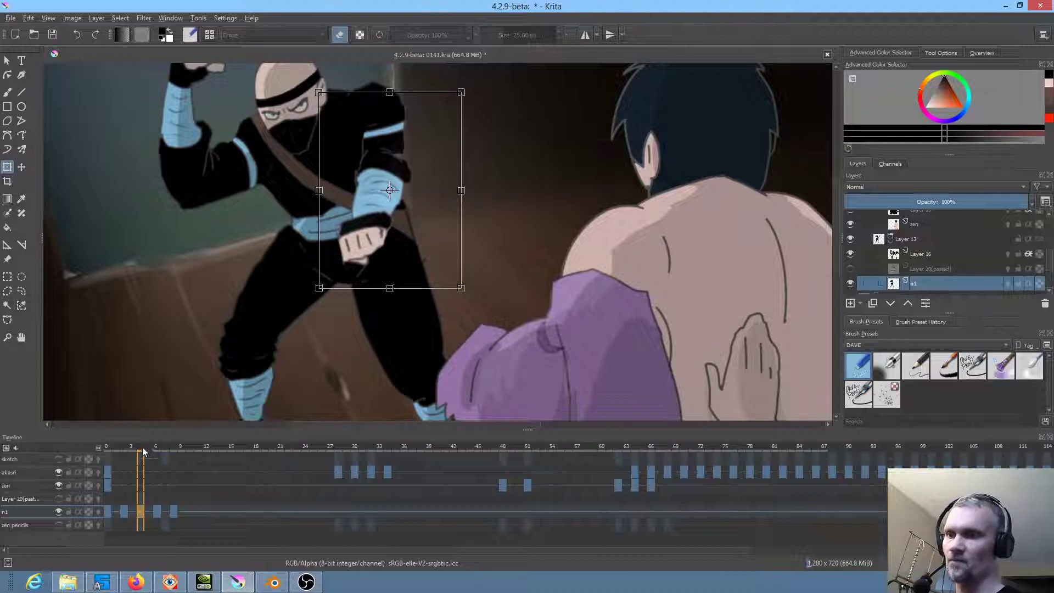
{"action": "mouse_move", "coordinate": [143, 451]}
{"action": "left_mouse_down"}
{"action": "mouse_move", "coordinate": [165, 452]}
{"action": "mouse_move", "coordinate": [116, 451]}
{"action": "mouse_move", "coordinate": [178, 450]}
{"action": "mouse_move", "coordinate": [144, 458]}
{"action": "left_mouse_up"}
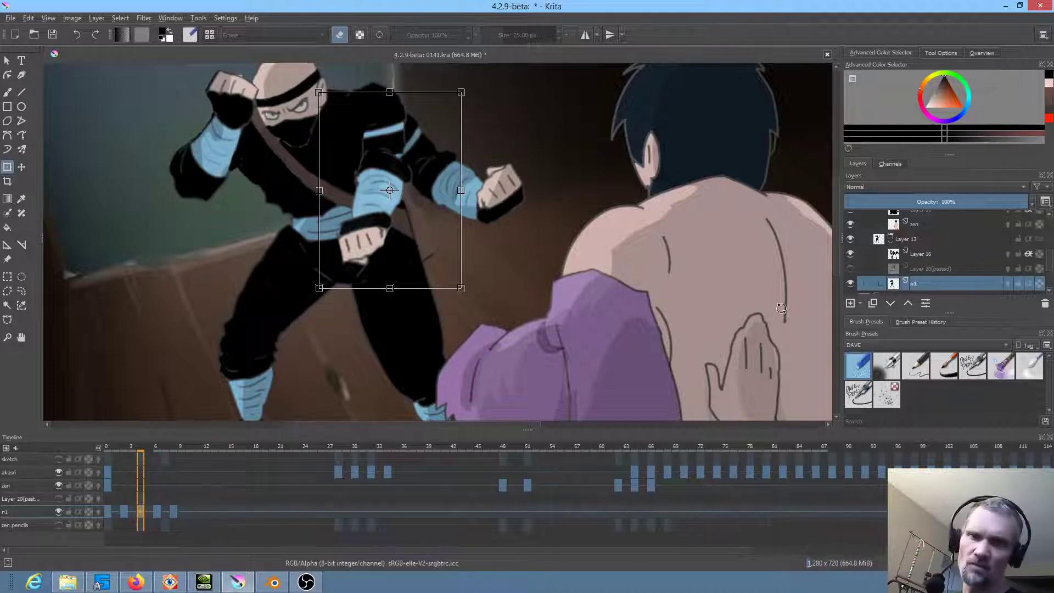
{"action": "left_click_drag", "start_coordinate": [112, 510], "coordinate": [130, 514]}
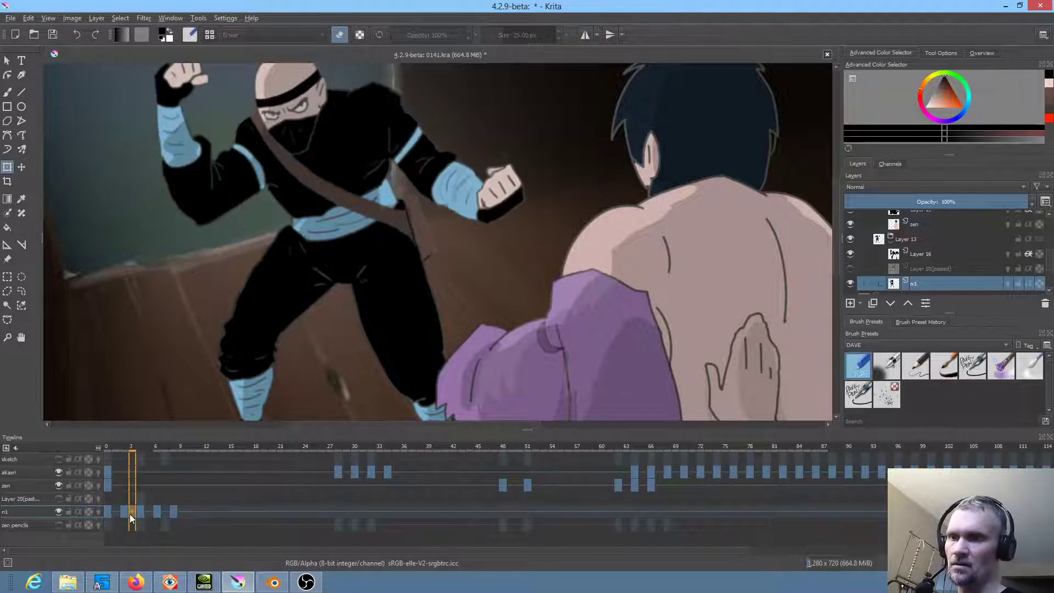
{"action": "left_click", "coordinate": [140, 512]}
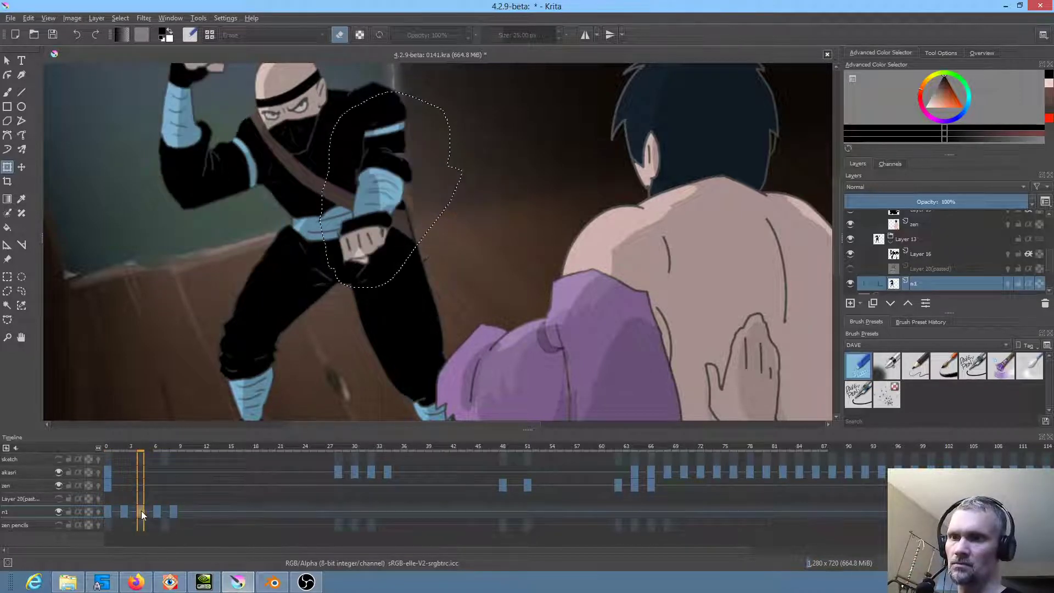
Step: Play the animation from frame 0 and step through n1 frames 4, 6 and 8 to compare the ninja's arm poses
{"action": "left_click", "coordinate": [156, 513]}
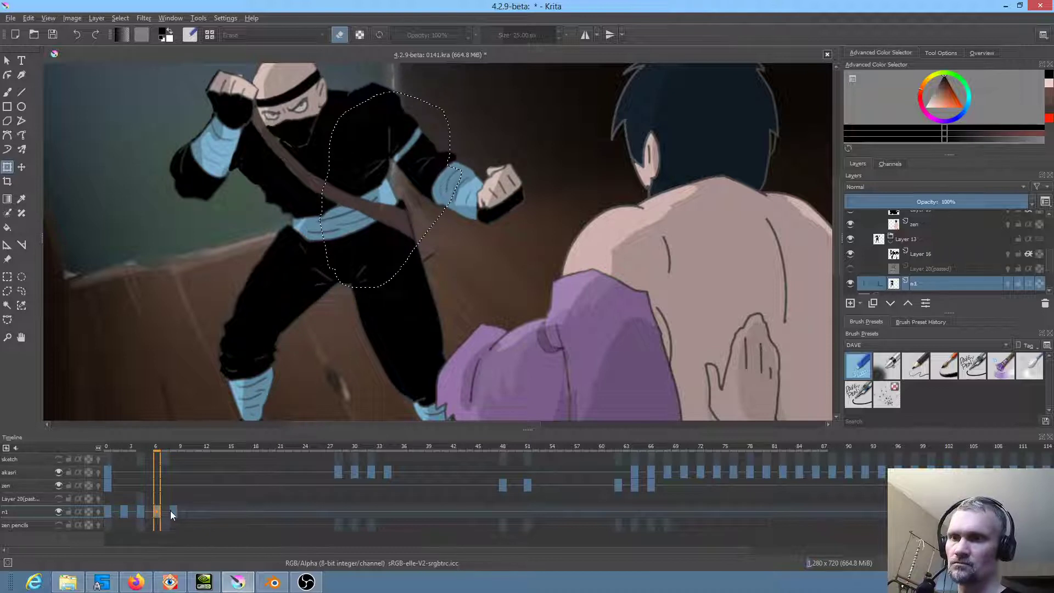
{"action": "left_click", "coordinate": [173, 511]}
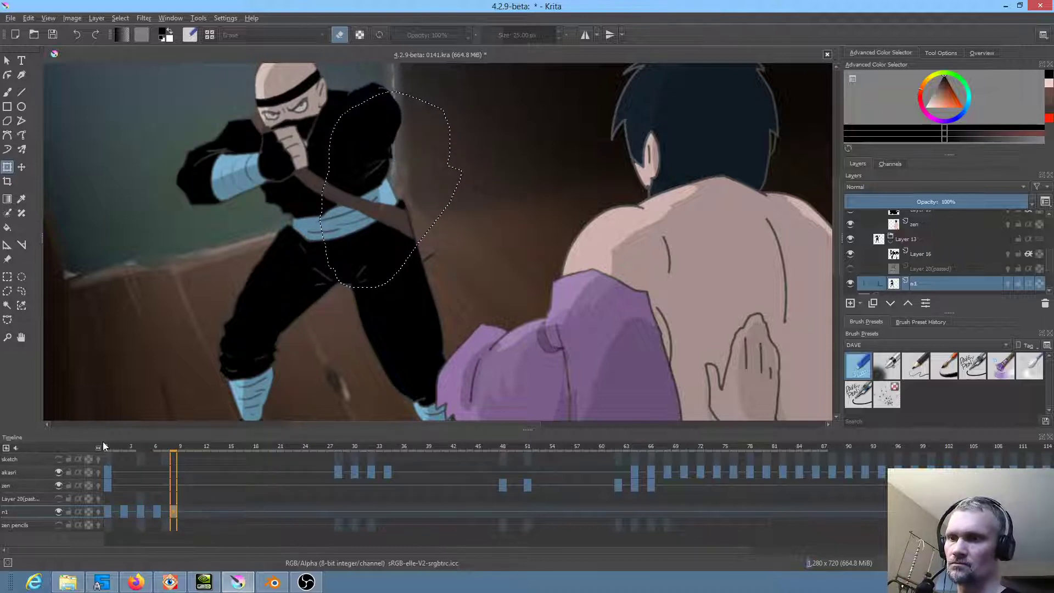
{"action": "left_click", "coordinate": [107, 447]}
{"action": "left_click", "coordinate": [157, 509]}
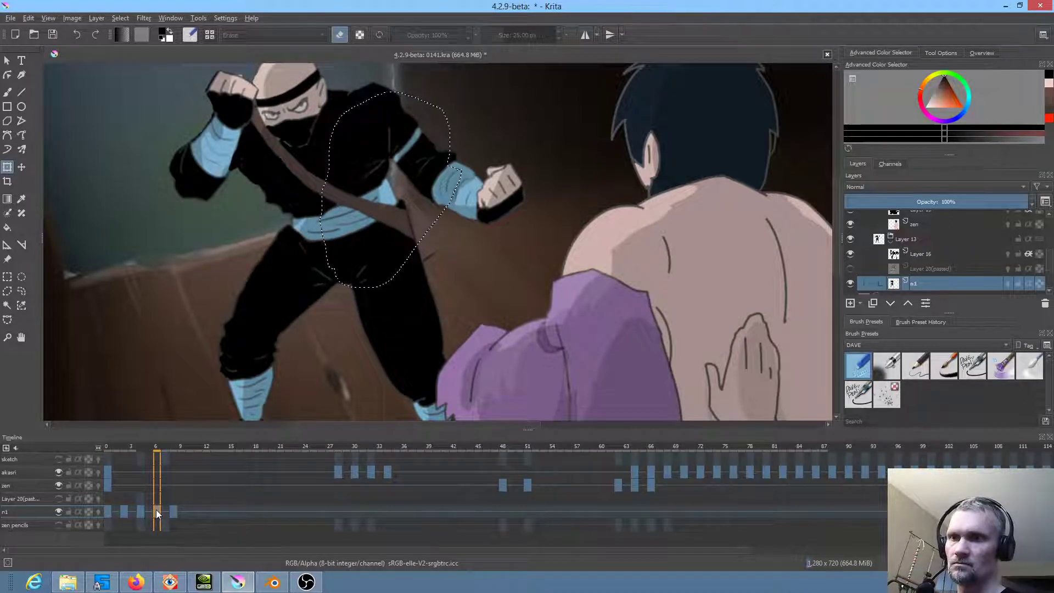
{"action": "left_click", "coordinate": [108, 446]}
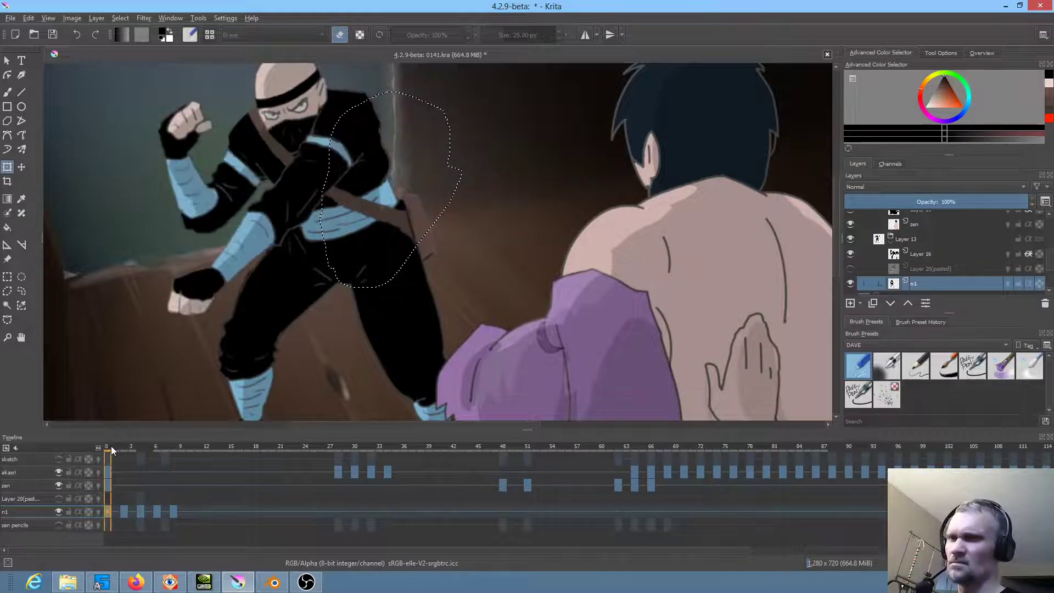
{"action": "key", "text": "space"}
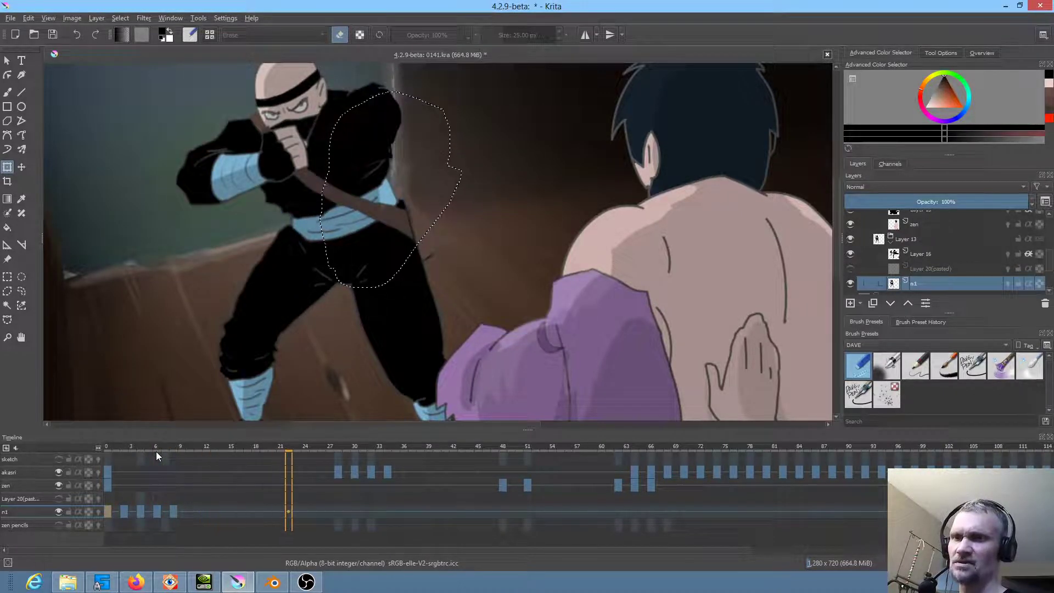
{"action": "left_click", "coordinate": [157, 509]}
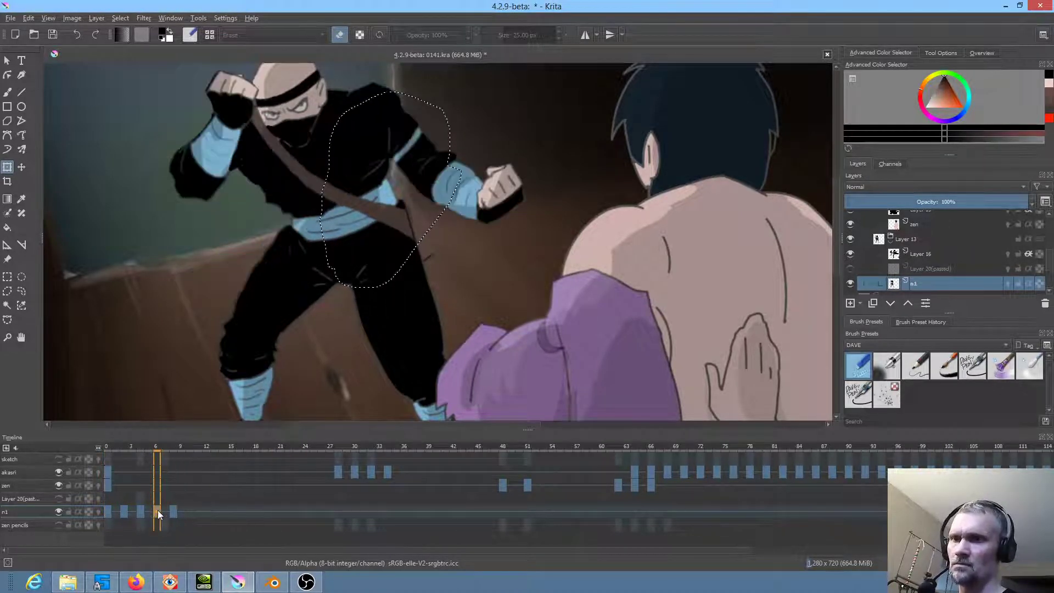
{"action": "left_click", "coordinate": [174, 512]}
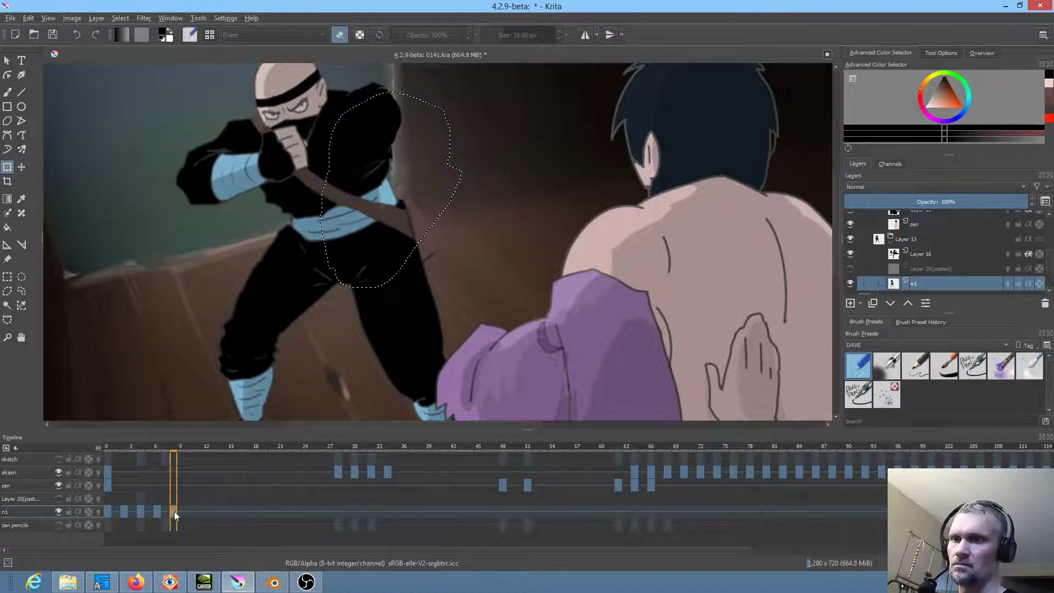
{"action": "left_click", "coordinate": [143, 512]}
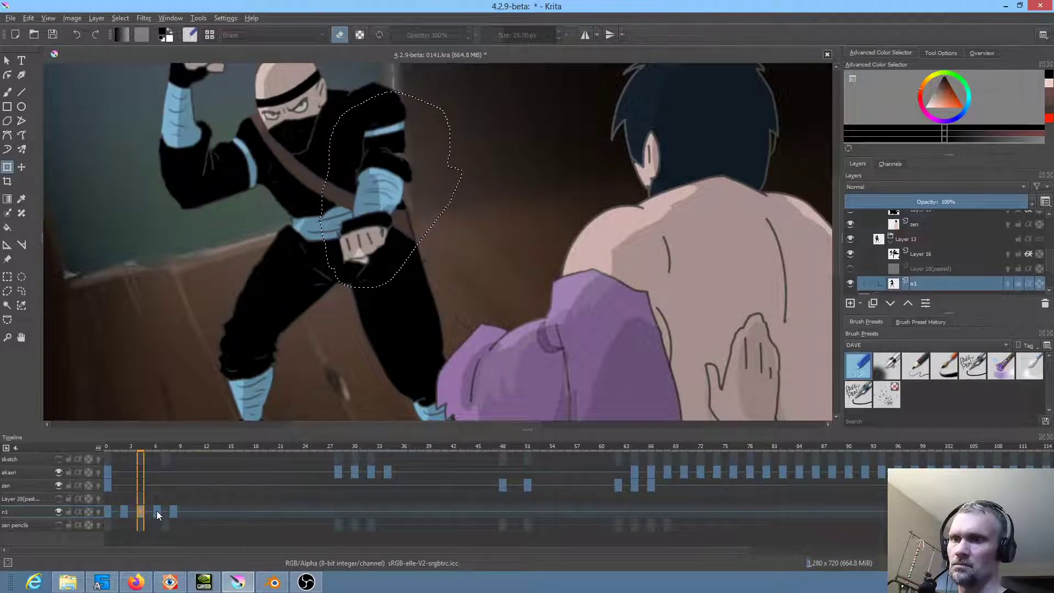
{"action": "left_click", "coordinate": [155, 511]}
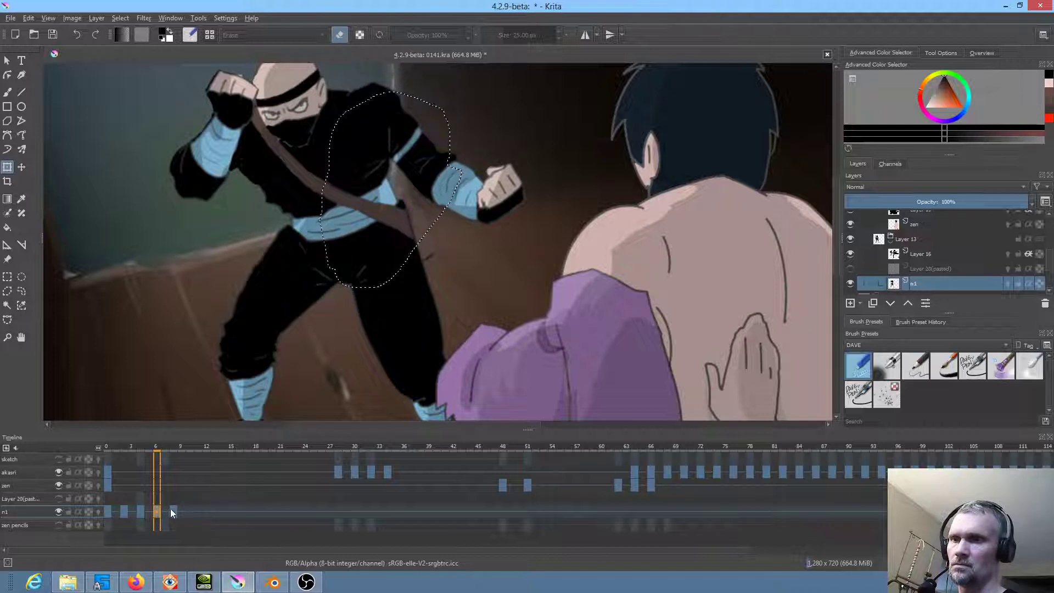
{"action": "left_click", "coordinate": [174, 512]}
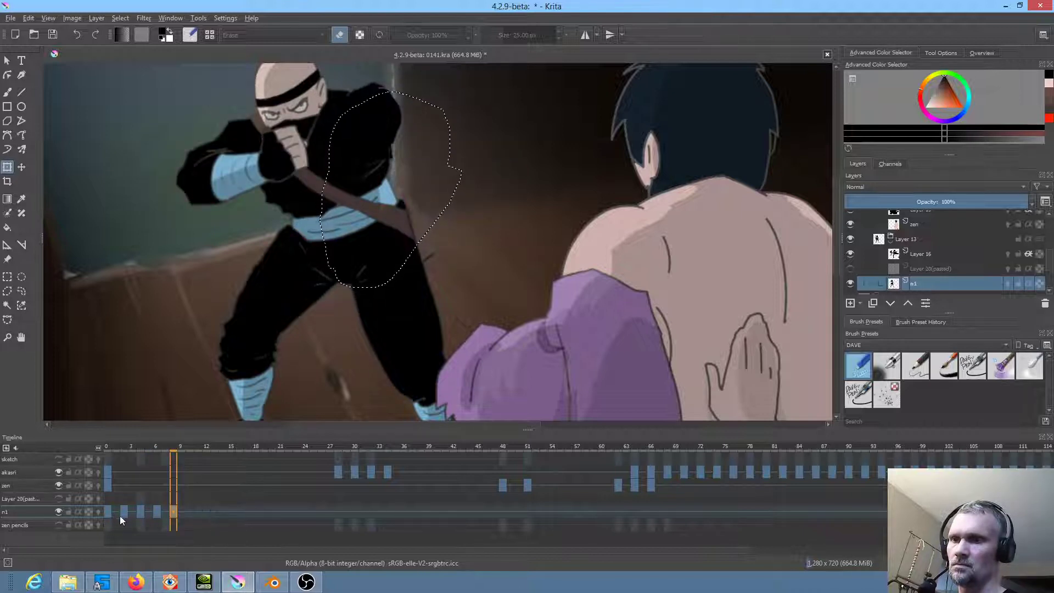
{"action": "mouse_move", "coordinate": [107, 446]}
{"action": "left_mouse_down"}
{"action": "mouse_move", "coordinate": [174, 456]}
{"action": "mouse_move", "coordinate": [107, 449]}
{"action": "left_mouse_up"}
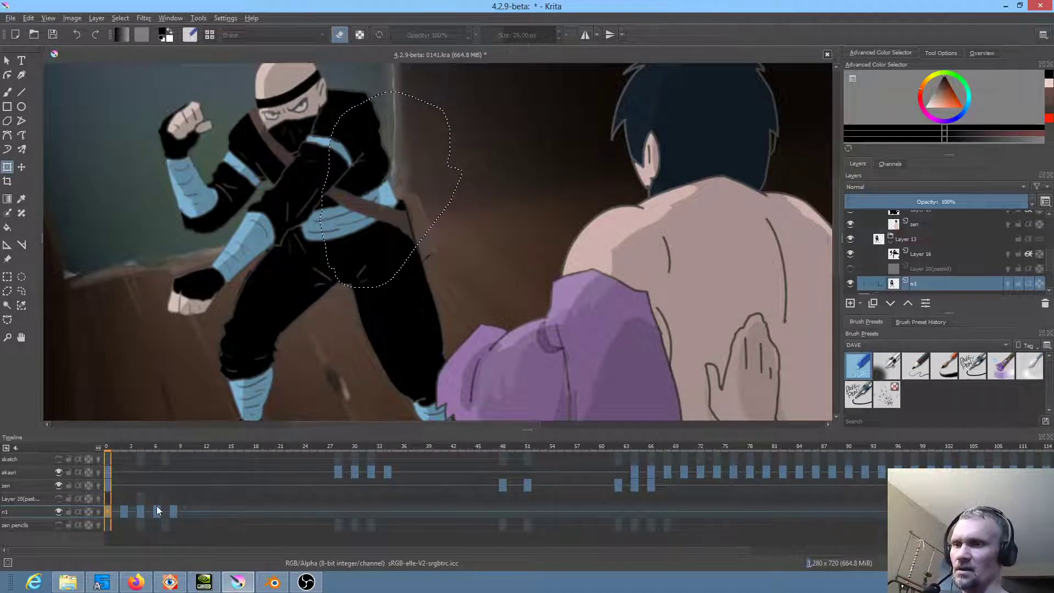
{"action": "left_click", "coordinate": [156, 506]}
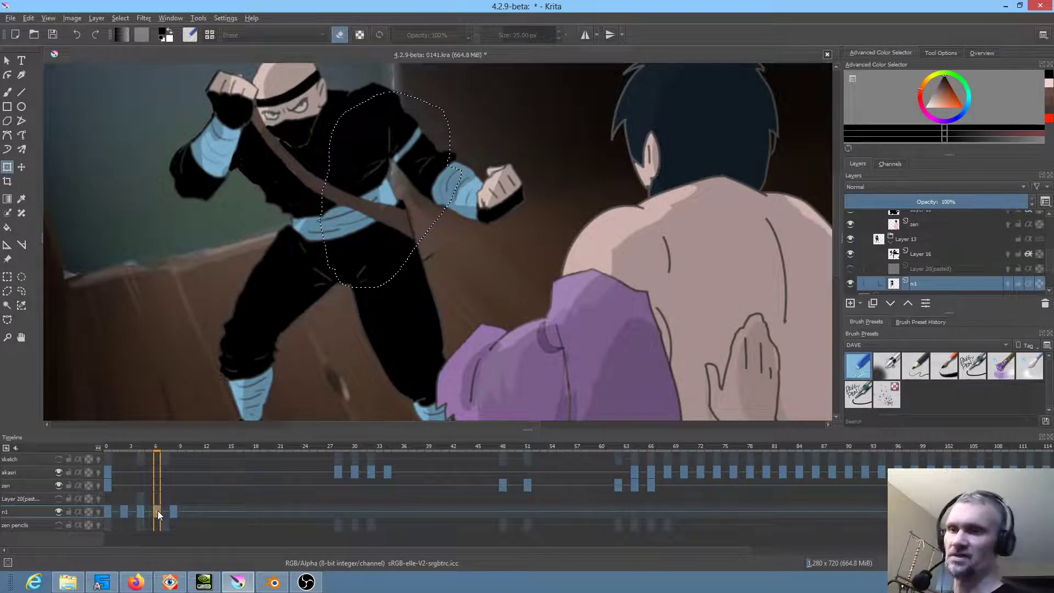
Step: Swap the n1 keyframes at frames 6 and 8, and play the animation from frame 0 to check the new order
{"action": "left_click", "coordinate": [173, 510]}
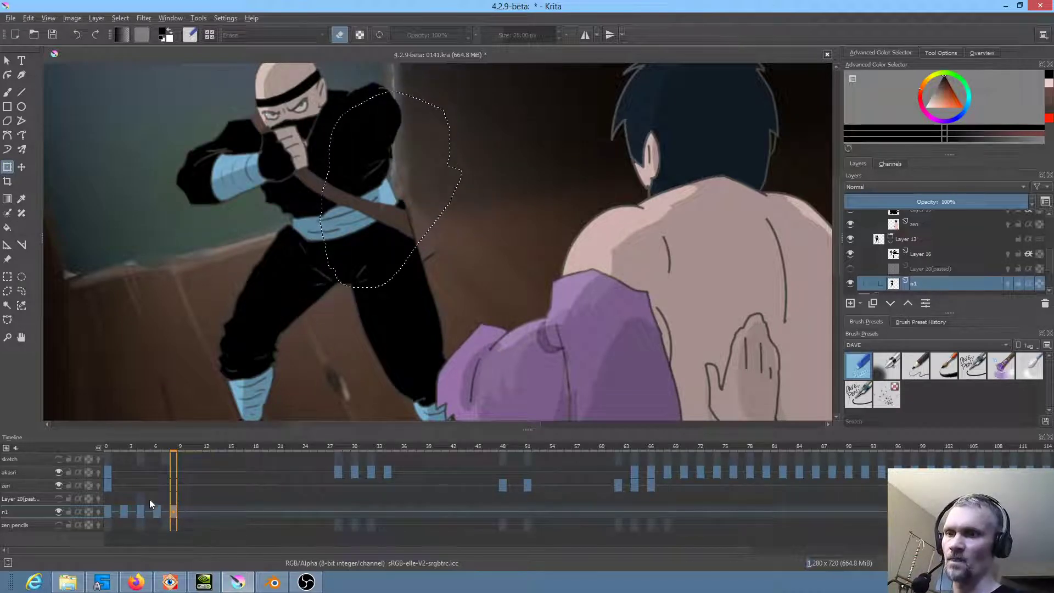
{"action": "left_click_drag", "start_coordinate": [159, 516], "coordinate": [190, 514]}
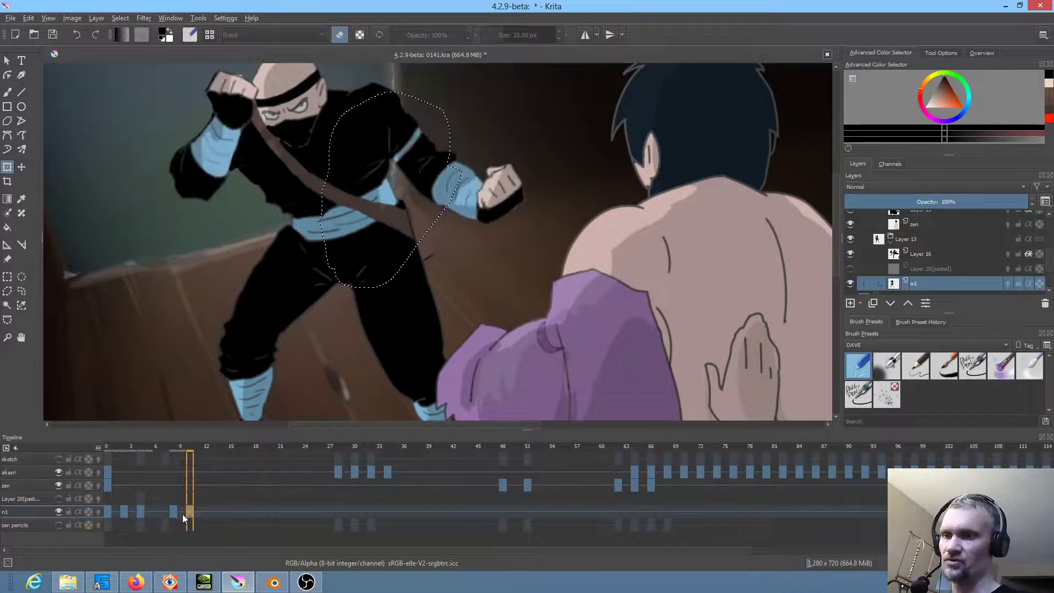
{"action": "left_click", "coordinate": [176, 509], "text": "shift"}
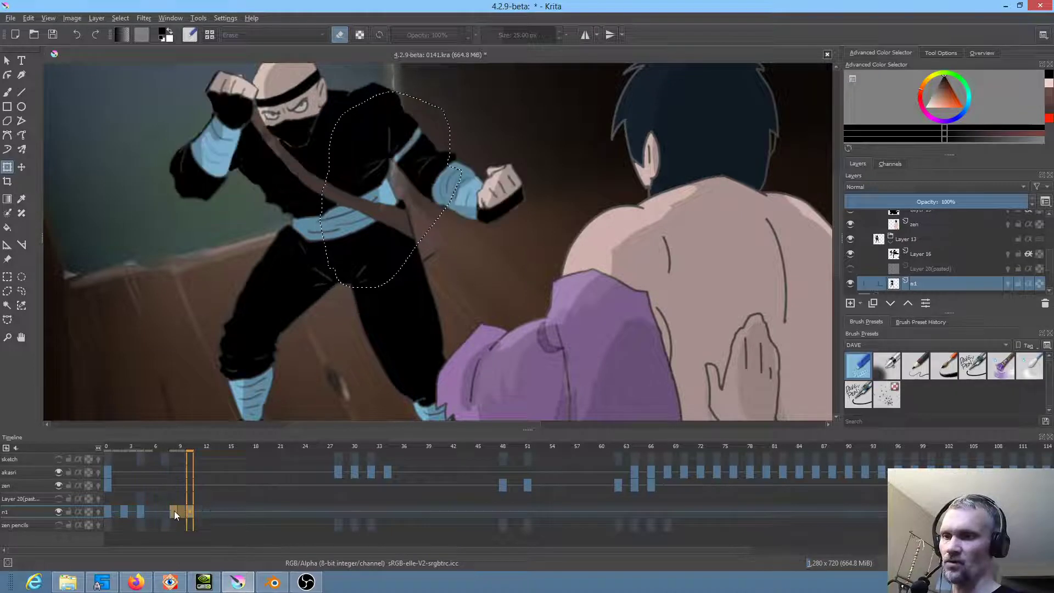
{"action": "left_click_drag", "start_coordinate": [176, 515], "coordinate": [160, 512]}
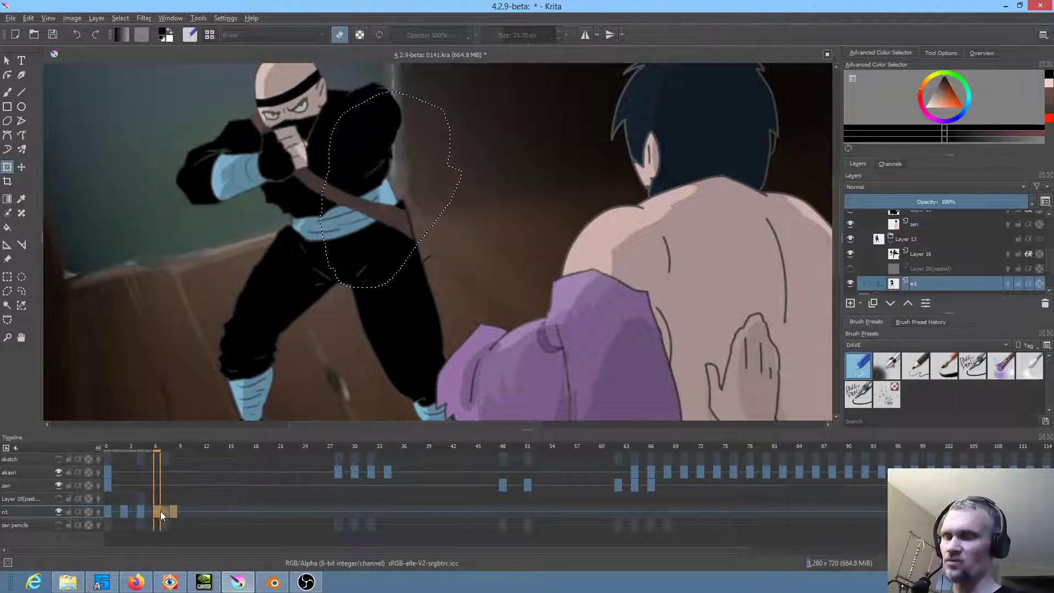
{"action": "left_click", "coordinate": [106, 446]}
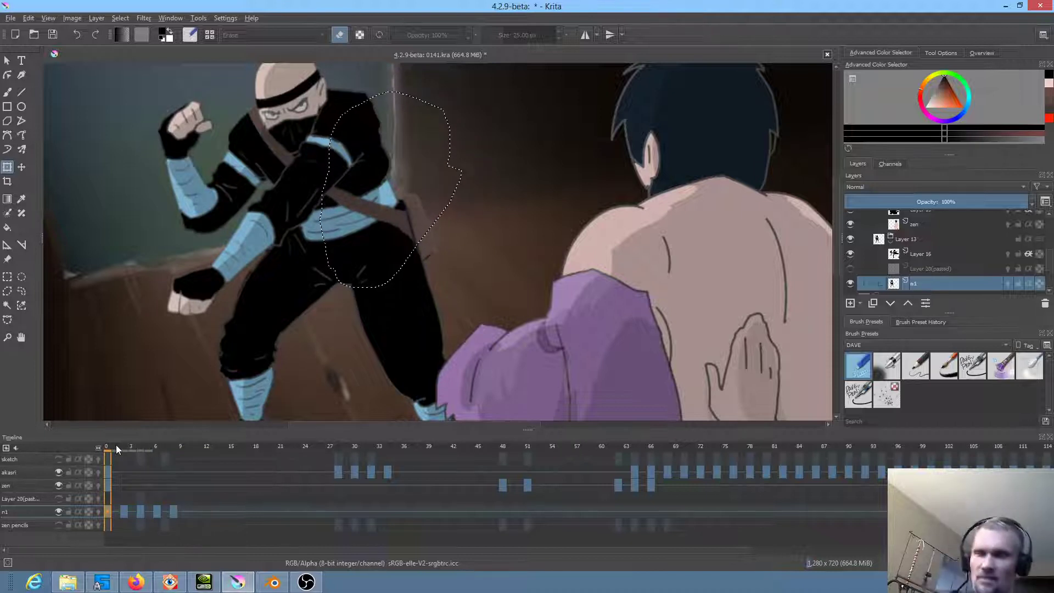
{"action": "key", "text": "space"}
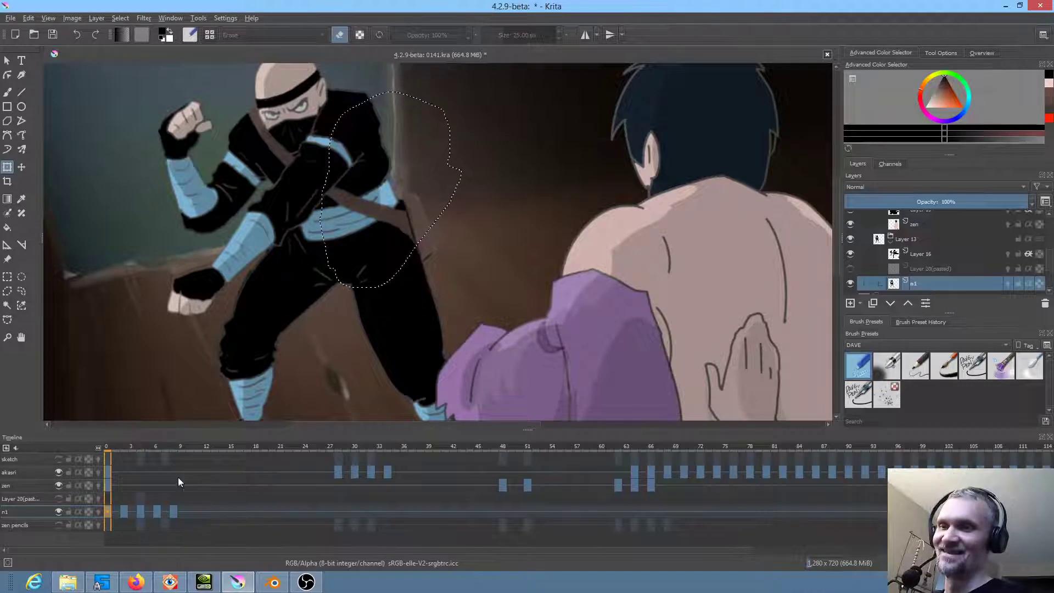
Step: Clear the selection, erase the ninja's outstretched arm up to the shoulder on n1 frame 2, and save the document
{"action": "left_click", "coordinate": [159, 511]}
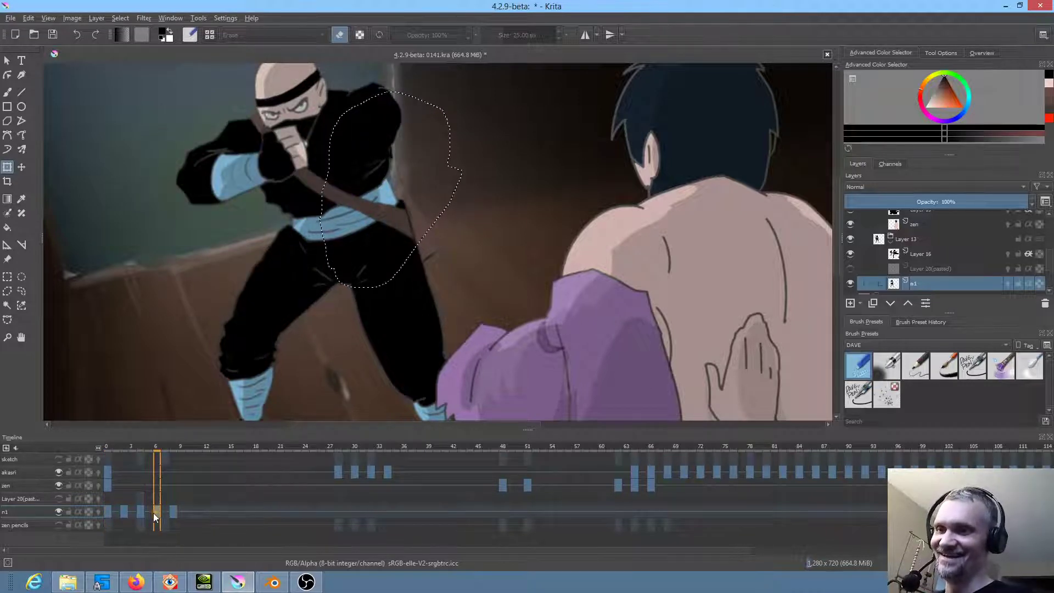
{"action": "left_click", "coordinate": [140, 513]}
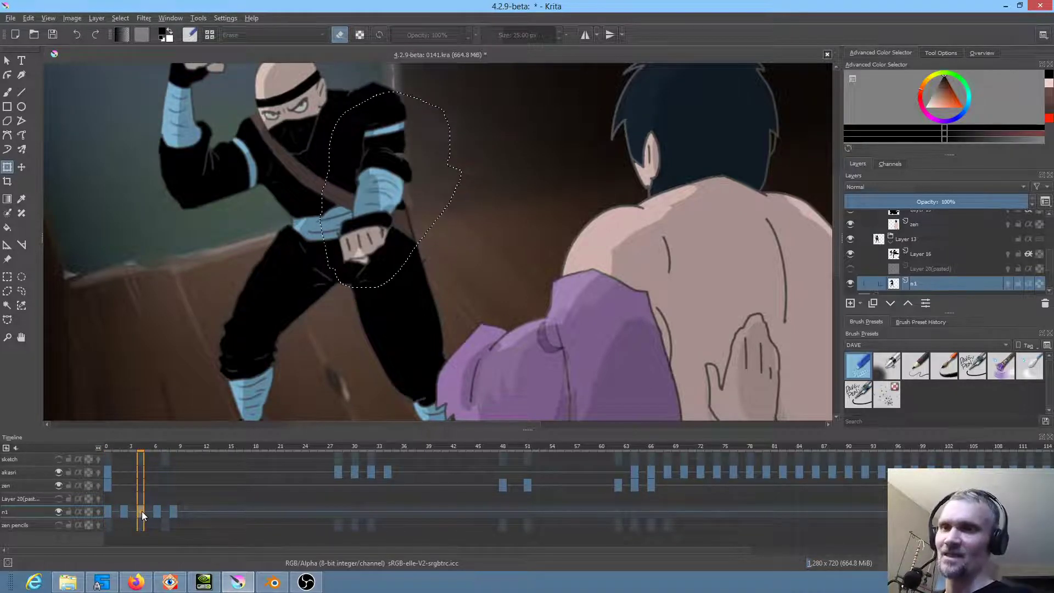
{"action": "key", "text": "b"}
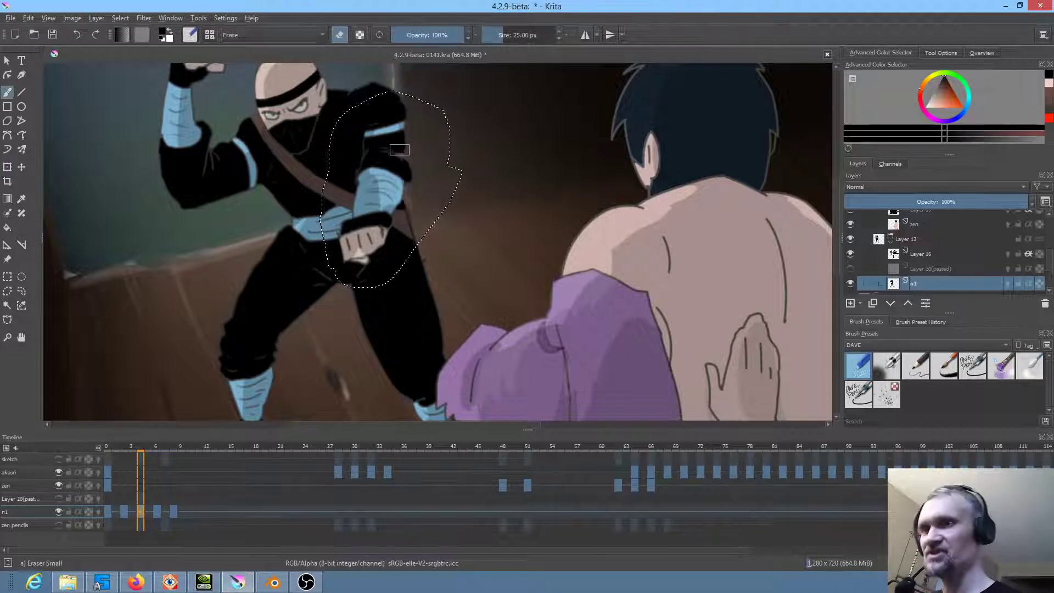
{"action": "key", "text": "slash"}
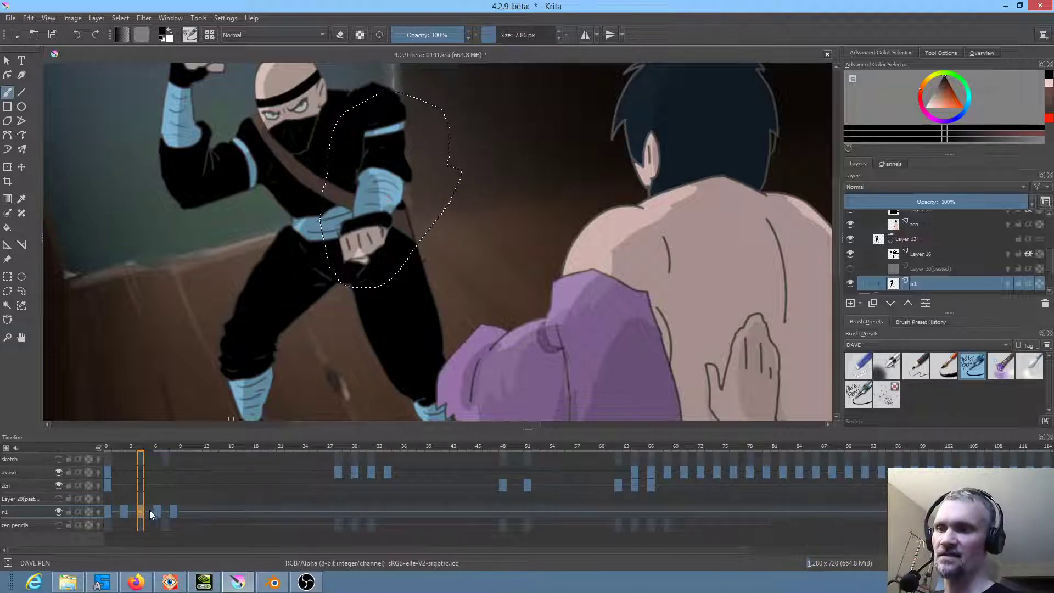
{"action": "left_click", "coordinate": [125, 512]}
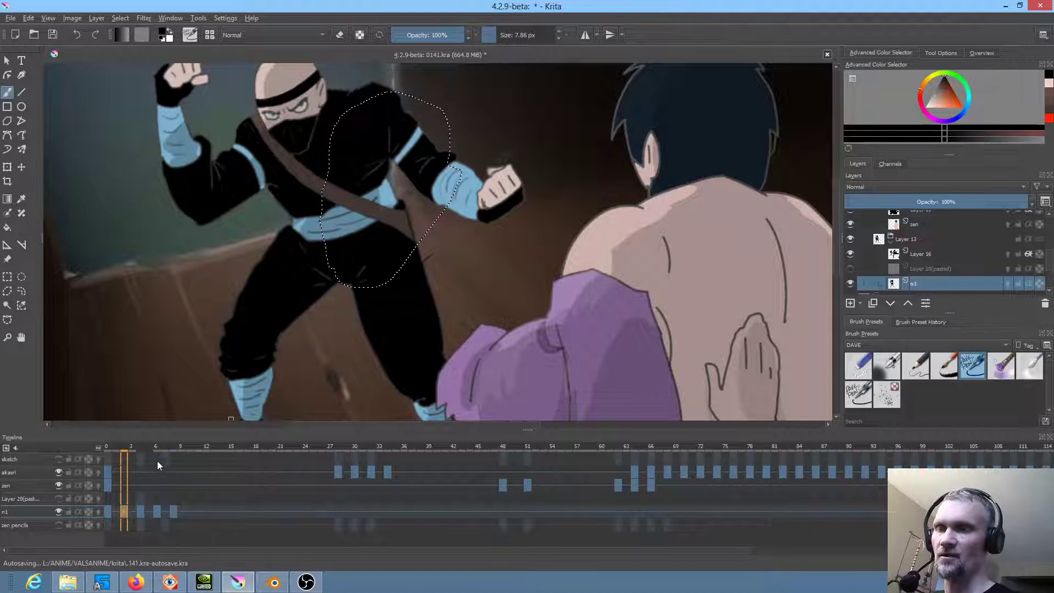
{"action": "key", "text": "ctrl+shift+a"}
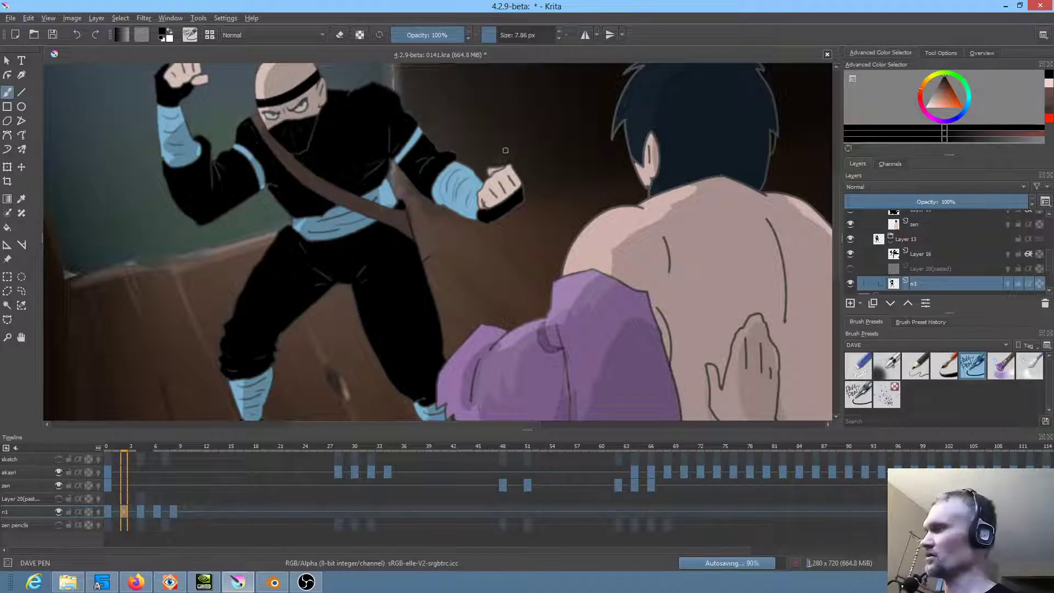
{"action": "key", "text": "slash"}
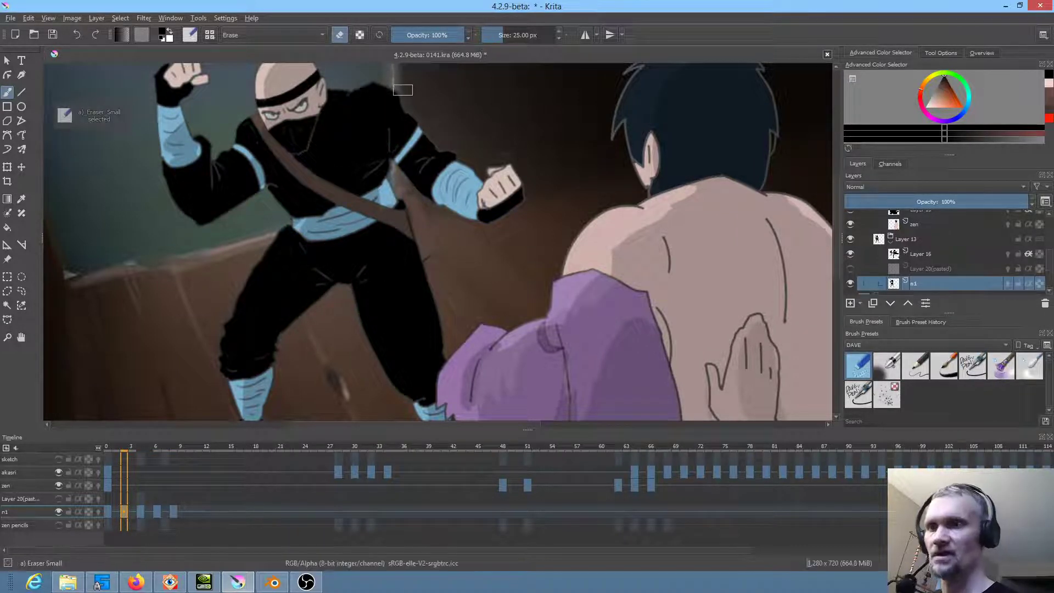
{"action": "mouse_move", "coordinate": [408, 105]}
{"action": "left_mouse_down"}
{"action": "mouse_move", "coordinate": [402, 150]}
{"action": "mouse_move", "coordinate": [439, 211]}
{"action": "mouse_move", "coordinate": [500, 159]}
{"action": "mouse_move", "coordinate": [510, 225]}
{"action": "left_mouse_up"}
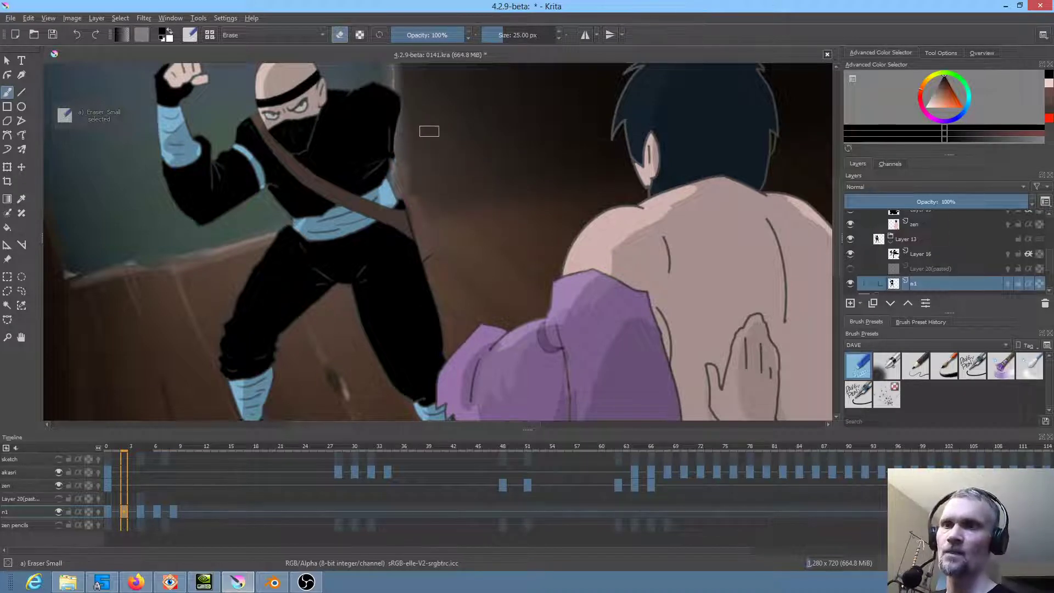
{"action": "key", "text": "e"}
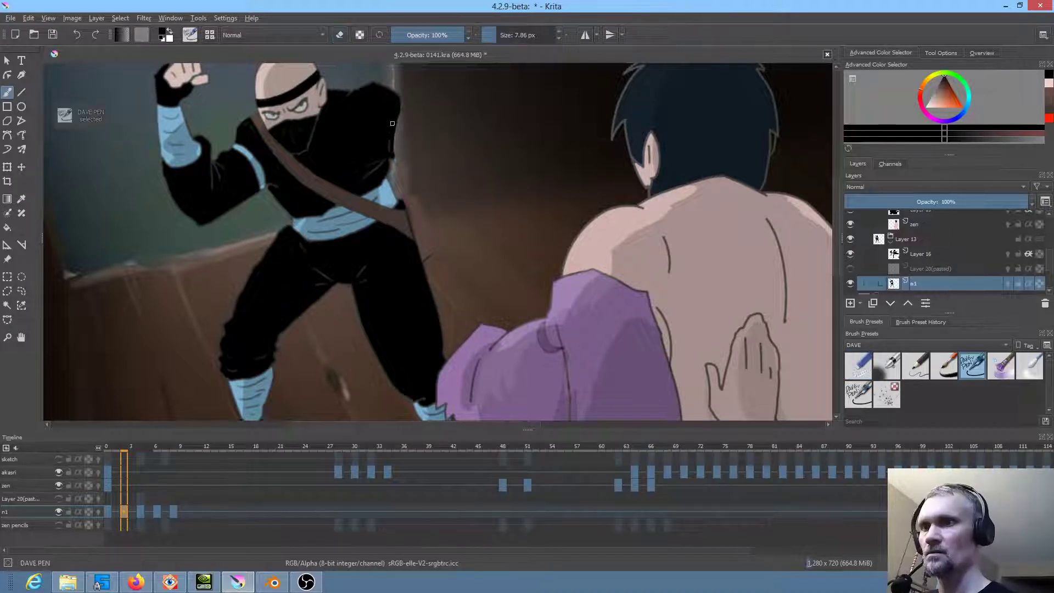
{"action": "left_click", "coordinate": [54, 36]}
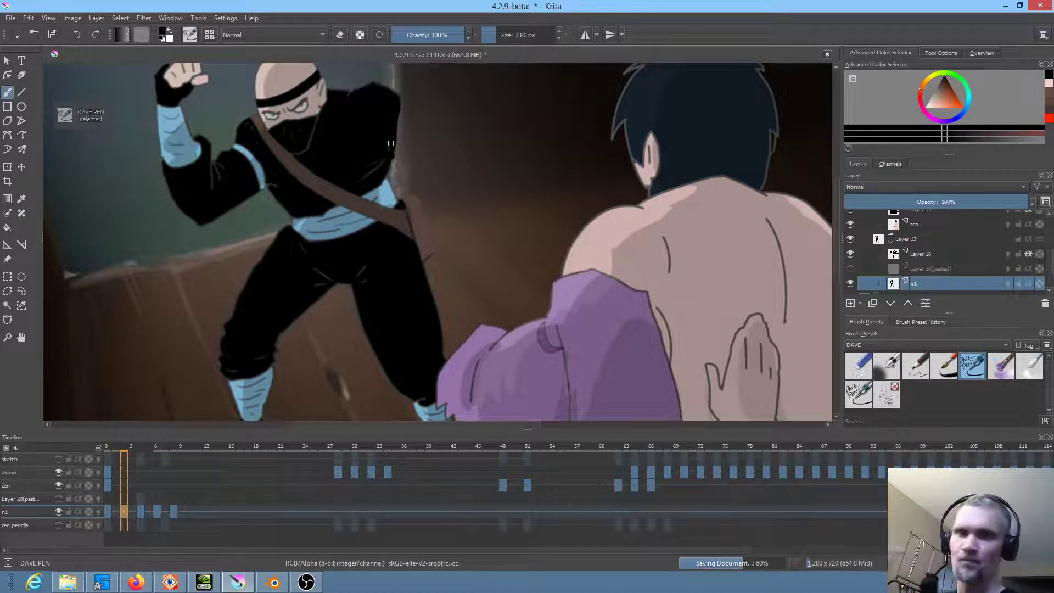
Step: Show Layer 20(pasted) and make it the active layer, checking its content on frame 0 with n1 temporarily hidden
{"action": "left_click", "coordinate": [850, 268]}
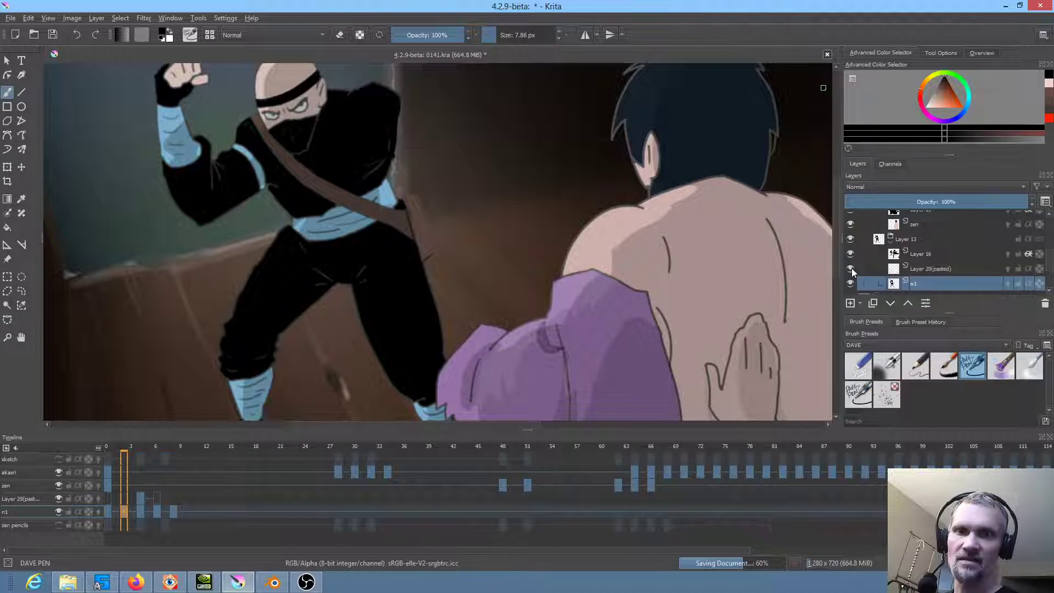
{"action": "left_click", "coordinate": [938, 269]}
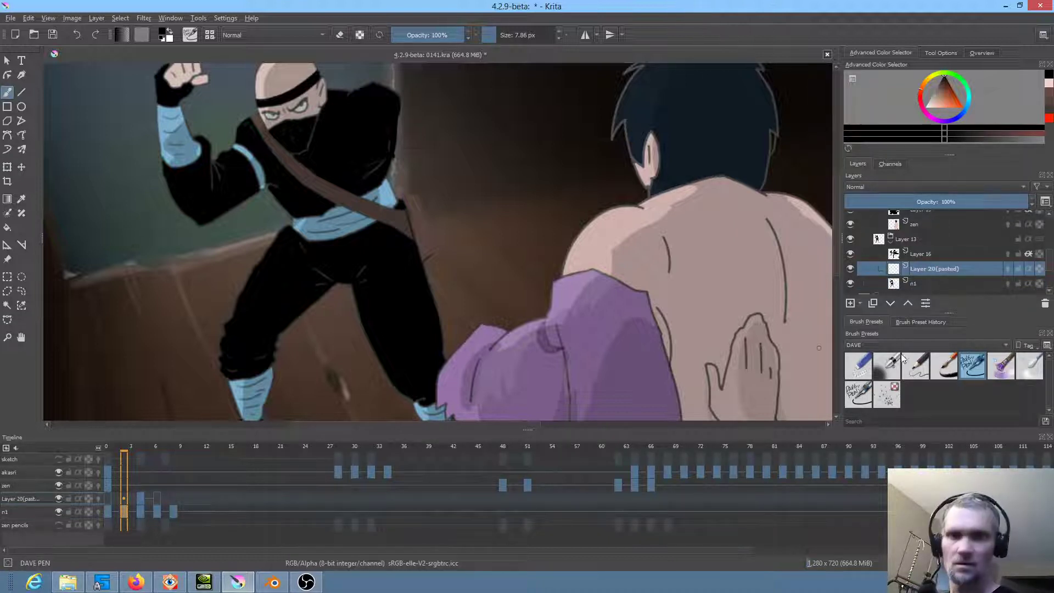
{"action": "left_click", "coordinate": [107, 498]}
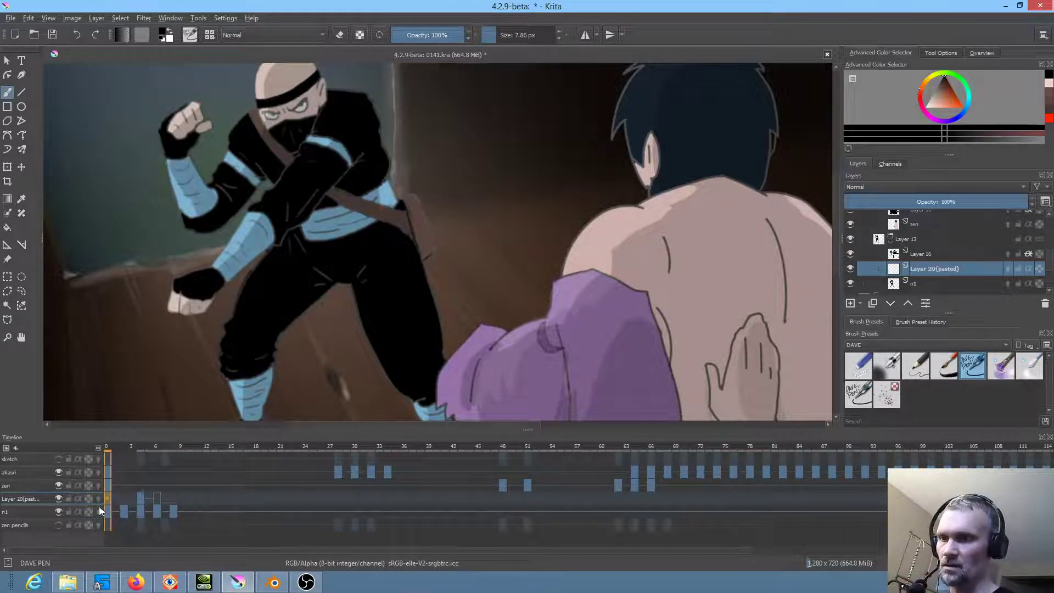
{"action": "left_click", "coordinate": [59, 512]}
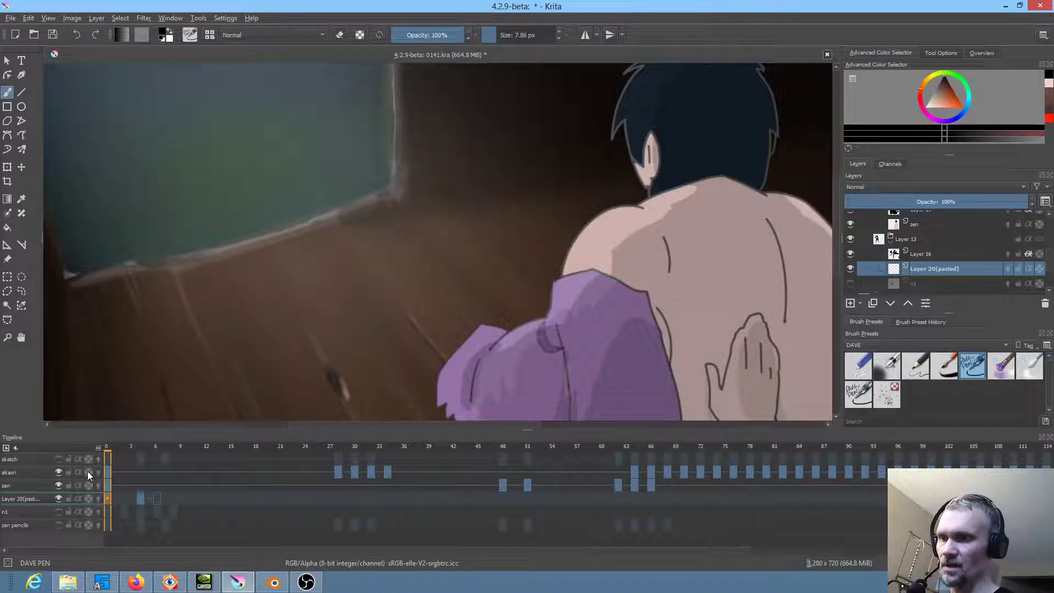
{"action": "mouse_move", "coordinate": [109, 443]}
{"action": "left_mouse_down"}
{"action": "mouse_move", "coordinate": [160, 451]}
{"action": "mouse_move", "coordinate": [105, 449]}
{"action": "left_mouse_up"}
{"action": "left_click", "coordinate": [58, 512]}
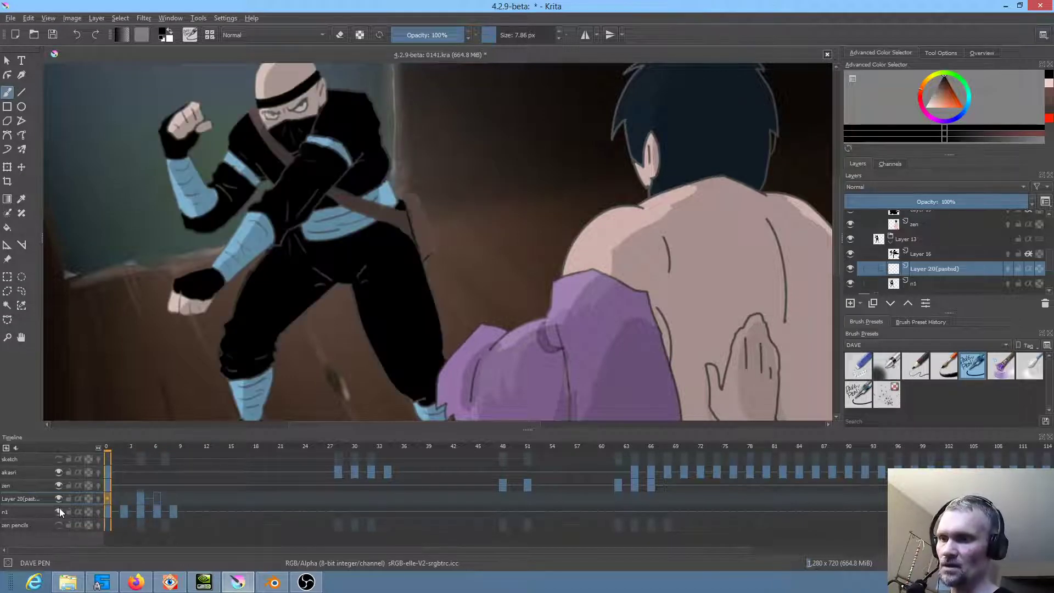
Step: On Layer 20(pasted), move the detached arm's keyframe from frame 4 to 2 and the blank keyframe from frame 6 to 4
{"action": "left_click", "coordinate": [144, 500]}
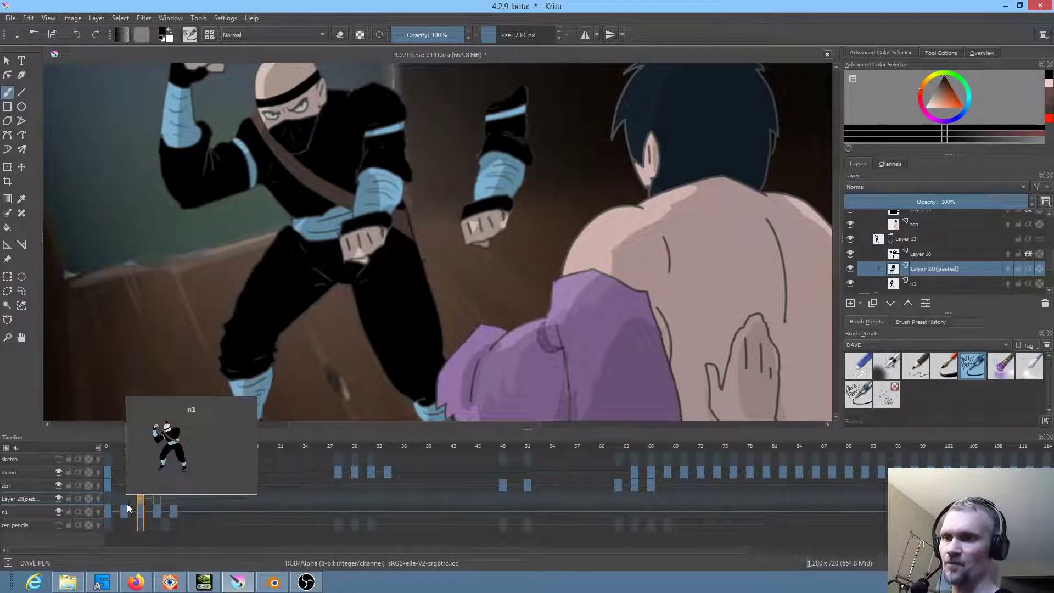
{"action": "left_click", "coordinate": [133, 487]}
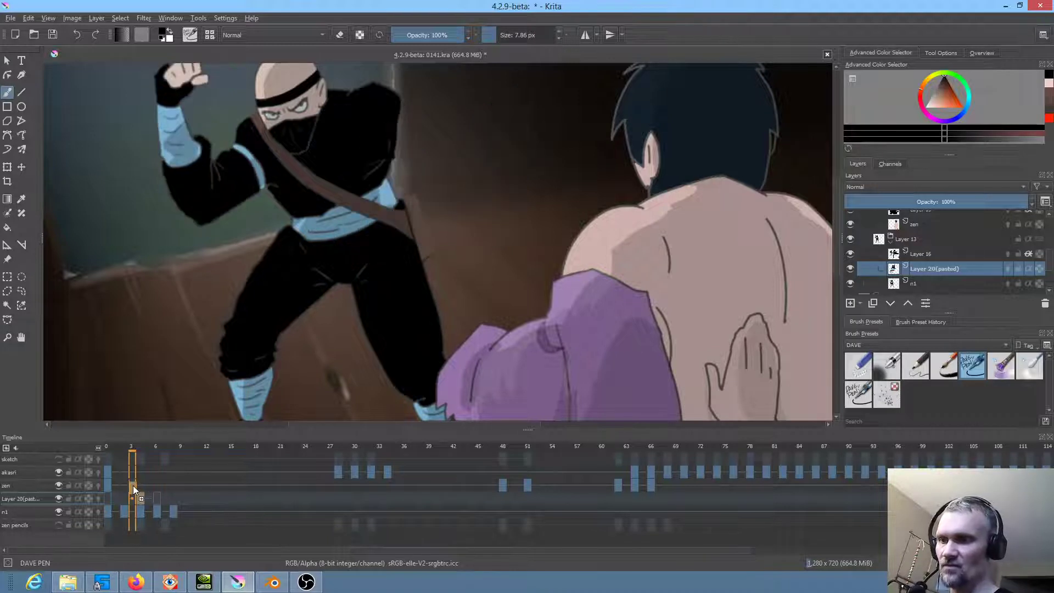
{"action": "left_click", "coordinate": [124, 496]}
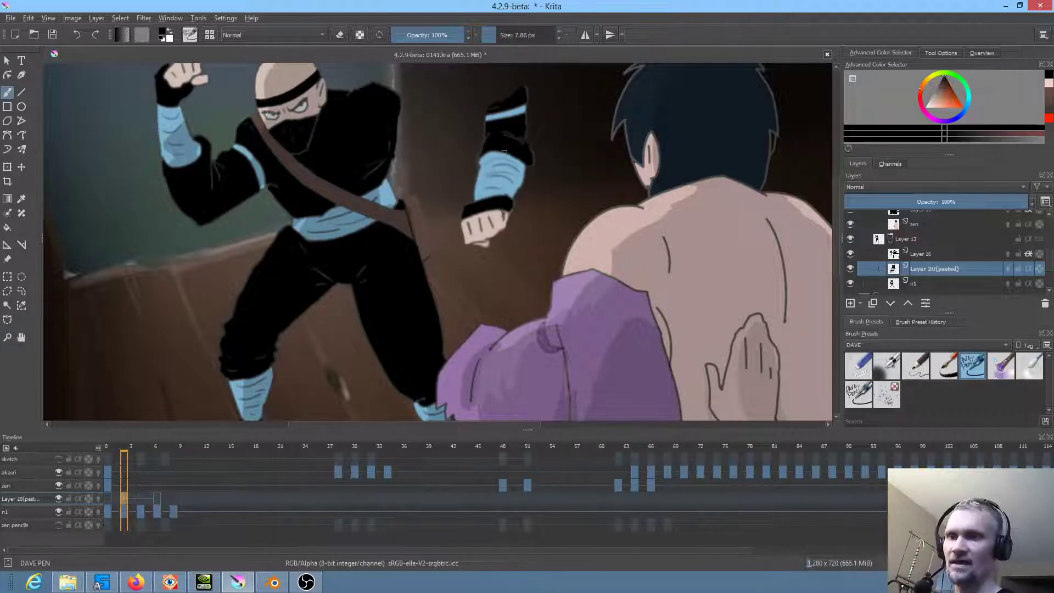
{"action": "left_click", "coordinate": [156, 498]}
{"action": "left_click", "coordinate": [146, 486]}
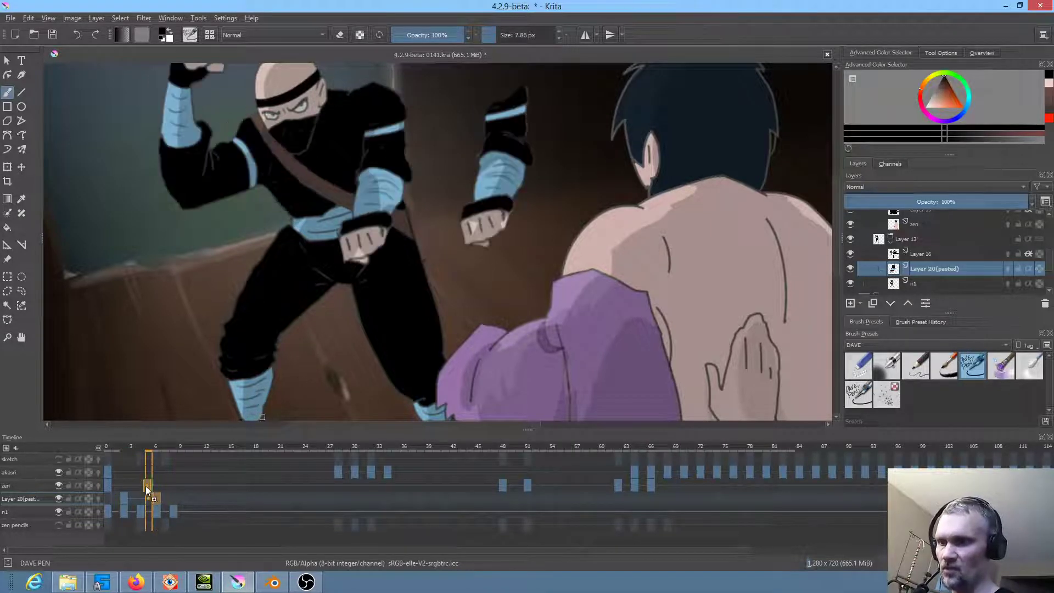
{"action": "left_click", "coordinate": [143, 498]}
{"action": "left_click_drag", "start_coordinate": [141, 500], "coordinate": [140, 500]}
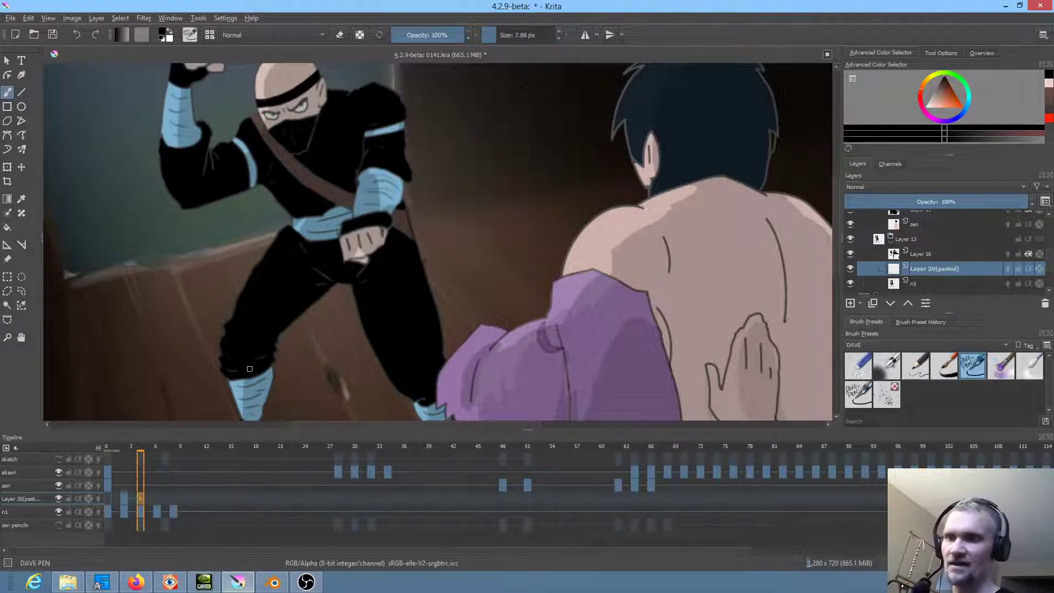
{"action": "left_click", "coordinate": [123, 500]}
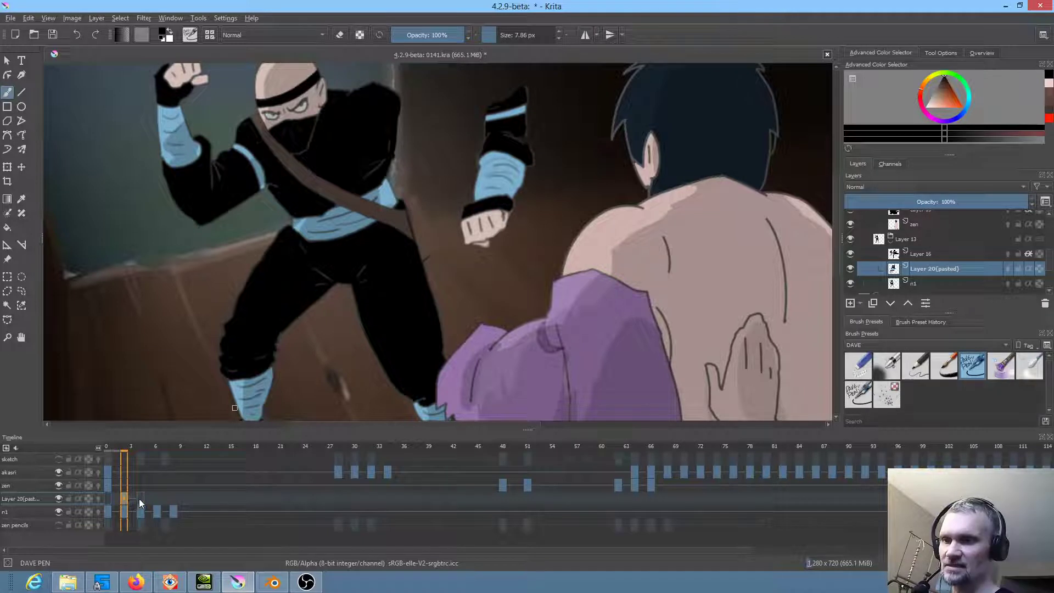
{"action": "left_click", "coordinate": [140, 498]}
{"action": "left_click", "coordinate": [128, 499]}
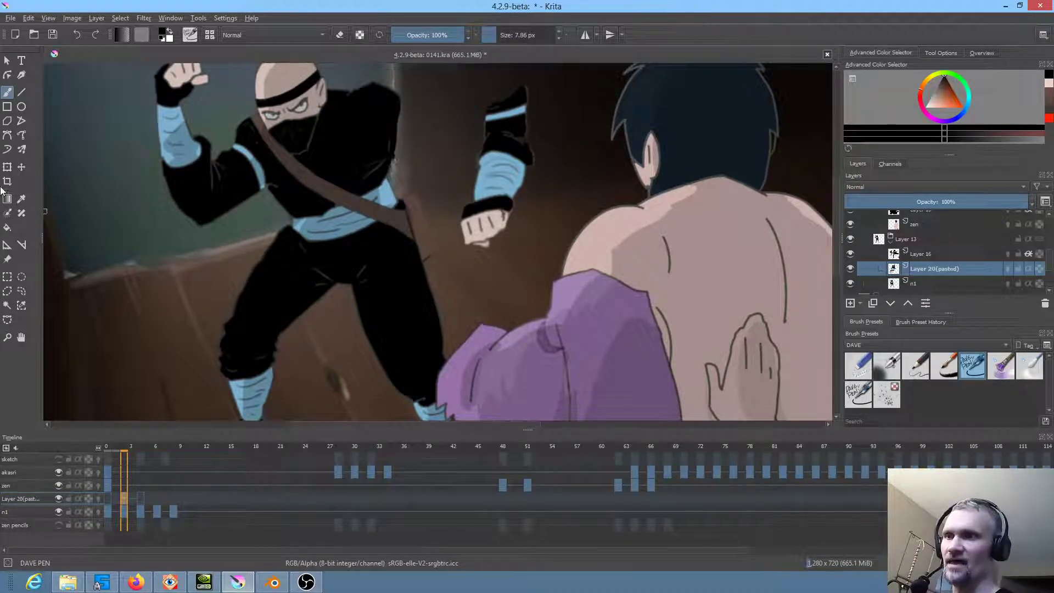
Step: Rotate the detached arm clockwise and move it onto the ninja's shoulder across the waist on frame 2, and check it against frames 4, 6 and 8
{"action": "left_click", "coordinate": [7, 166]}
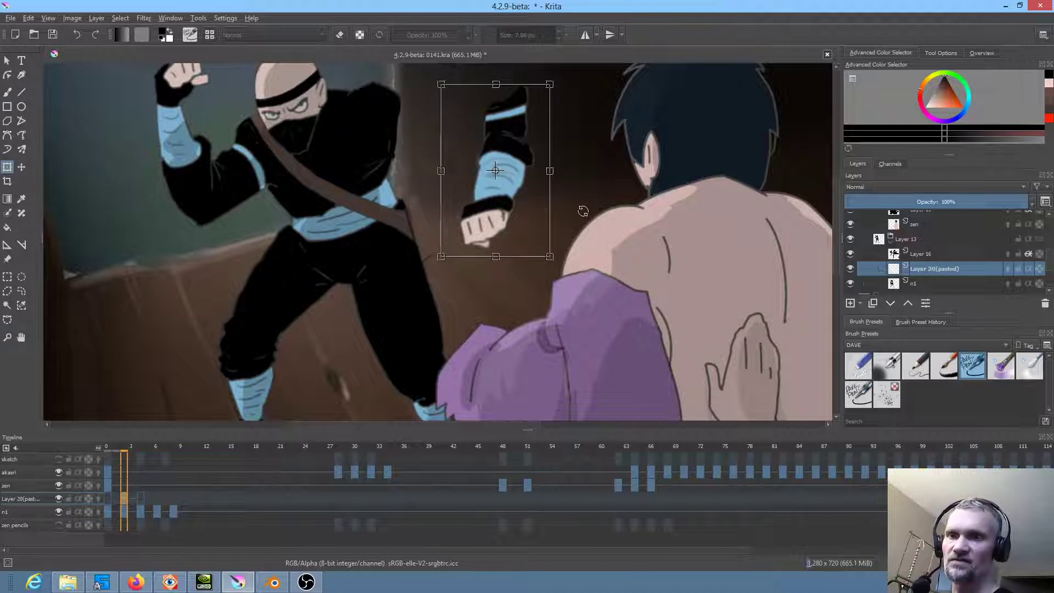
{"action": "left_click_drag", "start_coordinate": [582, 211], "coordinate": [538, 220]}
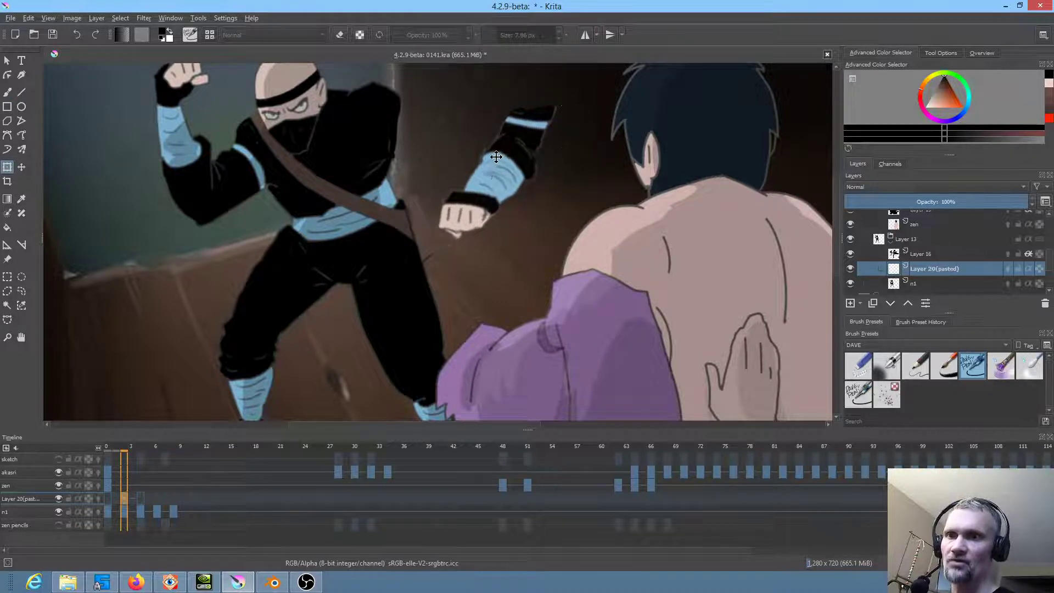
{"action": "left_click_drag", "start_coordinate": [498, 160], "coordinate": [334, 171]}
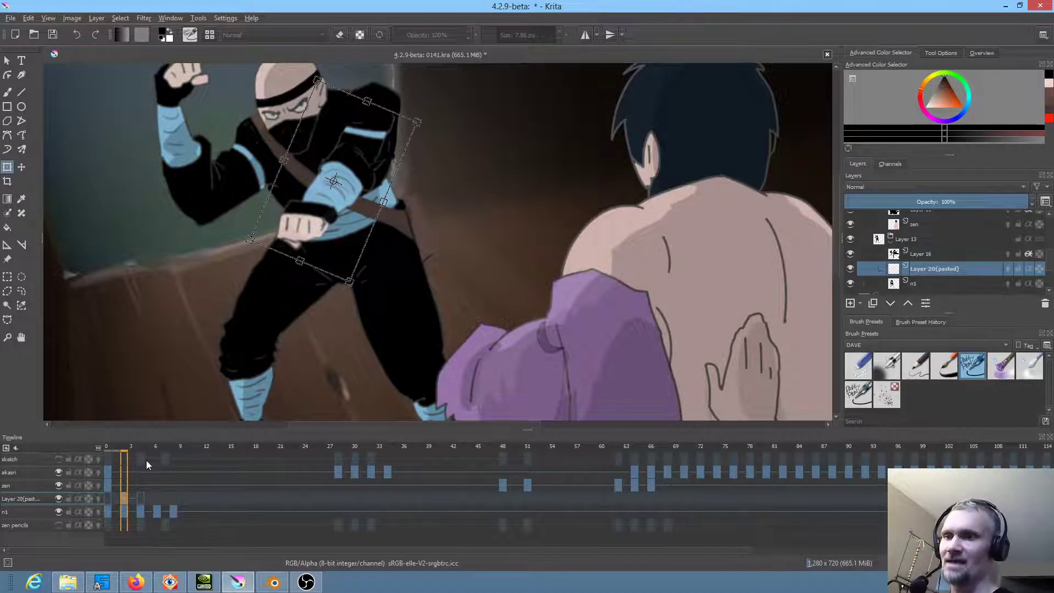
{"action": "key", "text": "Return"}
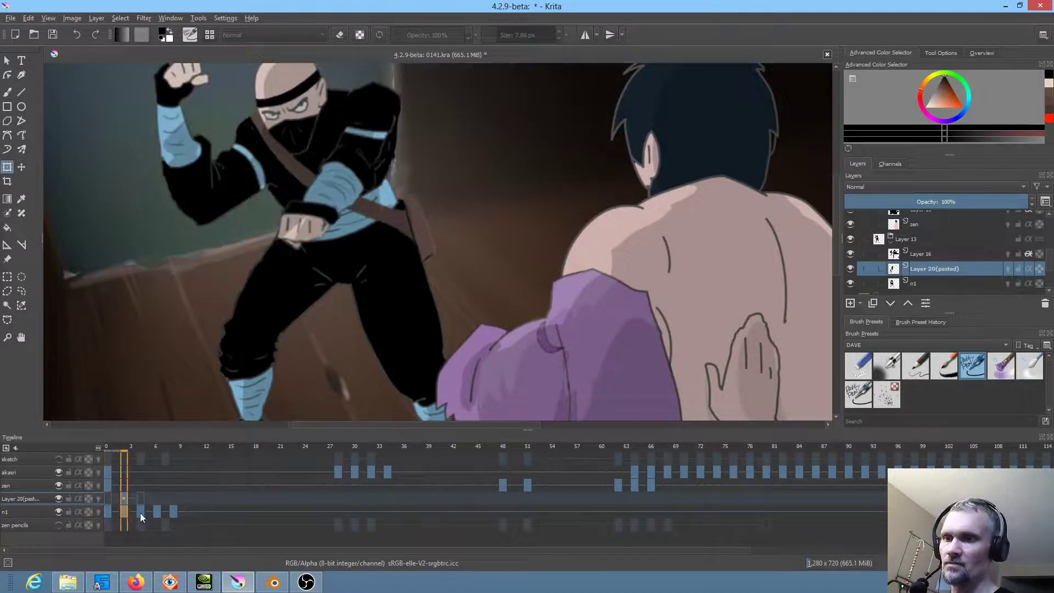
{"action": "left_click", "coordinate": [140, 513]}
{"action": "left_click", "coordinate": [158, 513]}
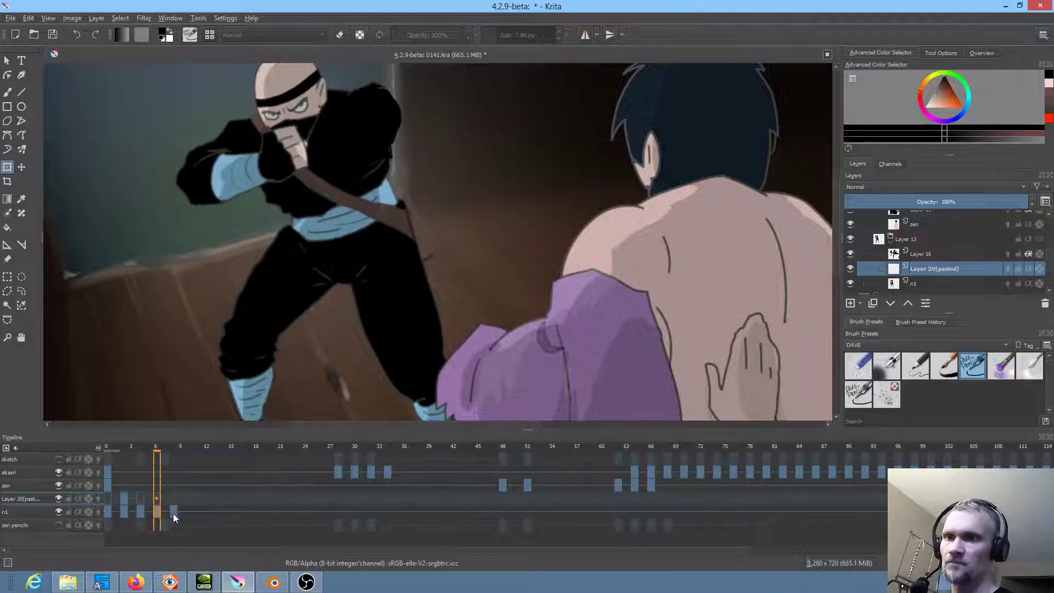
{"action": "left_click", "coordinate": [173, 513]}
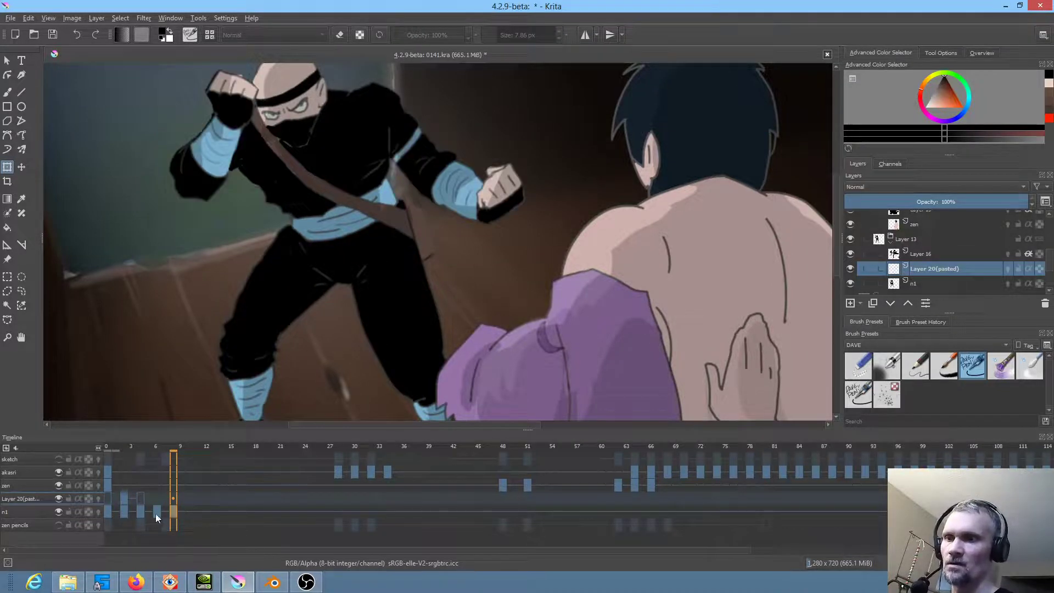
{"action": "left_click", "coordinate": [156, 513]}
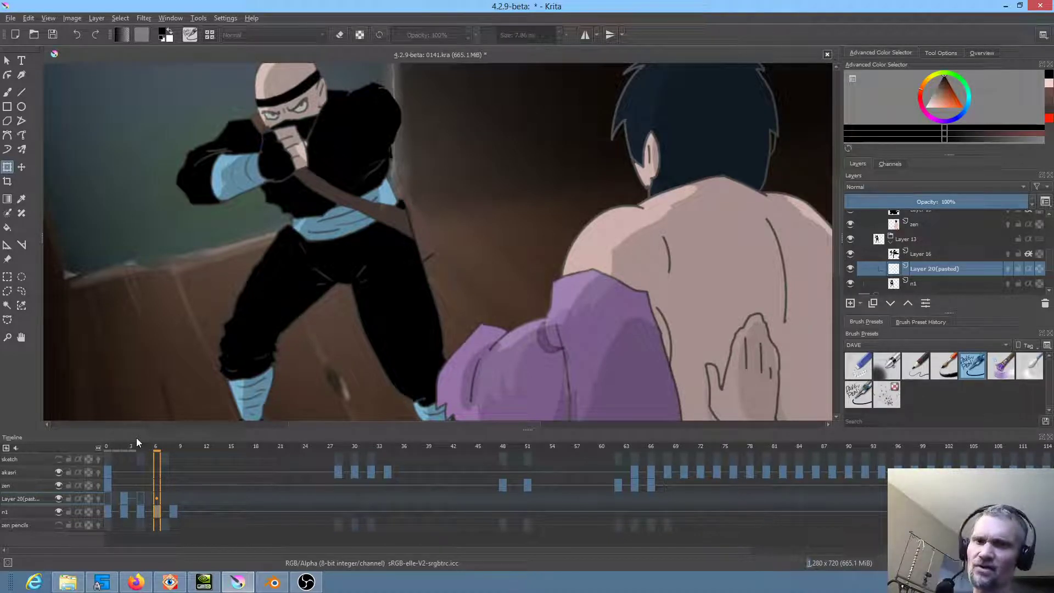
Step: Compare n1 on frames 0 and 2 with Layer 20(pasted) hidden, and show Layer 20(pasted) again as the active layer
{"action": "left_click", "coordinate": [914, 283]}
{"action": "left_click", "coordinate": [854, 269]}
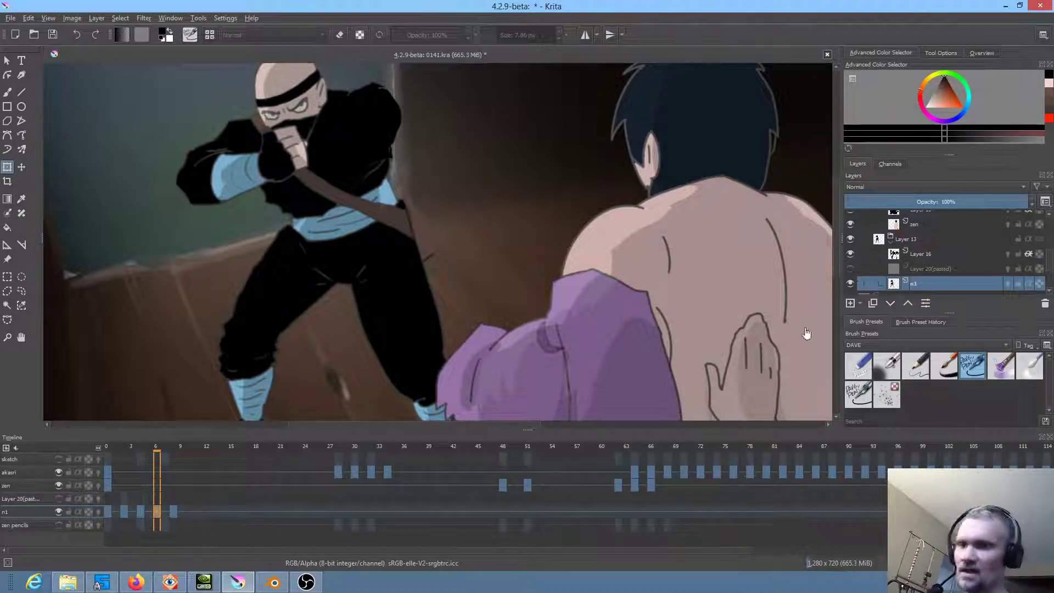
{"action": "left_click", "coordinate": [105, 511]}
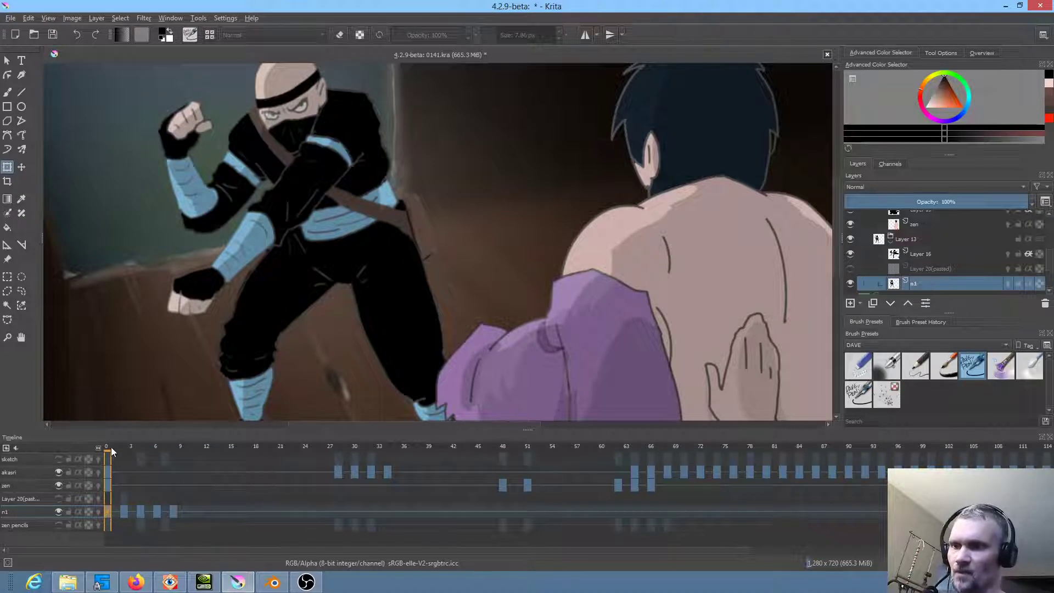
{"action": "mouse_move", "coordinate": [111, 447]}
{"action": "left_mouse_down"}
{"action": "mouse_move", "coordinate": [186, 452]}
{"action": "mouse_move", "coordinate": [104, 442]}
{"action": "mouse_move", "coordinate": [128, 444]}
{"action": "left_mouse_up"}
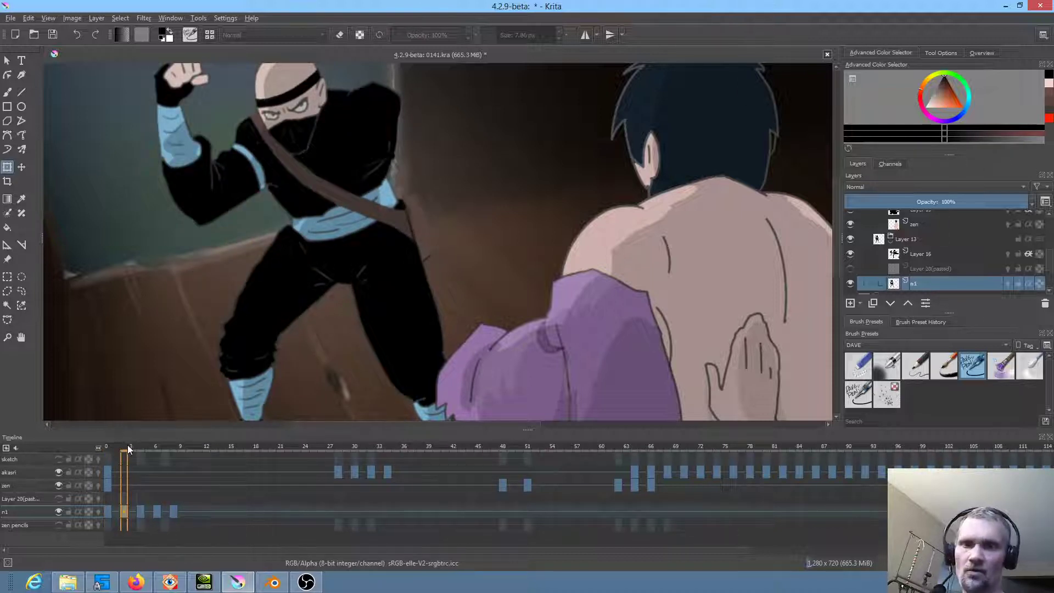
{"action": "left_click", "coordinate": [940, 267]}
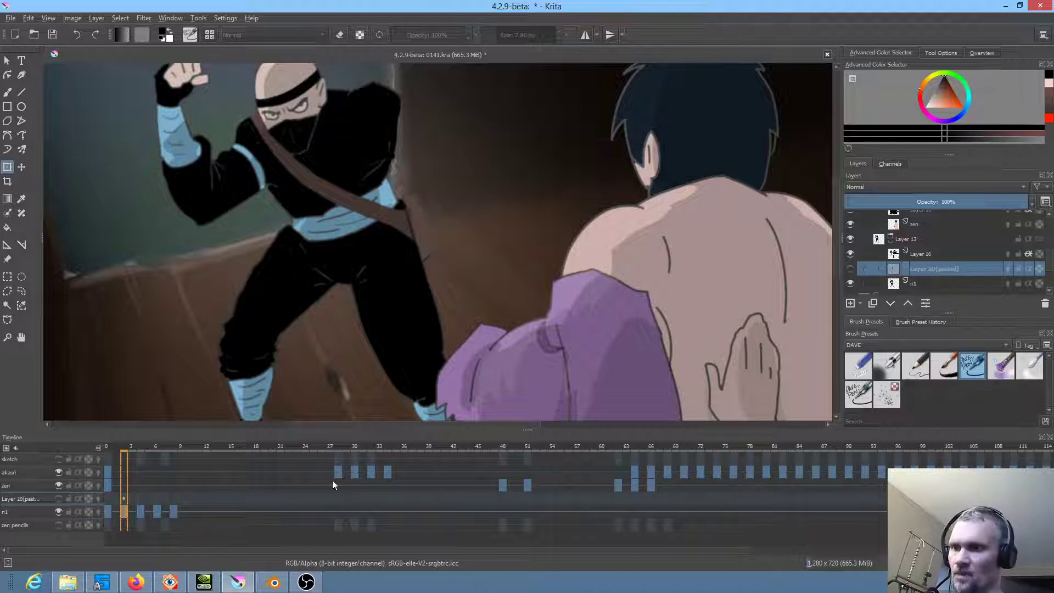
{"action": "left_click", "coordinate": [851, 269]}
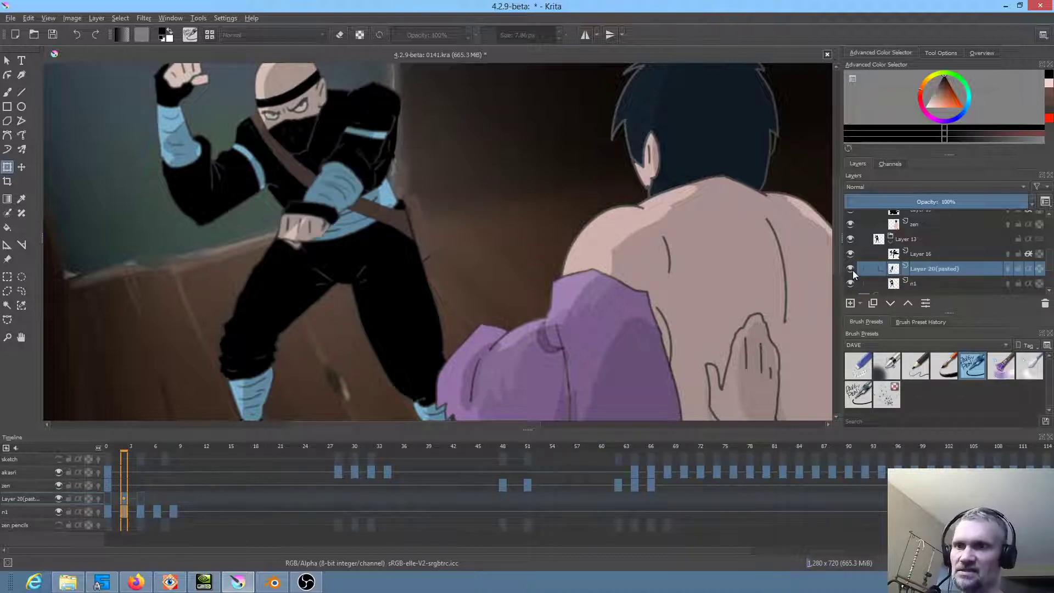
Step: Compare the ninja's arm poses on frames 2, 4, 6 and 8 with the pasted arm shown
{"action": "left_click", "coordinate": [141, 497]}
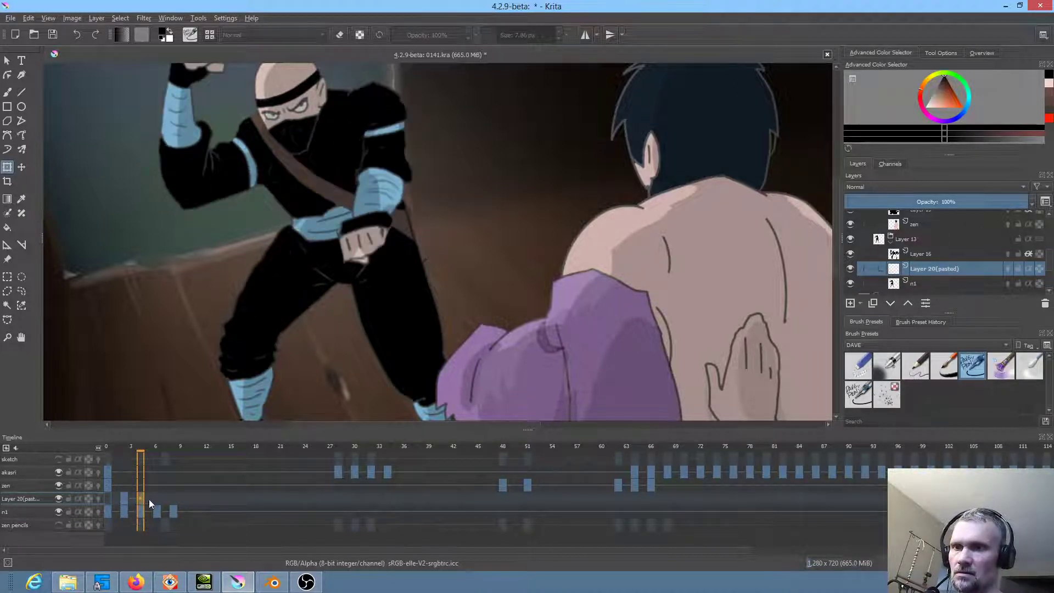
{"action": "left_click", "coordinate": [159, 498]}
{"action": "left_click", "coordinate": [175, 498]}
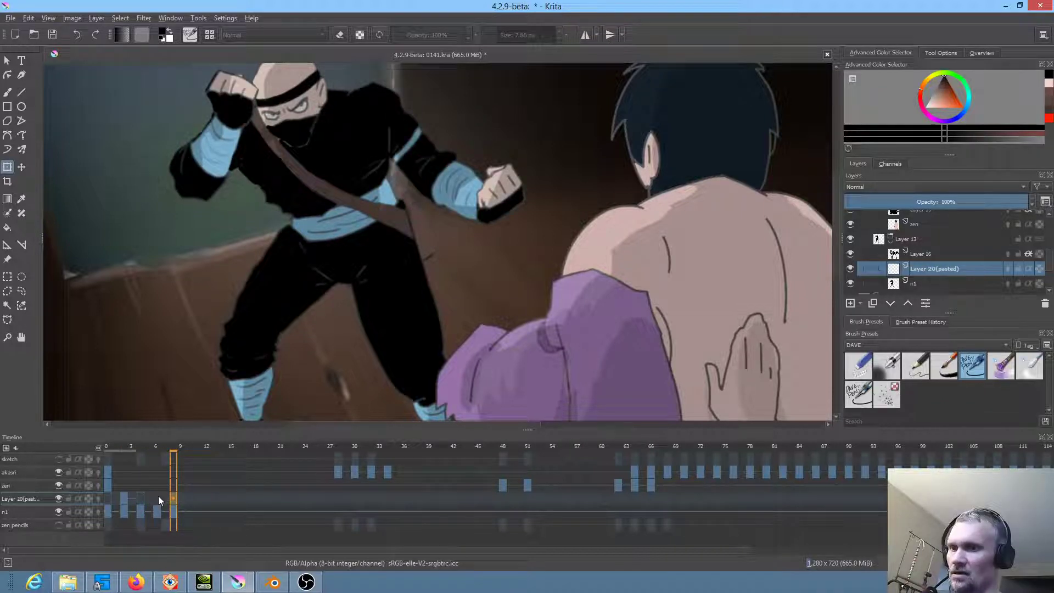
{"action": "left_click", "coordinate": [126, 499]}
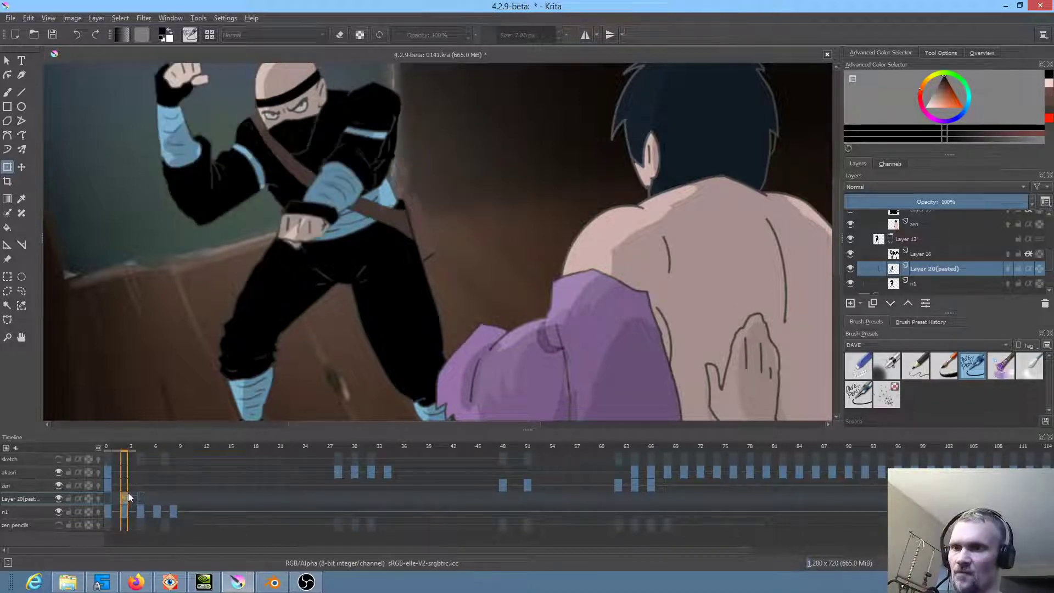
{"action": "left_click", "coordinate": [141, 497]}
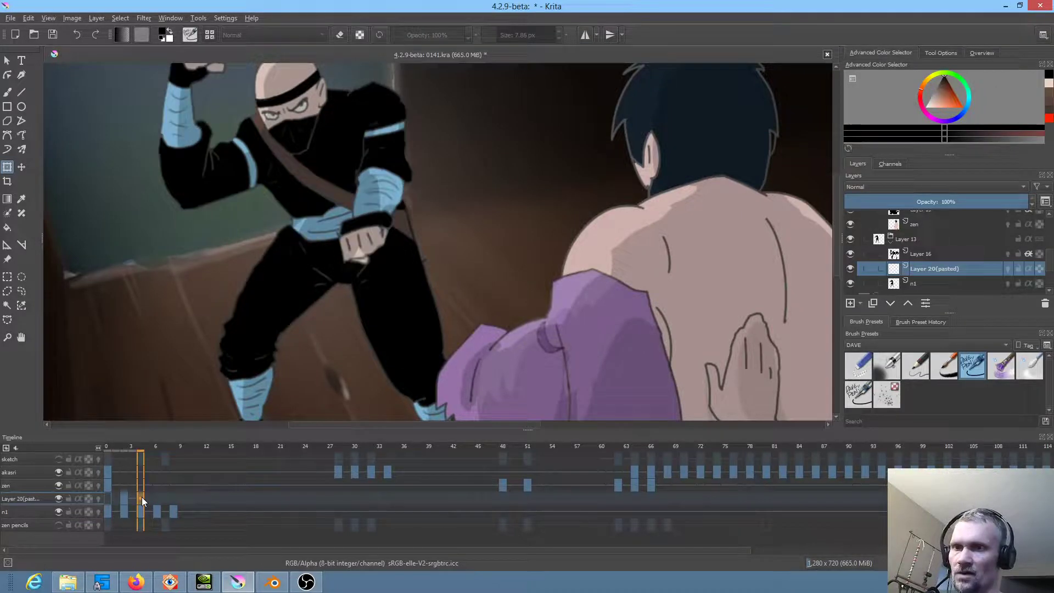
Step: On Layer 20(pasted) frame 2, rotate the arm clockwise and shift it toward the raised arm, checking it against frame 0
{"action": "left_click", "coordinate": [126, 497]}
{"action": "left_click", "coordinate": [371, 138]}
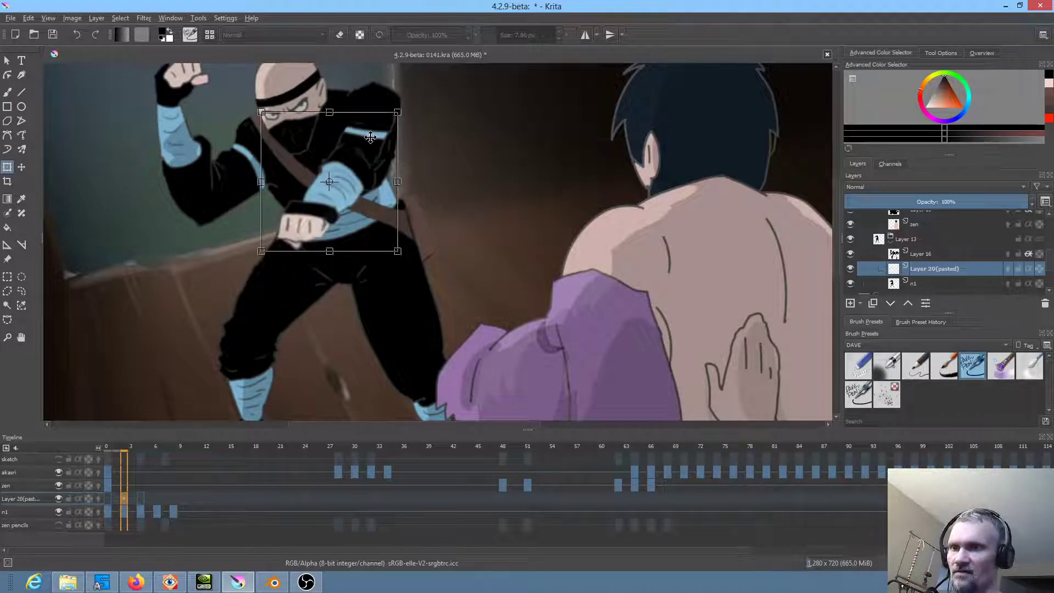
{"action": "left_click_drag", "start_coordinate": [438, 195], "coordinate": [428, 215]}
{"action": "left_click_drag", "start_coordinate": [374, 173], "coordinate": [347, 178]}
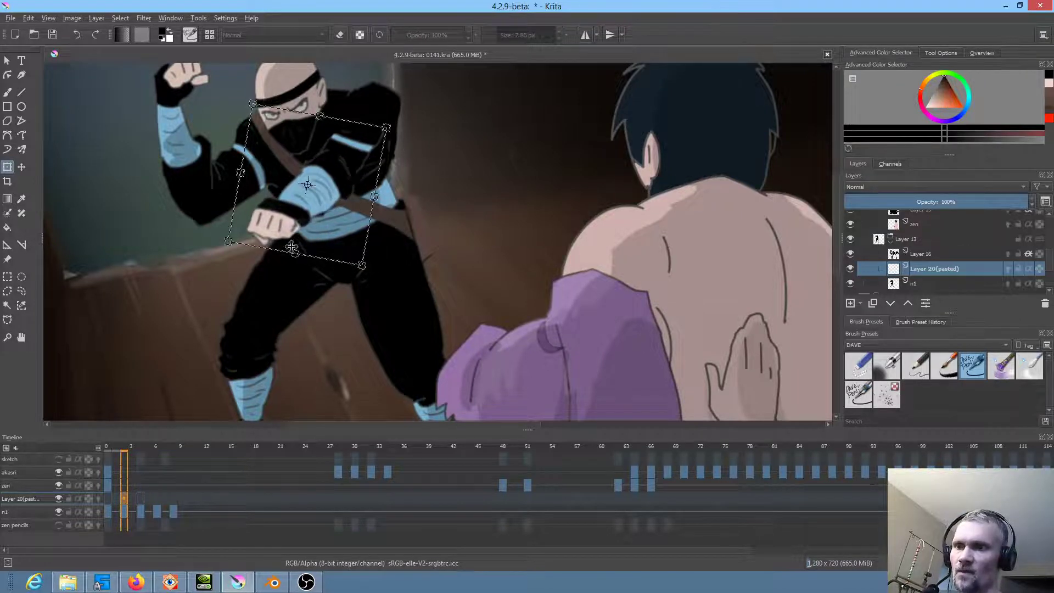
{"action": "left_click", "coordinate": [107, 499]}
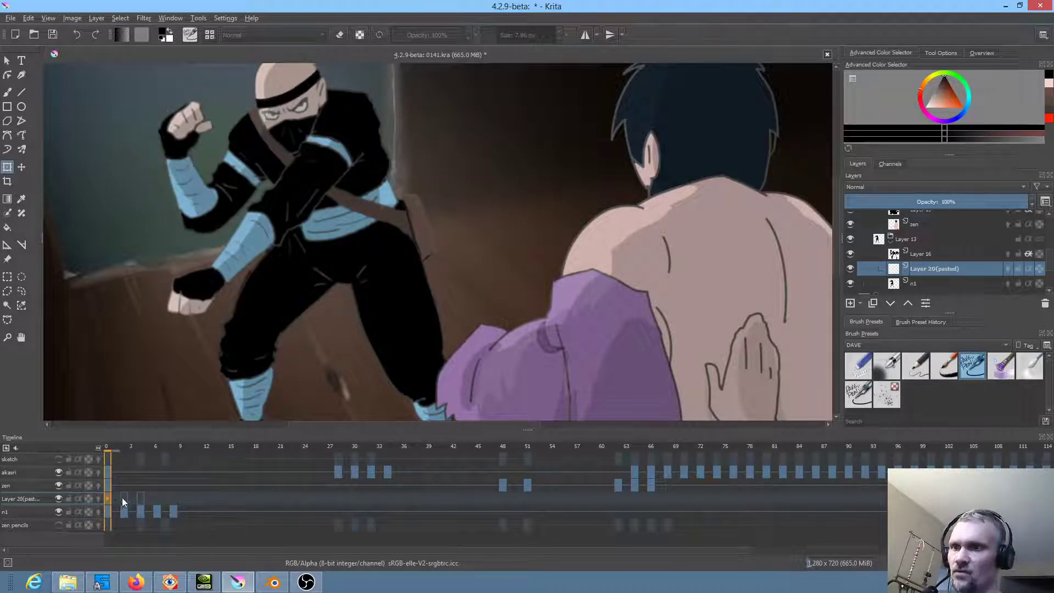
{"action": "left_click", "coordinate": [122, 497]}
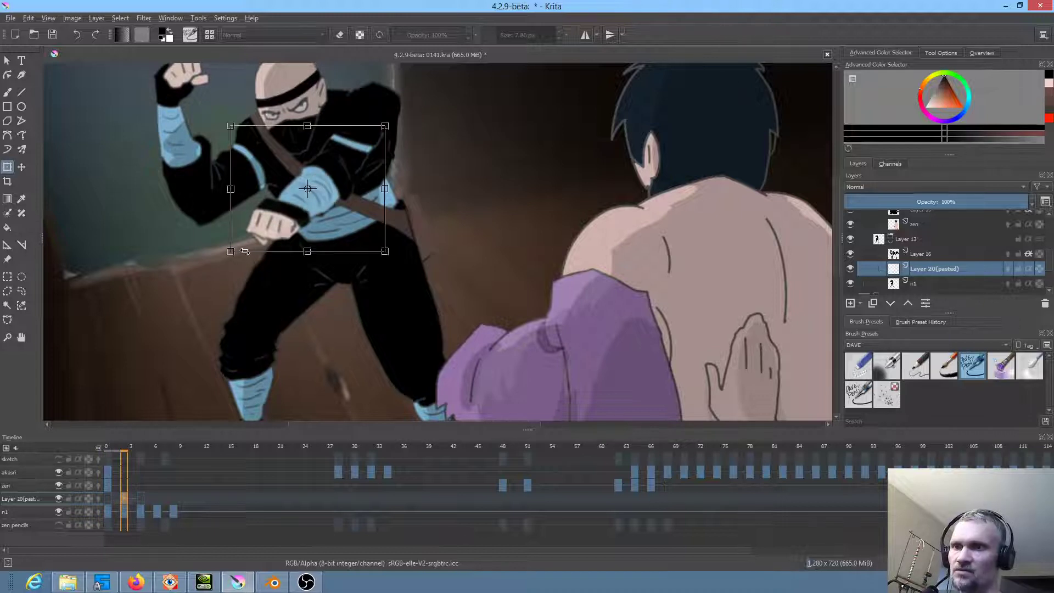
Step: Enlarge the pasted arm on the fist side, adjust its shape, rotate it slightly clockwise and fit it to the shoulder on frame 2
{"action": "left_click_drag", "start_coordinate": [230, 253], "coordinate": [213, 272]}
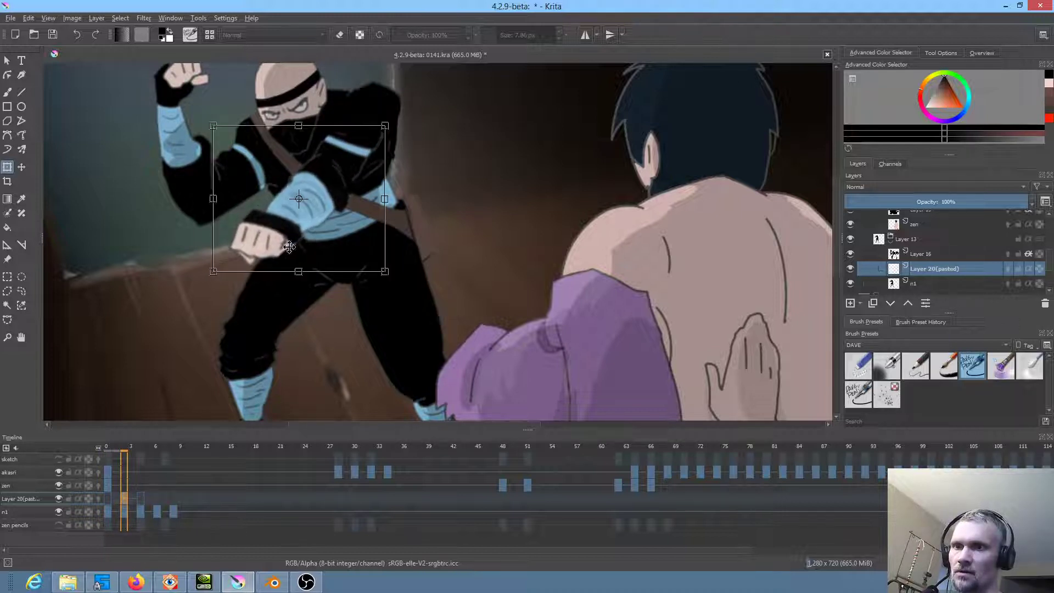
{"action": "left_click_drag", "start_coordinate": [383, 271], "coordinate": [362, 271]}
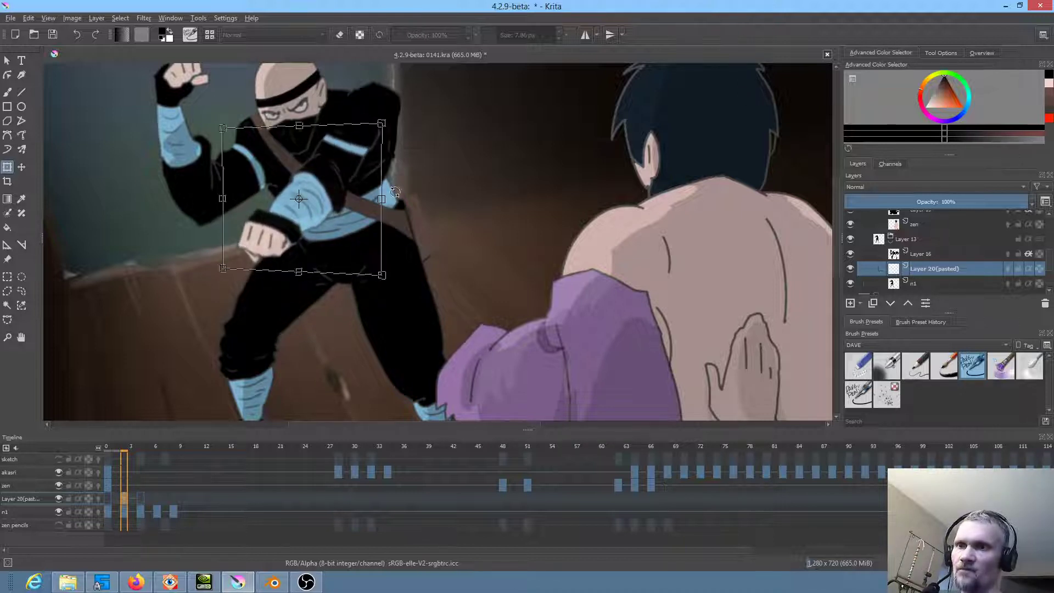
{"action": "left_click_drag", "start_coordinate": [439, 175], "coordinate": [431, 192]}
{"action": "mouse_move", "coordinate": [352, 182]}
{"action": "left_mouse_down"}
{"action": "mouse_move", "coordinate": [361, 170]}
{"action": "mouse_move", "coordinate": [355, 177]}
{"action": "left_mouse_up"}
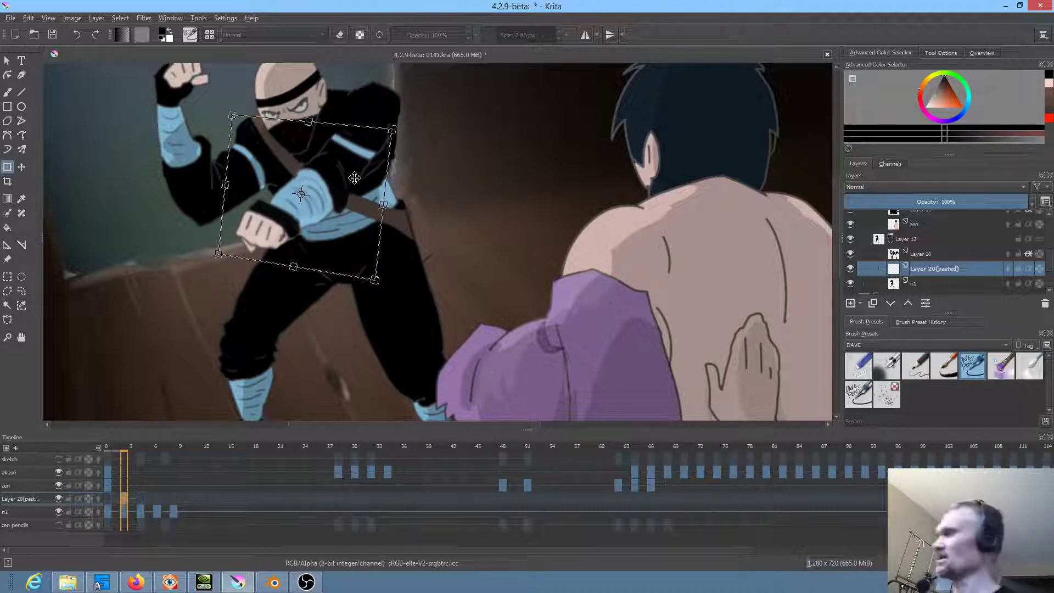
{"action": "left_click", "coordinate": [124, 499]}
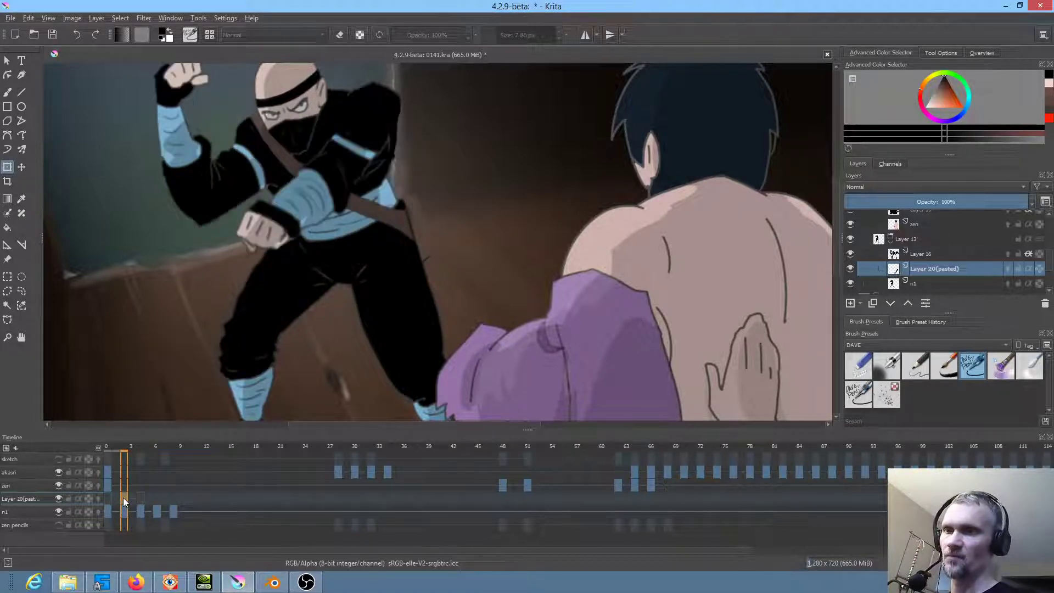
Step: Reshape the pasted arm's elbow and upper sleeve on frame 2 with Liquify, using a brush size of about 181
{"action": "left_click", "coordinate": [338, 188]}
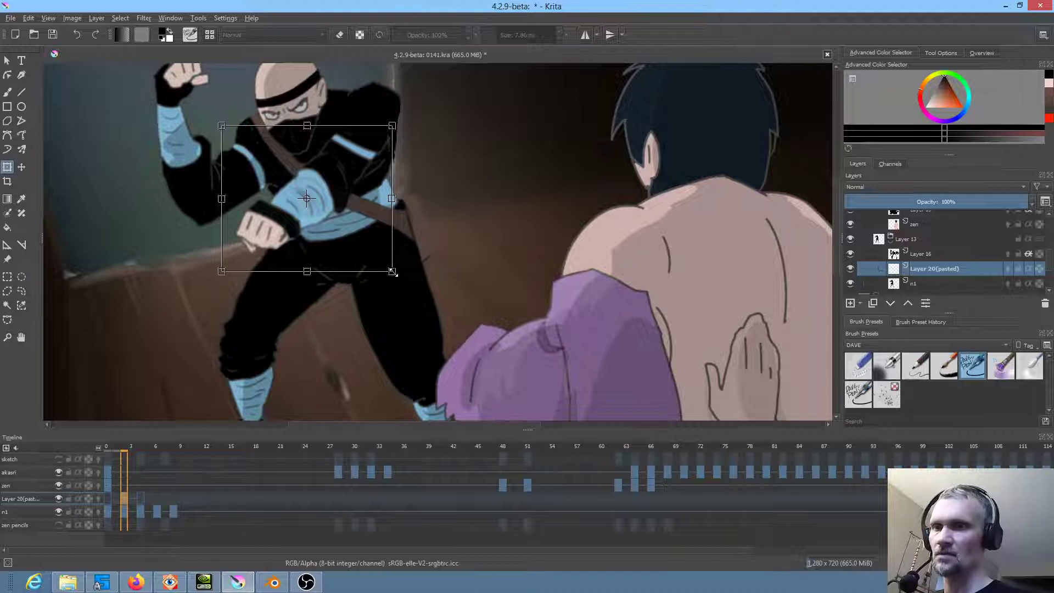
{"action": "left_click", "coordinate": [986, 54]}
{"action": "left_click", "coordinate": [940, 54]}
{"action": "left_click", "coordinate": [934, 84]}
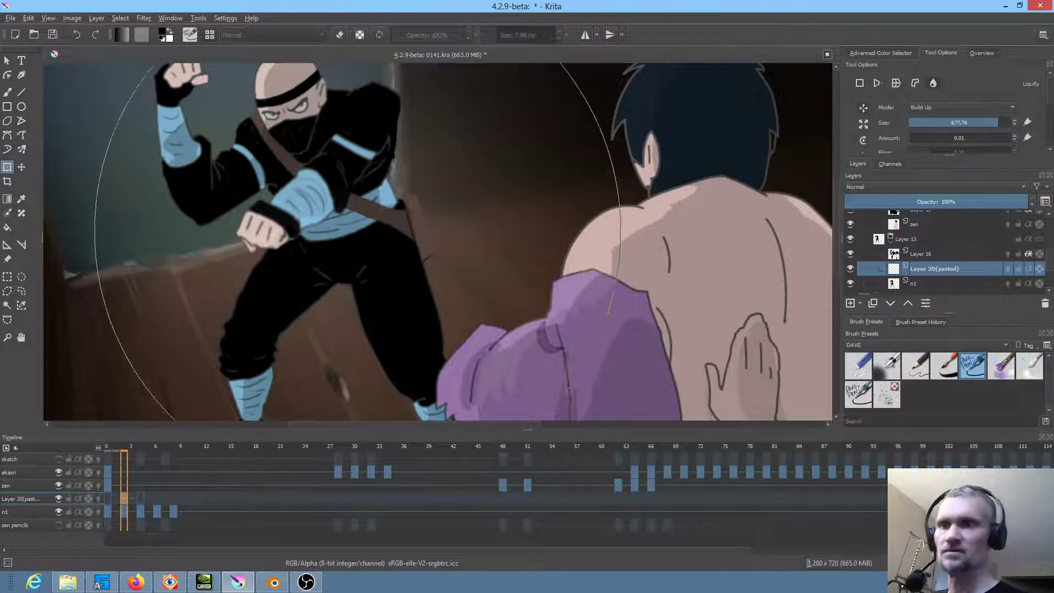
{"action": "left_click_drag", "start_coordinate": [356, 293], "coordinate": [79, 293], "text": "shift"}
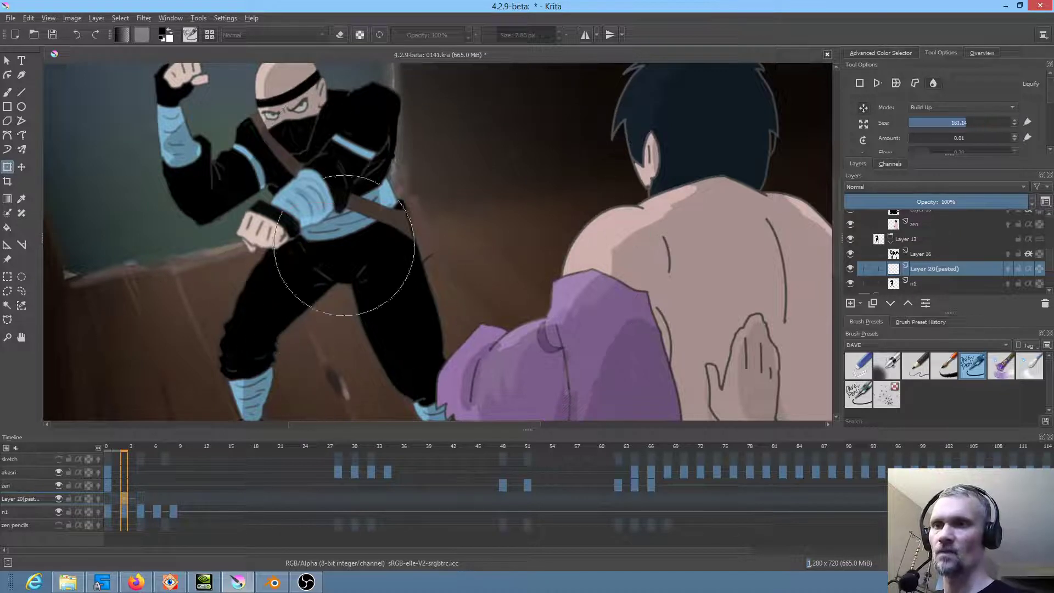
{"action": "left_click_drag", "start_coordinate": [351, 206], "coordinate": [319, 181]}
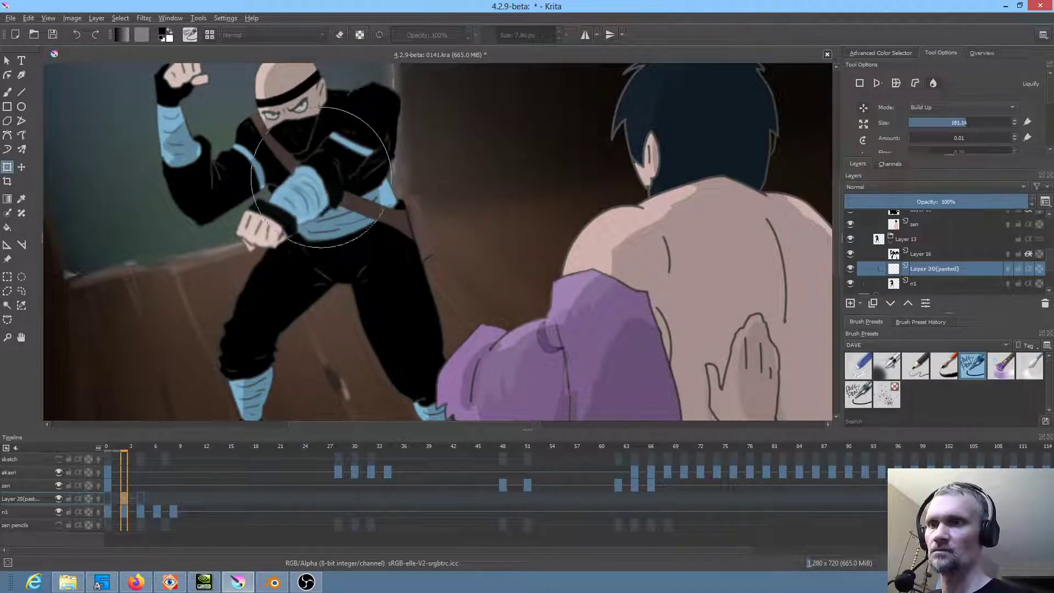
{"action": "mouse_move", "coordinate": [391, 243]}
{"action": "left_mouse_down"}
{"action": "mouse_move", "coordinate": [346, 201]}
{"action": "mouse_move", "coordinate": [354, 210]}
{"action": "left_mouse_up"}
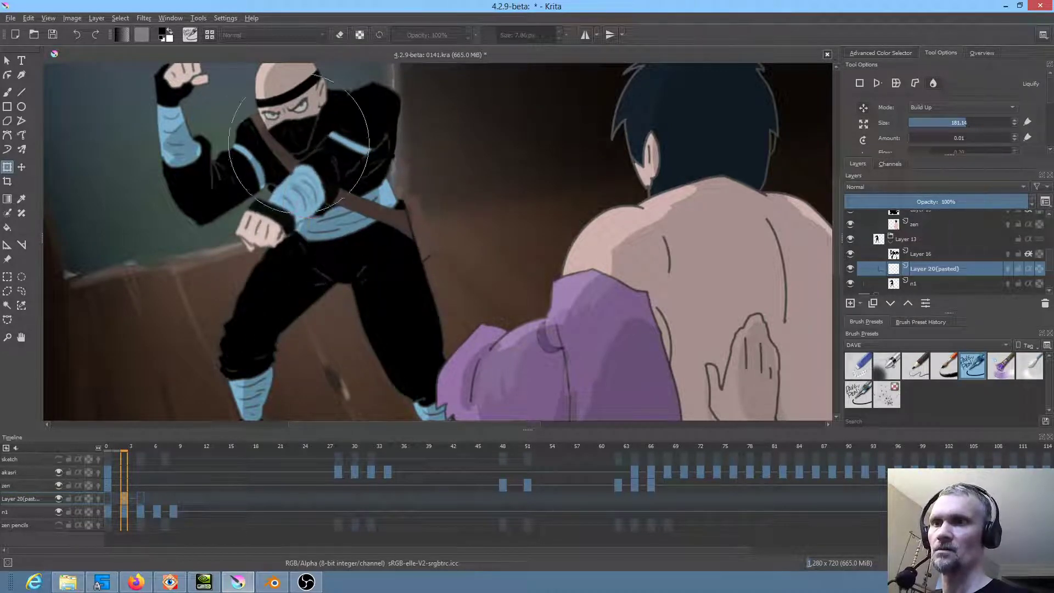
{"action": "left_click_drag", "start_coordinate": [285, 142], "coordinate": [310, 162]}
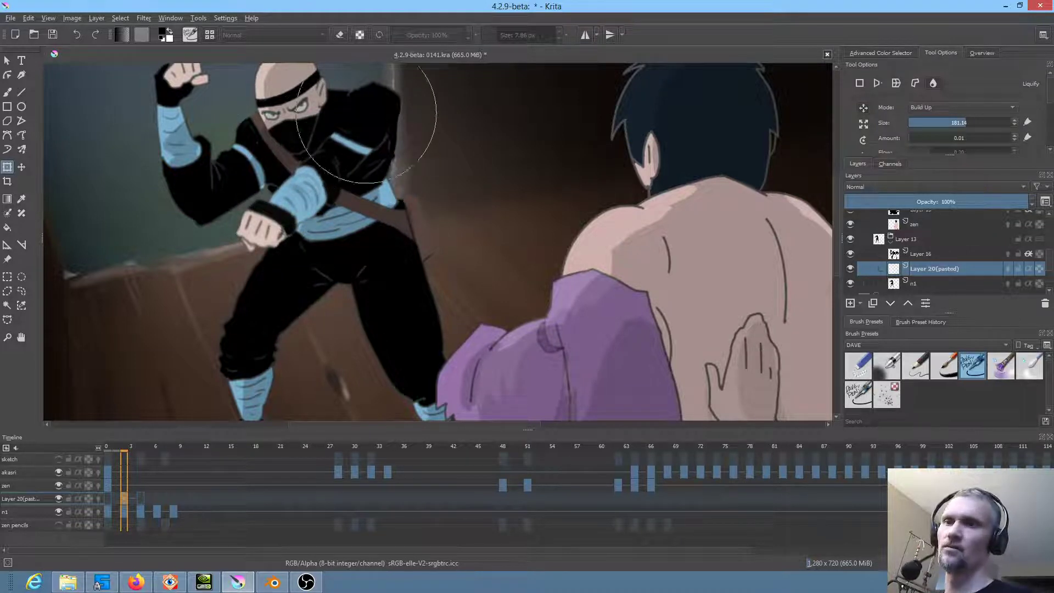
Step: Repaint the blue upper-arm band as a curve using sampled colours and the 7.86 px pen, and soften it with the 20 px Blender Blur
{"action": "key", "text": "b"}
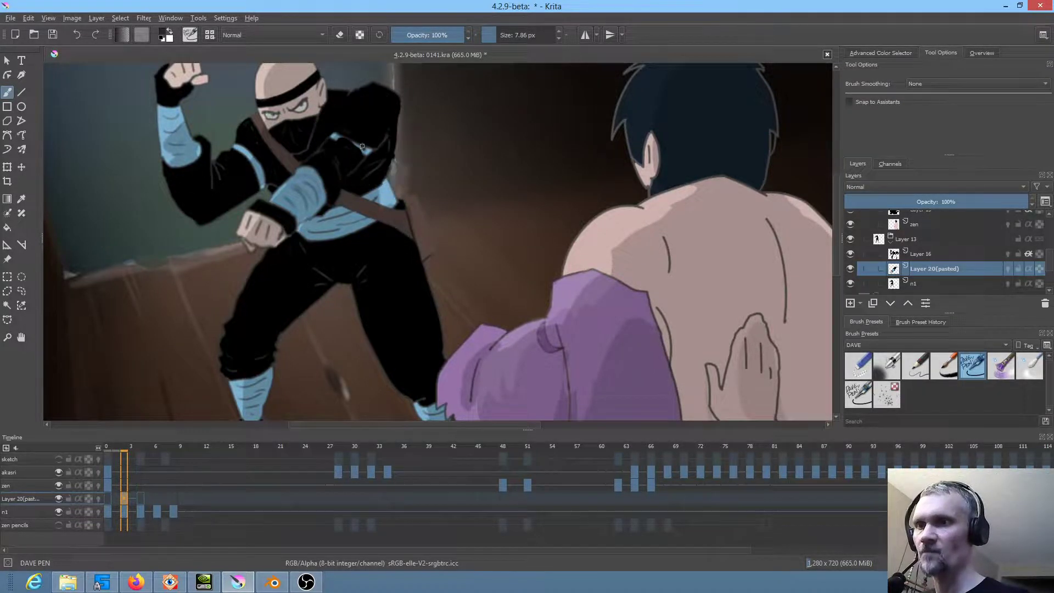
{"action": "left_click", "coordinate": [306, 202], "text": "ctrl"}
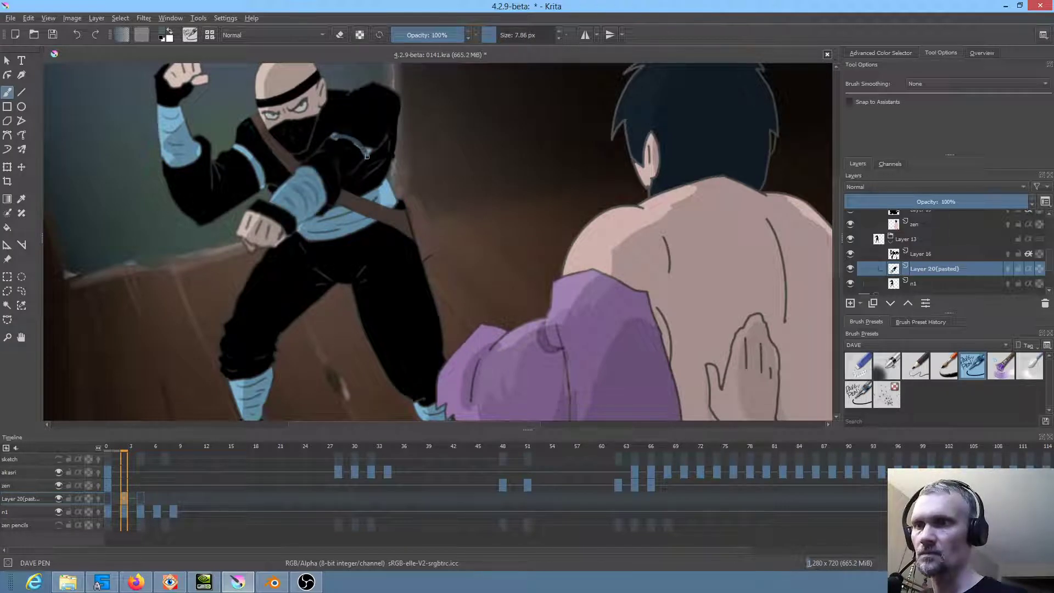
{"action": "left_click", "coordinate": [388, 189], "text": "ctrl"}
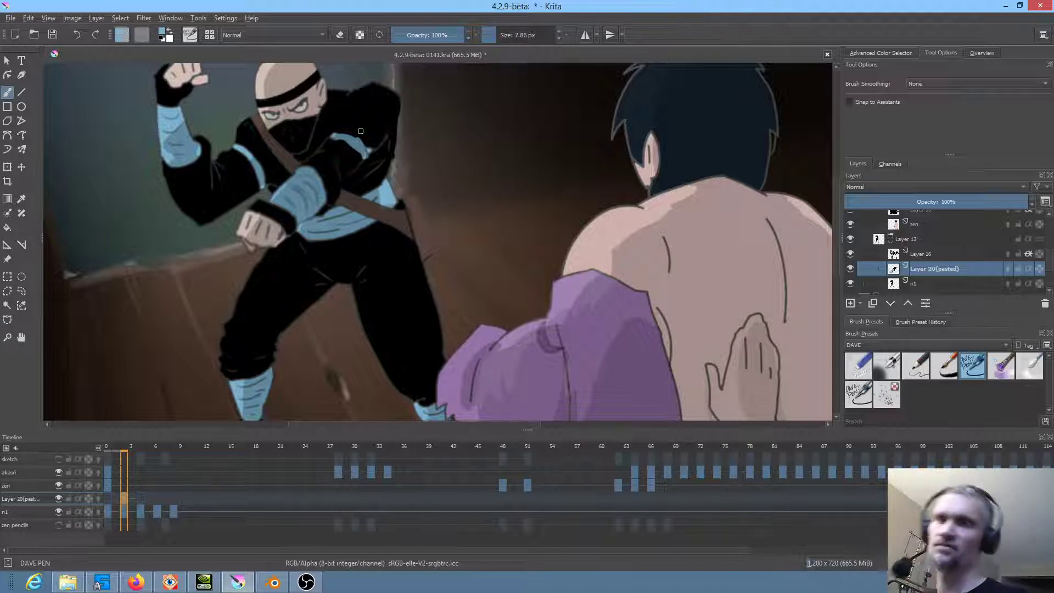
{"action": "left_click", "coordinate": [1027, 367]}
{"action": "mouse_move", "coordinate": [354, 147]}
{"action": "left_mouse_down"}
{"action": "mouse_move", "coordinate": [357, 136]}
{"action": "mouse_move", "coordinate": [367, 143]}
{"action": "mouse_move", "coordinate": [333, 136]}
{"action": "left_mouse_up"}
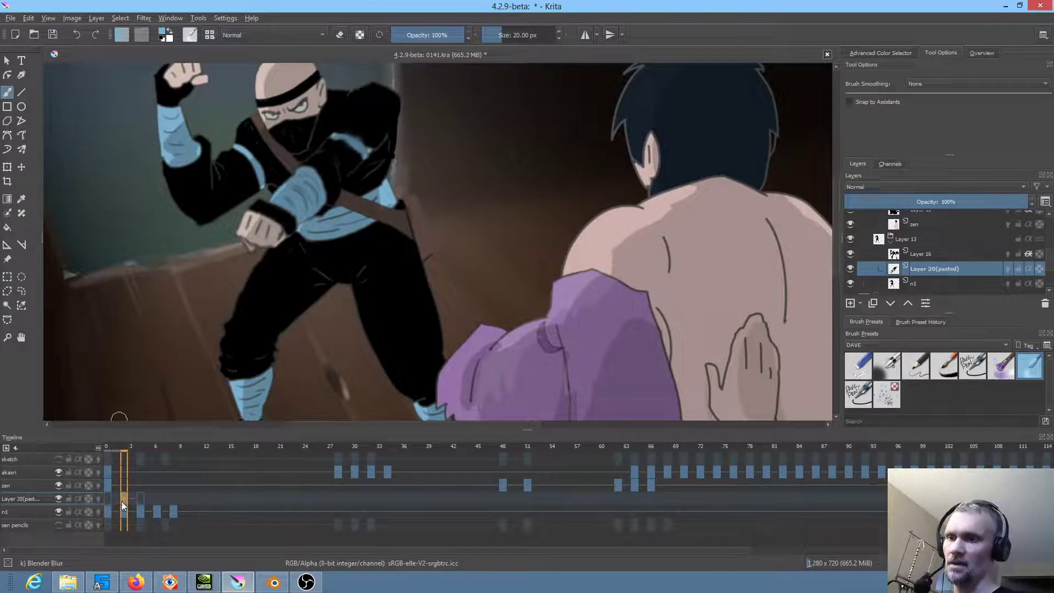
Step: Merge Layer 20(pasted) into n1 below and check the n1 poses on frames 0 through 8
{"action": "right_click", "coordinate": [934, 268]}
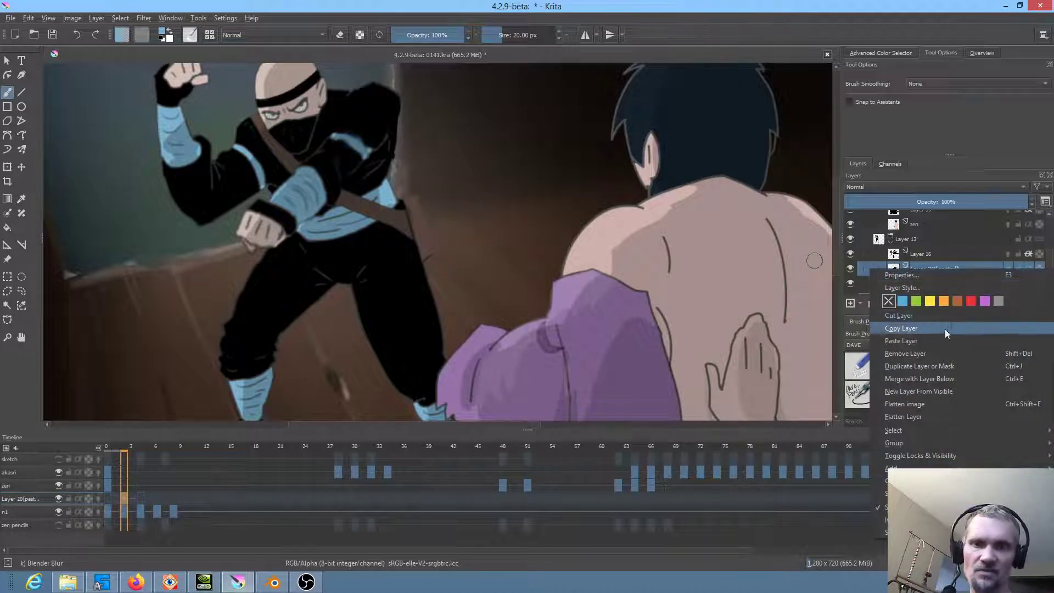
{"action": "left_click", "coordinate": [927, 379]}
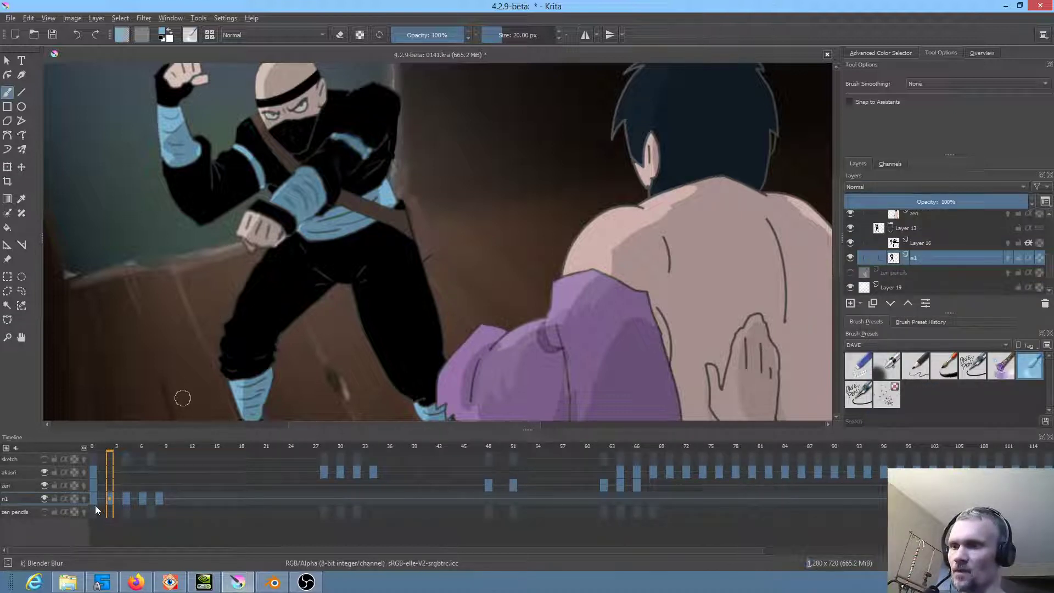
{"action": "left_click", "coordinate": [92, 499]}
{"action": "left_click", "coordinate": [111, 497]}
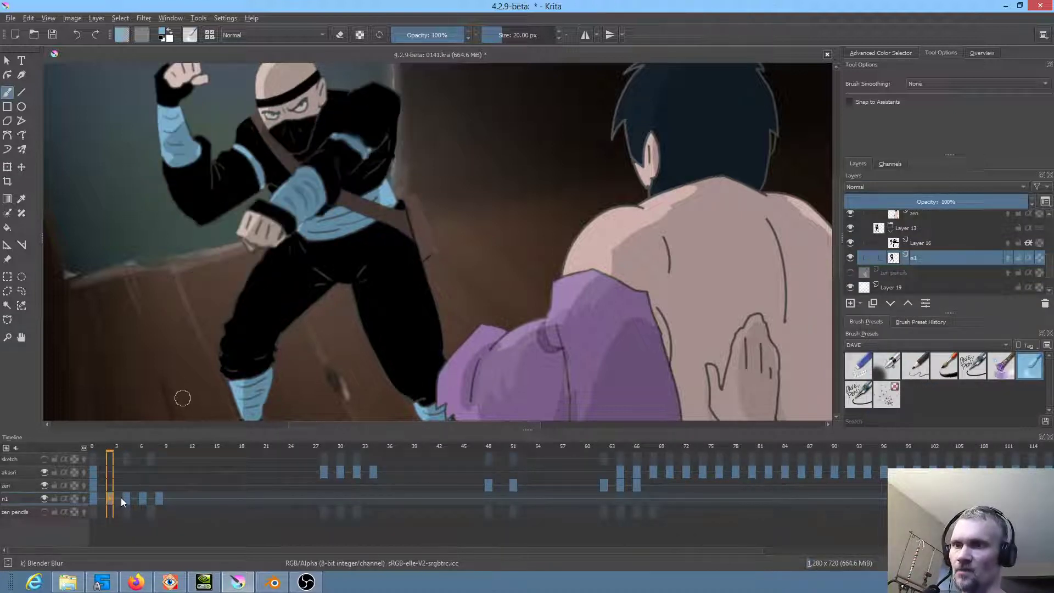
{"action": "left_click", "coordinate": [126, 499]}
{"action": "left_click", "coordinate": [143, 497]}
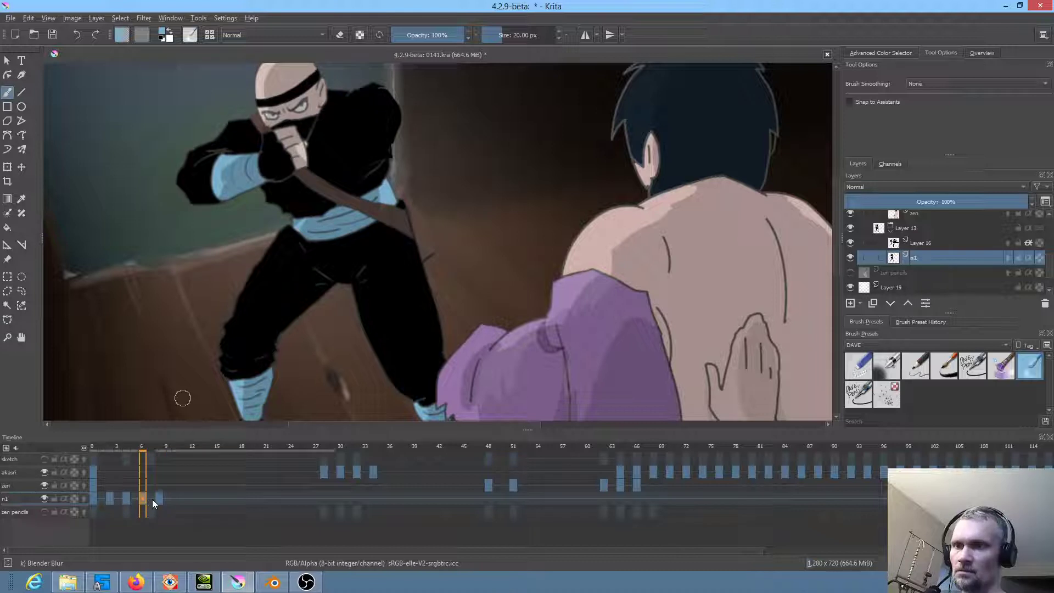
{"action": "left_click", "coordinate": [160, 499]}
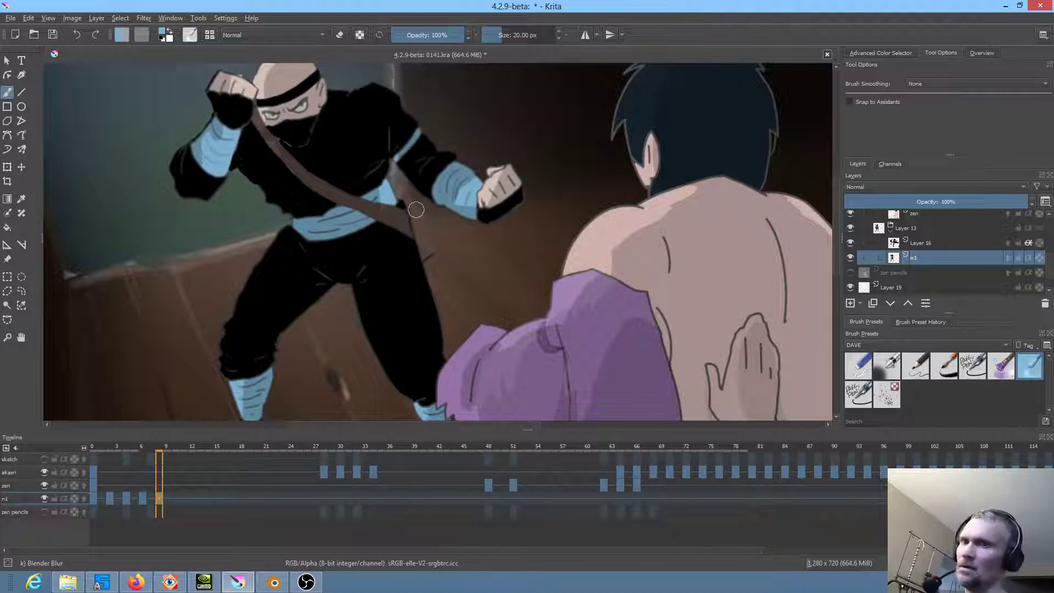
Step: Compare n1 frames 6 and 8, and make a freehand selection around the ninja's outstretched arm on frame 8
{"action": "left_click", "coordinate": [143, 499]}
{"action": "left_click", "coordinate": [160, 499]}
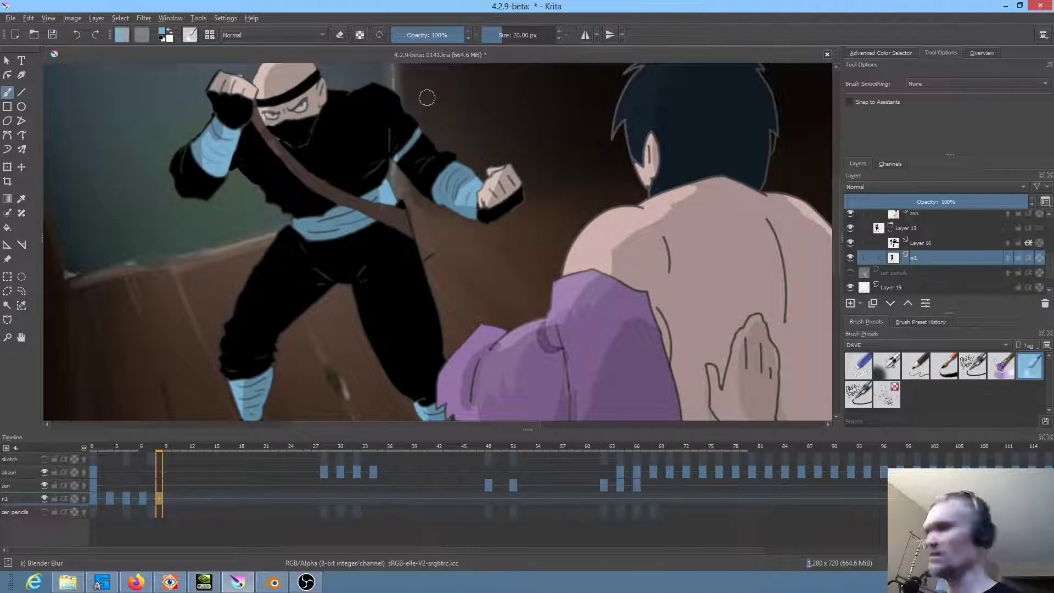
{"action": "key", "text": "l"}
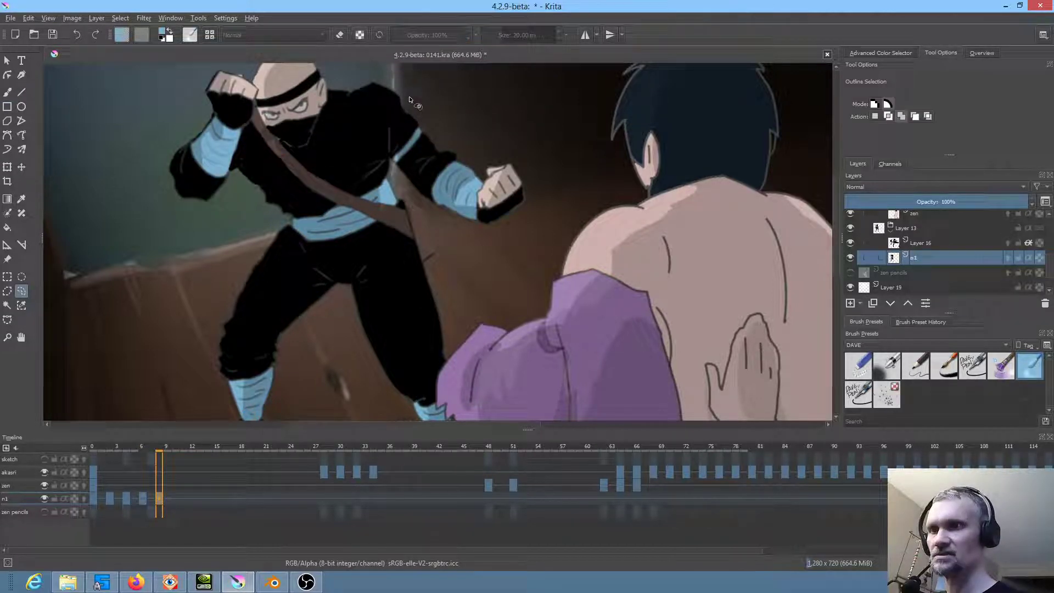
{"action": "left_click", "coordinate": [144, 500]}
{"action": "key", "text": "Right"}
{"action": "key", "text": "Right"}
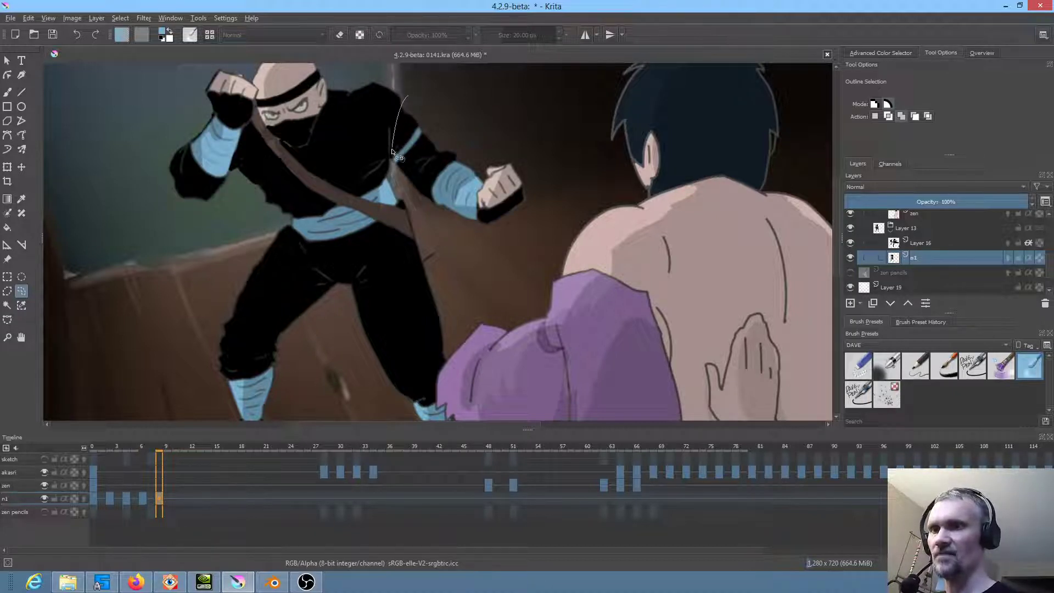
{"action": "mouse_move", "coordinate": [392, 152]}
{"action": "left_mouse_down"}
{"action": "mouse_move", "coordinate": [506, 243]}
{"action": "mouse_move", "coordinate": [432, 93]}
{"action": "left_mouse_up"}
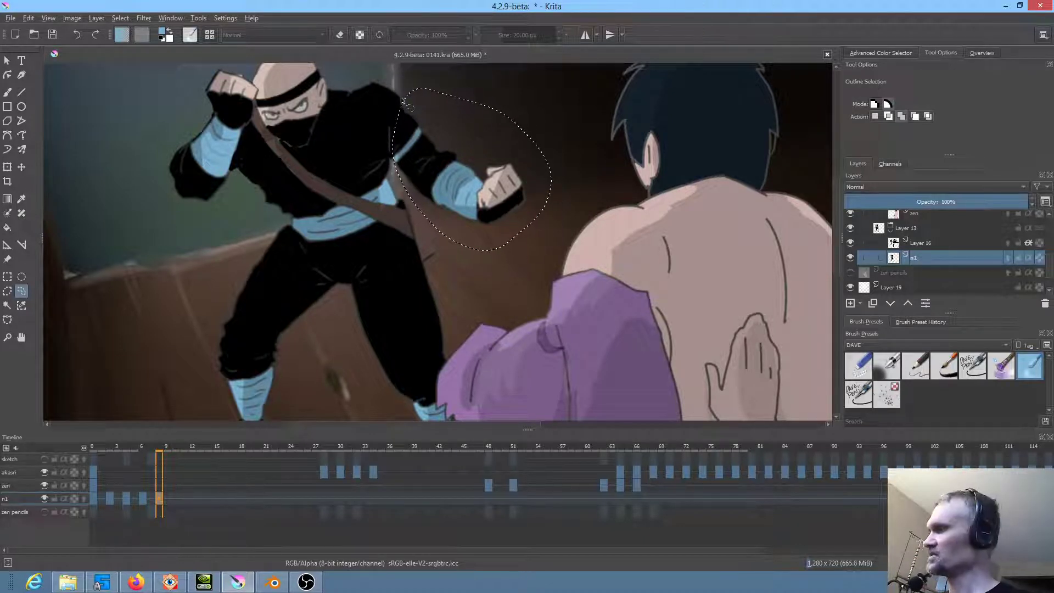
Step: Copy the selected extended arm from frame 8 to a new layer and move that layer's keyframe to frame 6
{"action": "key", "text": "ctrl+alt+j"}
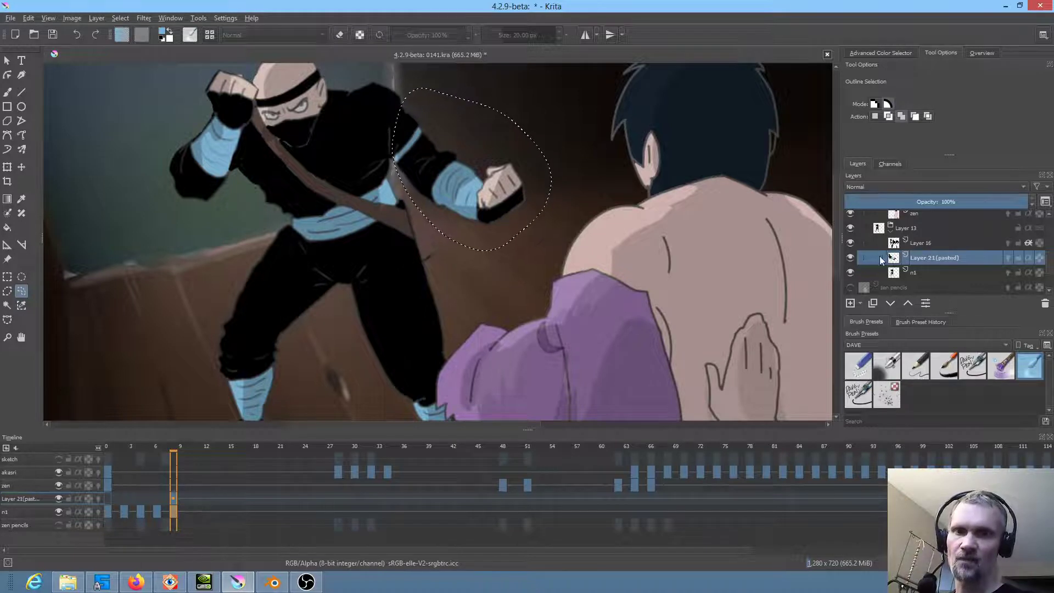
{"action": "left_click", "coordinate": [853, 255]}
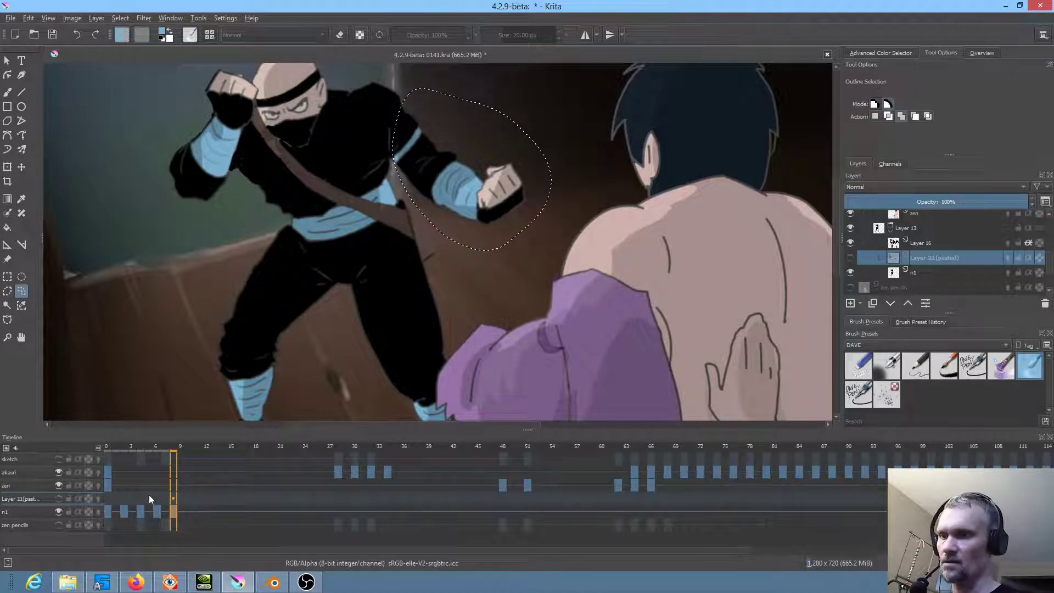
{"action": "mouse_move", "coordinate": [175, 496]}
{"action": "left_mouse_down"}
{"action": "mouse_move", "coordinate": [166, 485]}
{"action": "mouse_move", "coordinate": [157, 492]}
{"action": "left_mouse_up"}
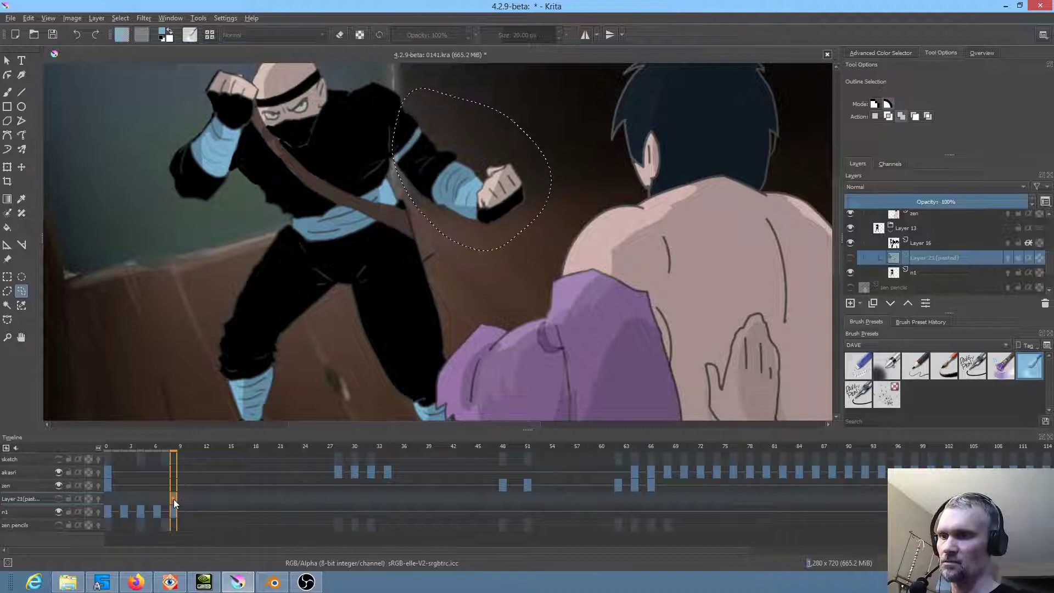
{"action": "mouse_move", "coordinate": [173, 499]}
{"action": "left_mouse_down"}
{"action": "mouse_move", "coordinate": [156, 496]}
{"action": "mouse_move", "coordinate": [181, 511]}
{"action": "left_mouse_up"}
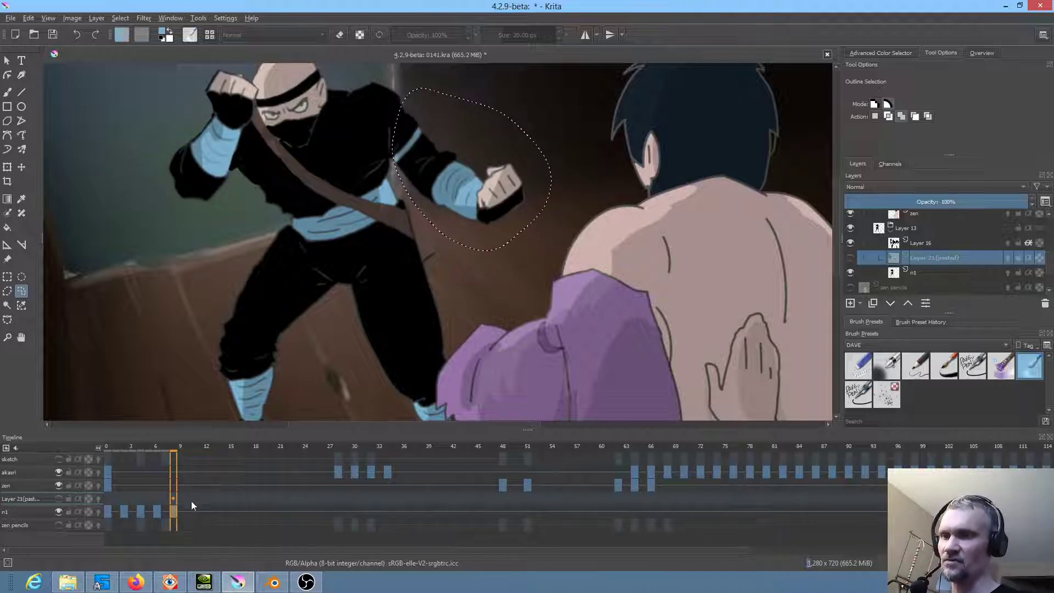
{"action": "left_click", "coordinate": [850, 258]}
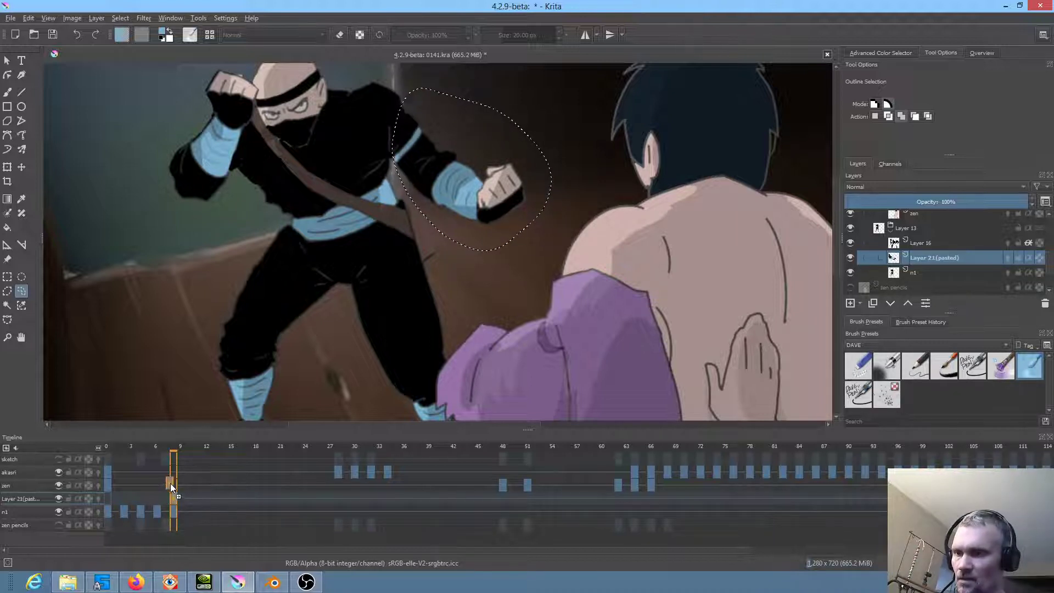
{"action": "left_click", "coordinate": [157, 497]}
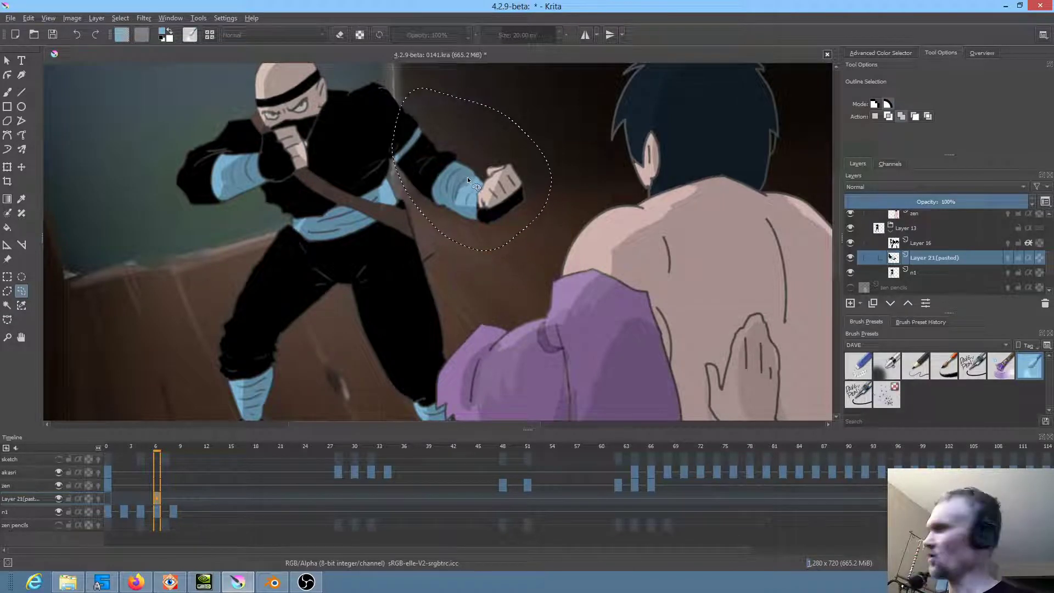
Step: Rotate the copied arm clockwise about its shoulder on frame 6 so it hangs lower, and clear the selection
{"action": "left_click", "coordinate": [7, 167]}
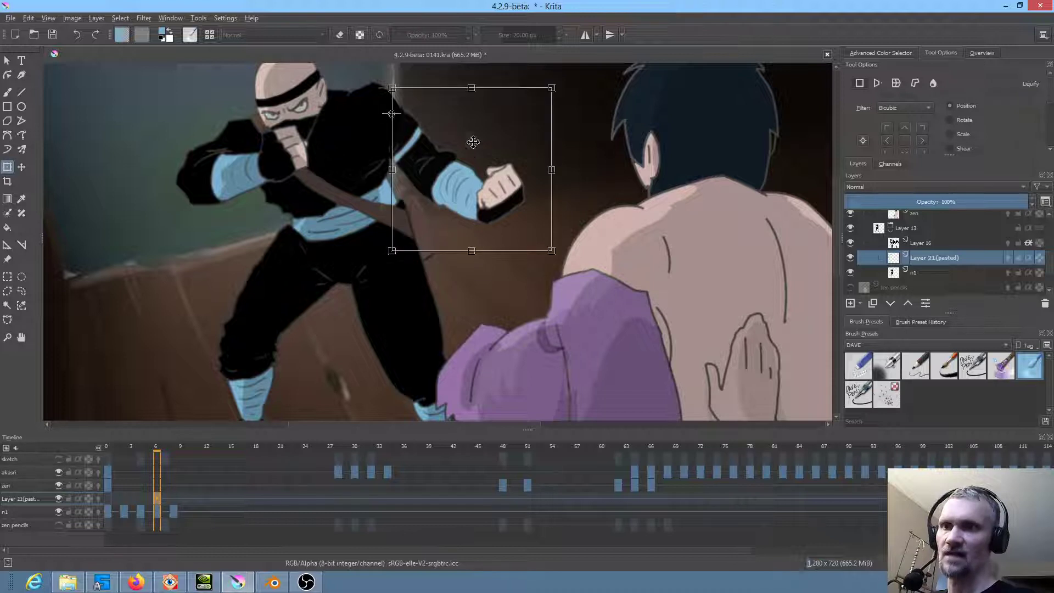
{"action": "left_click_drag", "start_coordinate": [584, 201], "coordinate": [474, 228]}
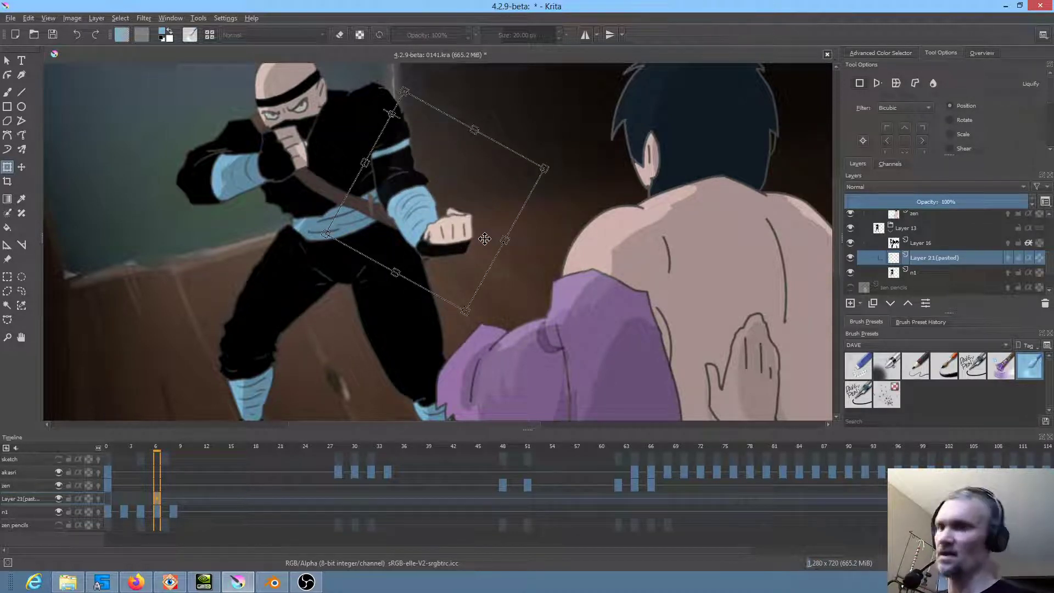
{"action": "key", "text": "l"}
{"action": "mouse_move", "coordinate": [468, 208]}
{"action": "left_mouse_down"}
{"action": "mouse_move", "coordinate": [371, 214]}
{"action": "mouse_move", "coordinate": [417, 105]}
{"action": "mouse_move", "coordinate": [501, 214]}
{"action": "mouse_move", "coordinate": [487, 228]}
{"action": "left_mouse_up"}
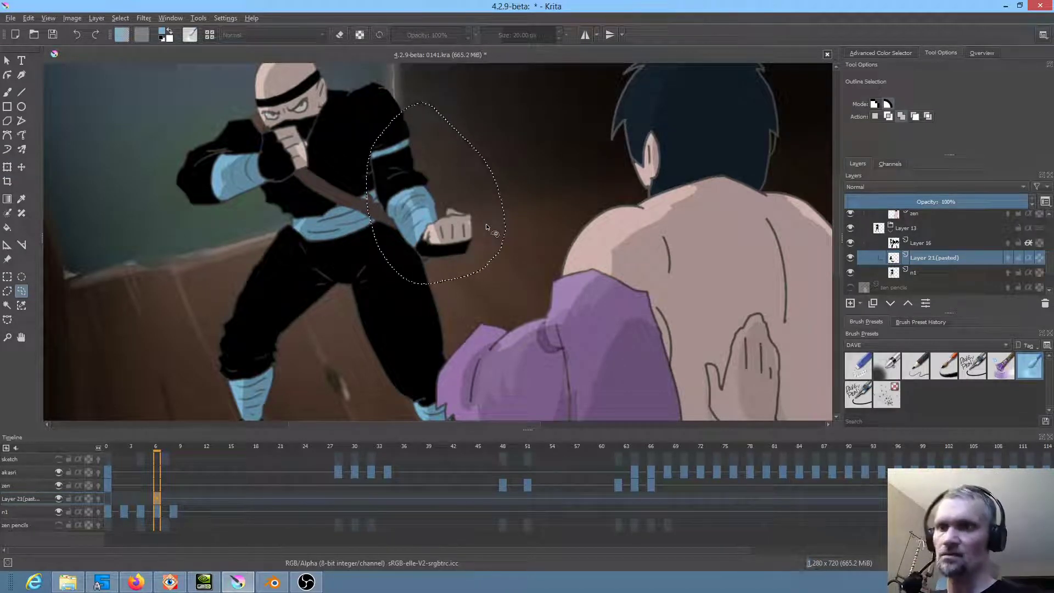
{"action": "key", "text": "ctrl+shift+a"}
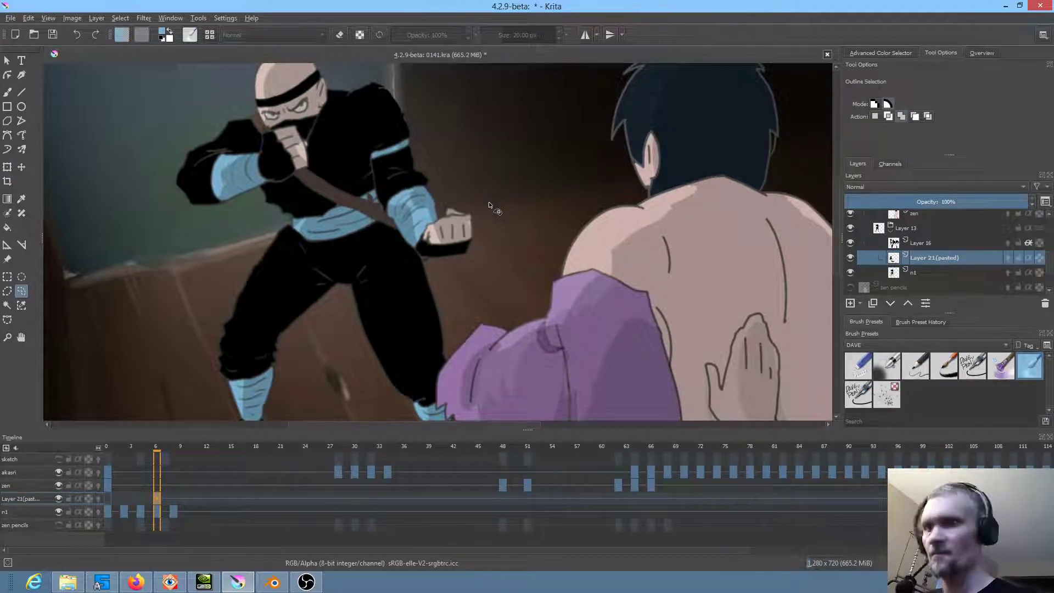
Step: Select only the fist of the copied arm on frame 6 and rotate it counterclockwise, shifting it closer to the forearm
{"action": "left_click_drag", "start_coordinate": [477, 211], "coordinate": [450, 203]}
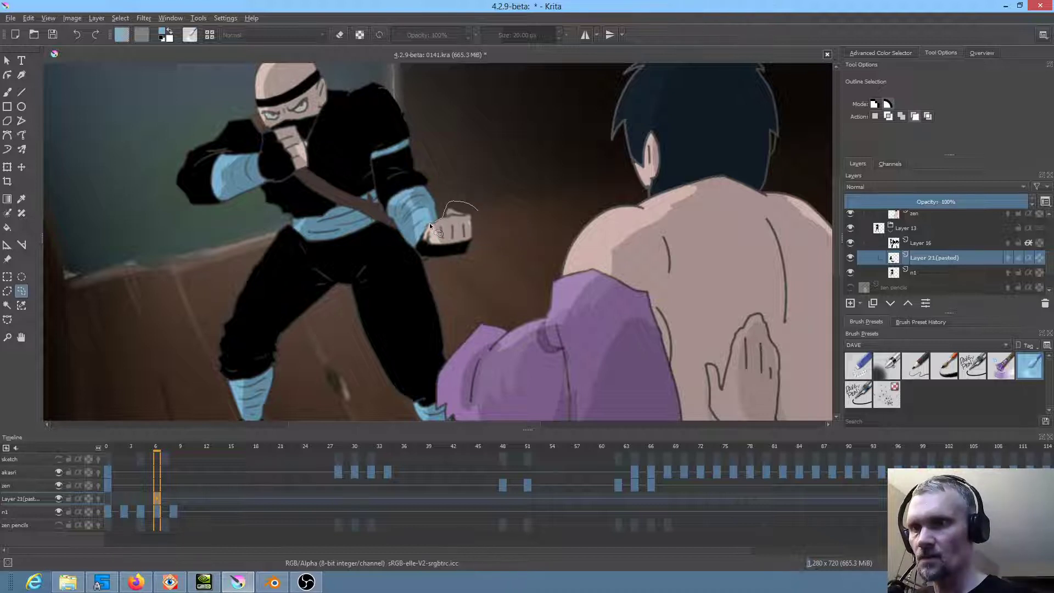
{"action": "mouse_move", "coordinate": [417, 243]}
{"action": "left_mouse_down"}
{"action": "mouse_move", "coordinate": [463, 260]}
{"action": "mouse_move", "coordinate": [479, 210]}
{"action": "left_mouse_up"}
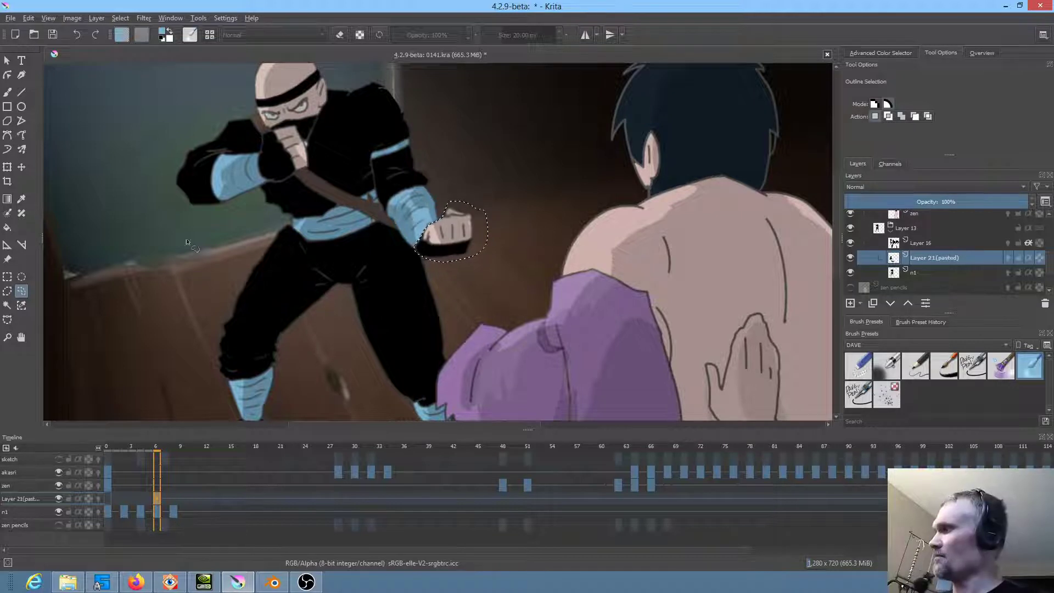
{"action": "left_click", "coordinate": [7, 167]}
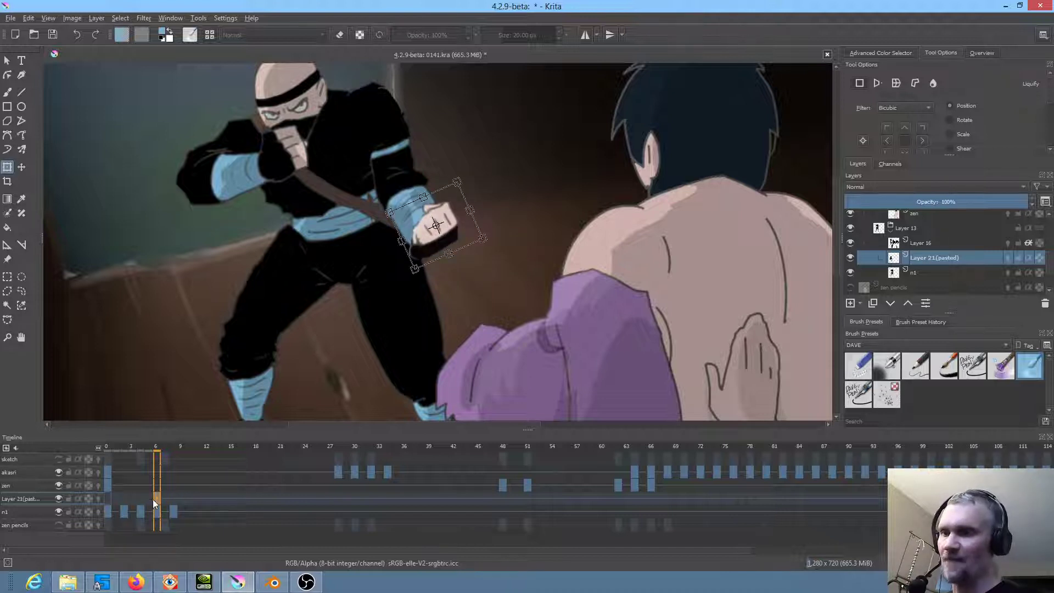
Step: Step through frames 0 to 8 to examine how the ninja's arm poses flow around frame 6
{"action": "left_click", "coordinate": [110, 498]}
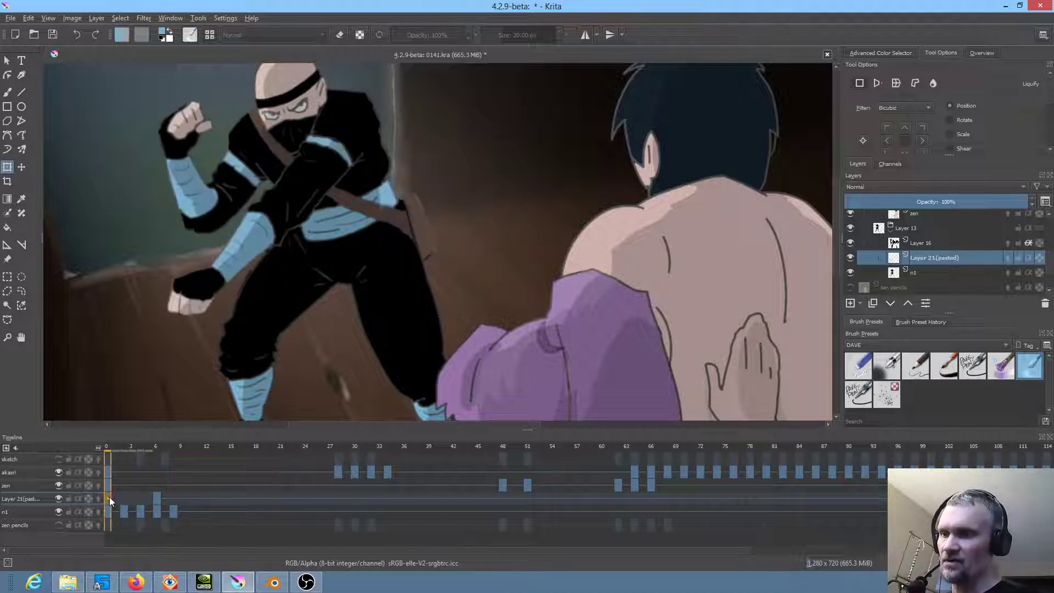
{"action": "left_click", "coordinate": [138, 499]}
{"action": "left_click", "coordinate": [172, 497]}
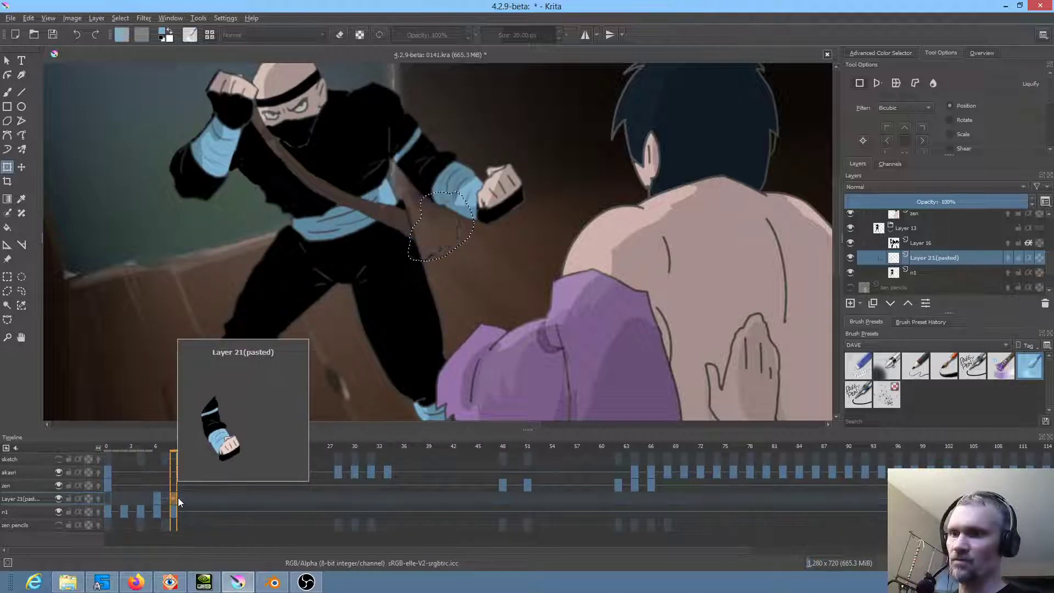
{"action": "left_click", "coordinate": [156, 498]}
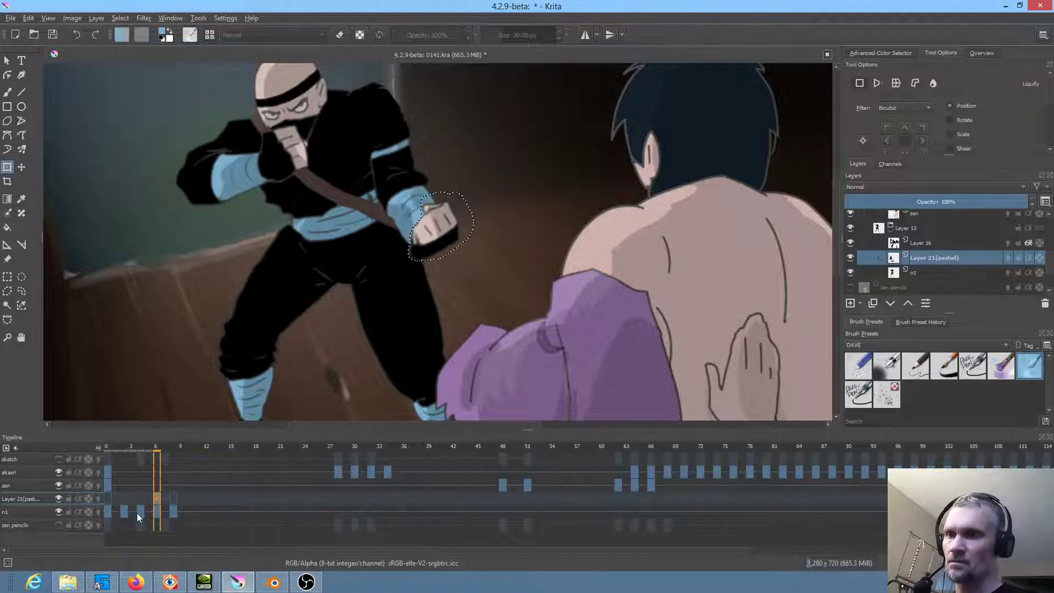
{"action": "left_click", "coordinate": [138, 514]}
{"action": "left_click", "coordinate": [126, 511]}
{"action": "left_click", "coordinate": [107, 509]}
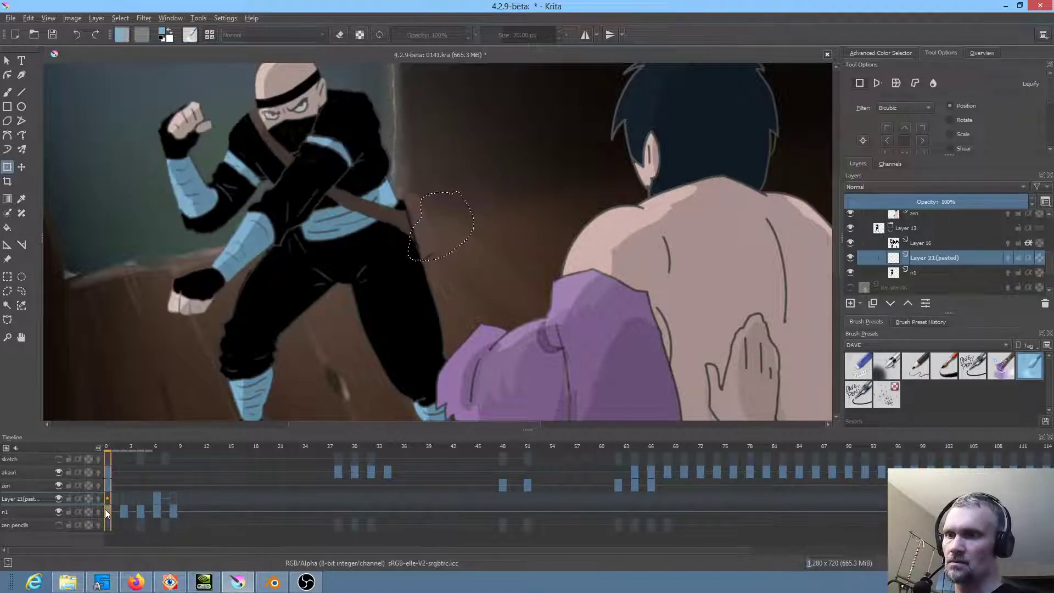
{"action": "left_click", "coordinate": [156, 501]}
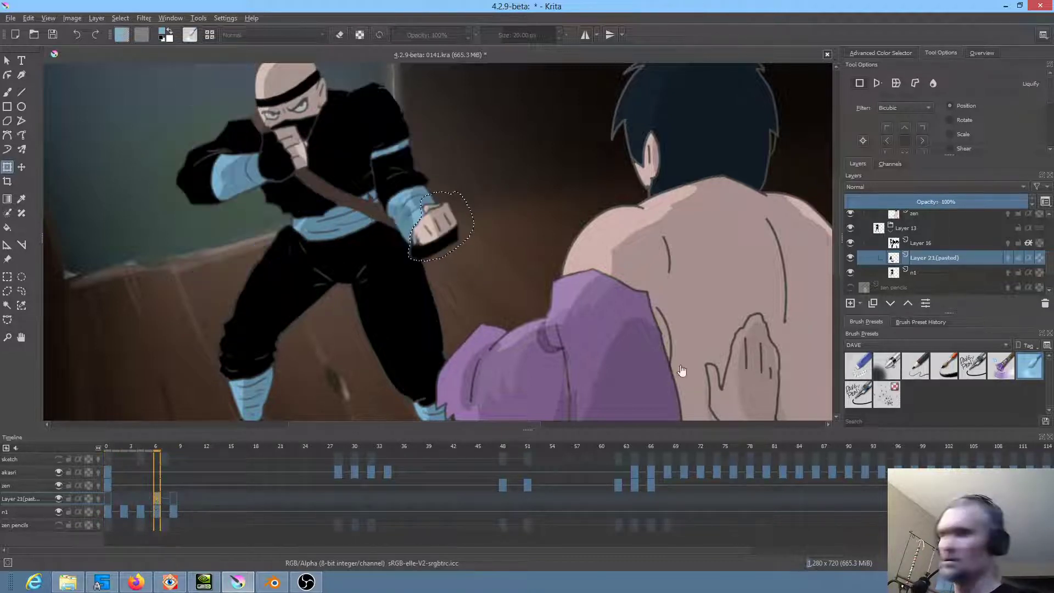
Step: Merge the copied arm layer into the n1 layer below and save the file
{"action": "right_click", "coordinate": [927, 258]}
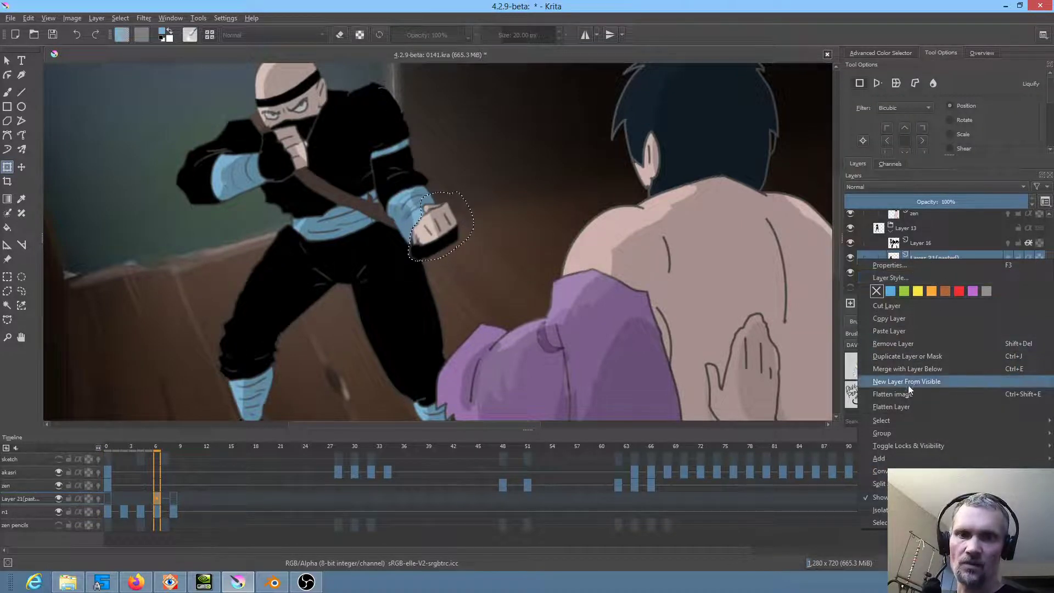
{"action": "left_click", "coordinate": [910, 370]}
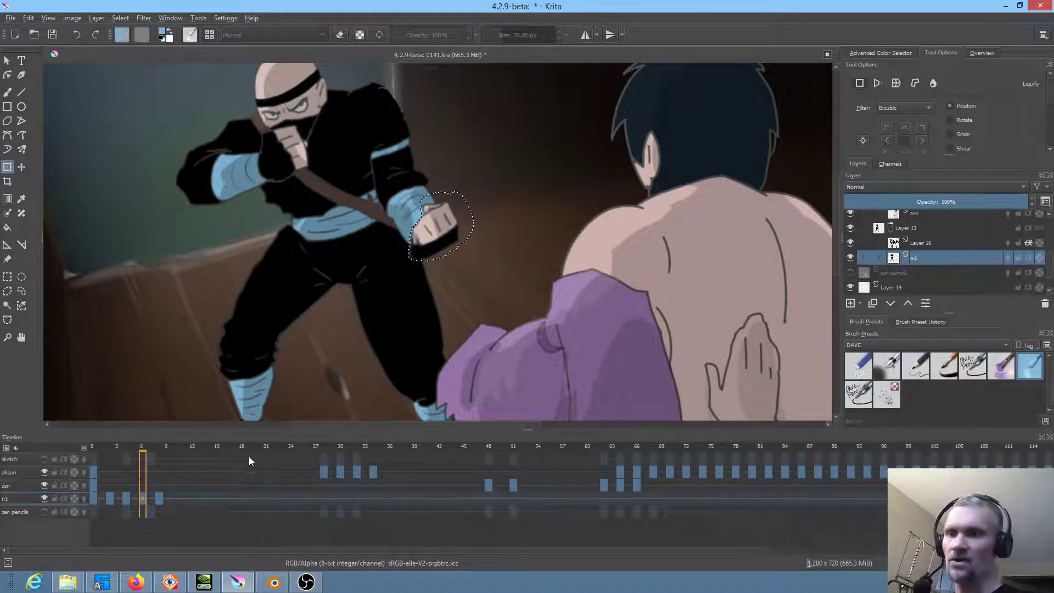
{"action": "left_click", "coordinate": [94, 497]}
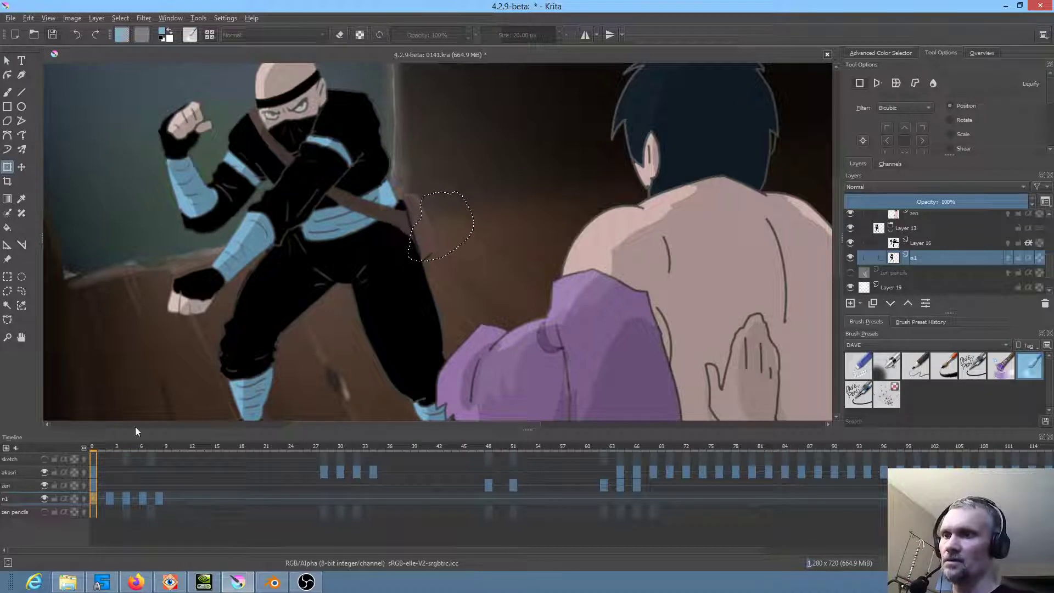
{"action": "key", "text": "ctrl+s"}
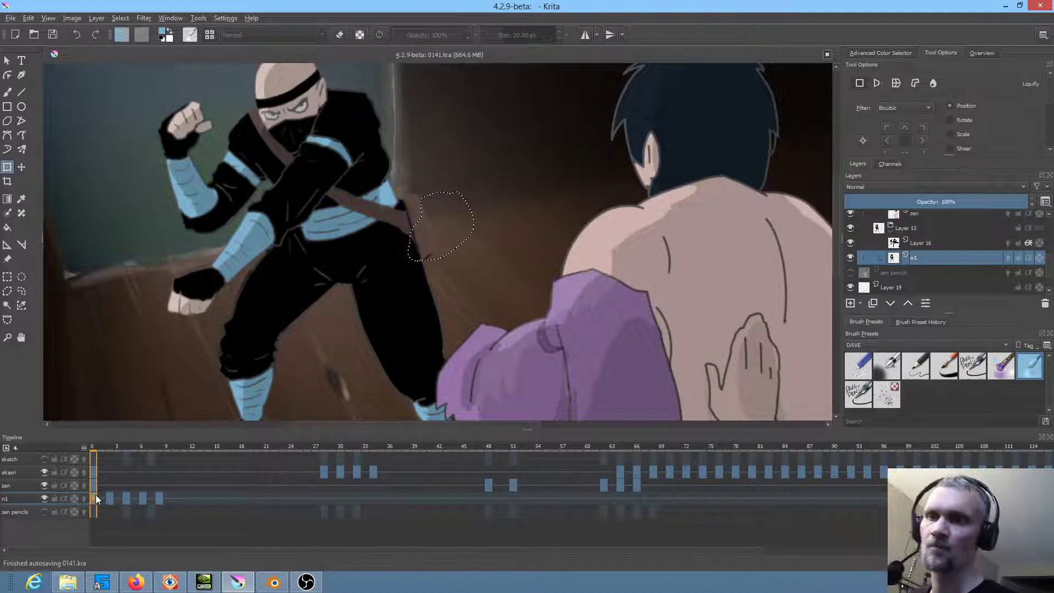
Step: Clear the selection, set the Liquify transform brush to size 549.54 and amount 0.01 on n1's frame 0, and save the file
{"action": "key", "text": "space"}
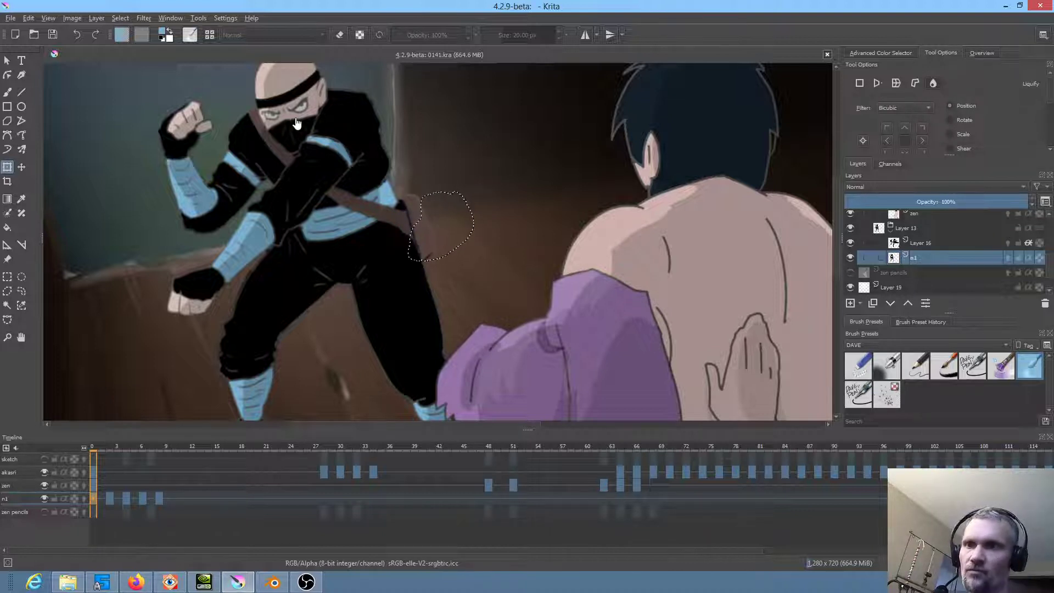
{"action": "left_click", "coordinate": [373, 162]}
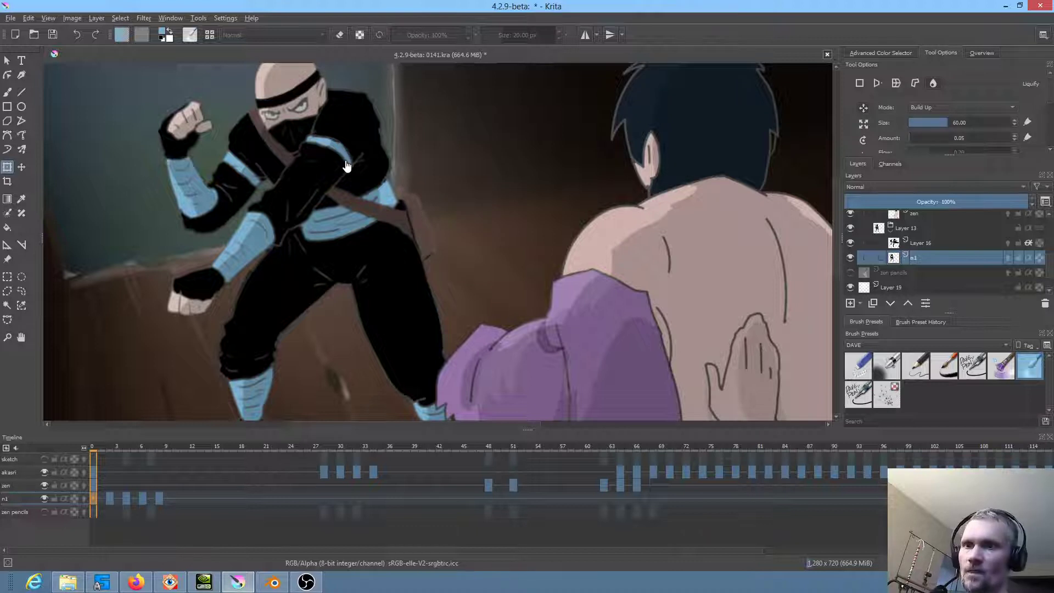
{"action": "left_click", "coordinate": [347, 167]}
{"action": "left_click_drag", "start_coordinate": [392, 174], "coordinate": [462, 178]}
{"action": "mouse_move", "coordinate": [332, 192]}
{"action": "left_mouse_down"}
{"action": "mouse_move", "coordinate": [610, 192]}
{"action": "mouse_move", "coordinate": [365, 192]}
{"action": "left_mouse_up"}
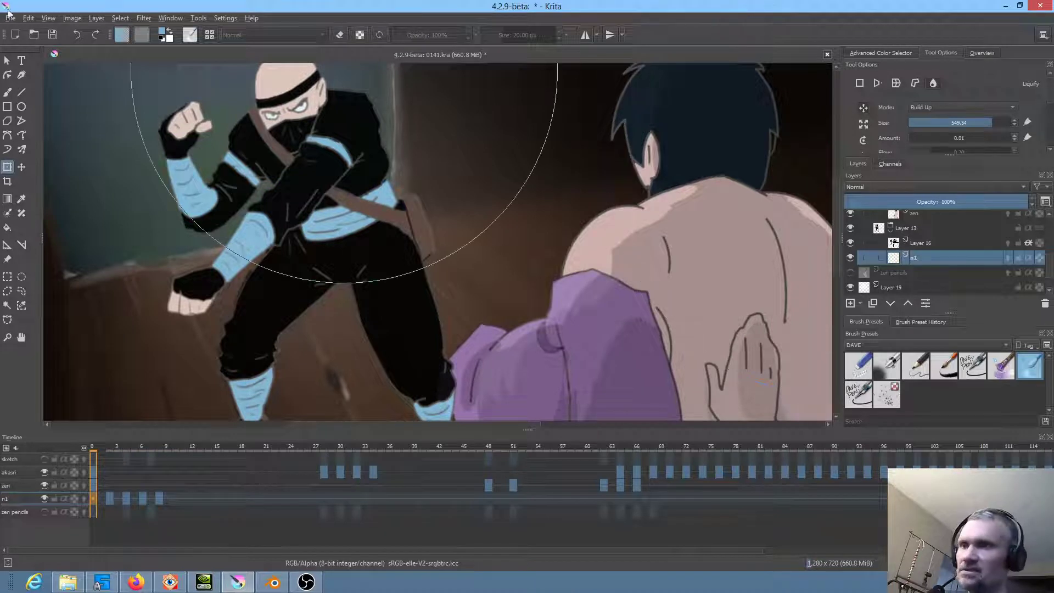
{"action": "left_click", "coordinate": [52, 35]}
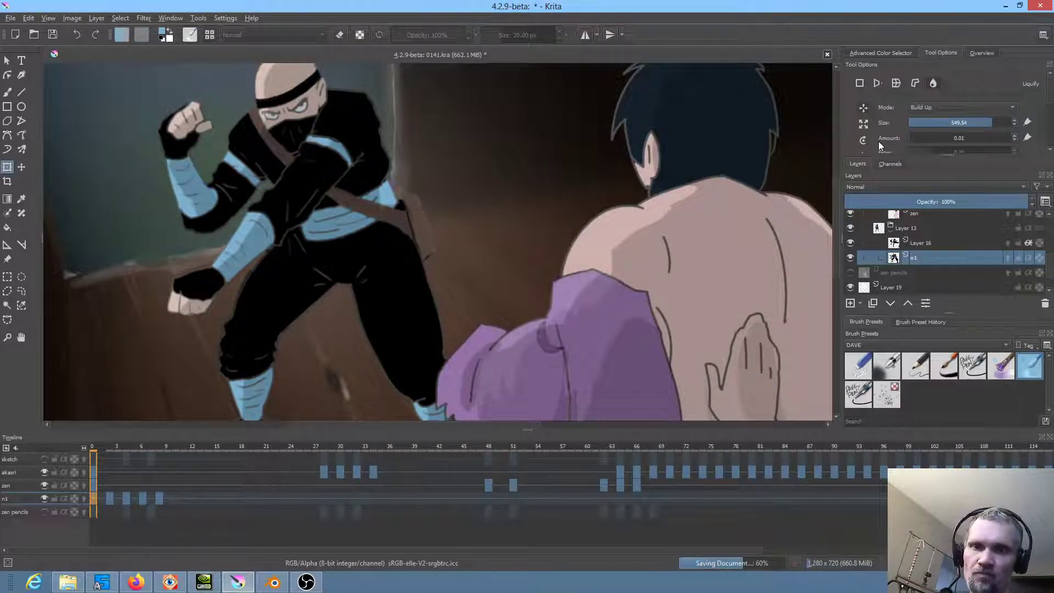
Step: Try a Liquify stroke down the ninja's head and torso on frame 0, and undo it
{"action": "key", "text": "bracketleft"}
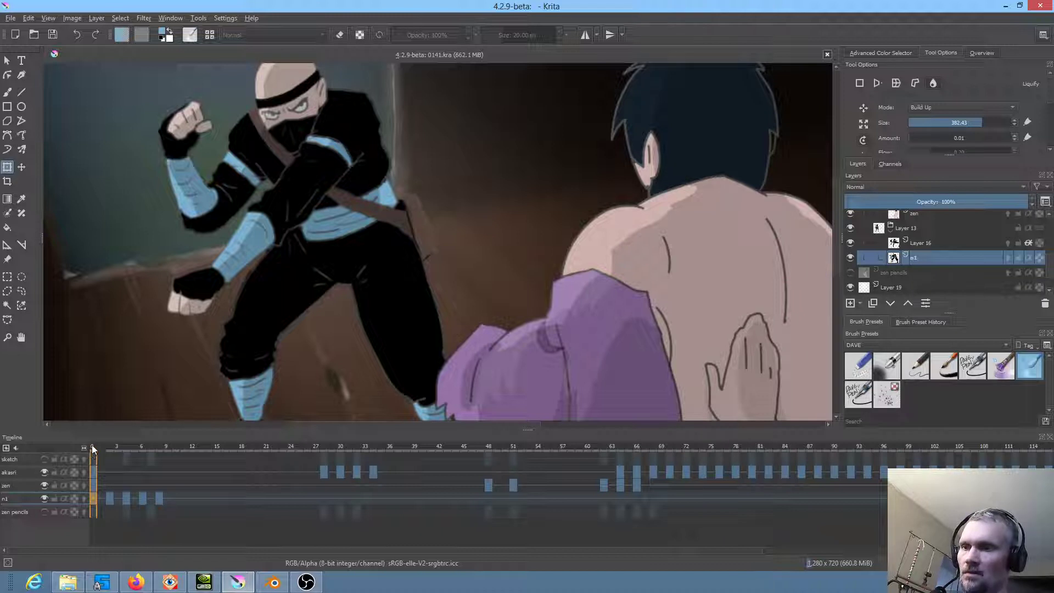
{"action": "mouse_move", "coordinate": [92, 445]}
{"action": "left_mouse_down"}
{"action": "mouse_move", "coordinate": [149, 456]}
{"action": "mouse_move", "coordinate": [66, 448]}
{"action": "mouse_move", "coordinate": [149, 452]}
{"action": "mouse_move", "coordinate": [93, 448]}
{"action": "left_mouse_up"}
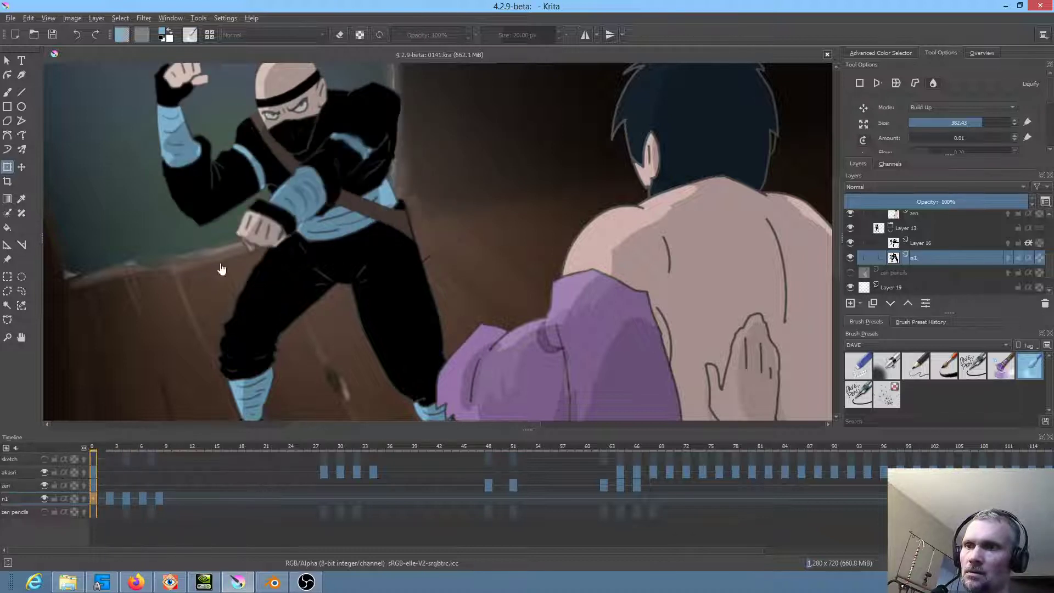
{"action": "left_click", "coordinate": [314, 157]}
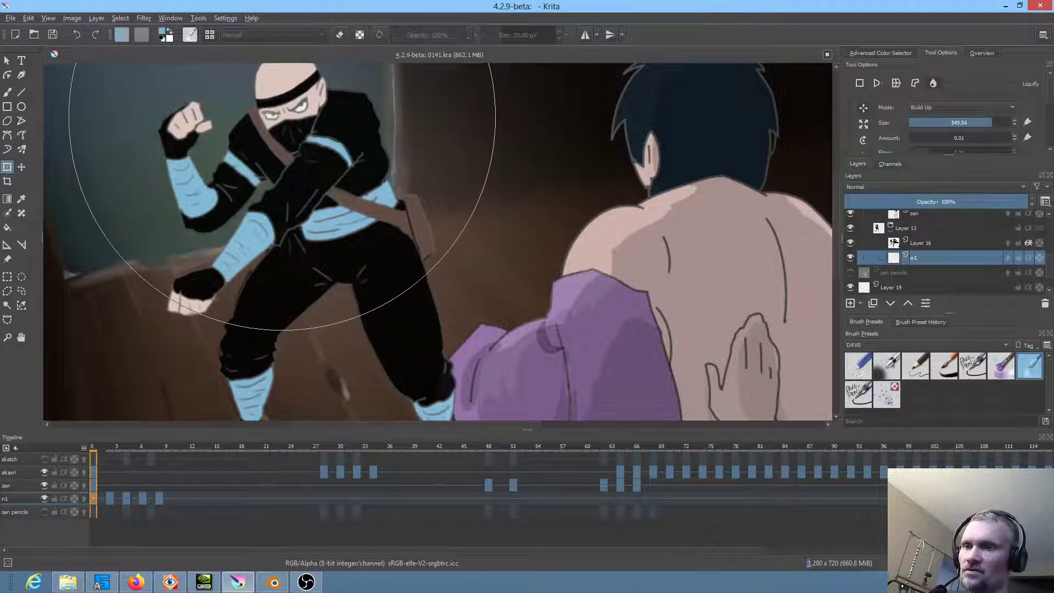
{"action": "left_click_drag", "start_coordinate": [272, 128], "coordinate": [292, 235]}
{"action": "key", "text": "ctrl+z"}
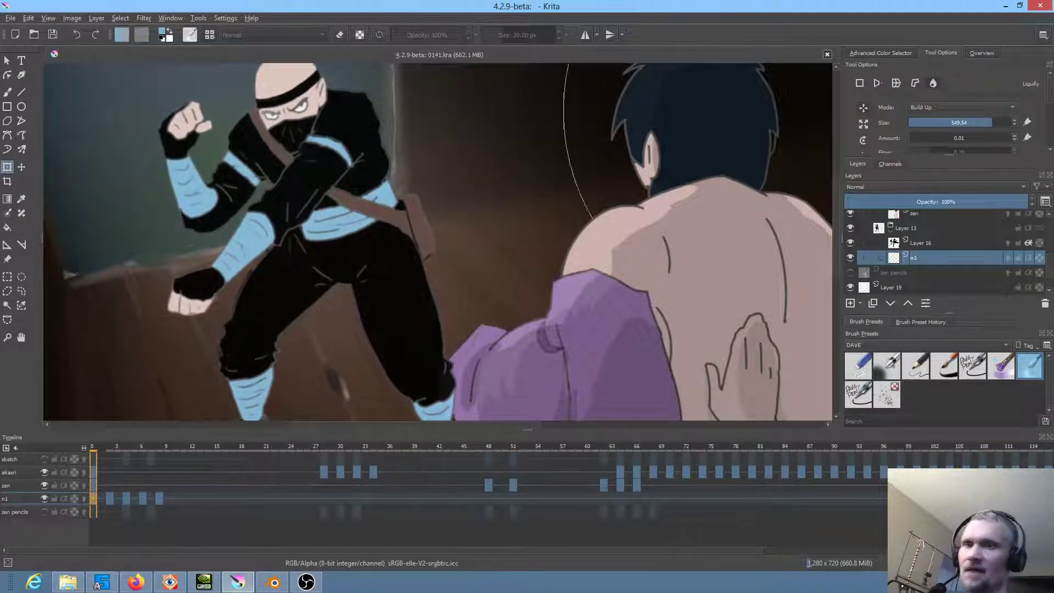
Step: Twist the ninja's body slightly clockwise on frames 0 and 2 using an enlarged Liquify rotate brush with Reverse enabled
{"action": "scroll", "coordinate": [923, 146], "scroll_direction": "down", "scroll_amount": 3}
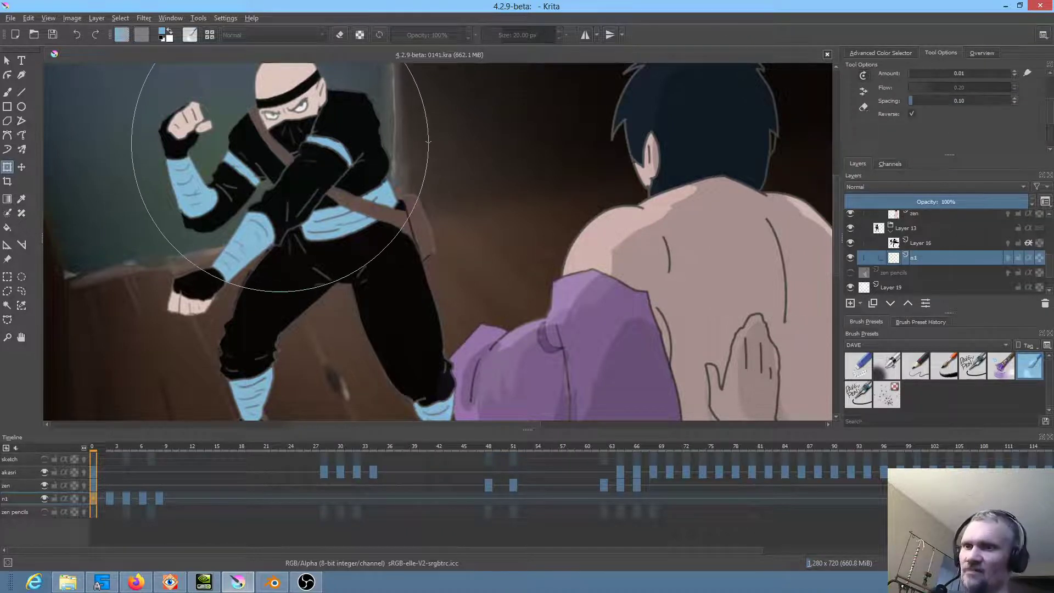
{"action": "left_click_drag", "start_coordinate": [284, 147], "coordinate": [453, 148], "text": "shift"}
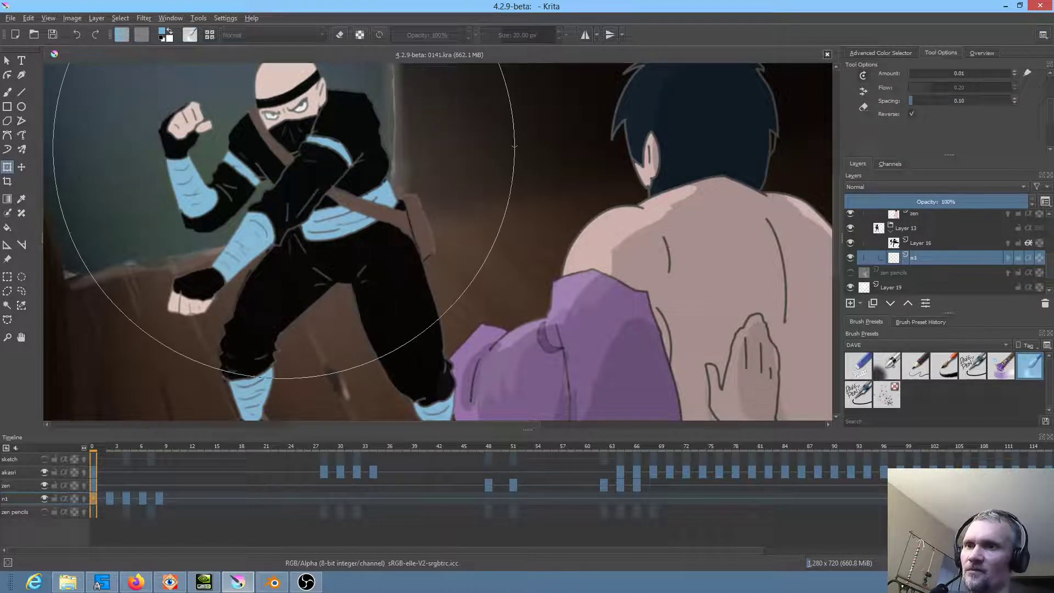
{"action": "left_click", "coordinate": [282, 140]}
{"action": "left_click_drag", "start_coordinate": [282, 139], "coordinate": [288, 157]}
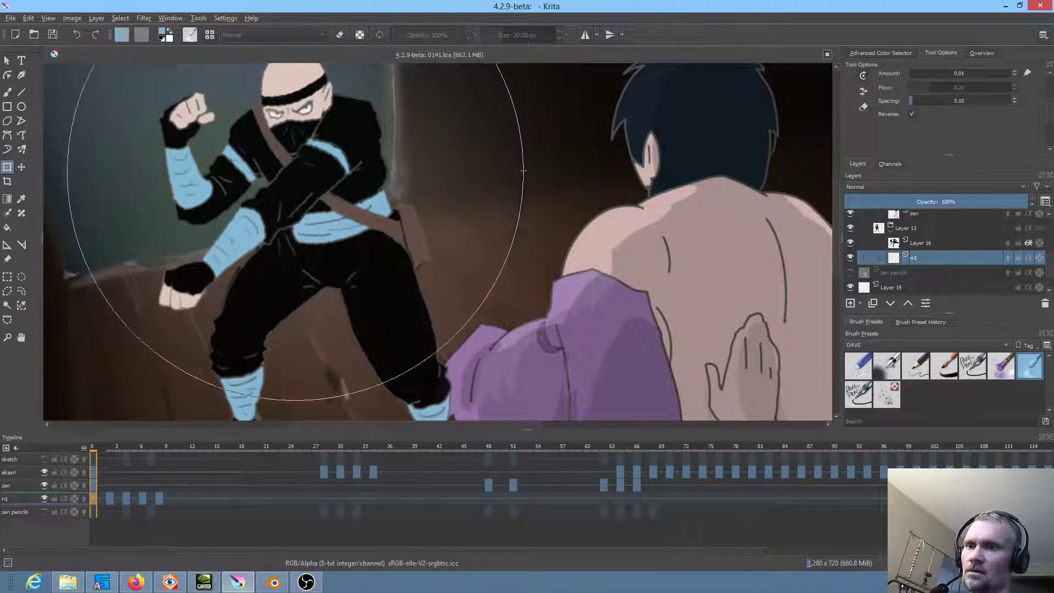
{"action": "left_click", "coordinate": [109, 497]}
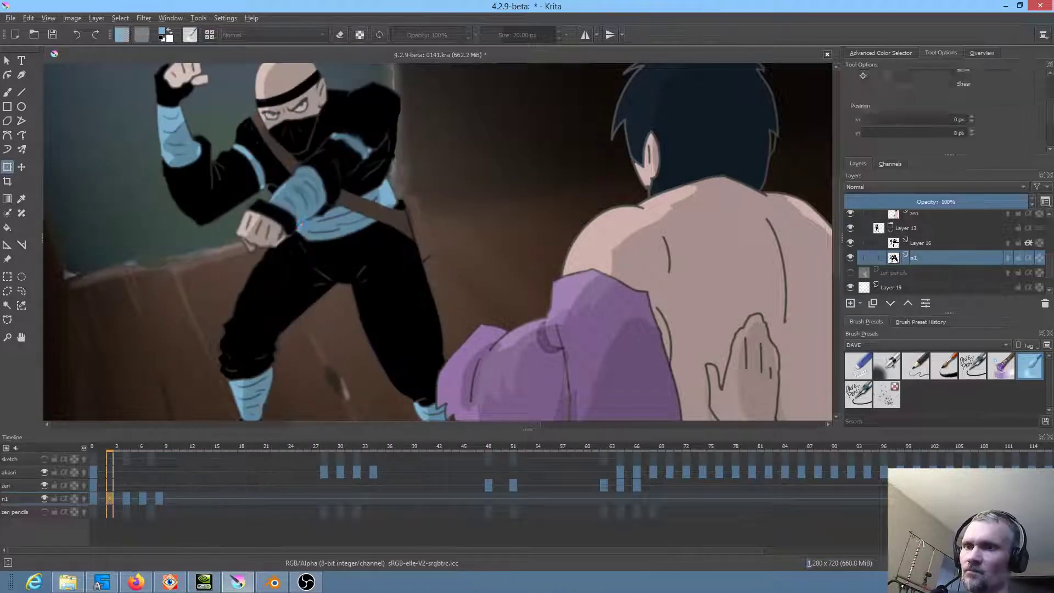
{"action": "left_click_drag", "start_coordinate": [314, 132], "coordinate": [310, 154]}
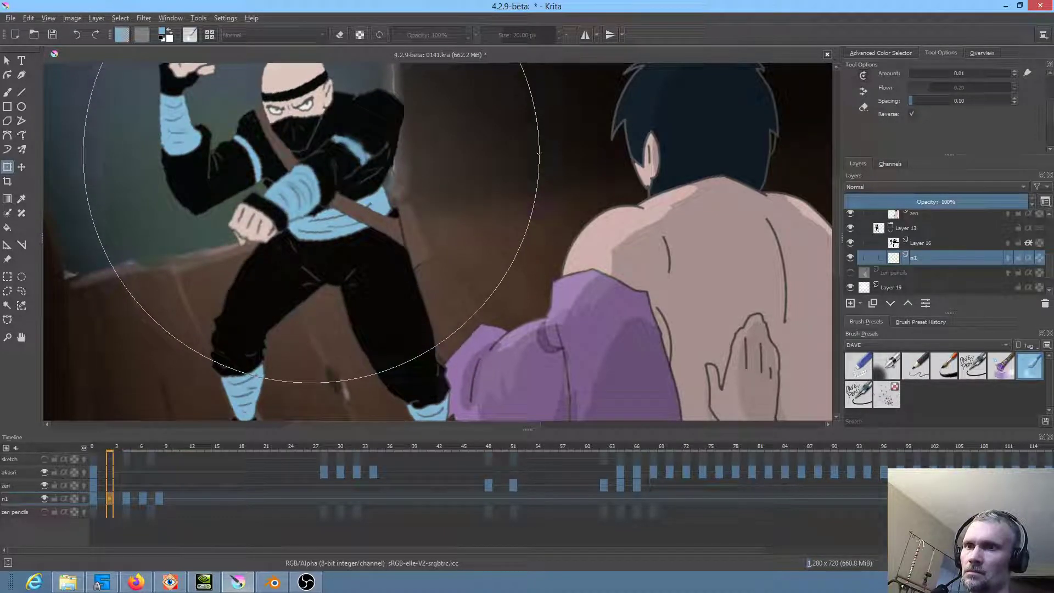
Step: Twist the ninja's body slightly clockwise on n1's frame 4 with the Liquify rotate brush, then go to frame 6
{"action": "left_click", "coordinate": [126, 499]}
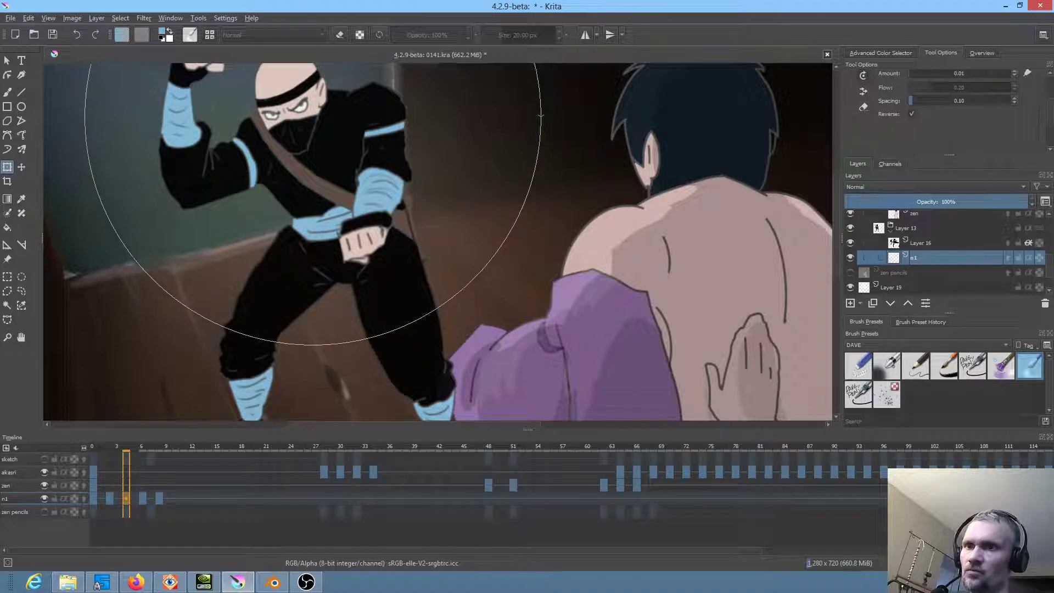
{"action": "left_click_drag", "start_coordinate": [313, 123], "coordinate": [313, 133]}
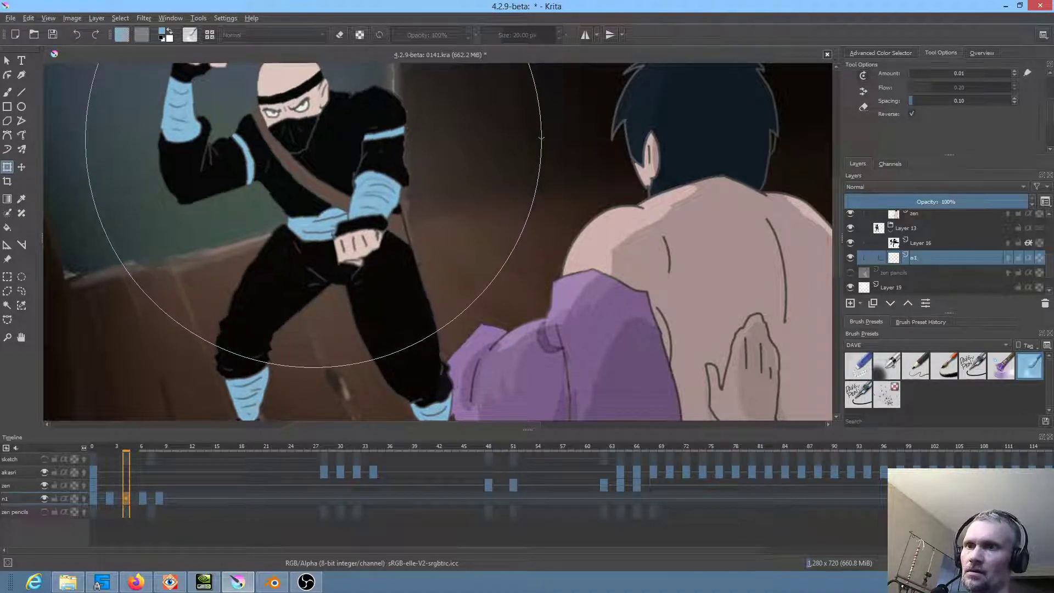
{"action": "left_click", "coordinate": [143, 498]}
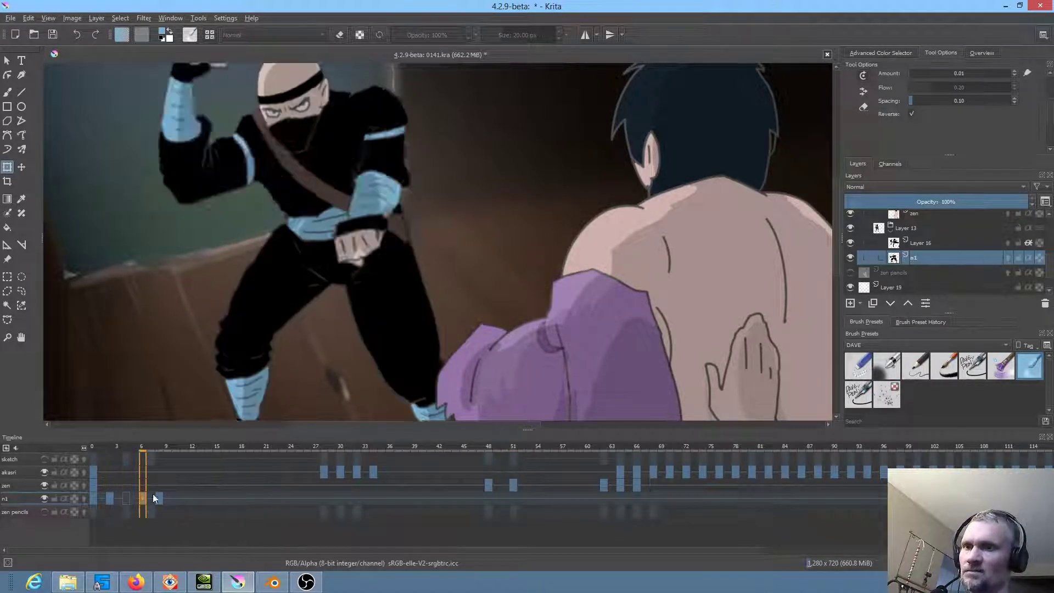
Step: Play the ninja's punching animation from frame 0 to check the adjusted body poses
{"action": "left_click", "coordinate": [93, 497]}
{"action": "key", "text": "space"}
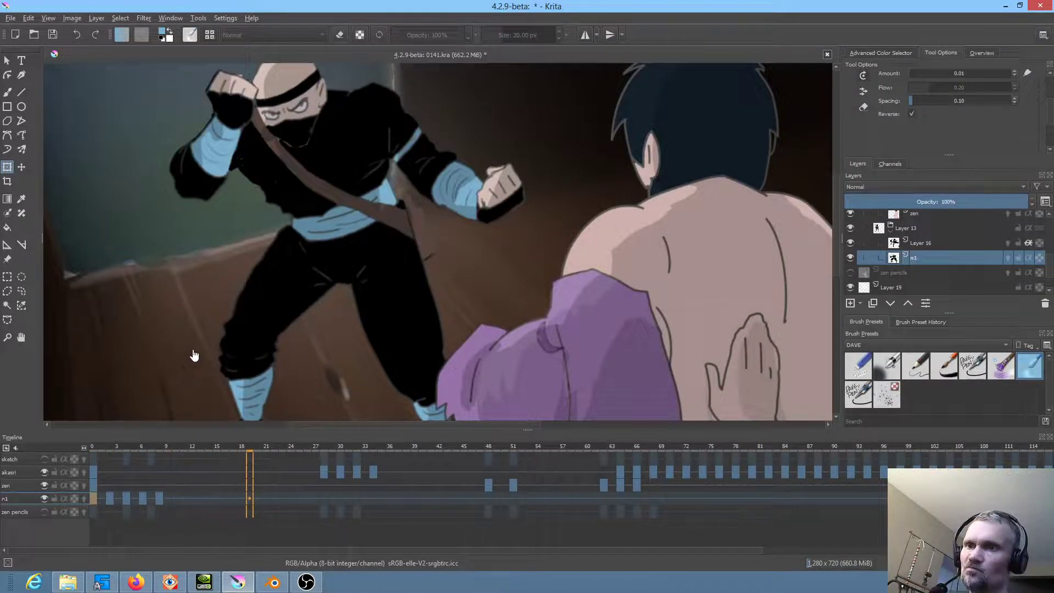
{"action": "key", "text": "space"}
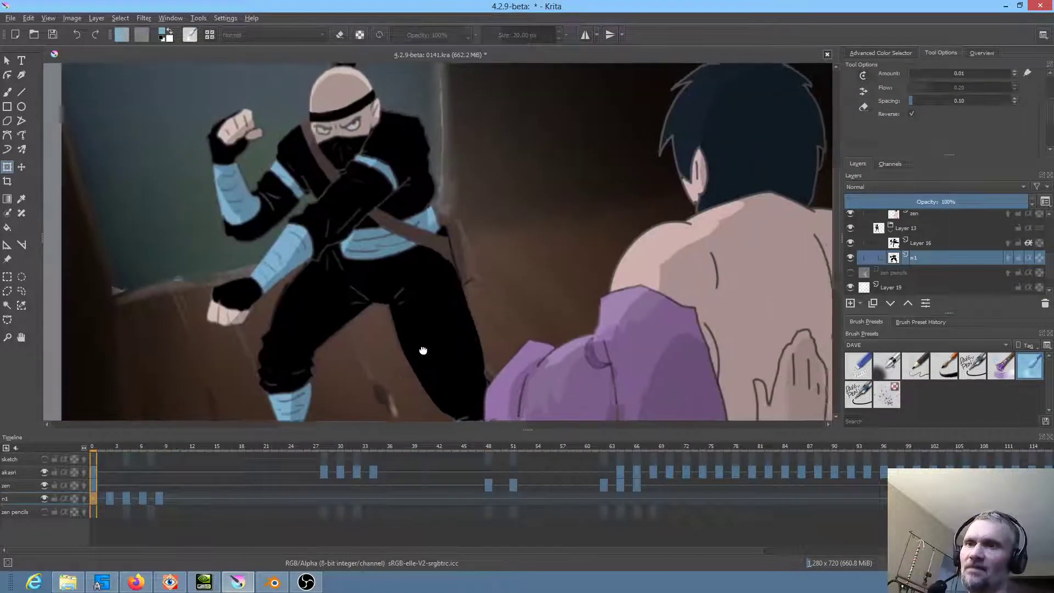
{"action": "key", "text": "space"}
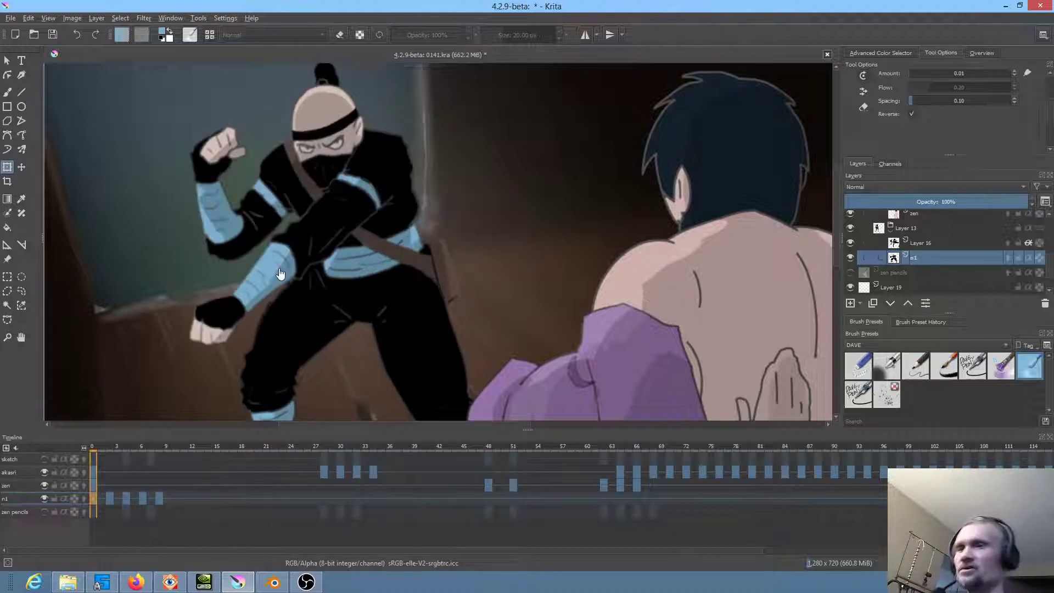
Step: Save the file and render frames 0 to 160 at 24 fps as the MPEG-4 video 0141.mp4
{"action": "key", "text": "ctrl+s"}
{"action": "scroll", "coordinate": [421, 299], "scroll_direction": "down", "scroll_amount": 3}
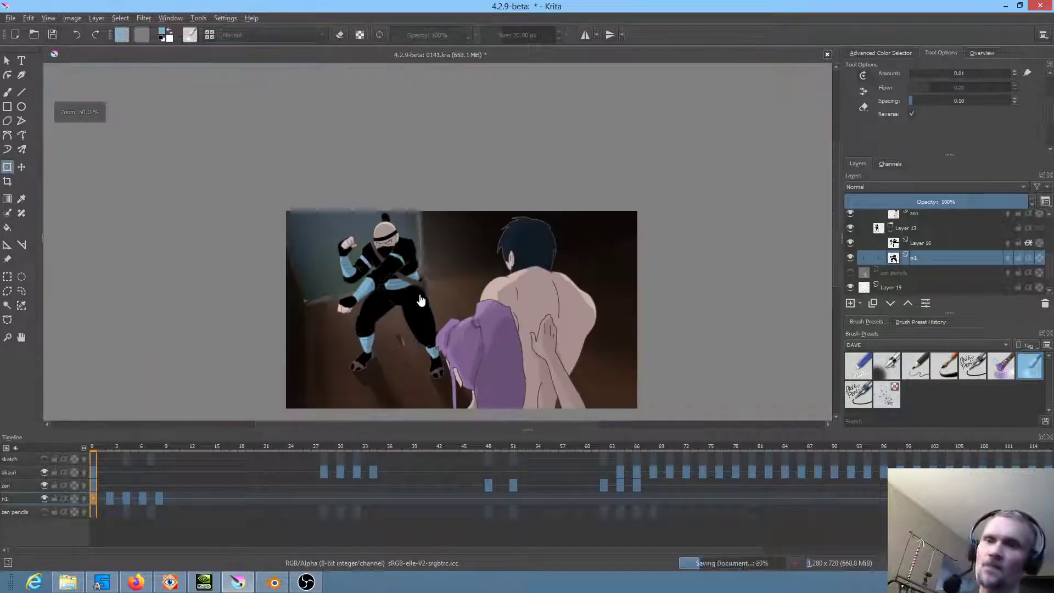
{"action": "left_click_drag", "start_coordinate": [504, 328], "coordinate": [485, 289]}
{"action": "scroll", "coordinate": [485, 294], "scroll_direction": "up", "scroll_amount": 2}
{"action": "scroll", "coordinate": [485, 297], "scroll_direction": "down", "scroll_amount": 1}
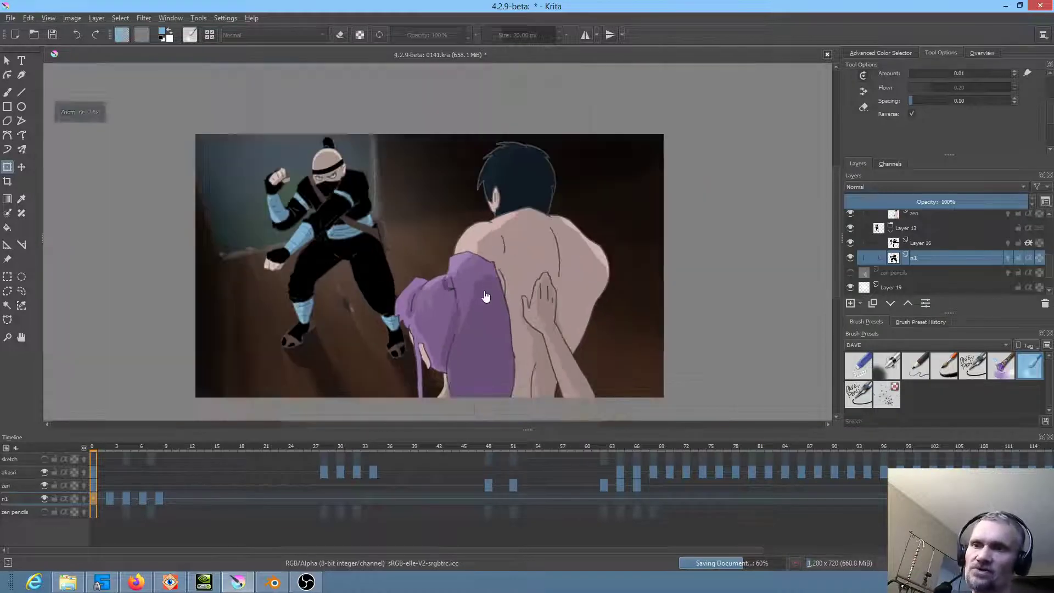
{"action": "key", "text": "space"}
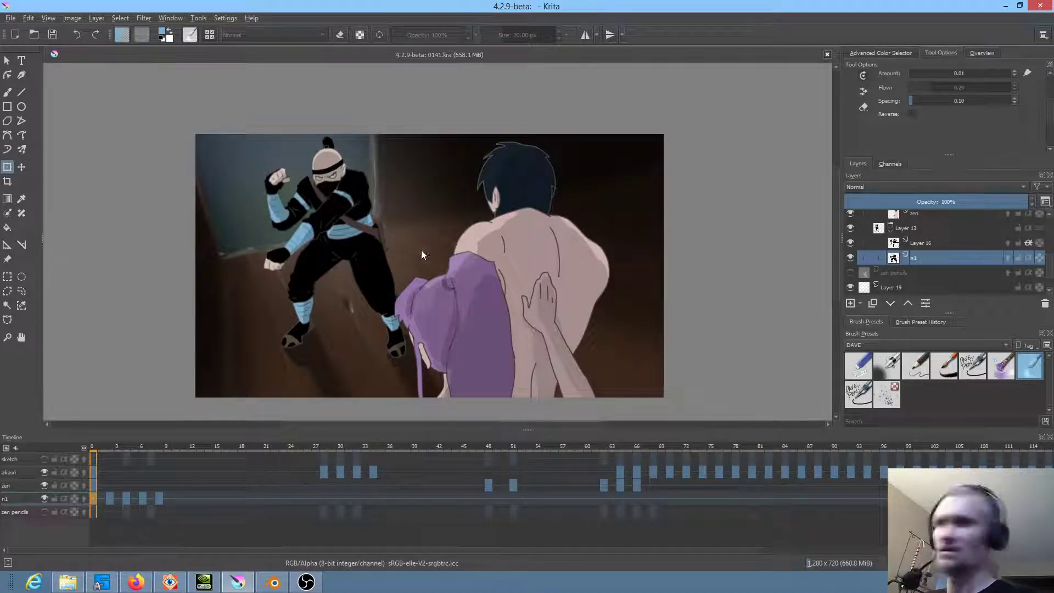
{"action": "key", "text": "ctrl+r"}
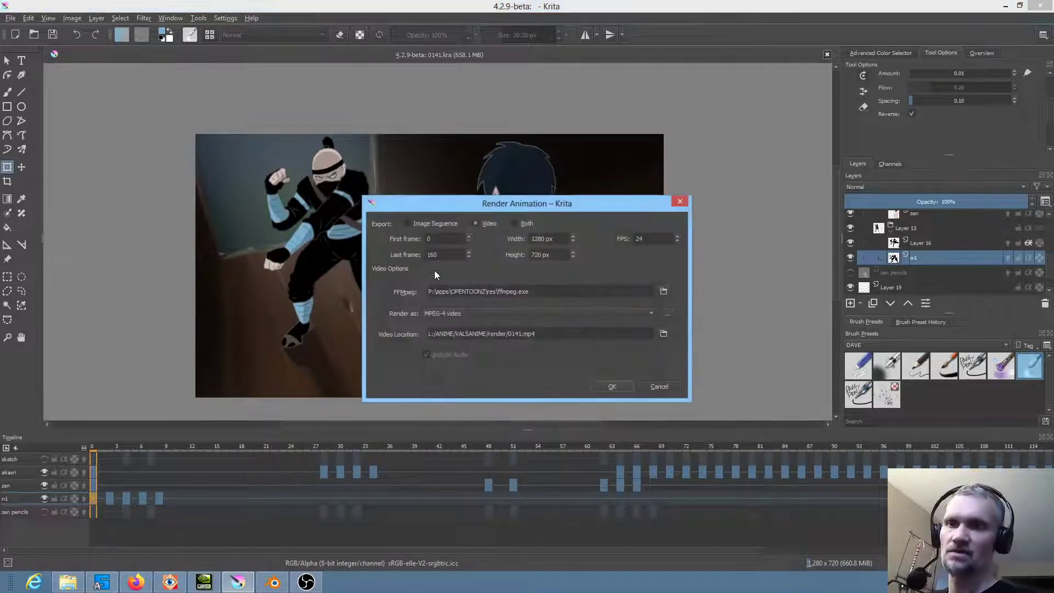
{"action": "left_click", "coordinate": [616, 386]}
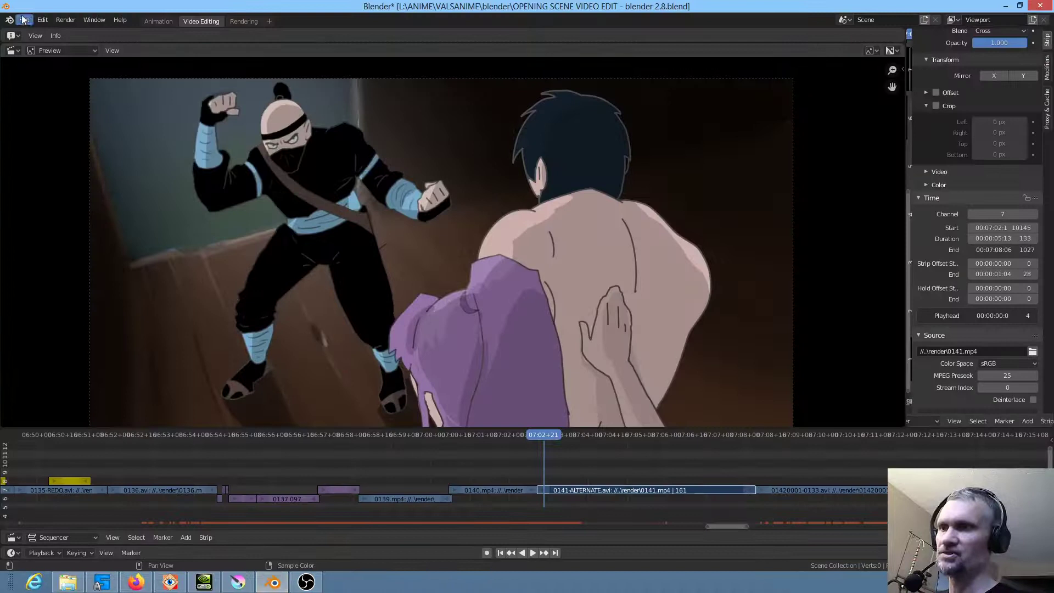
Step: In Blender, start a new project while saving the changes to the opening scene video edit, and return to Krita
{"action": "left_click", "coordinate": [23, 20]}
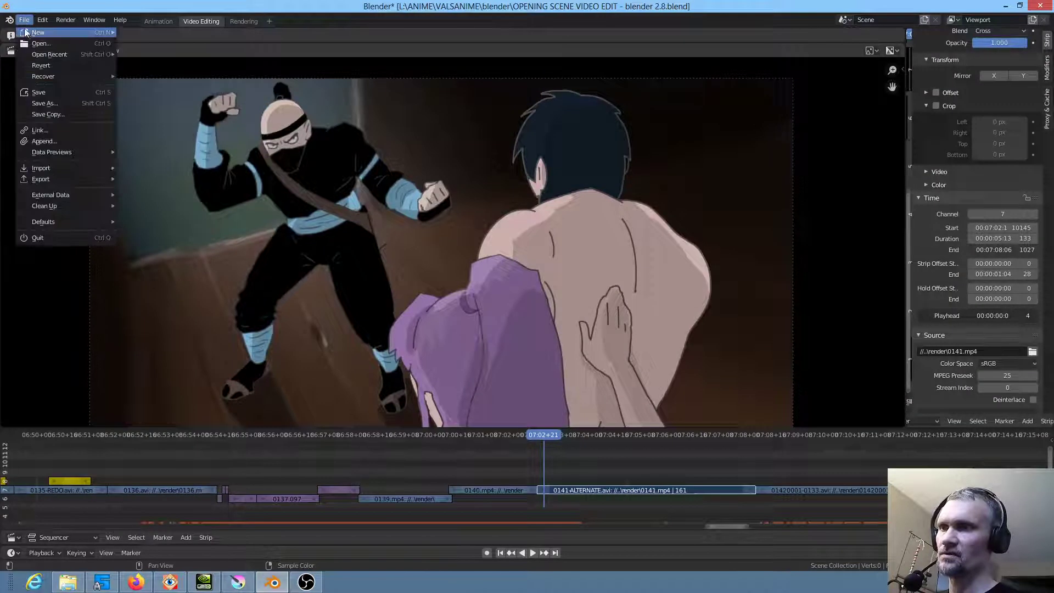
{"action": "mouse_move", "coordinate": [24, 28]}
{"action": "left_click", "coordinate": [153, 35]}
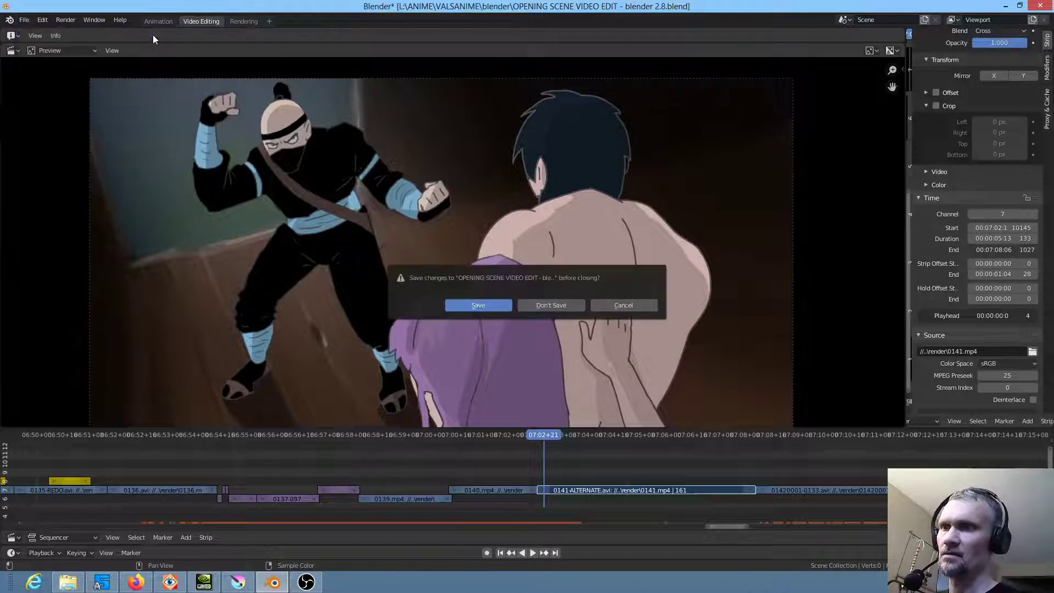
{"action": "left_click", "coordinate": [471, 304]}
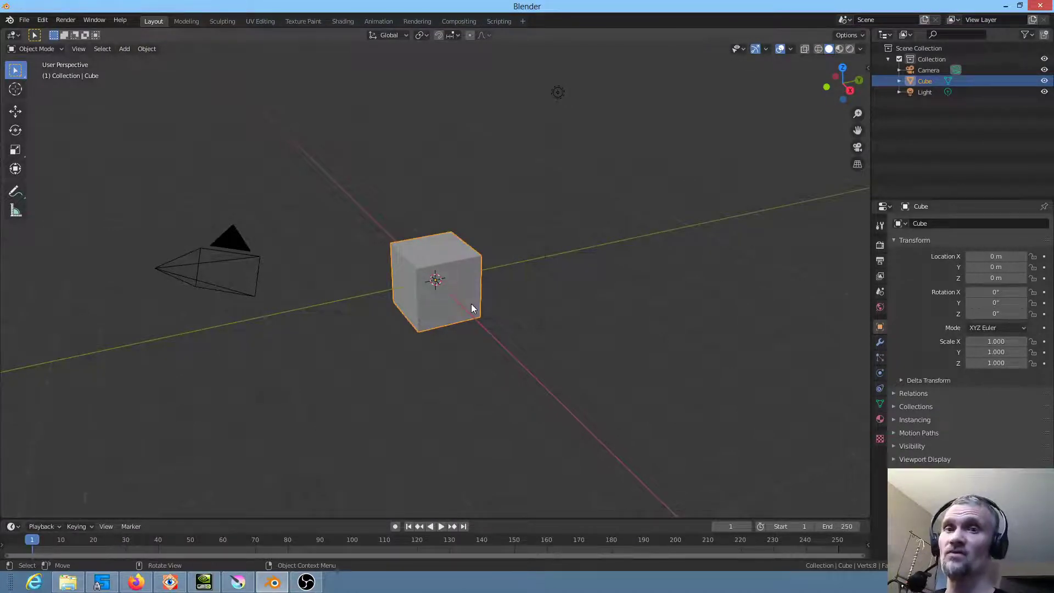
{"action": "left_click", "coordinate": [238, 582]}
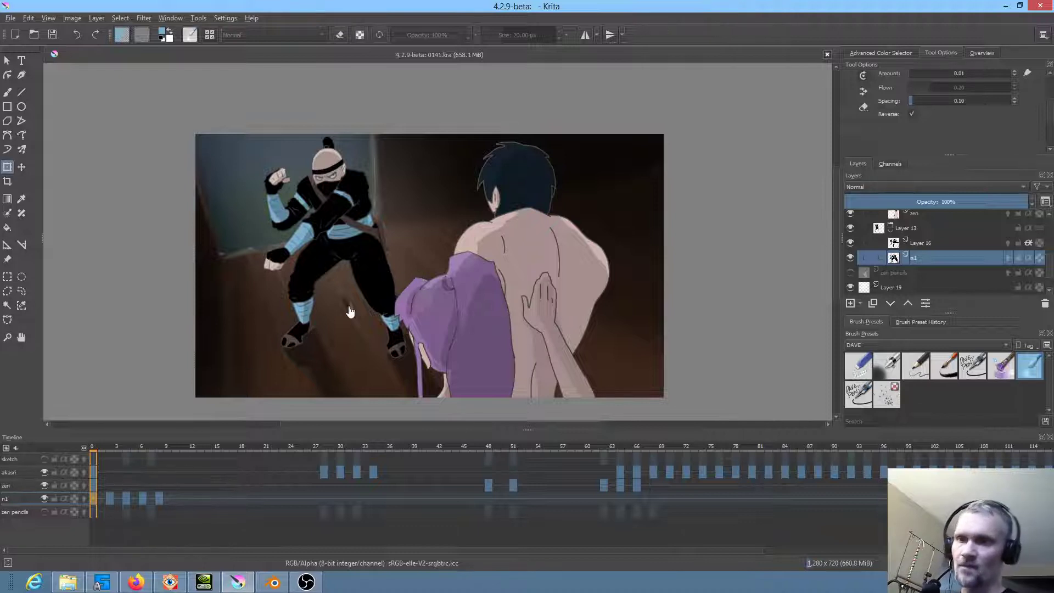
Step: Switch to Blender and reopen the recent file "OPENING SCENE VIDEO EDIT - blender 2.8.blend"
{"action": "left_click", "coordinate": [283, 588]}
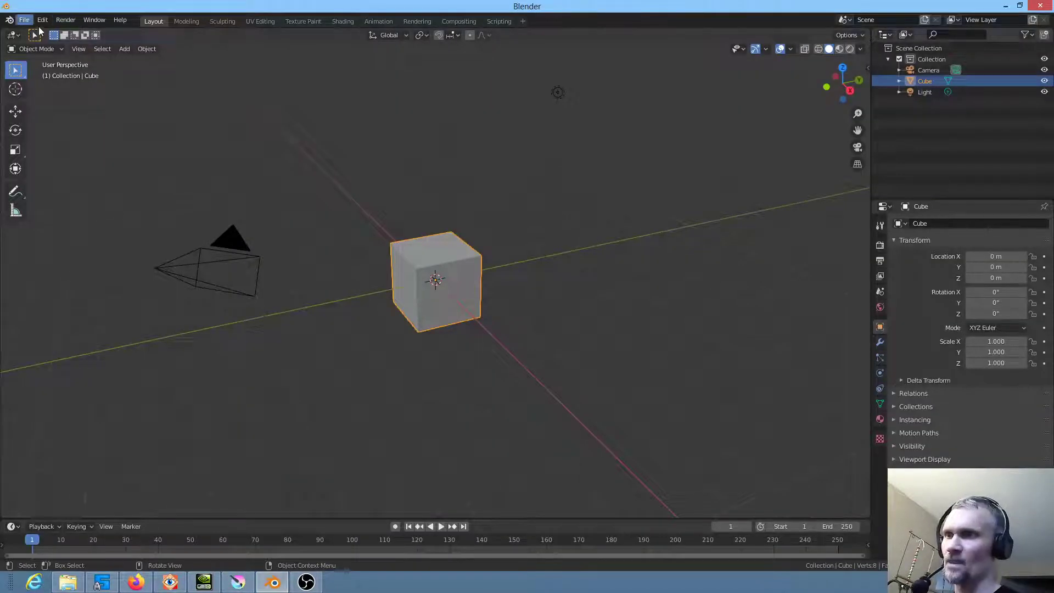
{"action": "left_click", "coordinate": [42, 19]}
{"action": "left_click", "coordinate": [62, 58]}
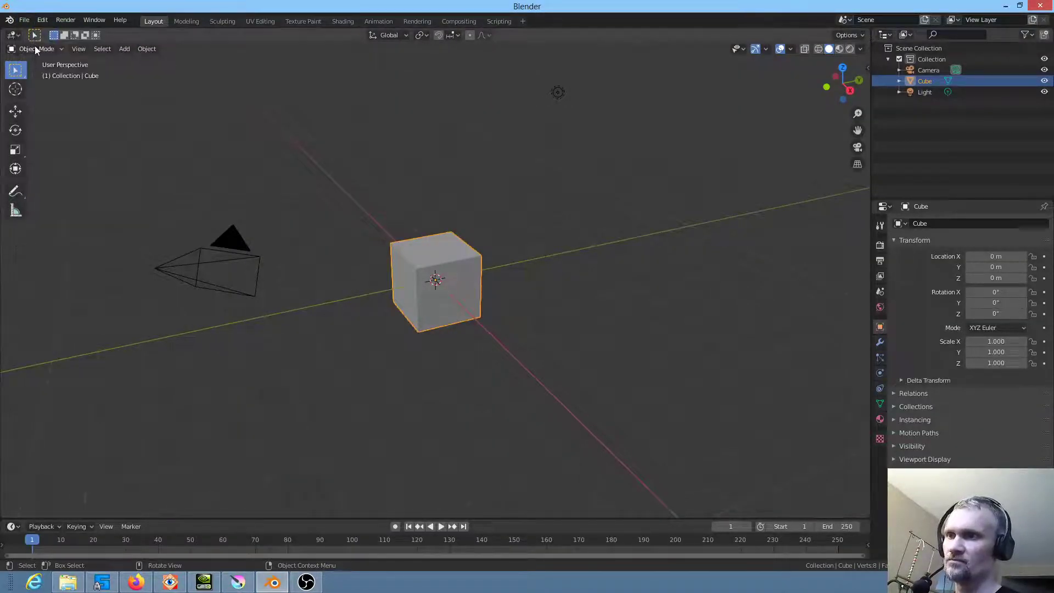
{"action": "left_click", "coordinate": [24, 20]}
{"action": "mouse_move", "coordinate": [52, 54]}
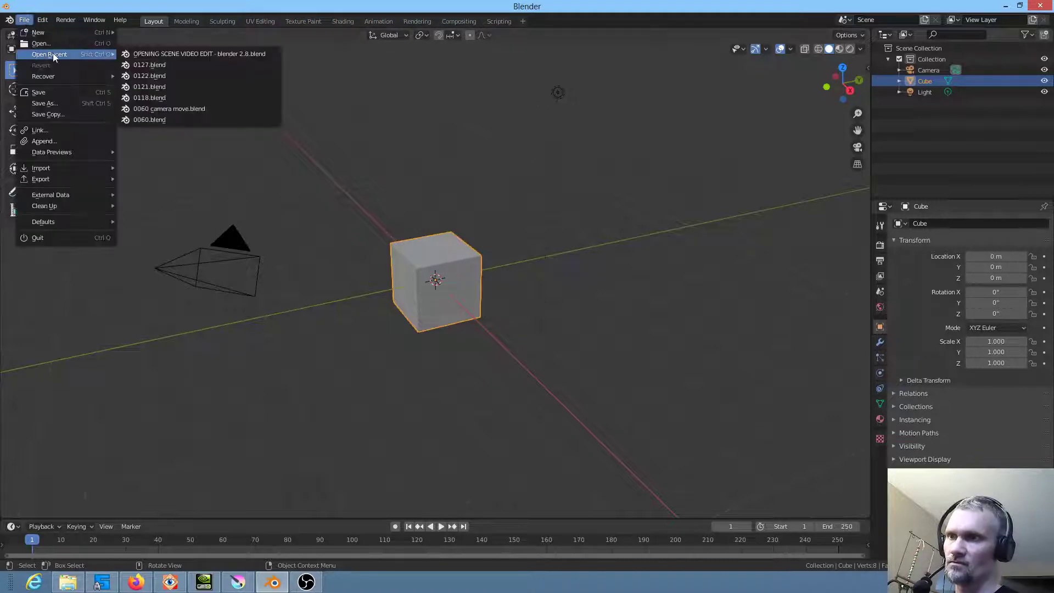
{"action": "left_click", "coordinate": [183, 53]}
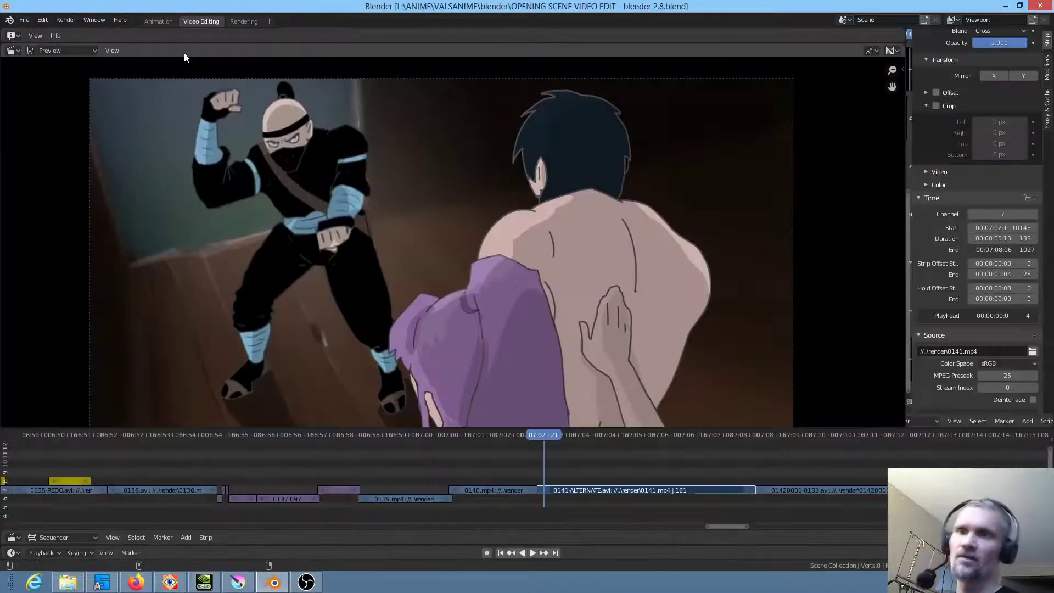
Step: Play the video edit from just before the 0141-ALTERNATE strip to review the rendered ninja animation
{"action": "left_click", "coordinate": [489, 438]}
{"action": "scroll", "coordinate": [498, 463], "scroll_direction": "down", "scroll_amount": 6}
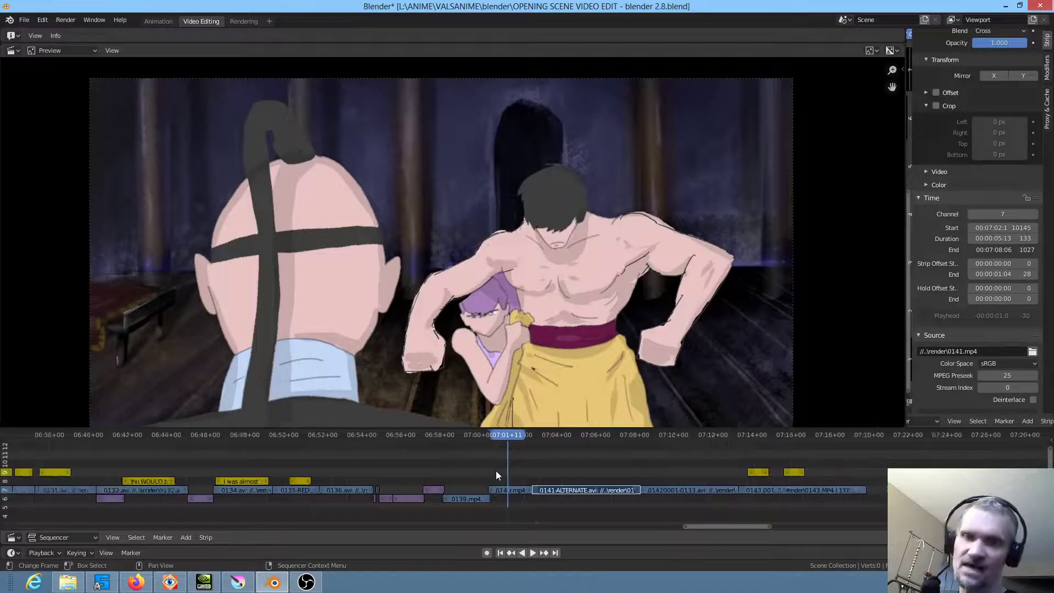
{"action": "key", "text": "space"}
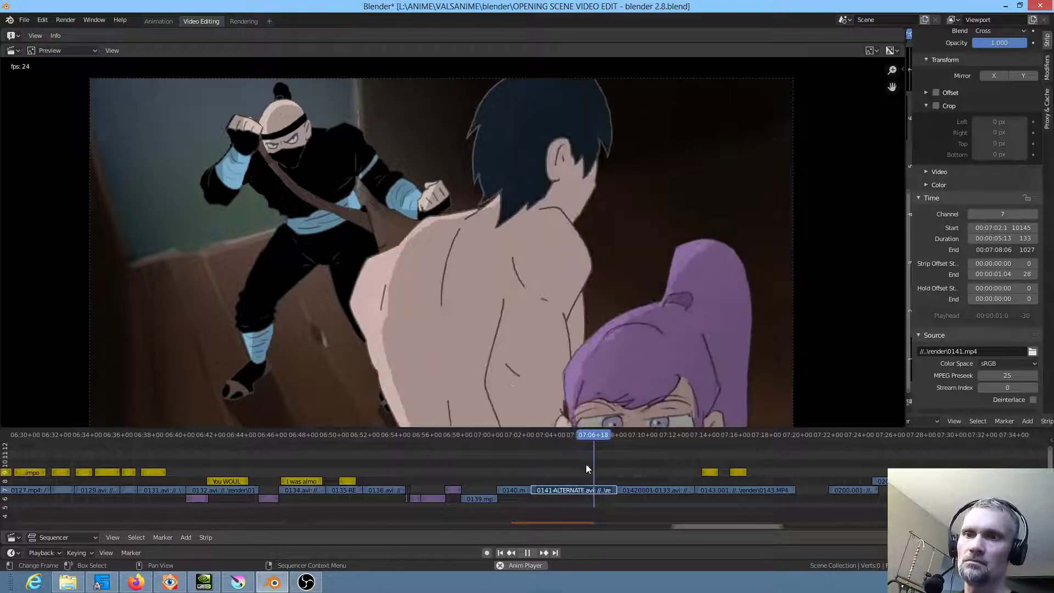
{"action": "key", "text": "space"}
{"action": "left_click", "coordinate": [516, 434]}
{"action": "key", "text": "space"}
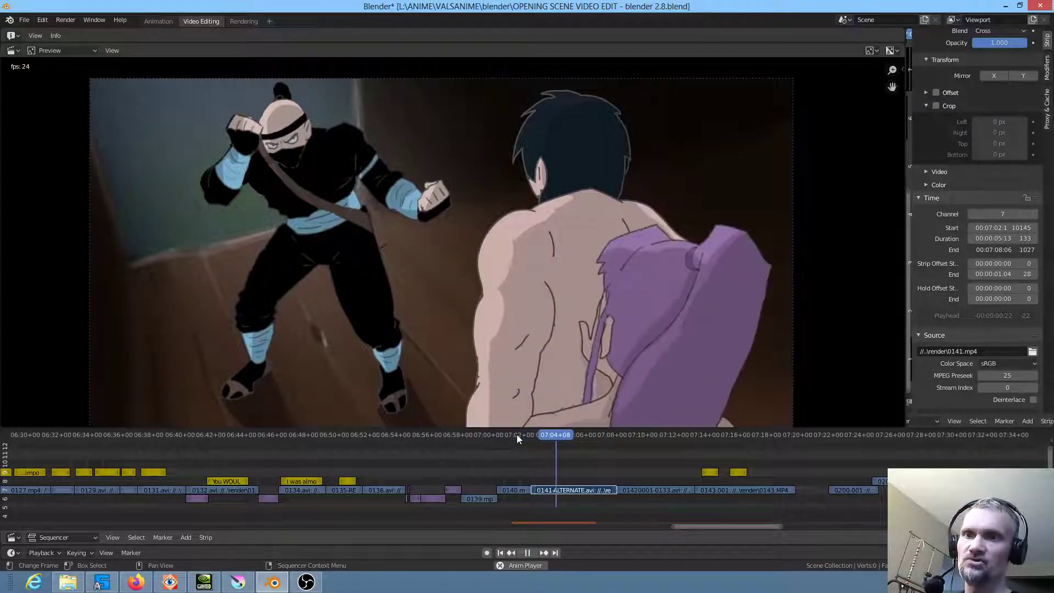
Step: Switch to Krita, merge the ninja's Layer 13 group into a single layer, and save the file
{"action": "left_click", "coordinate": [238, 582]}
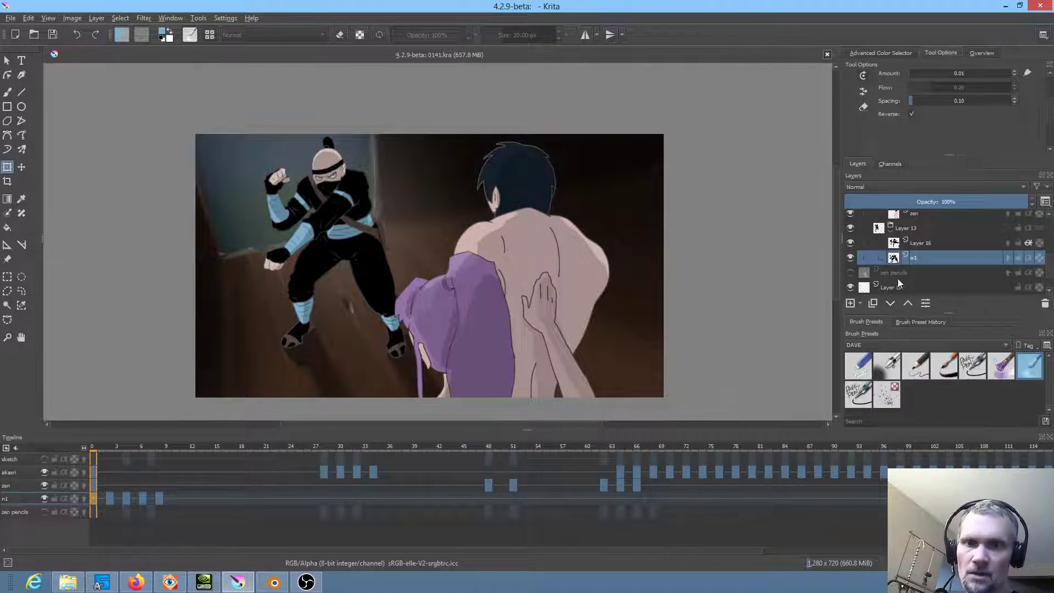
{"action": "right_click", "coordinate": [904, 230]}
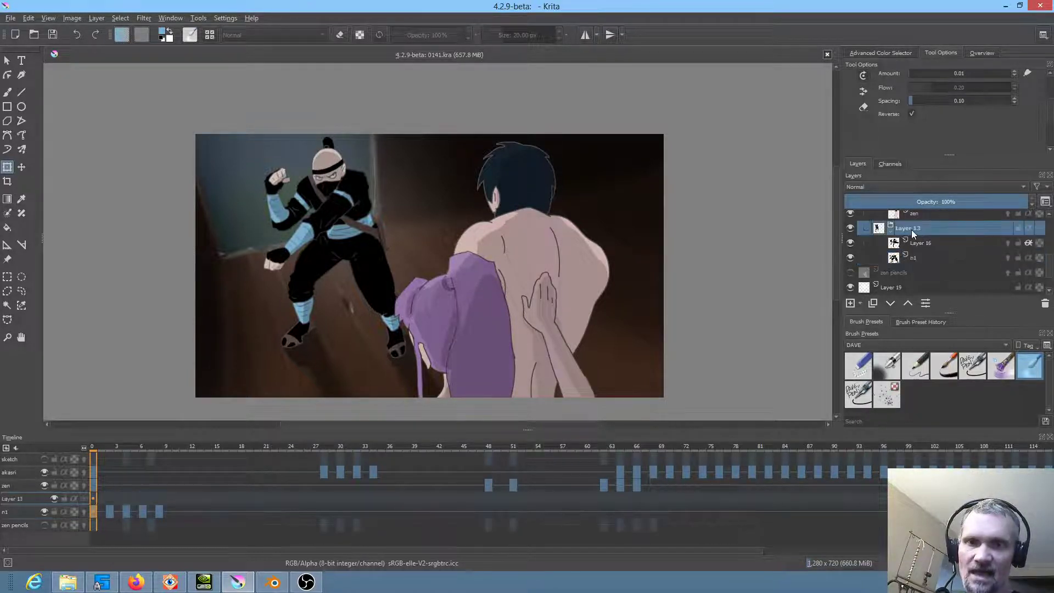
{"action": "left_click", "coordinate": [919, 341]}
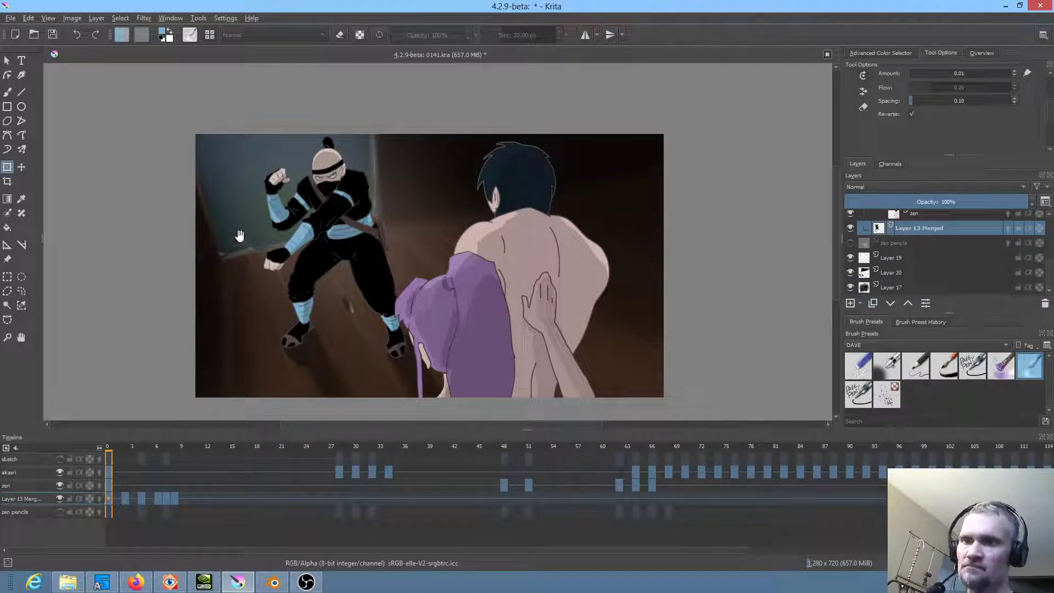
{"action": "key", "text": "space"}
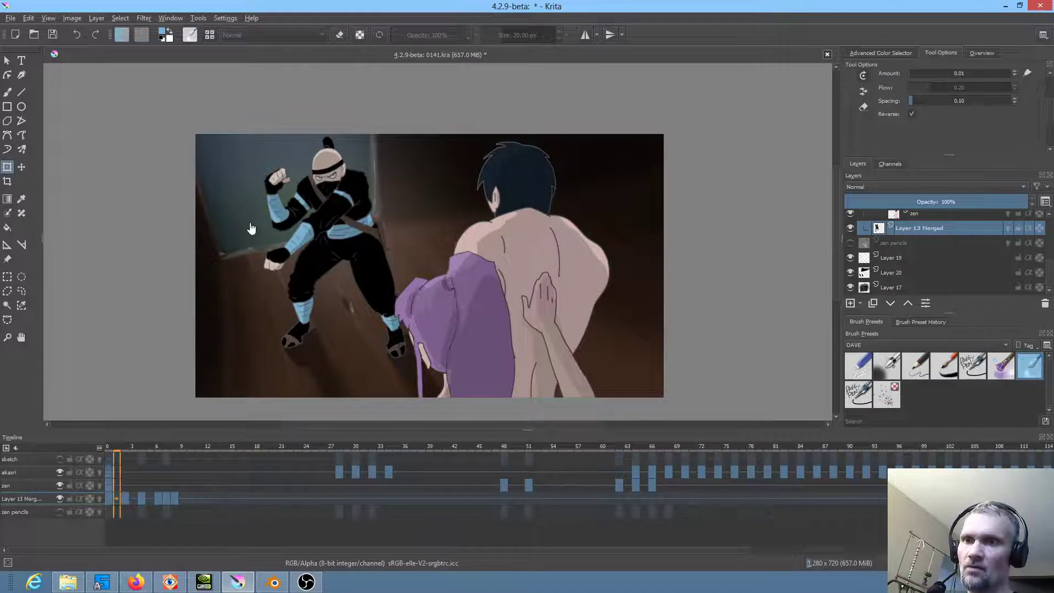
{"action": "key", "text": "space"}
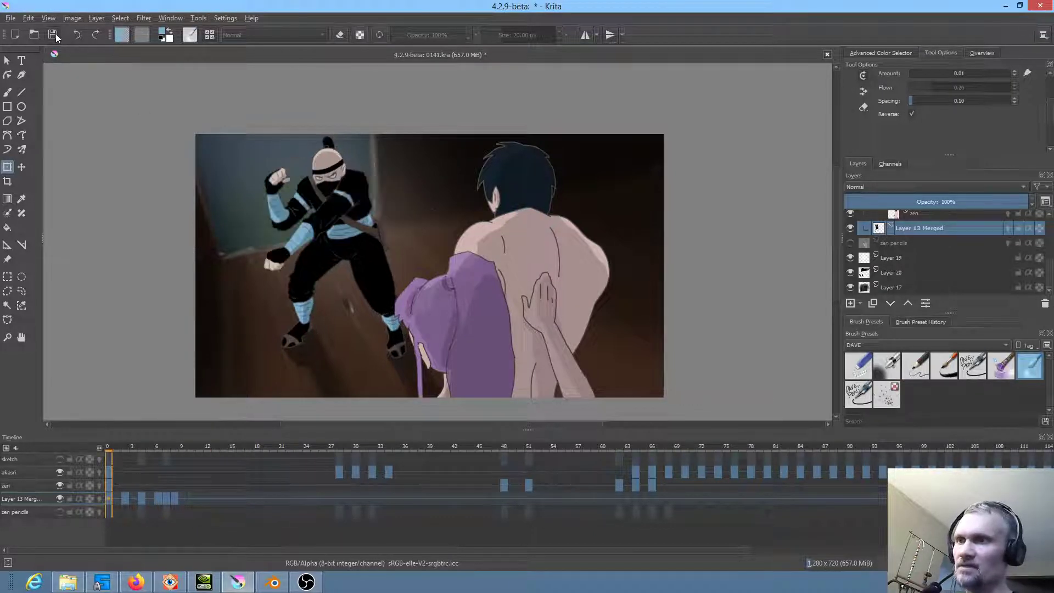
{"action": "key", "text": "ctrl+s"}
Step: Identify the Layer 12 group by toggling its visibility and merge it into a single layer
{"action": "scroll", "coordinate": [911, 225], "scroll_direction": "up", "scroll_amount": 3}
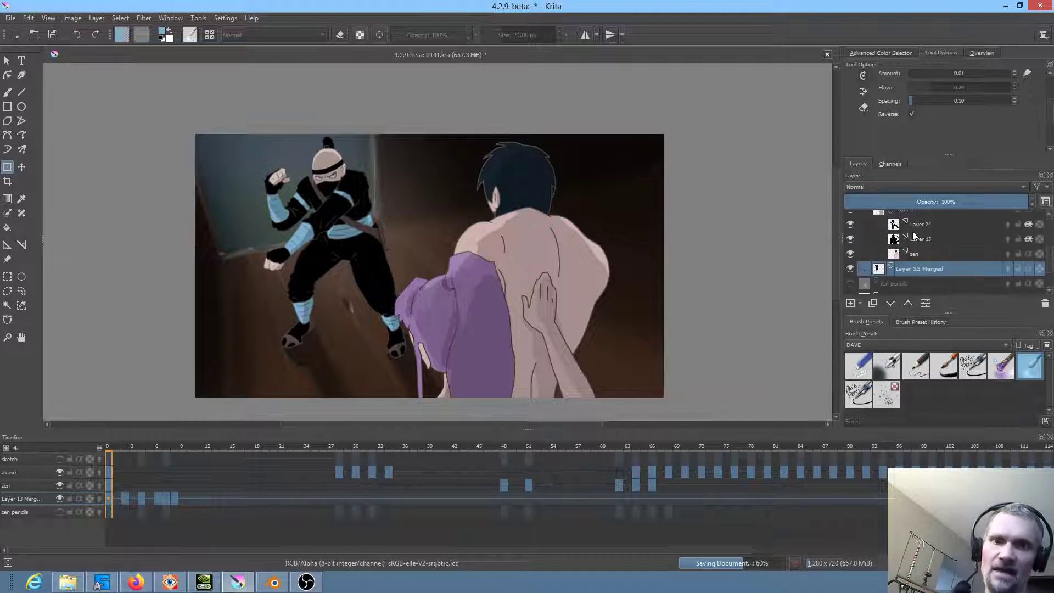
{"action": "scroll", "coordinate": [933, 254], "scroll_direction": "up", "scroll_amount": 1}
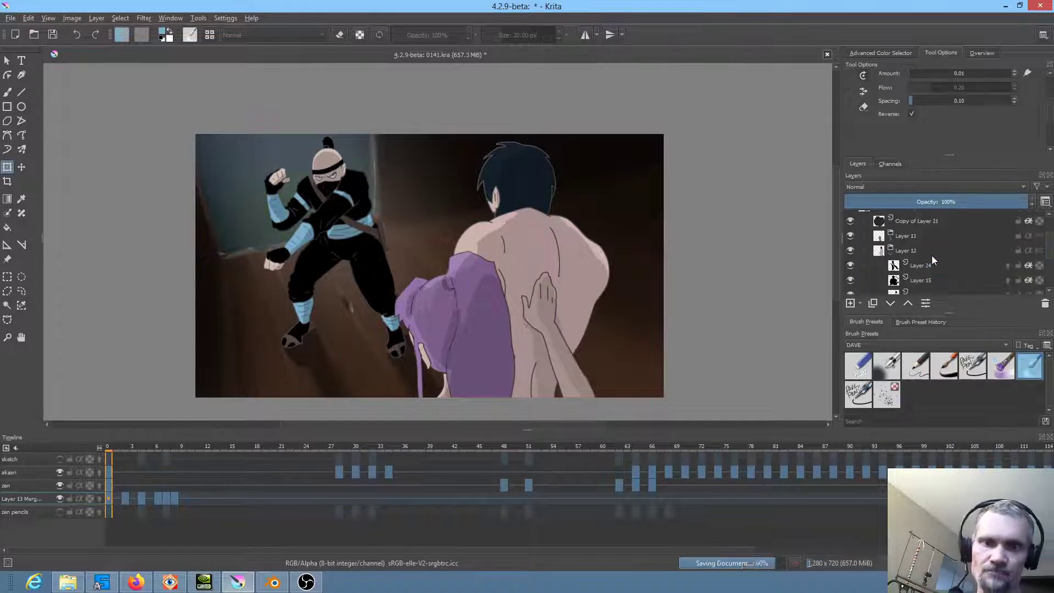
{"action": "left_click", "coordinate": [850, 250]}
{"action": "left_click", "coordinate": [851, 250]}
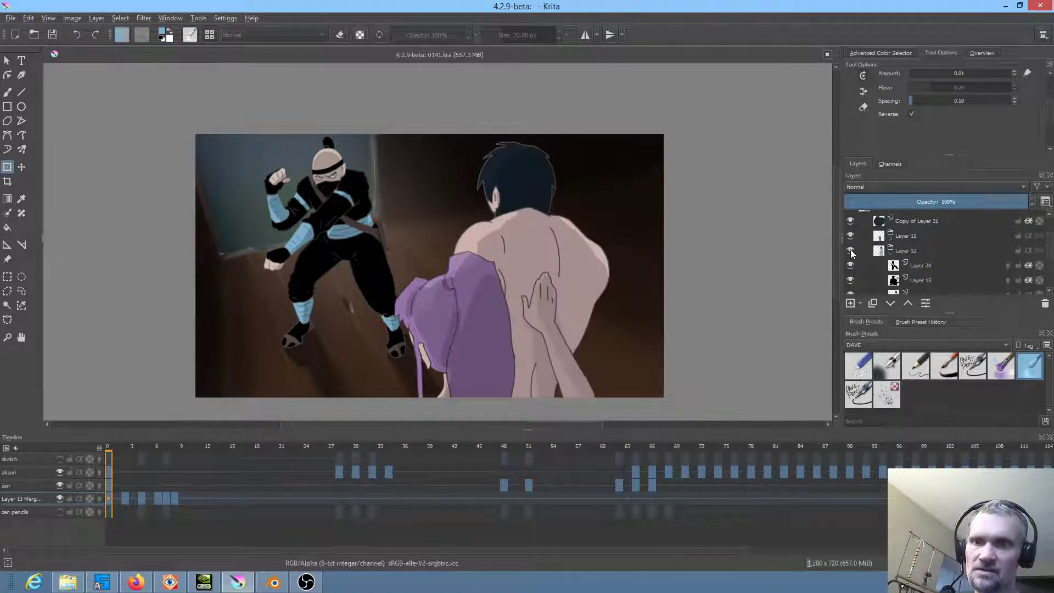
{"action": "left_click", "coordinate": [914, 251]}
{"action": "right_click", "coordinate": [914, 250]}
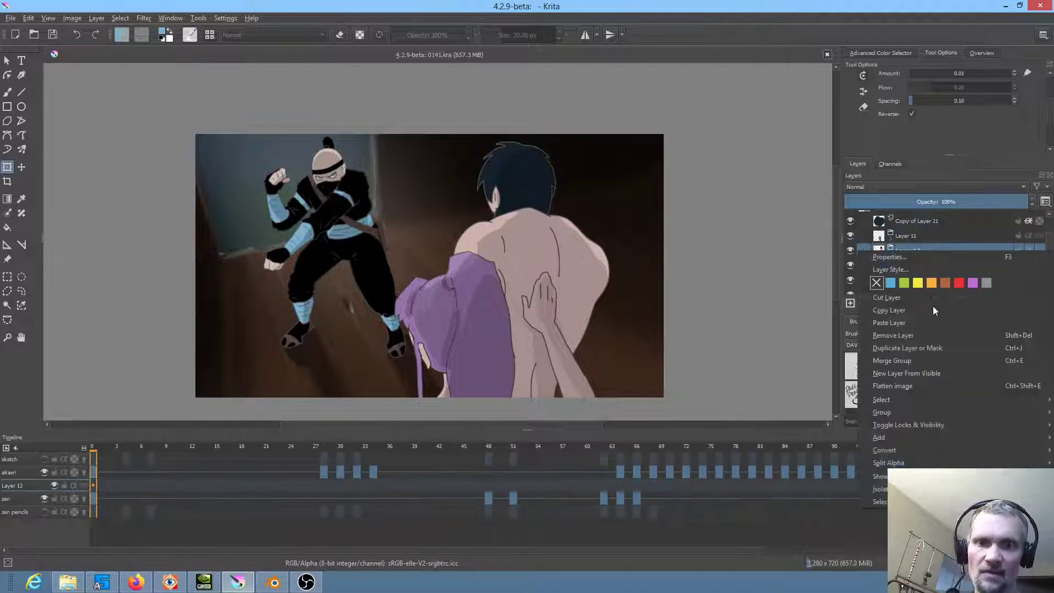
{"action": "left_click", "coordinate": [926, 357]}
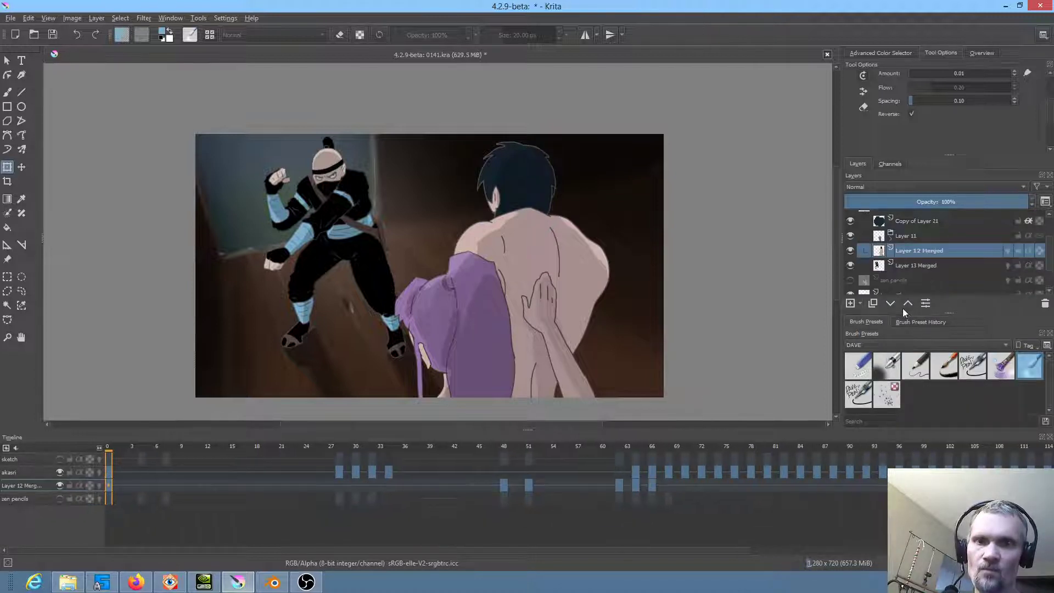
Step: Expand the Layer 11 group containing the akaari layer and merge the group into a single layer
{"action": "left_click", "coordinate": [891, 235]}
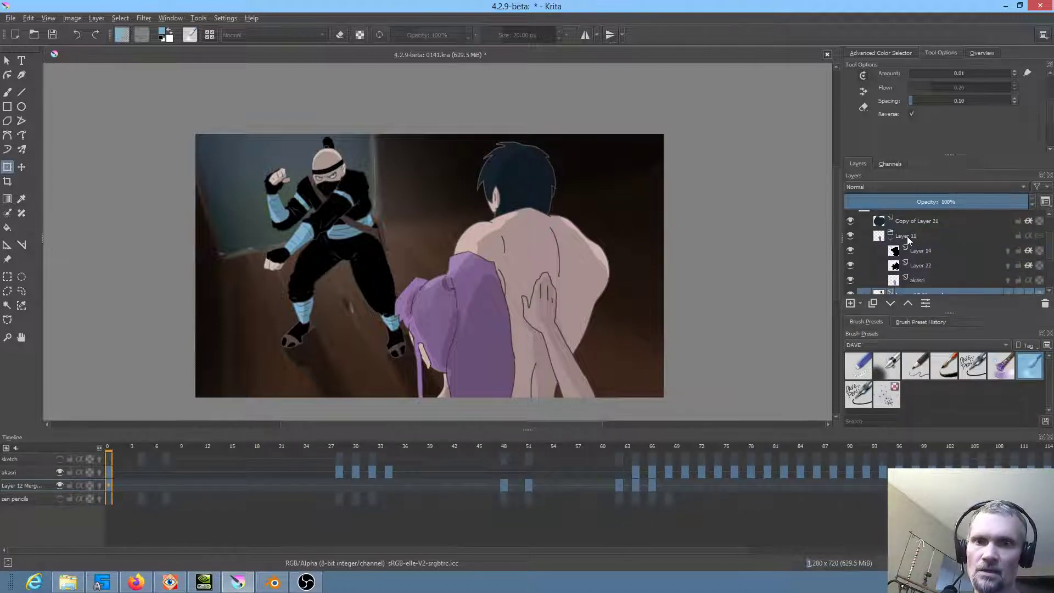
{"action": "left_click", "coordinate": [908, 236]}
{"action": "right_click", "coordinate": [907, 236]}
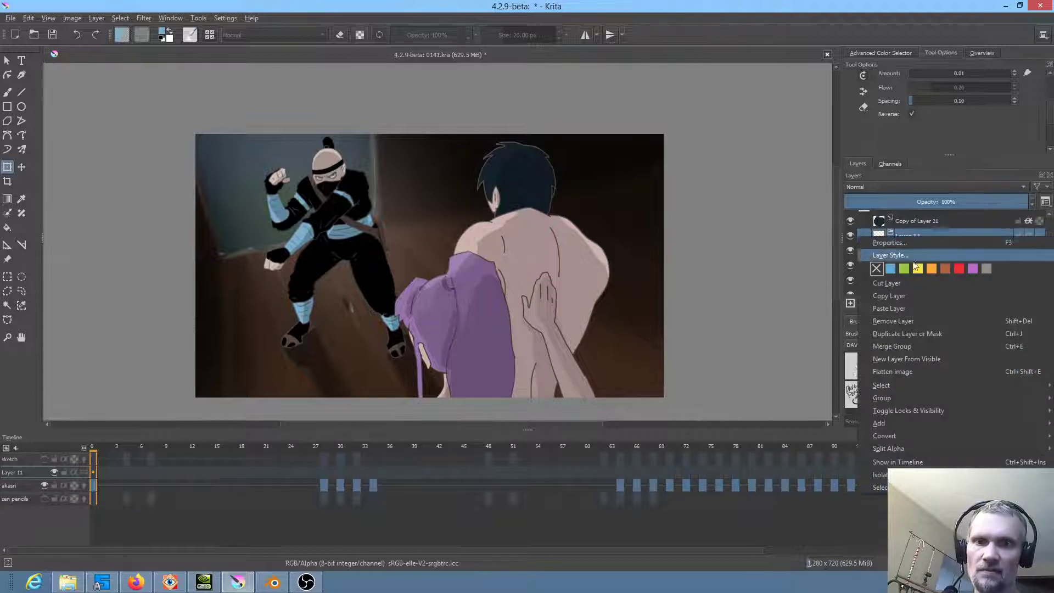
{"action": "left_click", "coordinate": [921, 346]}
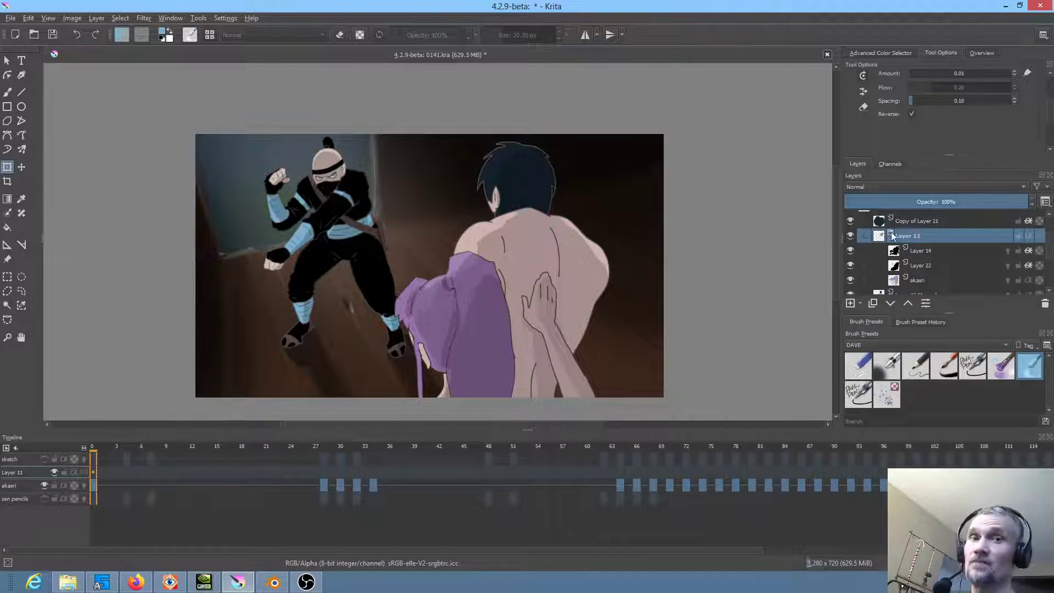
Step: Save a copy of the document under the file name 0141-flattened.kra
{"action": "left_click", "coordinate": [11, 18]}
{"action": "left_click", "coordinate": [35, 77]}
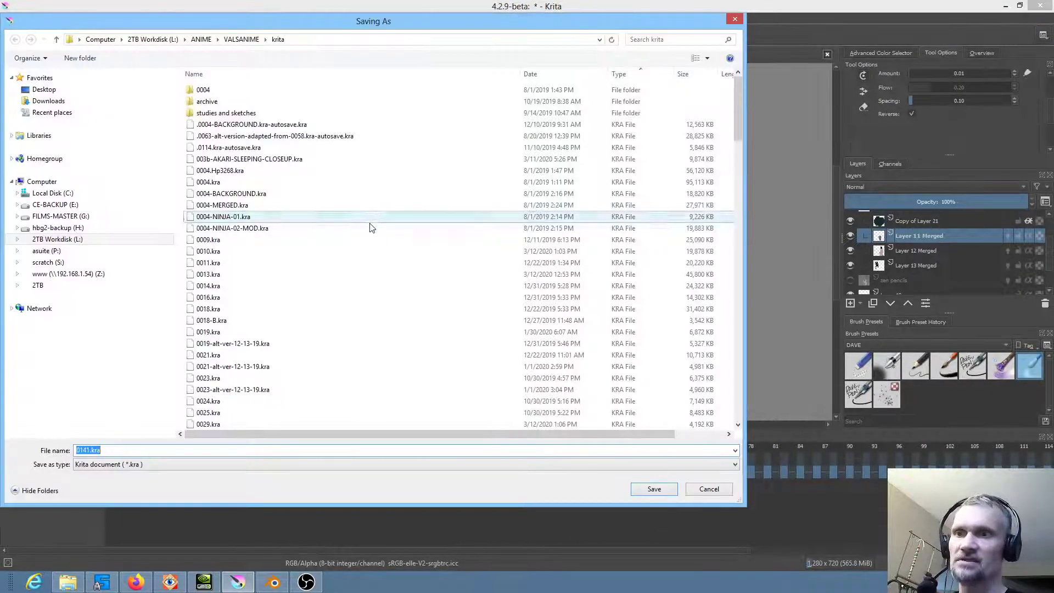
{"action": "left_click", "coordinate": [101, 452]}
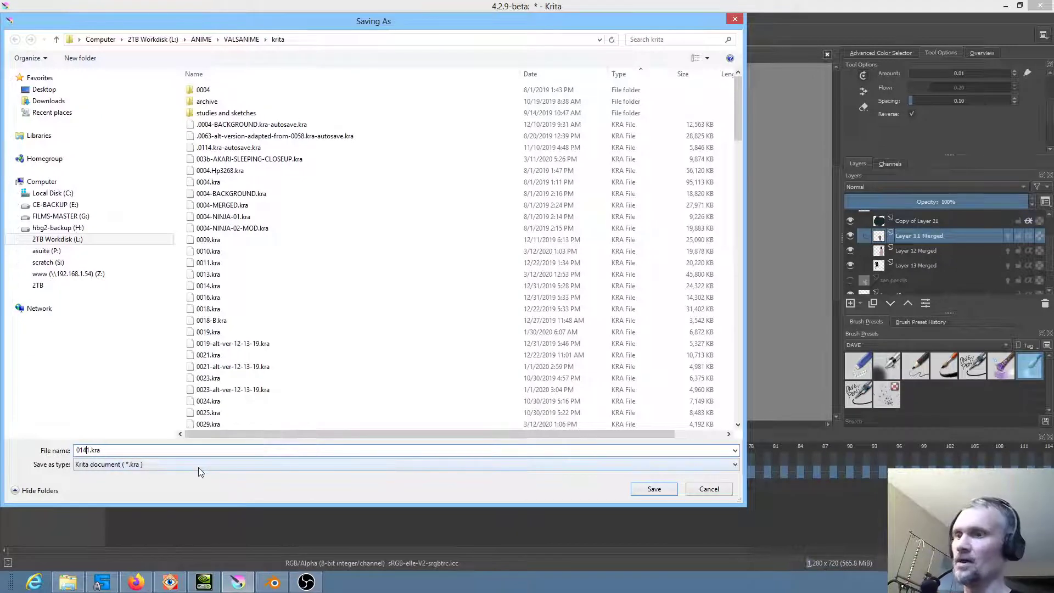
{"action": "key", "text": "Right"}
{"action": "type", "text": "-flatten"}
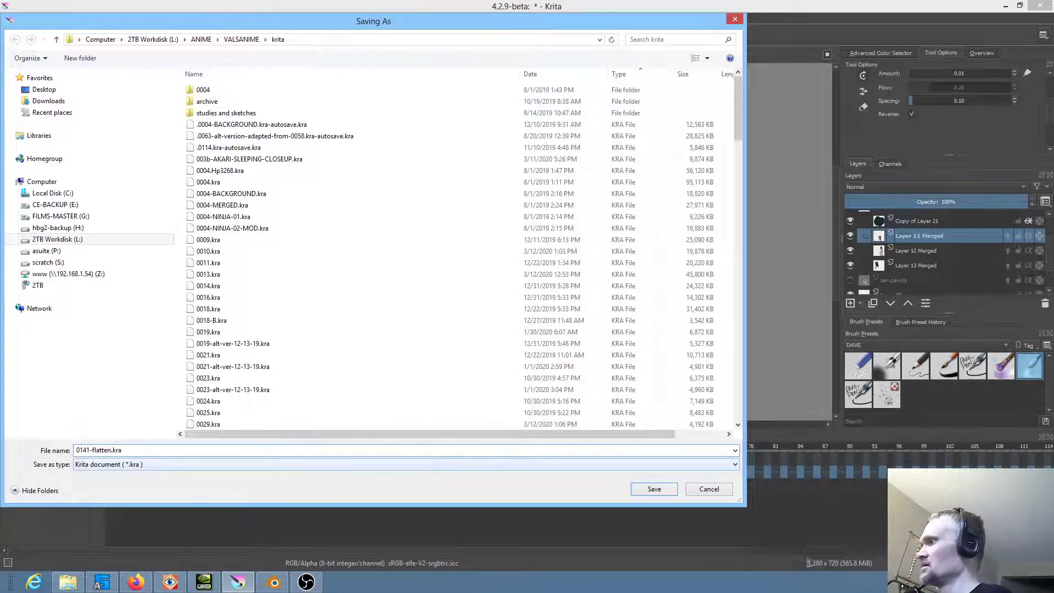
{"action": "type", "text": "ed"}
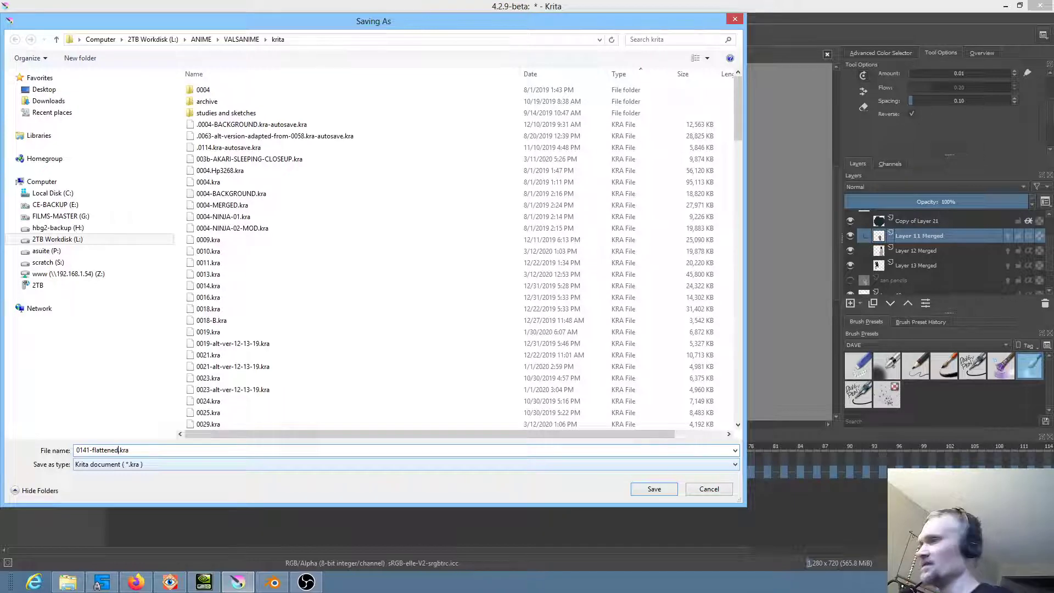
{"action": "left_click", "coordinate": [634, 487]}
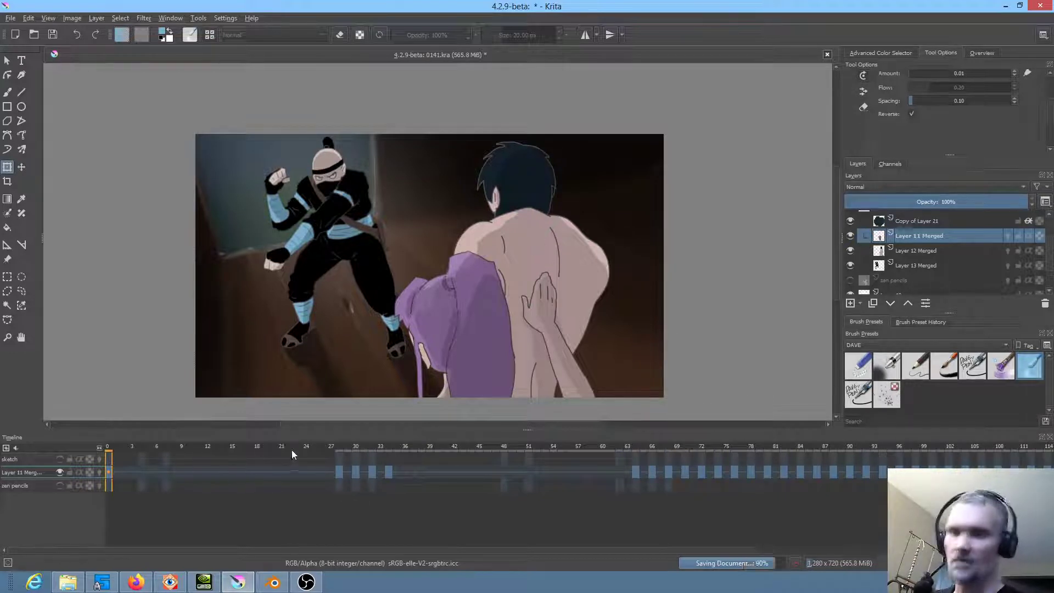
Step: Toggle the visibility of Copy of Layer 21 and Layer 11 Merged to identify them, and rename Layer 11 Merged as akari
{"action": "left_click", "coordinate": [848, 223]}
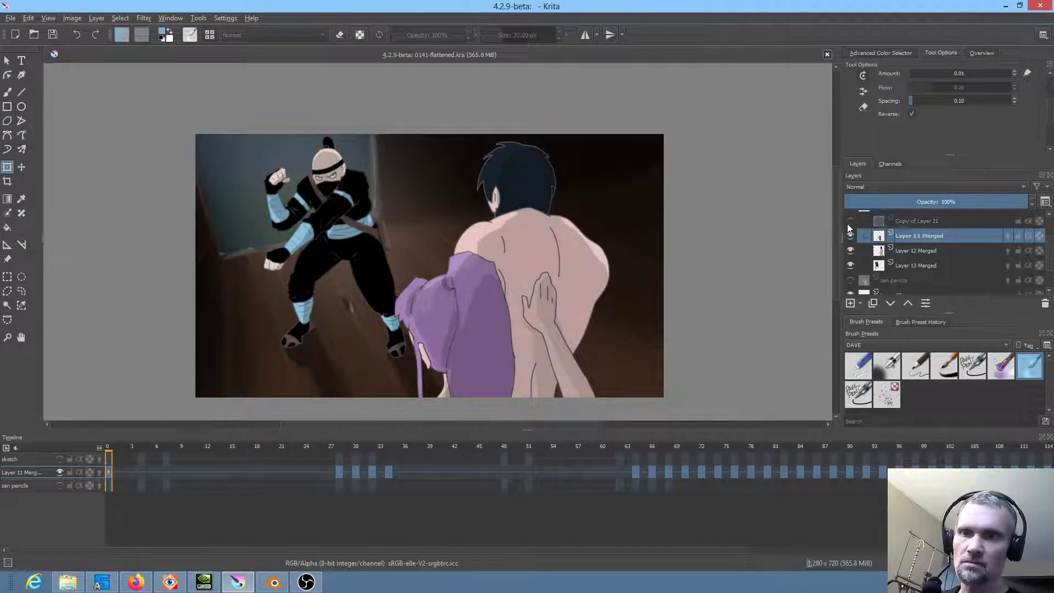
{"action": "left_click", "coordinate": [849, 222]}
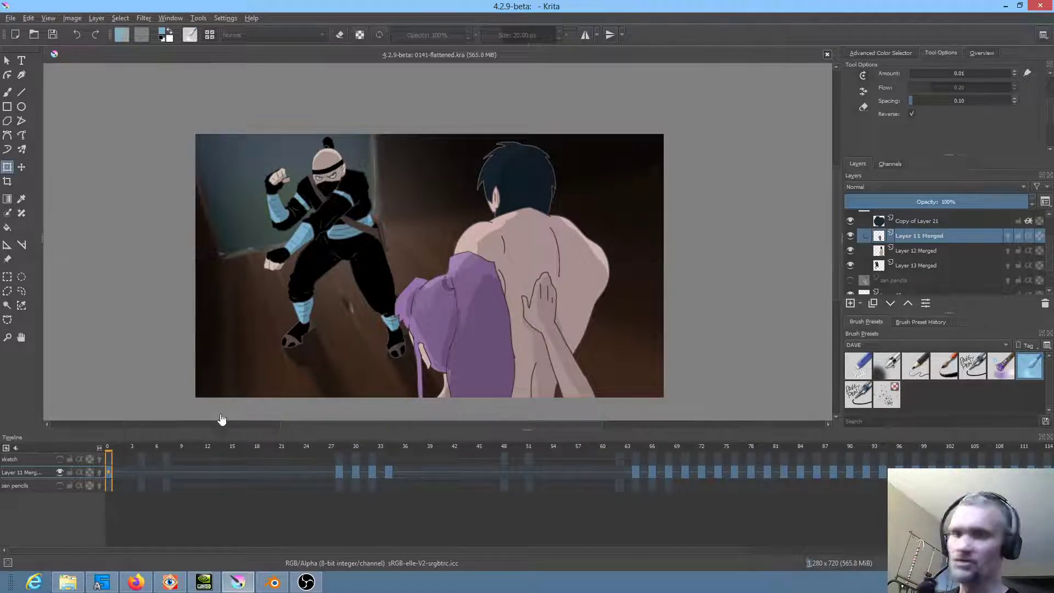
{"action": "left_click", "coordinate": [853, 235]}
{"action": "left_click", "coordinate": [853, 235]}
{"action": "double_click", "coordinate": [928, 241]}
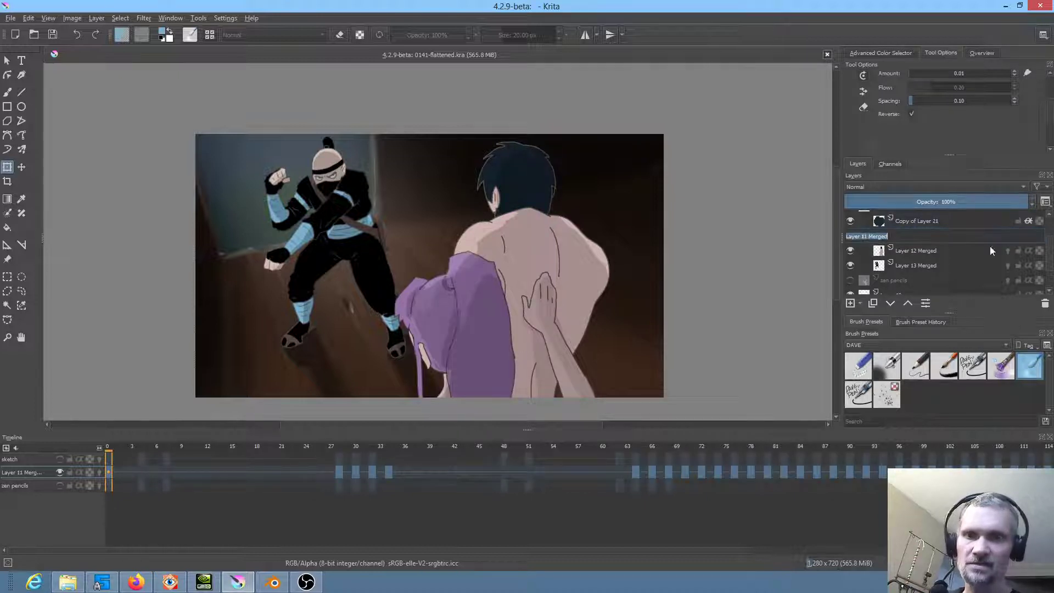
{"action": "type", "text": "akar"}
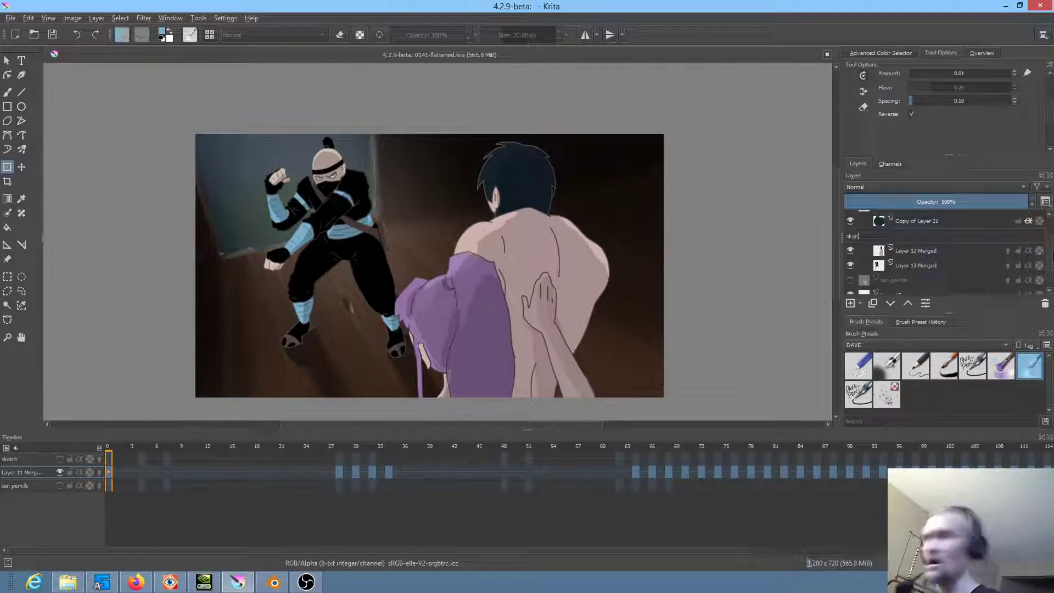
{"action": "key", "text": "Return"}
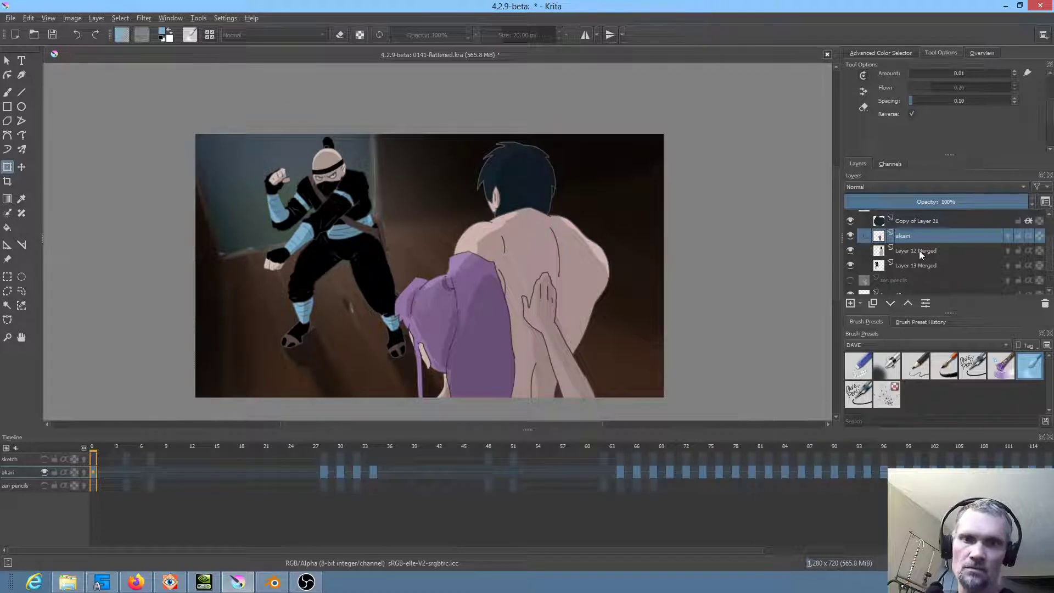
Step: Rename Layer 12 Merged as zen and Layer 13 Merged as n1, checking n1 by toggling its visibility
{"action": "double_click", "coordinate": [919, 251]}
{"action": "type", "text": "zen"}
{"action": "key", "text": "Return"}
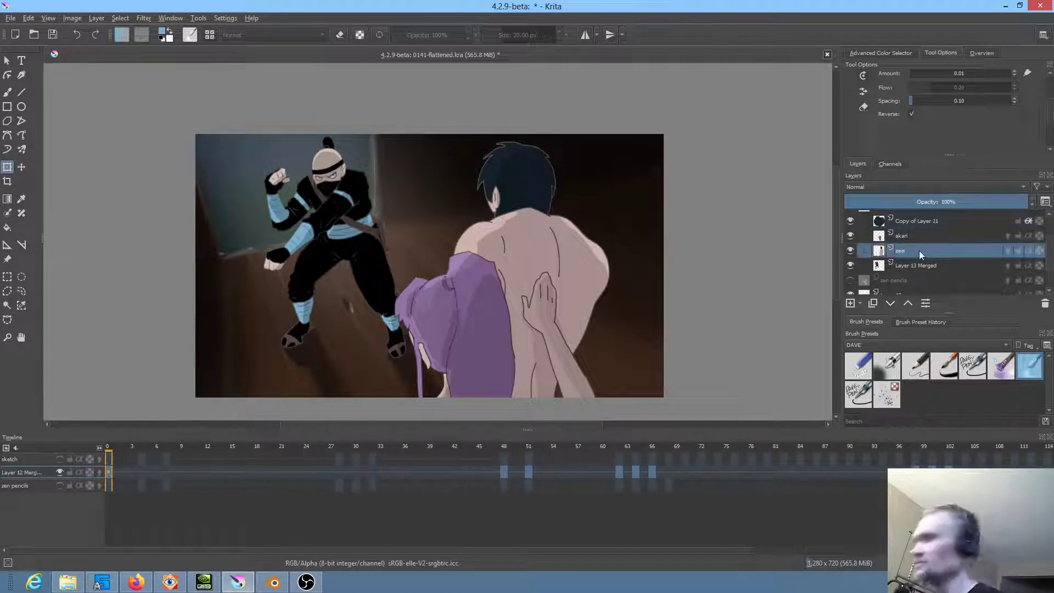
{"action": "double_click", "coordinate": [921, 265]}
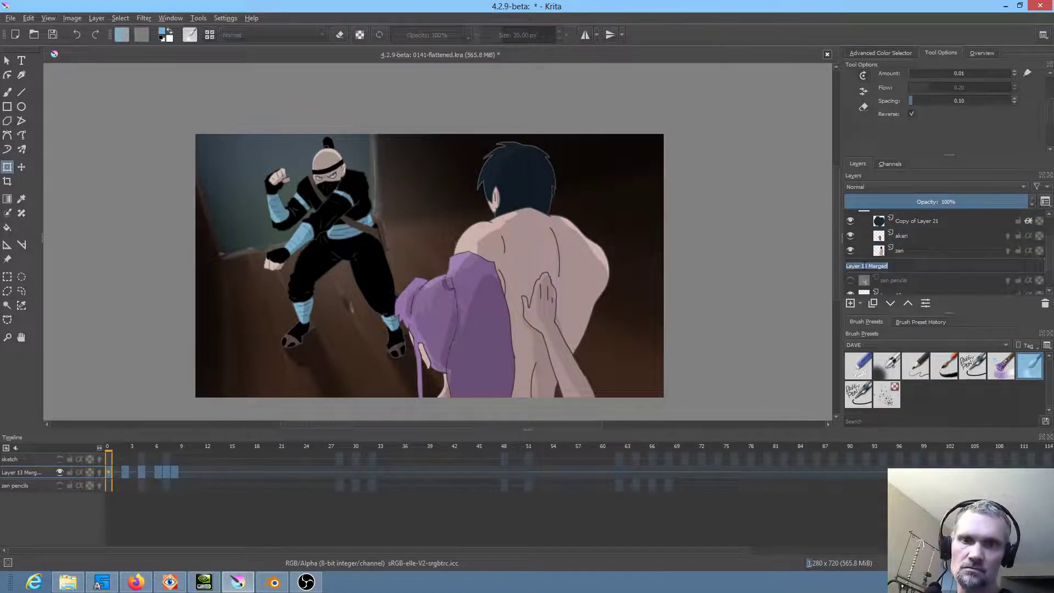
{"action": "type", "text": "n1"}
{"action": "key", "text": "Return"}
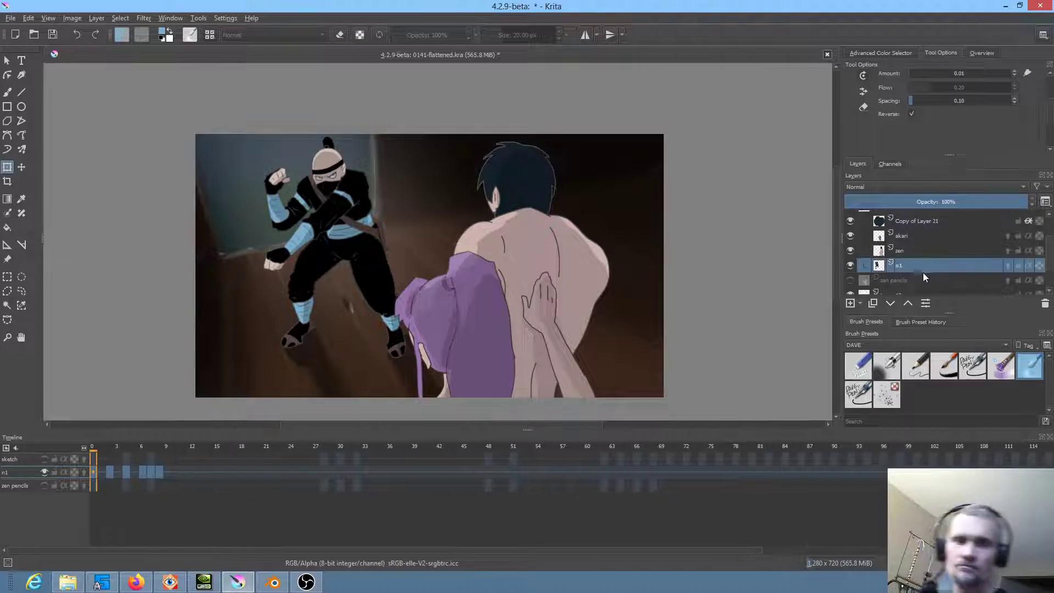
{"action": "left_click", "coordinate": [855, 265]}
{"action": "left_click", "coordinate": [855, 265]}
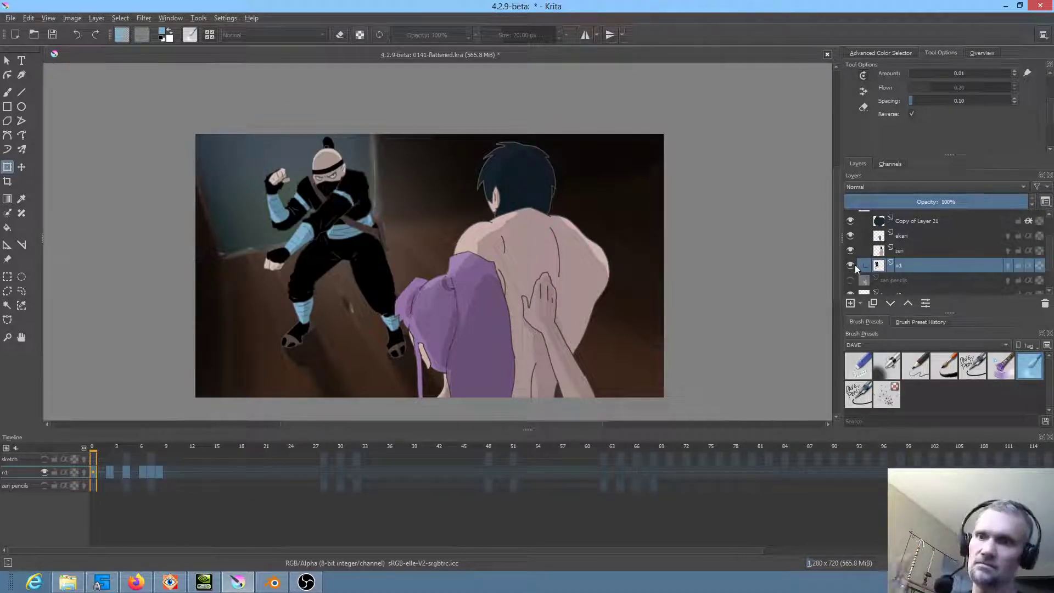
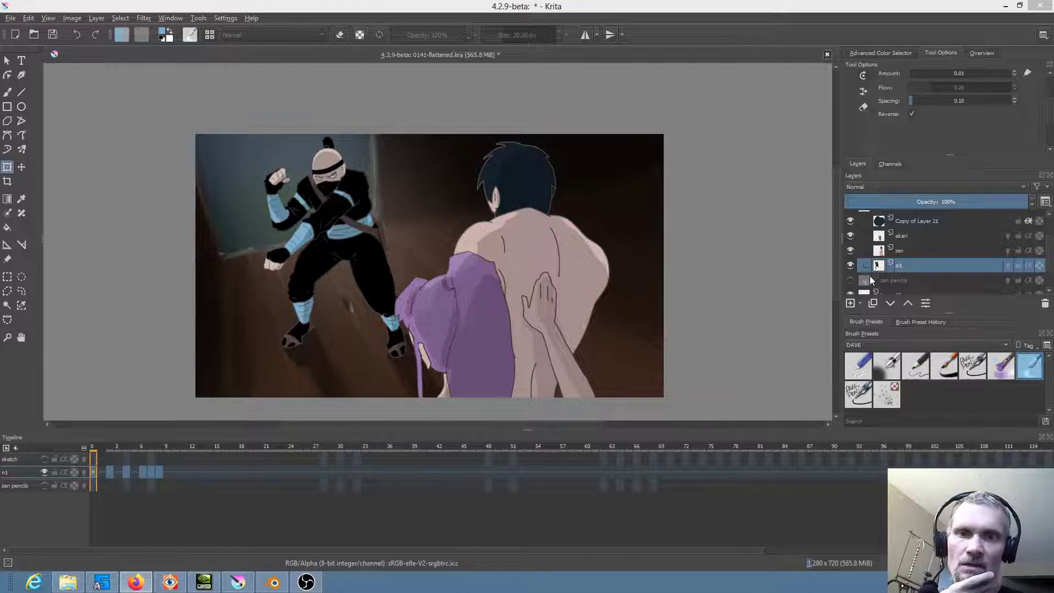
Step: Delete the hidden zen pencils layer and save the file after checking Layer 19 by toggling its visibility
{"action": "left_click", "coordinate": [899, 282]}
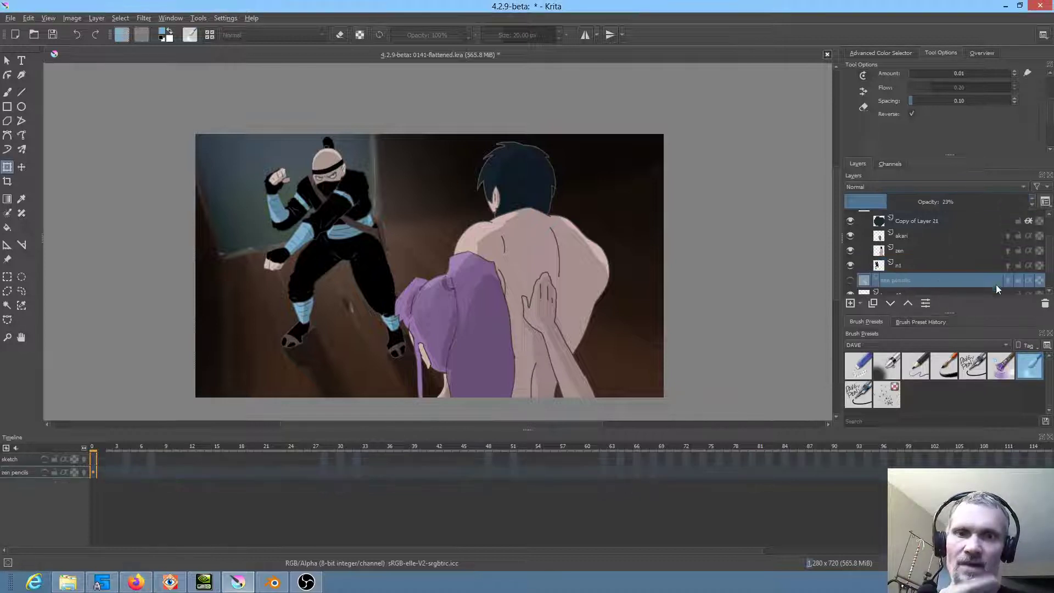
{"action": "left_click", "coordinate": [1046, 303]}
{"action": "left_click", "coordinate": [852, 272]}
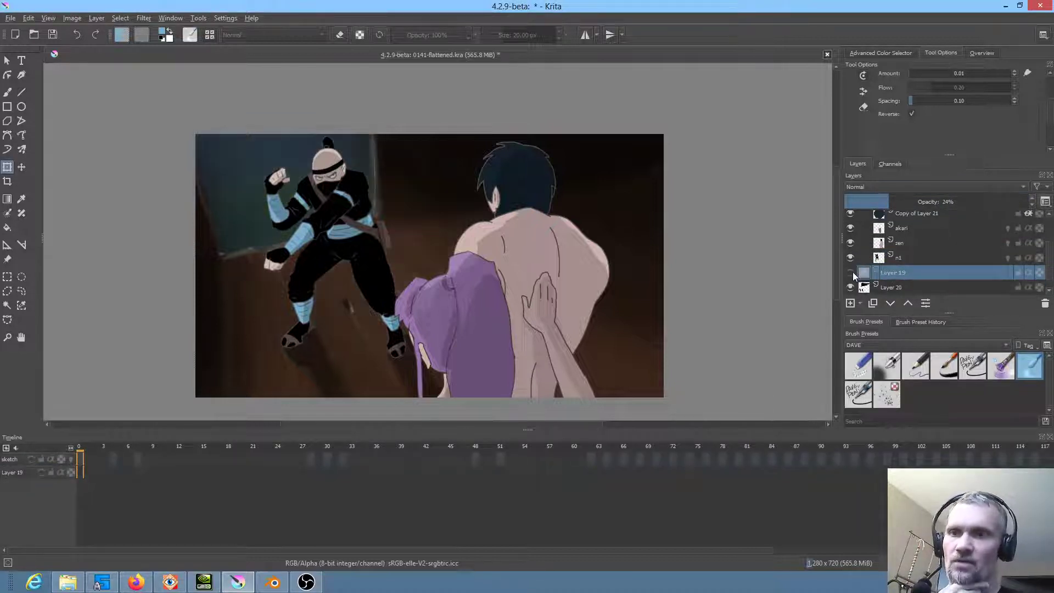
{"action": "left_click", "coordinate": [853, 272]}
{"action": "left_click", "coordinate": [53, 34]}
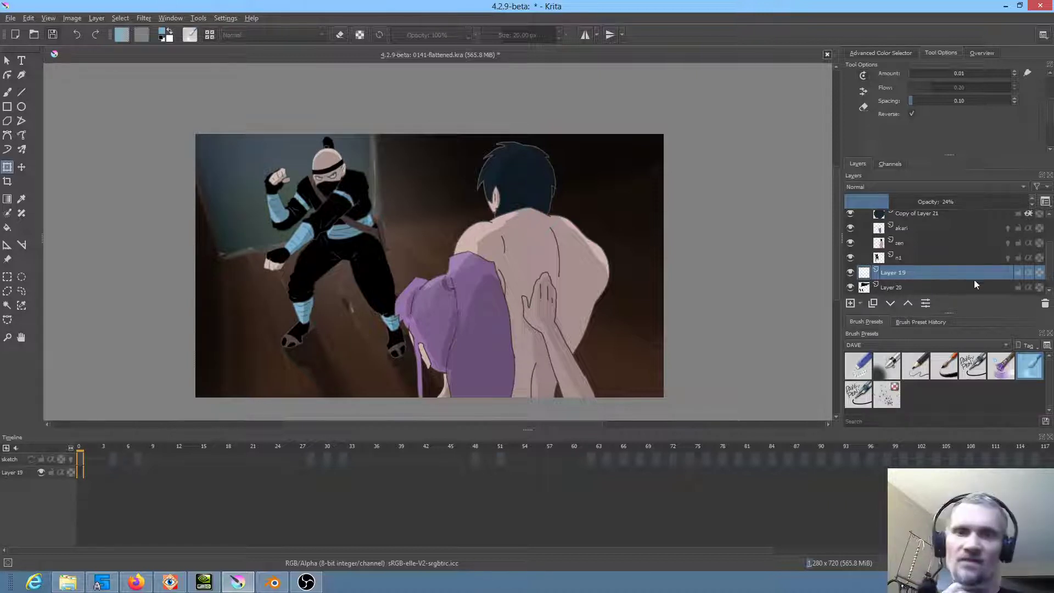
Step: Delete the hidden sketch layer and the hidden layer above it, leaving the characters group as the uppermost item
{"action": "scroll", "coordinate": [957, 263], "scroll_direction": "up", "scroll_amount": 1}
{"action": "left_click", "coordinate": [895, 232]}
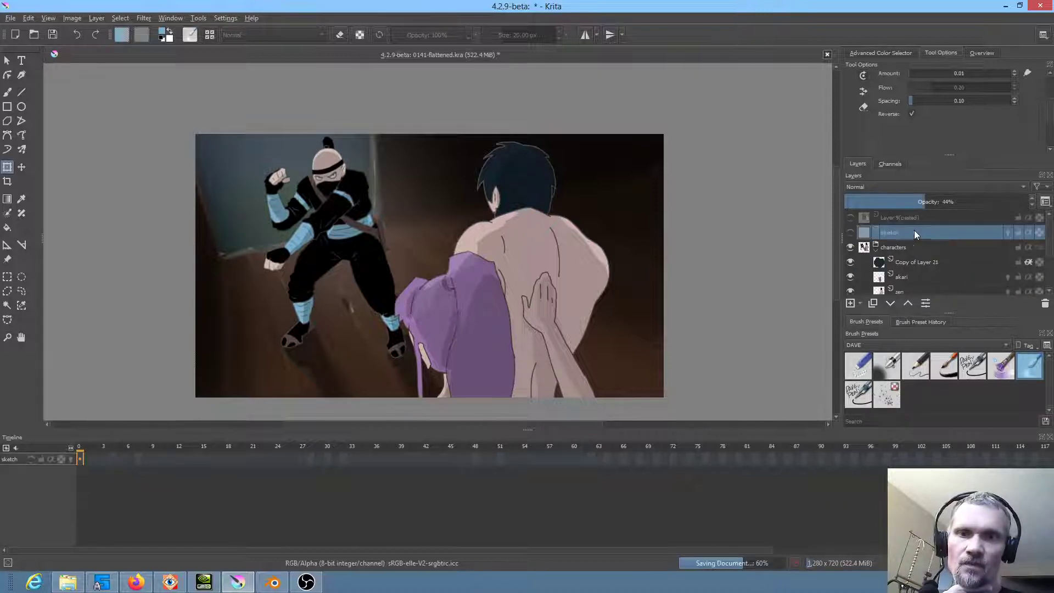
{"action": "left_click", "coordinate": [1046, 304]}
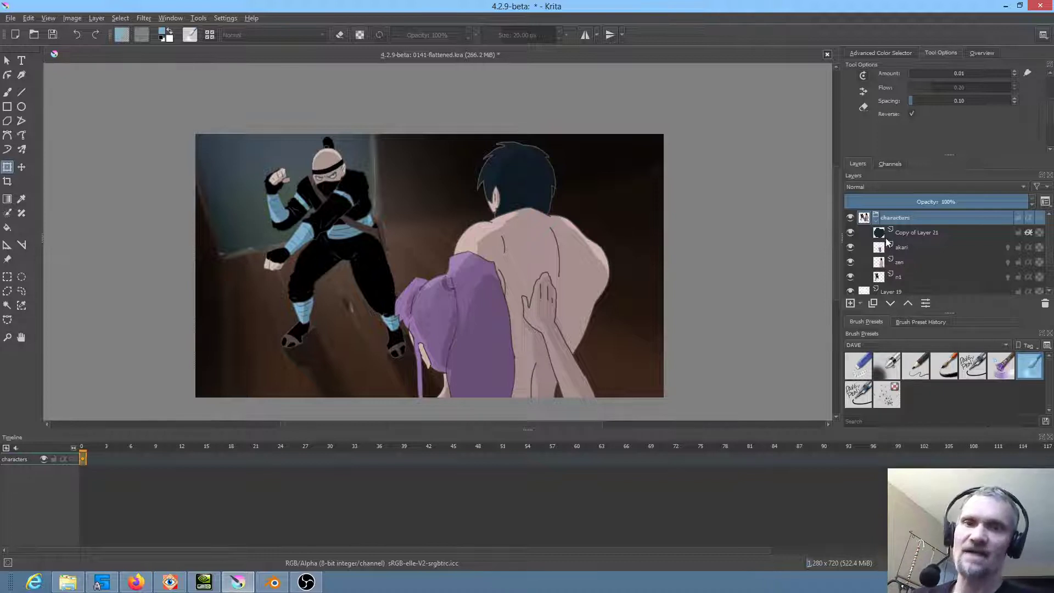
Step: Toggle the visibility of Layer 20, Layer 19 and Layer 17 to examine what each contributes to the background
{"action": "scroll", "coordinate": [950, 293], "scroll_direction": "down", "scroll_amount": 2}
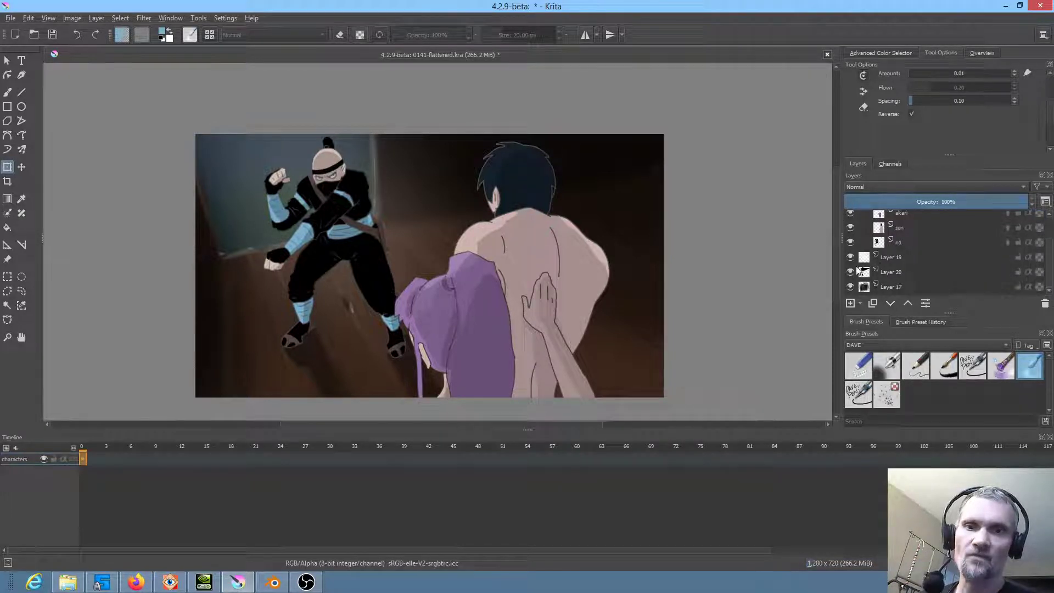
{"action": "left_click", "coordinate": [851, 270]}
{"action": "left_click", "coordinate": [850, 270]}
{"action": "left_click", "coordinate": [851, 269]}
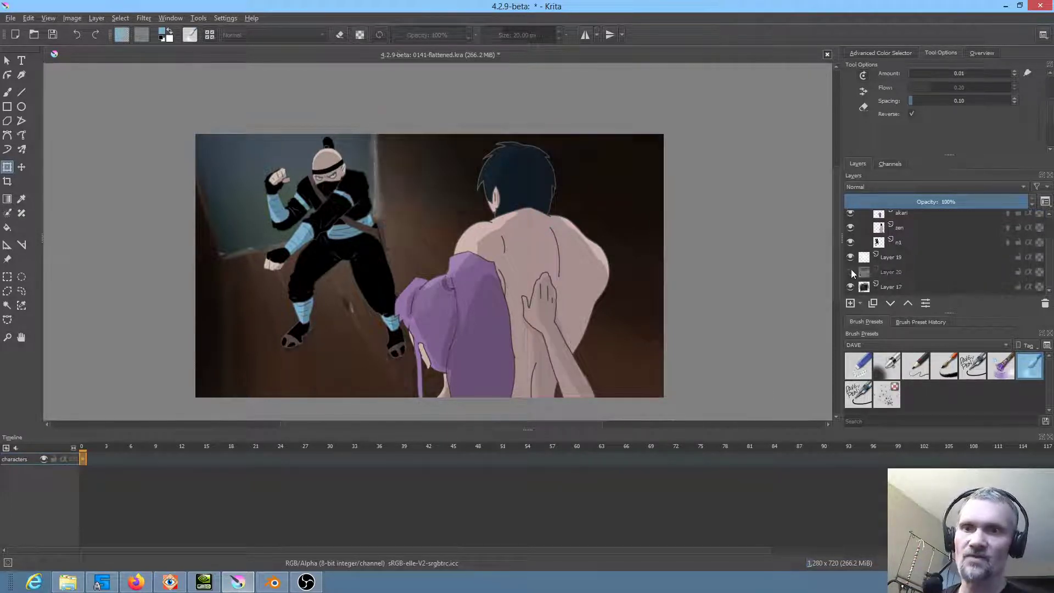
{"action": "left_click", "coordinate": [851, 269]}
{"action": "left_click", "coordinate": [849, 258]}
{"action": "left_click", "coordinate": [849, 259]}
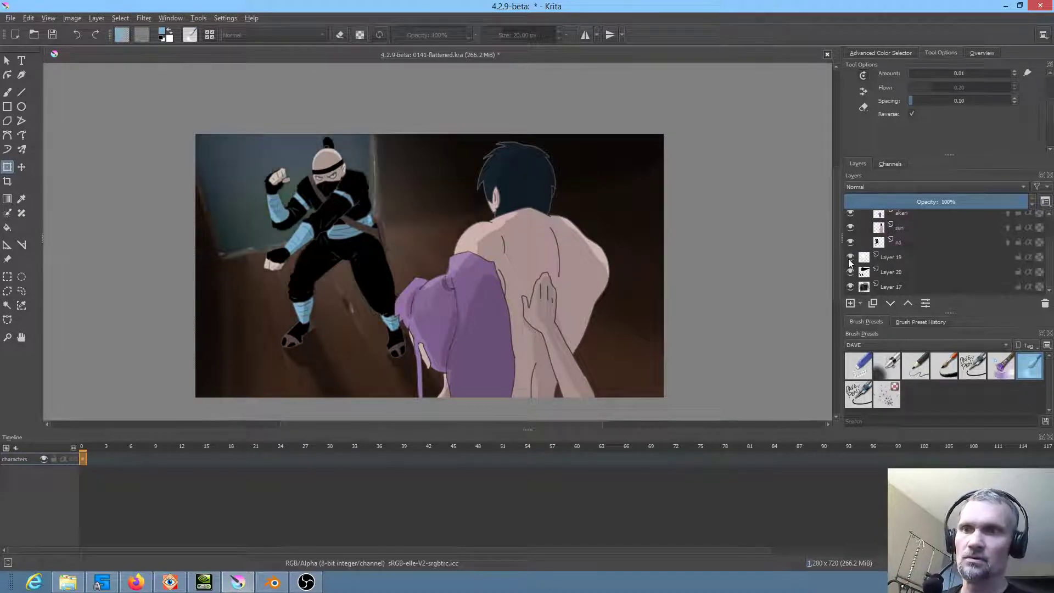
{"action": "left_click", "coordinate": [849, 284]}
{"action": "left_click", "coordinate": [850, 286]}
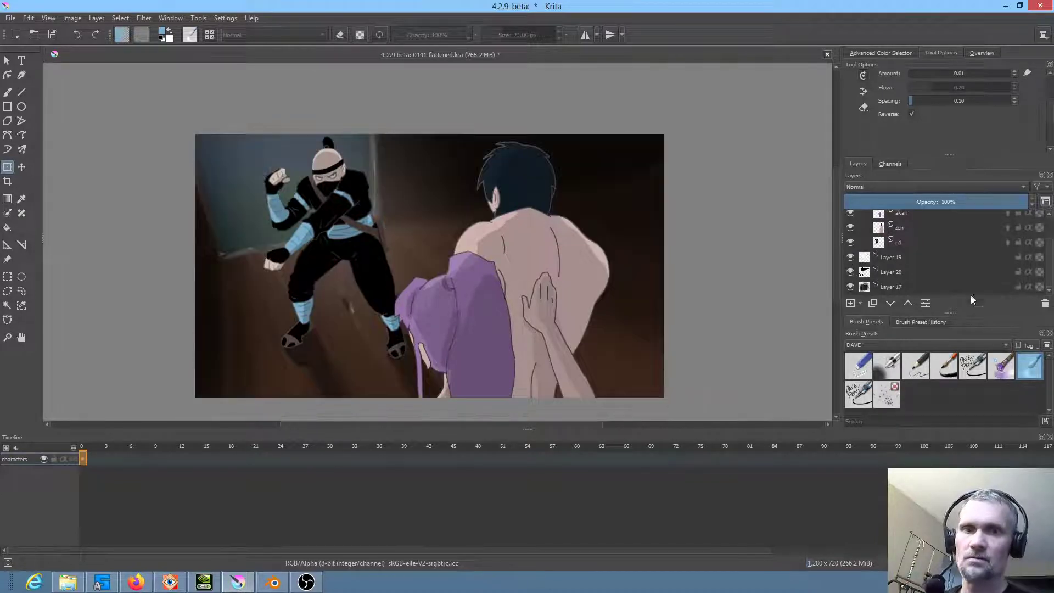
Step: Group Layer 19, Layer 20 and Layer 17 and merge the group into a single layer
{"action": "left_click", "coordinate": [901, 257]}
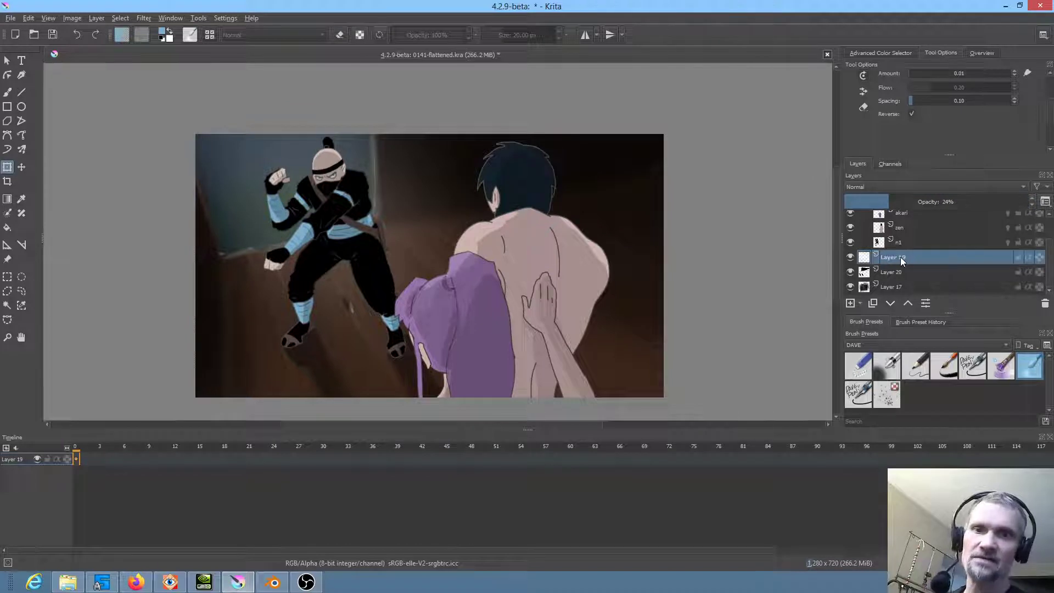
{"action": "left_click", "coordinate": [904, 288], "text": "shift"}
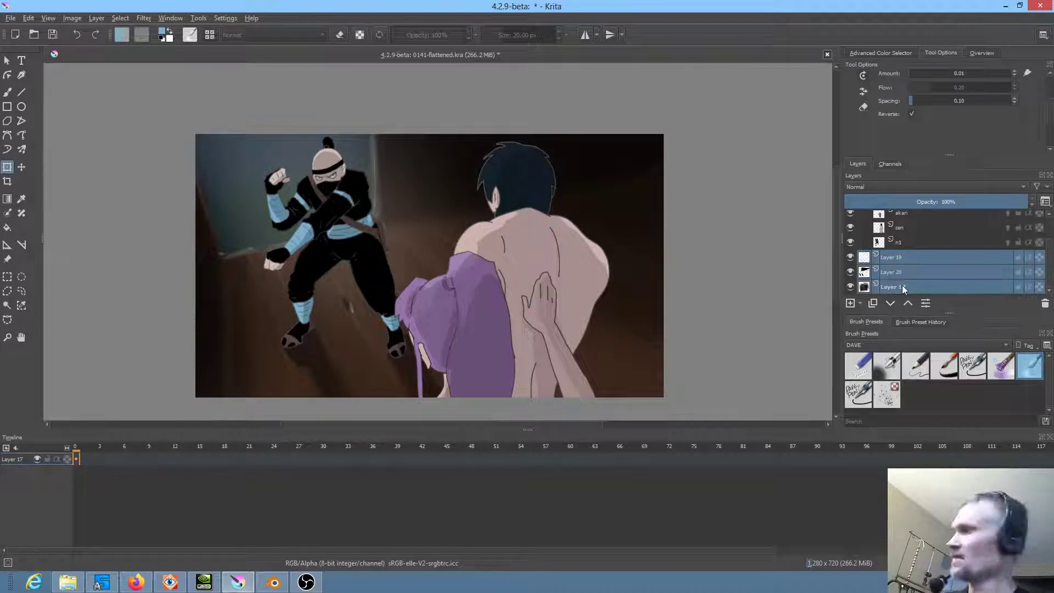
{"action": "key", "text": "ctrl+g"}
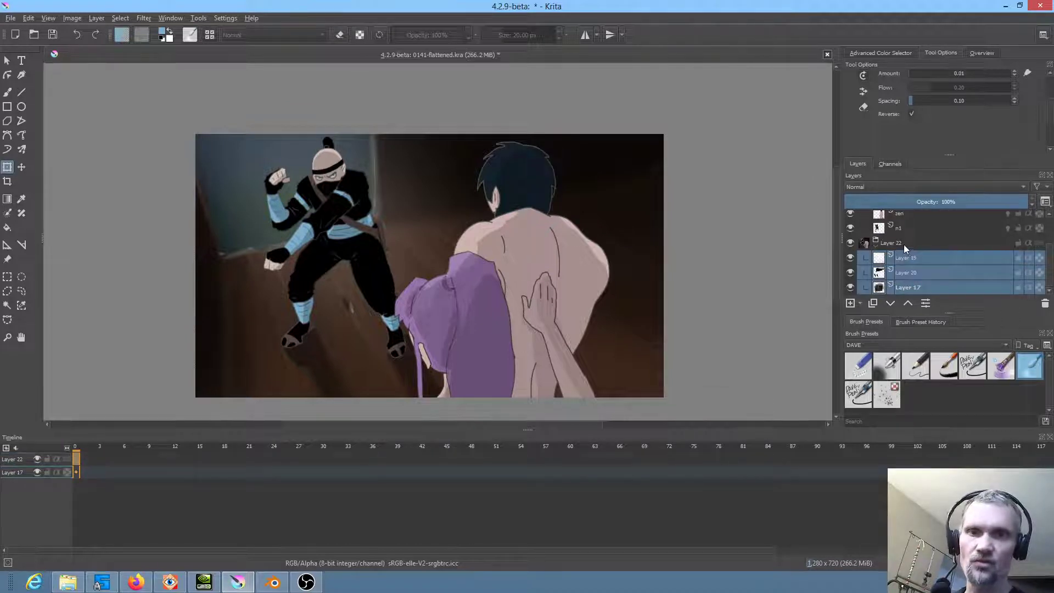
{"action": "right_click", "coordinate": [904, 245]}
{"action": "left_click", "coordinate": [928, 354]}
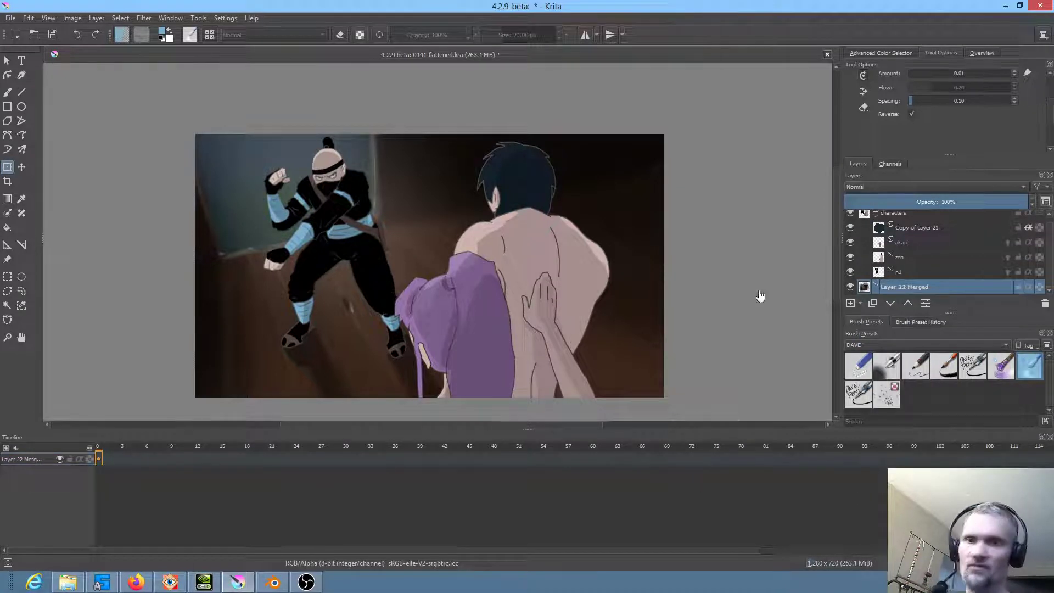
Step: Rename the merged background layer as bkgd
{"action": "double_click", "coordinate": [901, 285]}
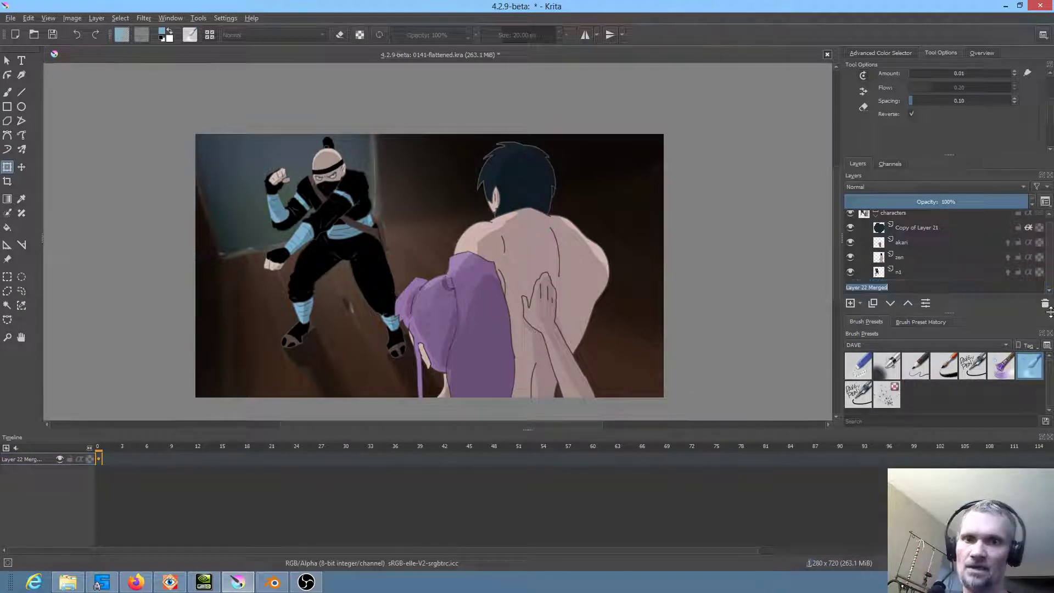
{"action": "type", "text": "blu"}
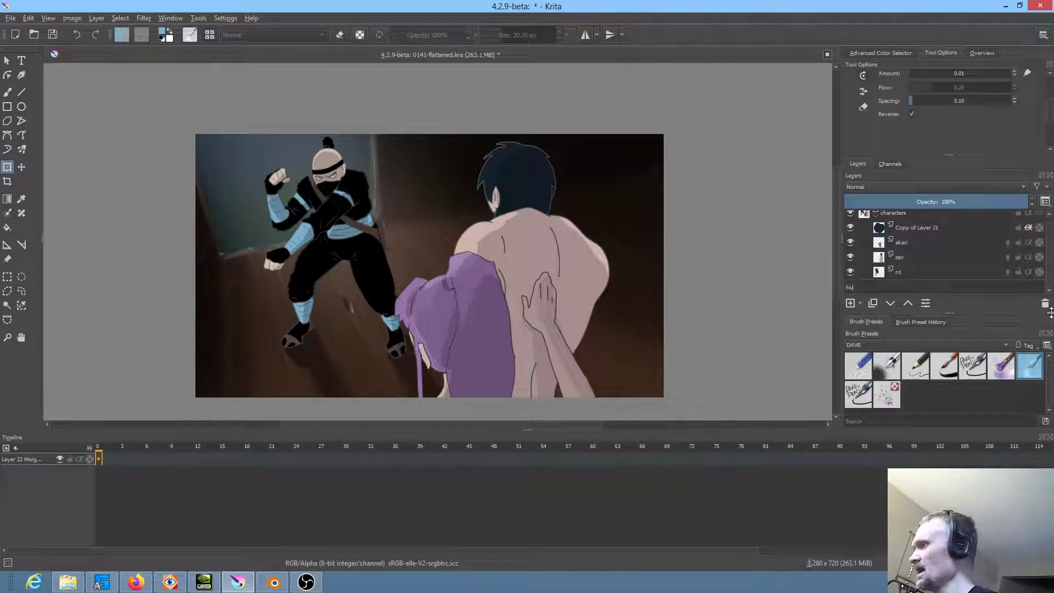
{"action": "type", "text": "kgd"}
{"action": "key", "text": "Return"}
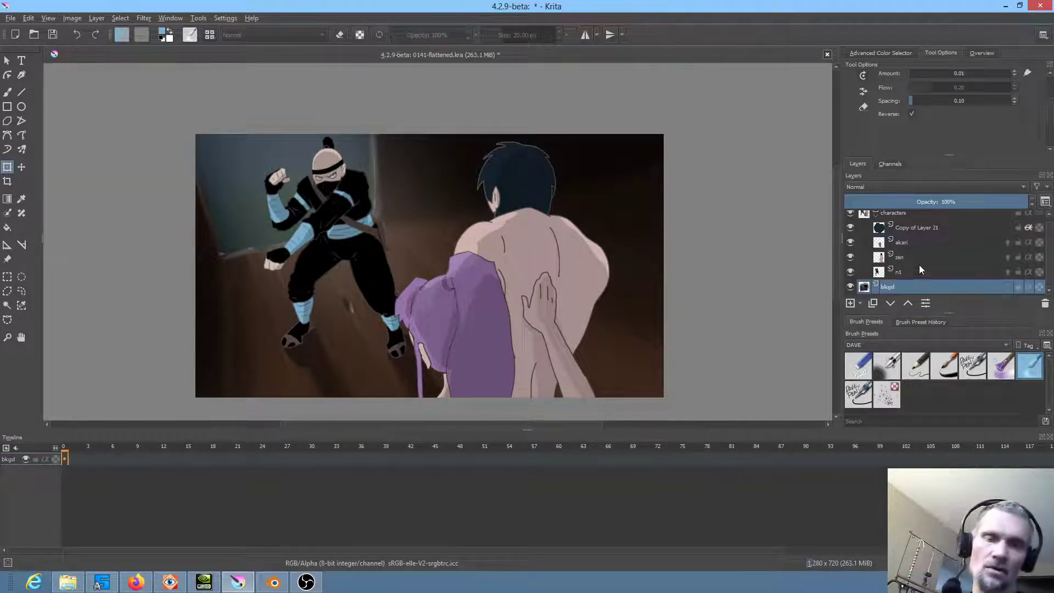
Step: Select the akari, zen and n1 layers together so the keyframes of all three are listed in the timeline
{"action": "scroll", "coordinate": [907, 252], "scroll_direction": "up", "scroll_amount": 1}
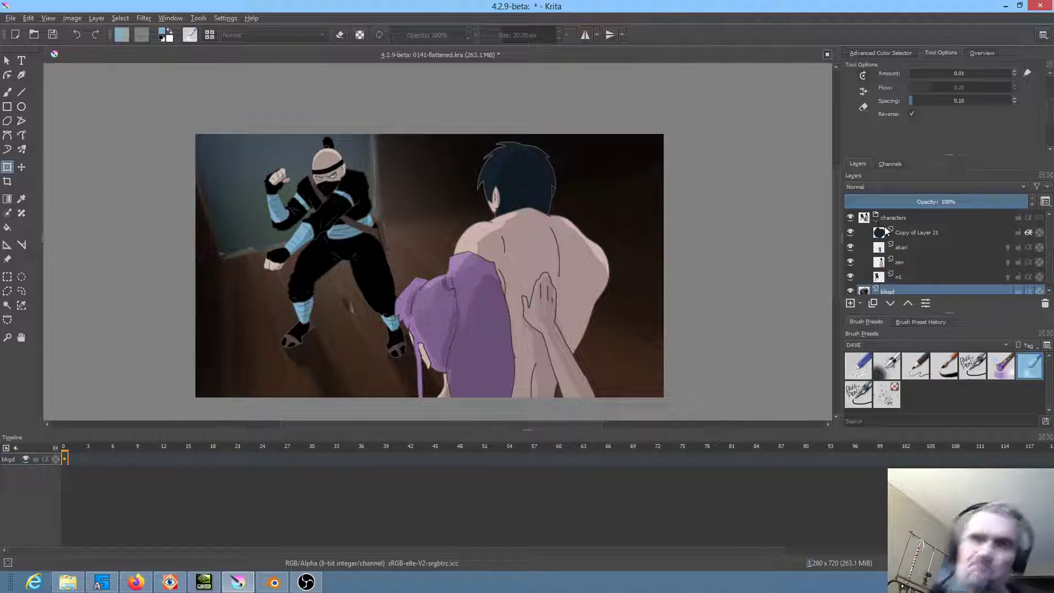
{"action": "mouse_move", "coordinate": [906, 281]}
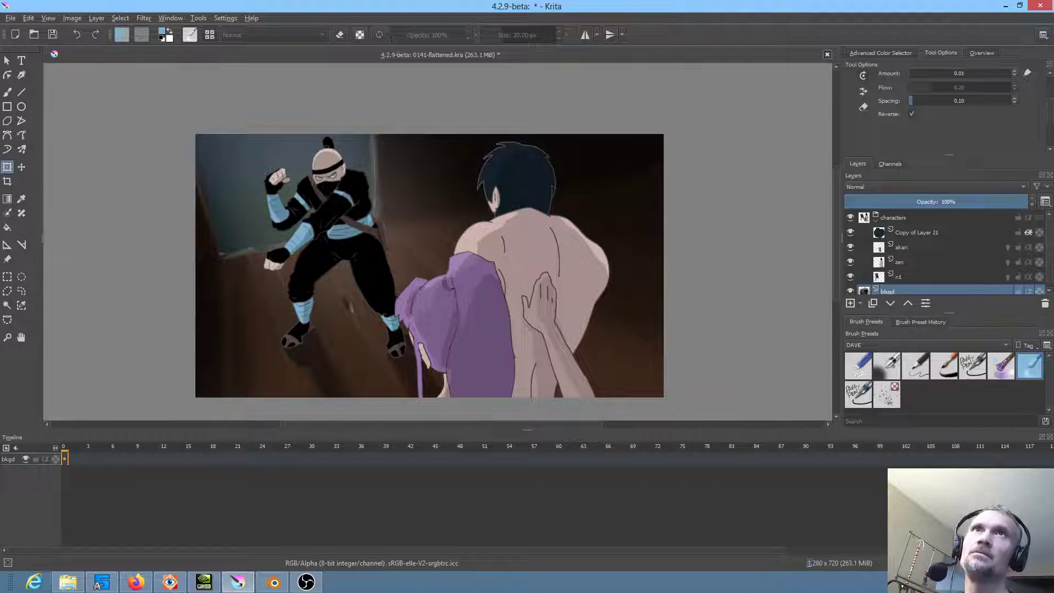
{"action": "key", "text": "alt+Tab"}
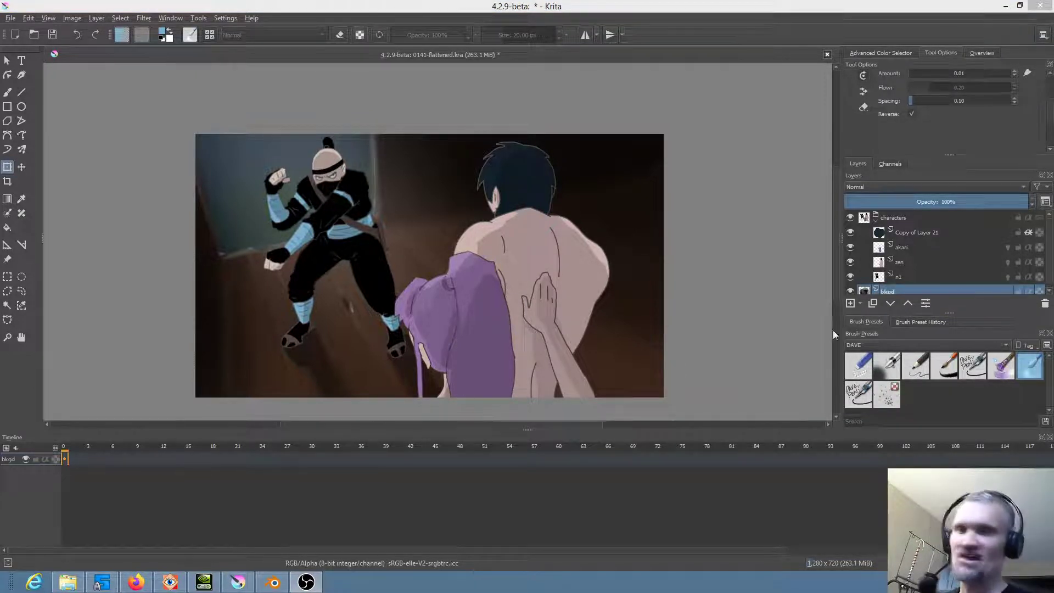
{"action": "left_click", "coordinate": [904, 250]}
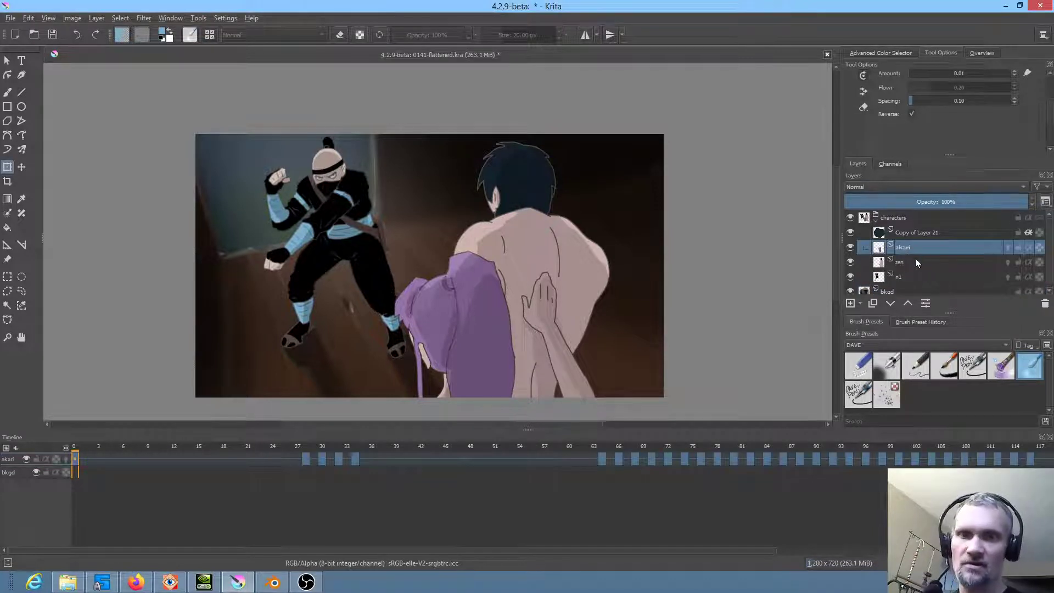
{"action": "left_click", "coordinate": [909, 262]}
{"action": "left_click", "coordinate": [907, 278]}
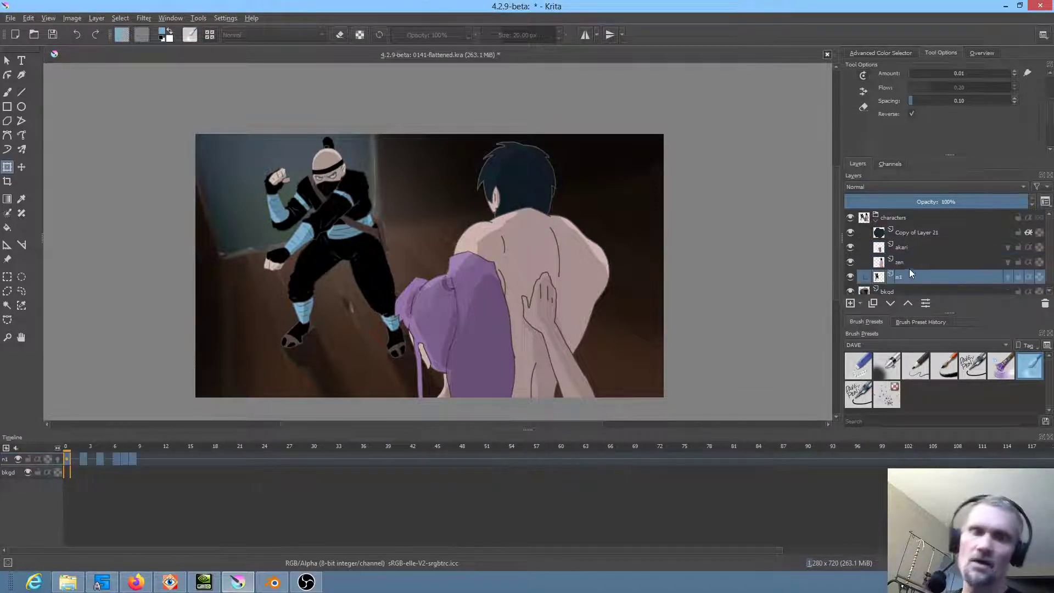
{"action": "left_click", "coordinate": [909, 248], "text": "shift"}
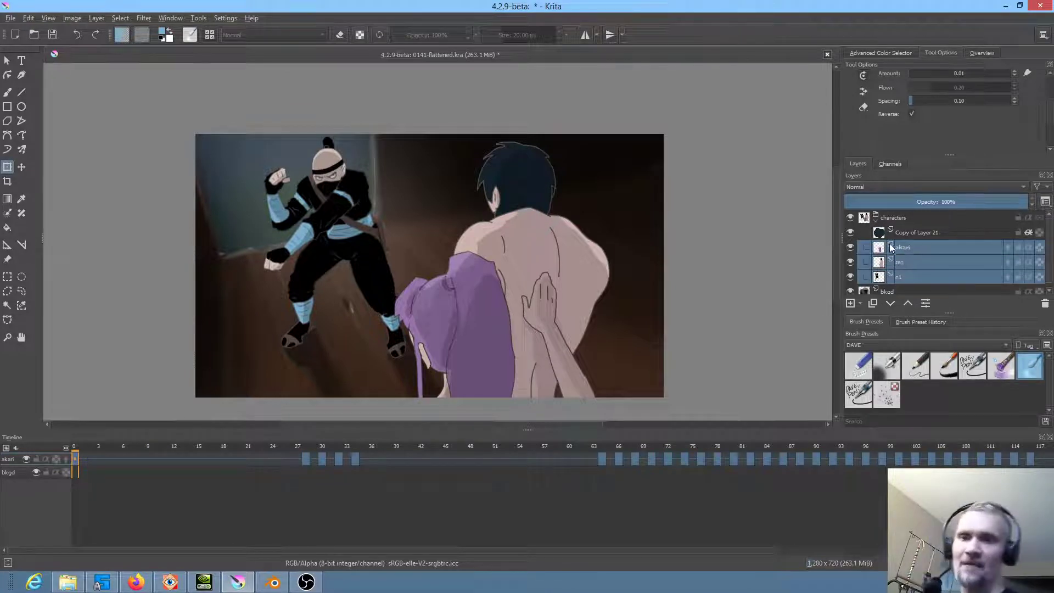
{"action": "left_click", "coordinate": [906, 250]}
{"action": "left_click", "coordinate": [906, 262]}
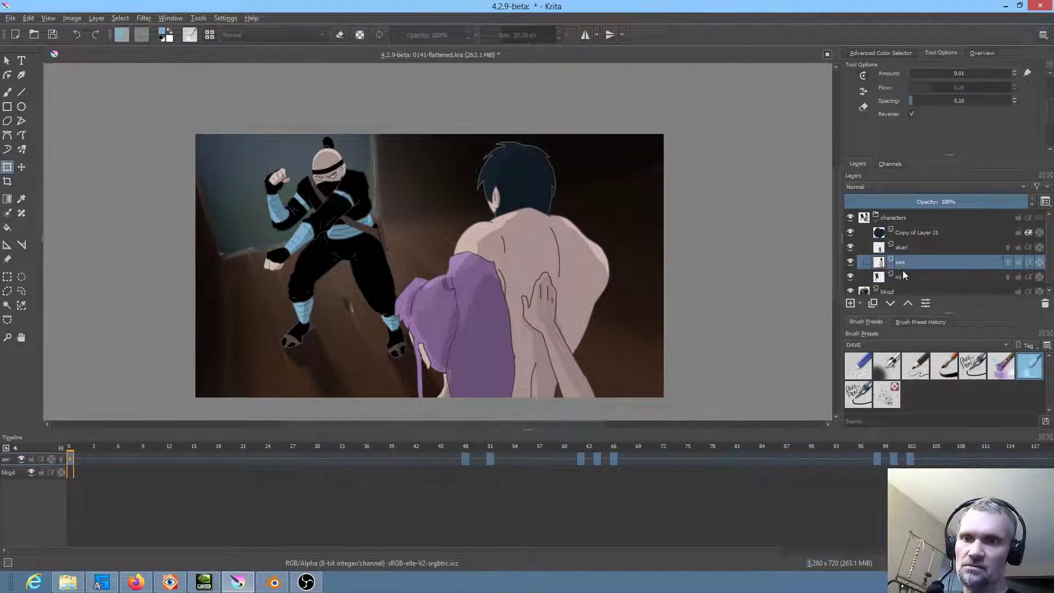
{"action": "left_click", "coordinate": [895, 249]}
{"action": "right_click", "coordinate": [898, 247]}
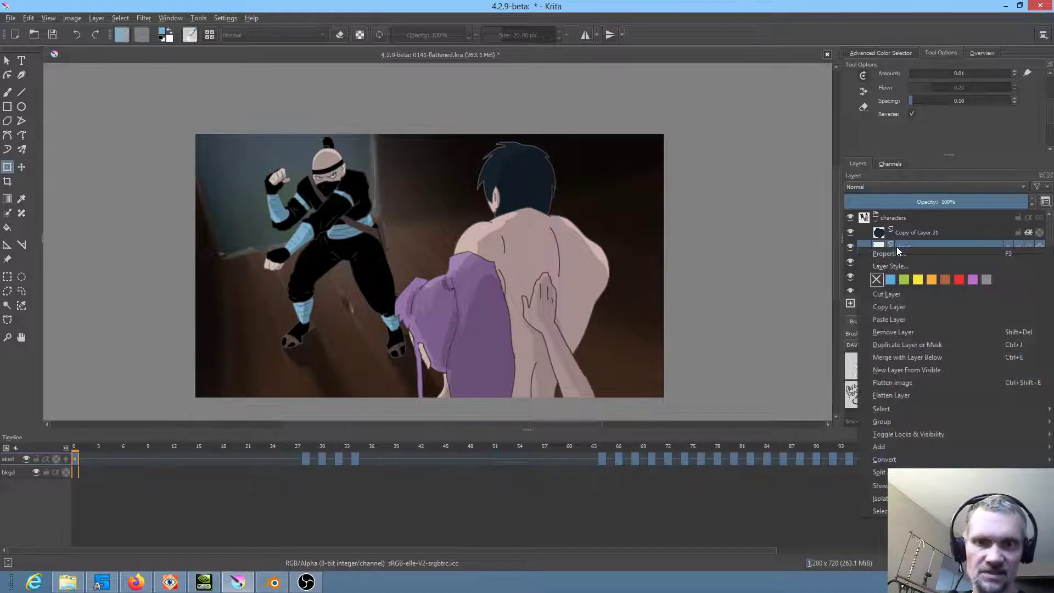
{"action": "left_click", "coordinate": [794, 389]}
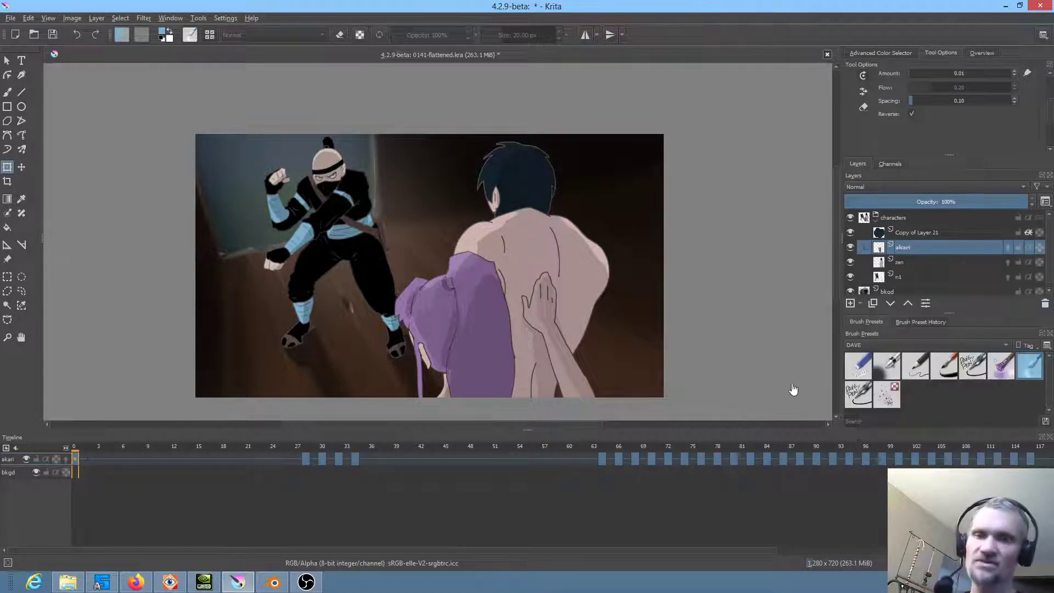
{"action": "left_click", "coordinate": [902, 278], "text": "shift"}
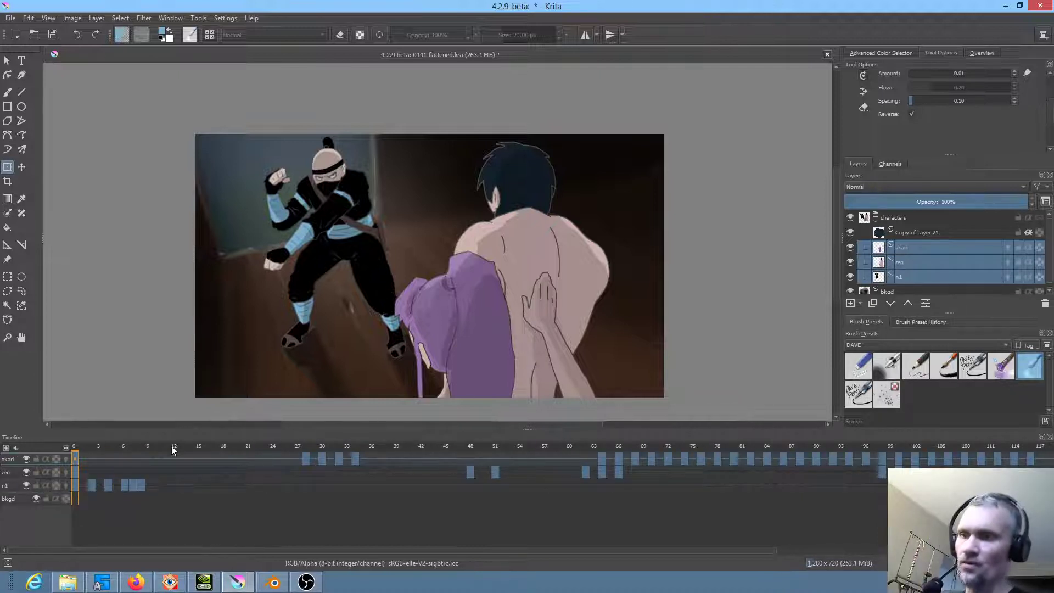
Step: Move the n1 layer's keyframe at frame 7 onto frame 6, replacing the one there, and play the animation to check the timing
{"action": "left_click", "coordinate": [124, 448]}
{"action": "left_click", "coordinate": [132, 448]}
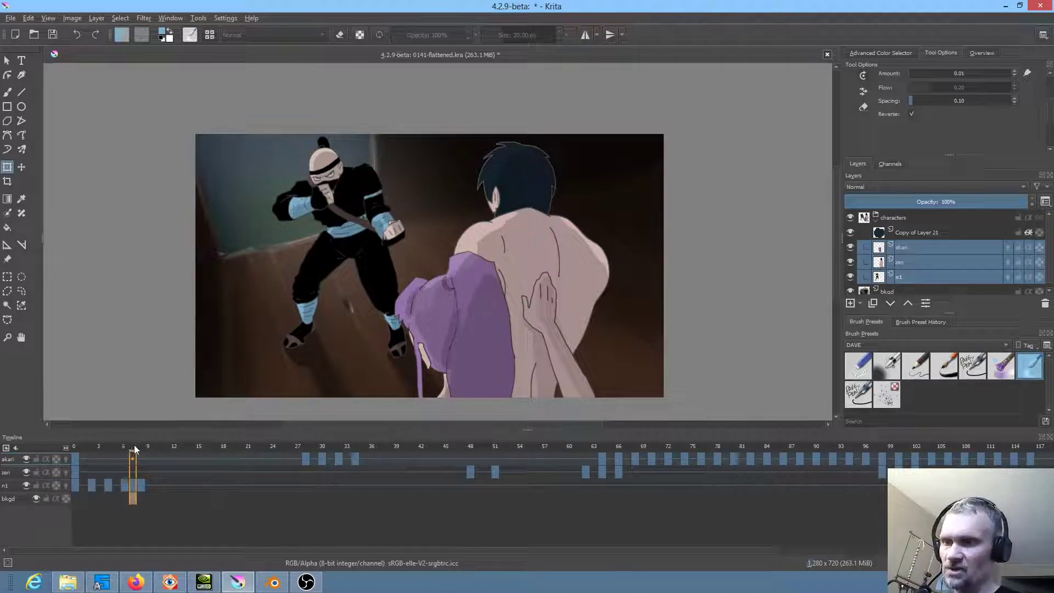
{"action": "left_click", "coordinate": [139, 448]}
{"action": "mouse_move", "coordinate": [137, 447]}
{"action": "left_mouse_down"}
{"action": "mouse_move", "coordinate": [124, 444]}
{"action": "mouse_move", "coordinate": [137, 447]}
{"action": "left_mouse_up"}
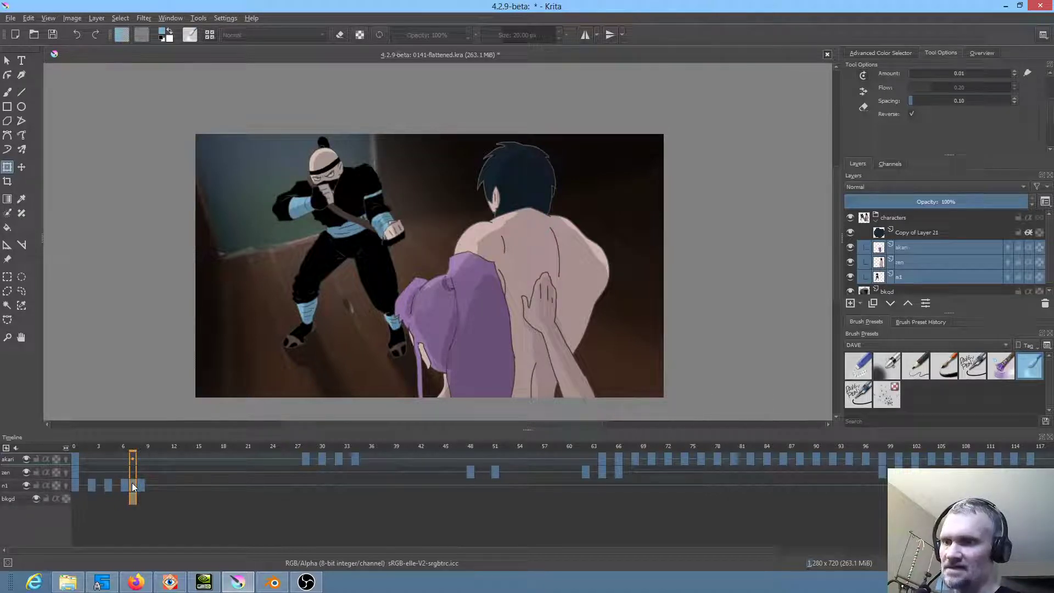
{"action": "mouse_move", "coordinate": [134, 499]}
{"action": "left_mouse_down"}
{"action": "mouse_move", "coordinate": [124, 504]}
{"action": "mouse_move", "coordinate": [124, 482]}
{"action": "left_mouse_up"}
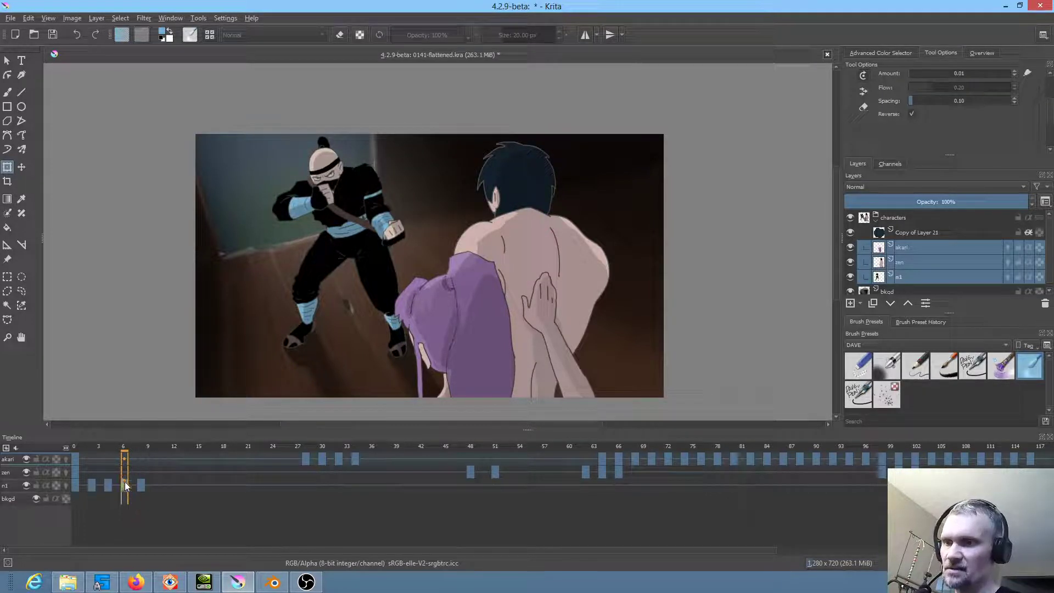
{"action": "left_click", "coordinate": [146, 447]}
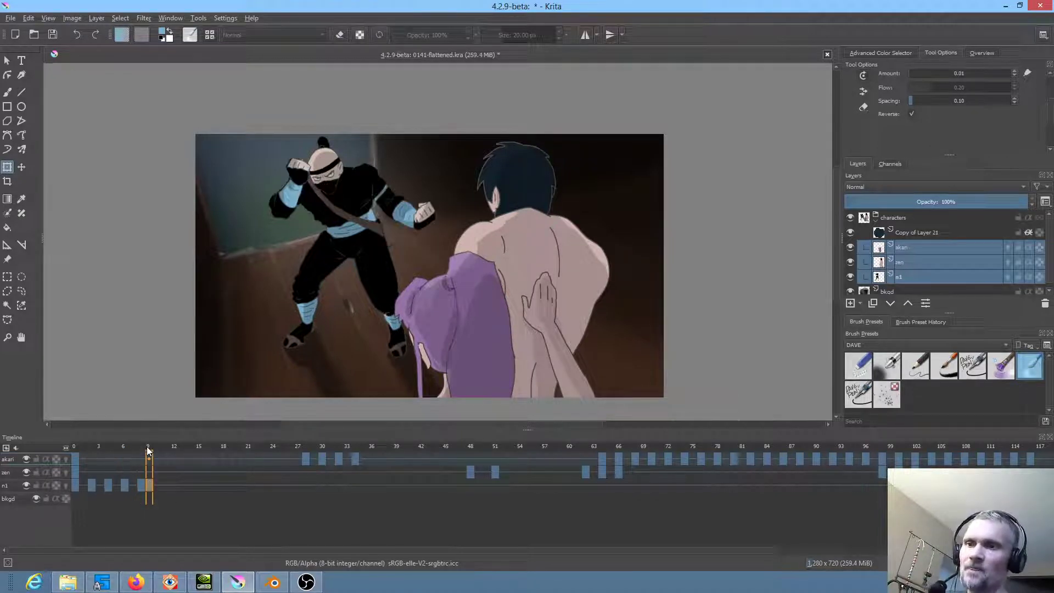
{"action": "key", "text": "space"}
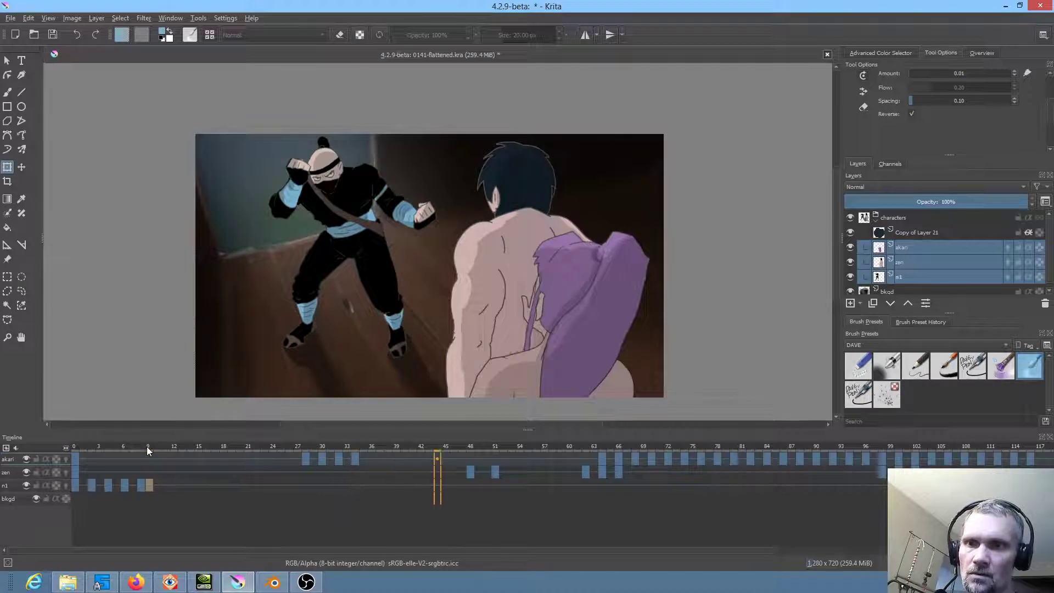
{"action": "key", "text": "space"}
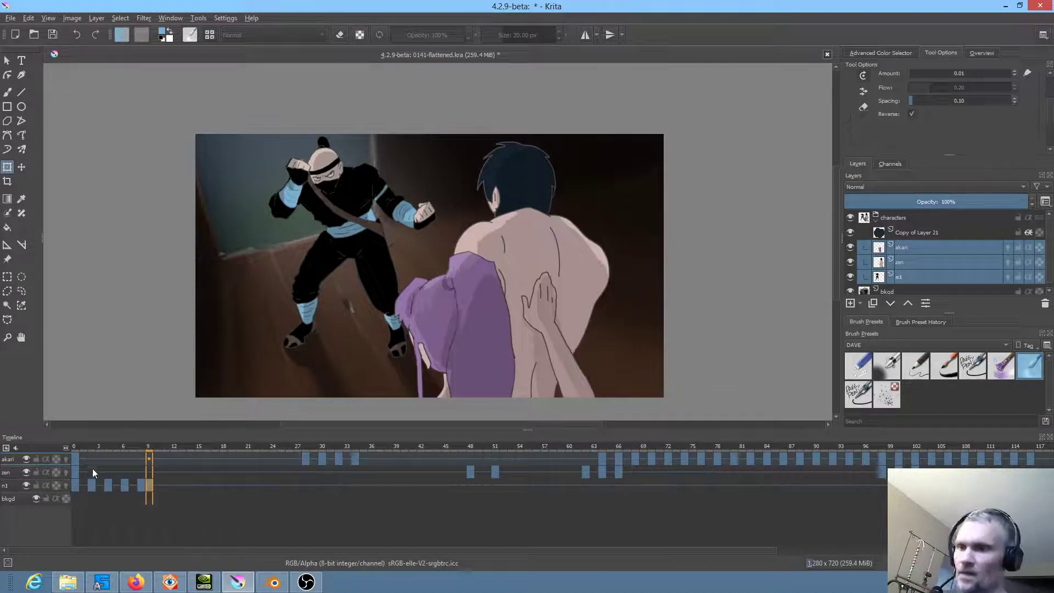
Step: Shift zen's keyframes from frame 48 onward 14 frames earlier so they start at frame 34, and play back the turn
{"action": "left_click", "coordinate": [473, 470]}
{"action": "left_click_drag", "start_coordinate": [473, 470], "coordinate": [357, 474]}
{"action": "left_click", "coordinate": [232, 445]}
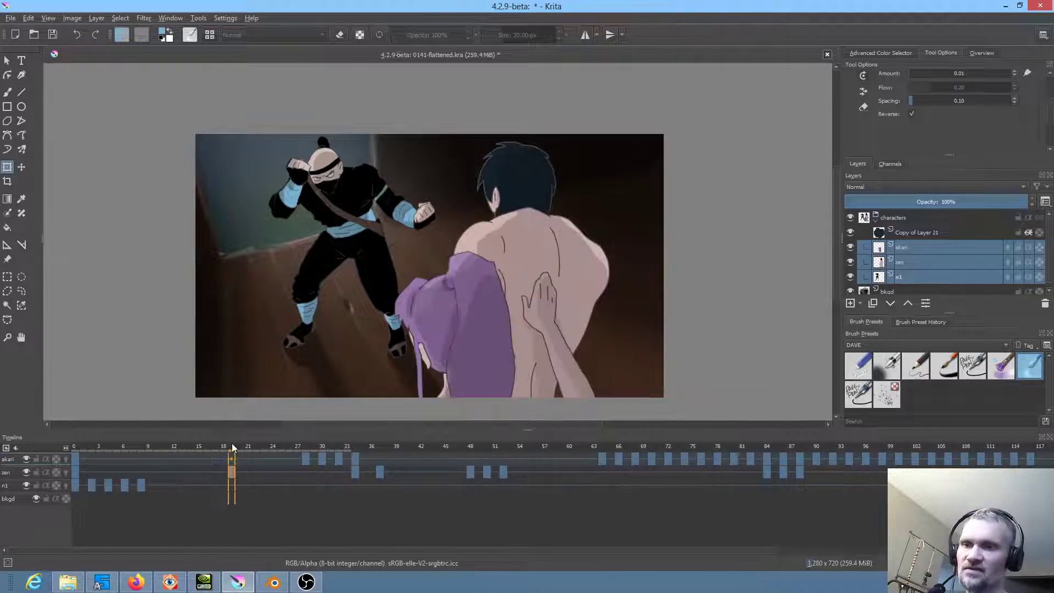
{"action": "key", "text": "space"}
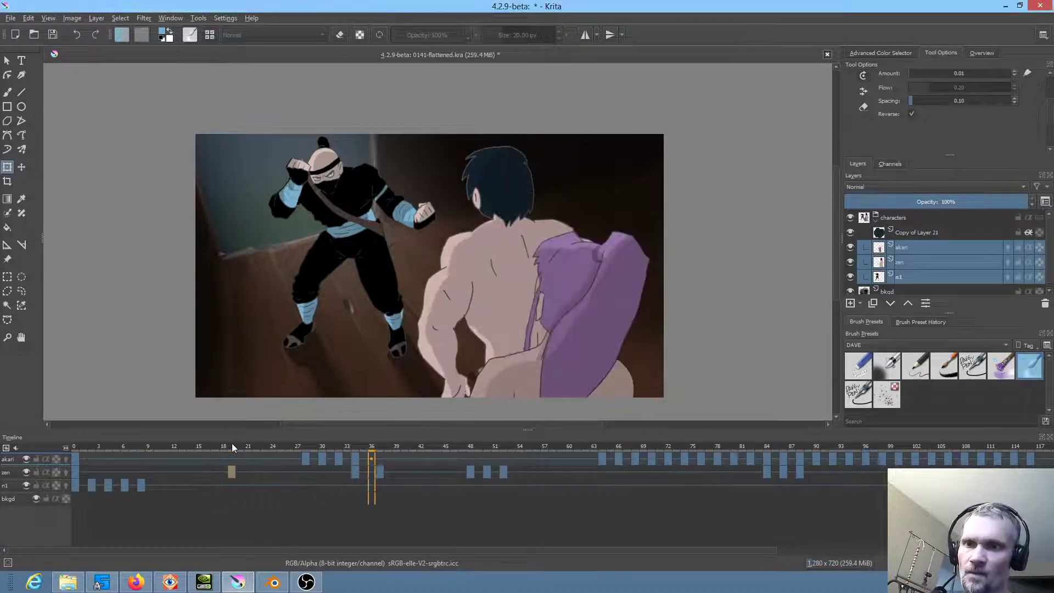
{"action": "key", "text": "space"}
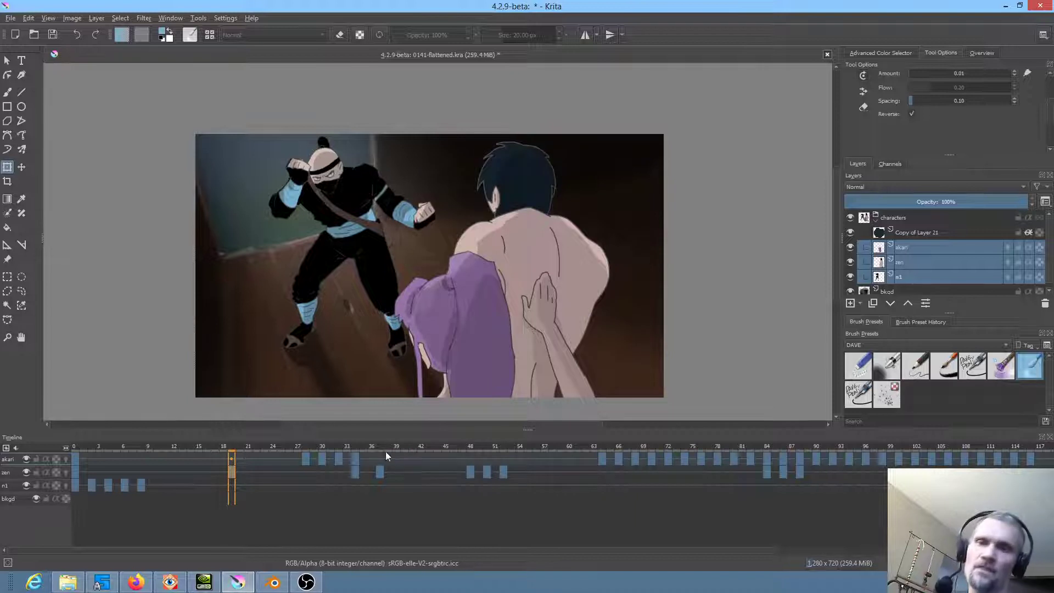
Step: Shift the akari and zen keyframes from frame 64 onward 12 frames earlier, starting at frame 52, and play back the result
{"action": "left_click", "coordinate": [604, 460]}
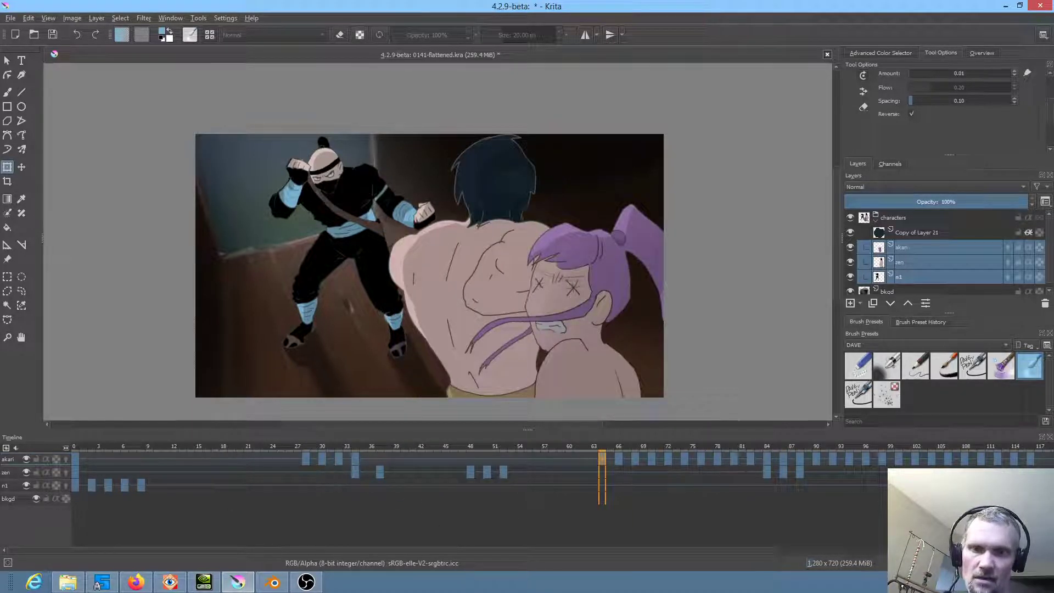
{"action": "left_click_drag", "start_coordinate": [603, 472], "coordinate": [1031, 459]}
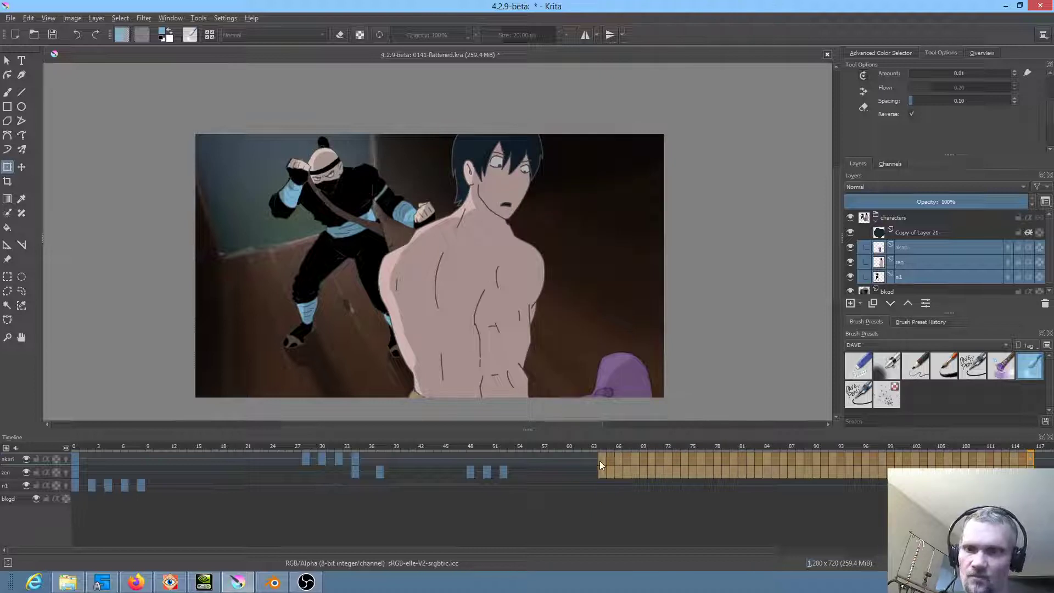
{"action": "left_click_drag", "start_coordinate": [600, 460], "coordinate": [500, 459]}
{"action": "left_click", "coordinate": [315, 446]}
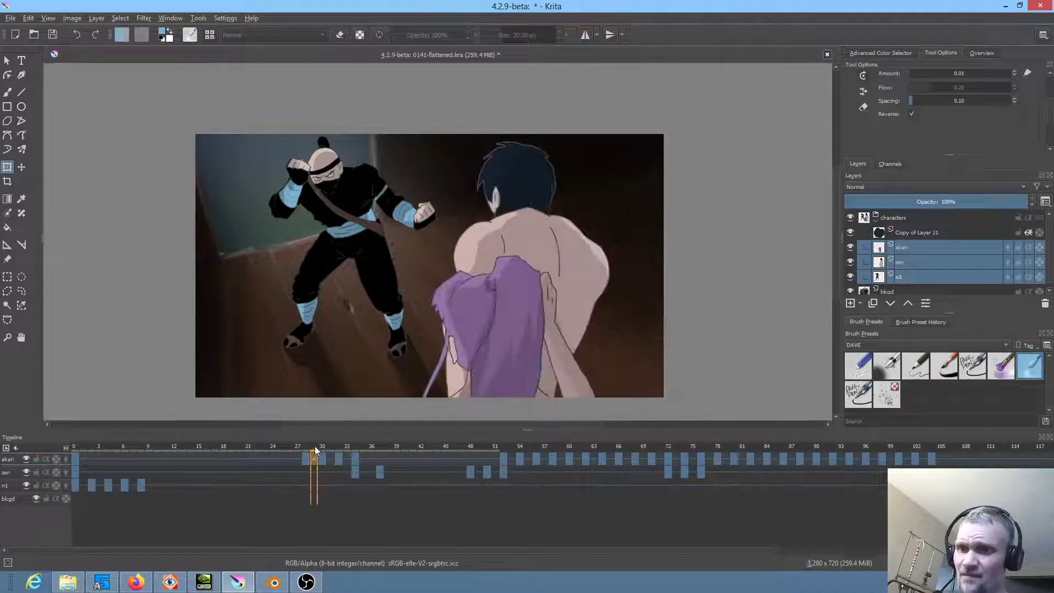
{"action": "key", "text": "space"}
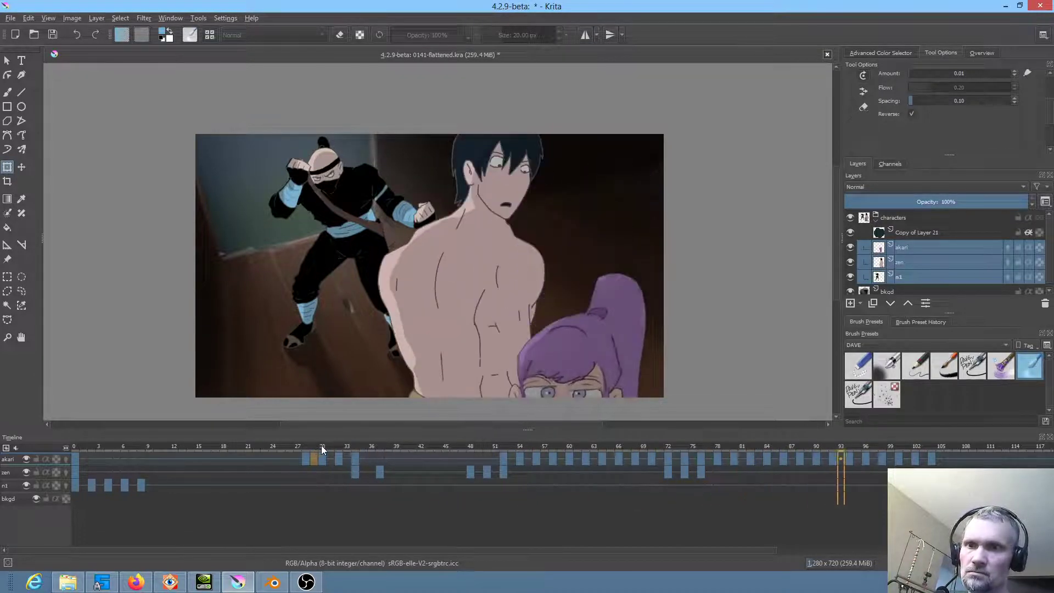
{"action": "key", "text": "space"}
Step: Return to frame 0, save the retimed animation and play it through from the start
{"action": "key", "text": "Left"}
{"action": "key", "text": "Left"}
{"action": "key", "text": "Left"}
{"action": "key", "text": "Left"}
{"action": "key", "text": "Left"}
{"action": "key", "text": "Left"}
{"action": "key", "text": "Left"}
{"action": "key", "text": "Left"}
{"action": "key", "text": "Left"}
{"action": "key", "text": "Left"}
{"action": "key", "text": "Left"}
{"action": "key", "text": "Left"}
{"action": "key", "text": "Left"}
{"action": "key", "text": "Left"}
{"action": "key", "text": "Left"}
{"action": "key", "text": "Left"}
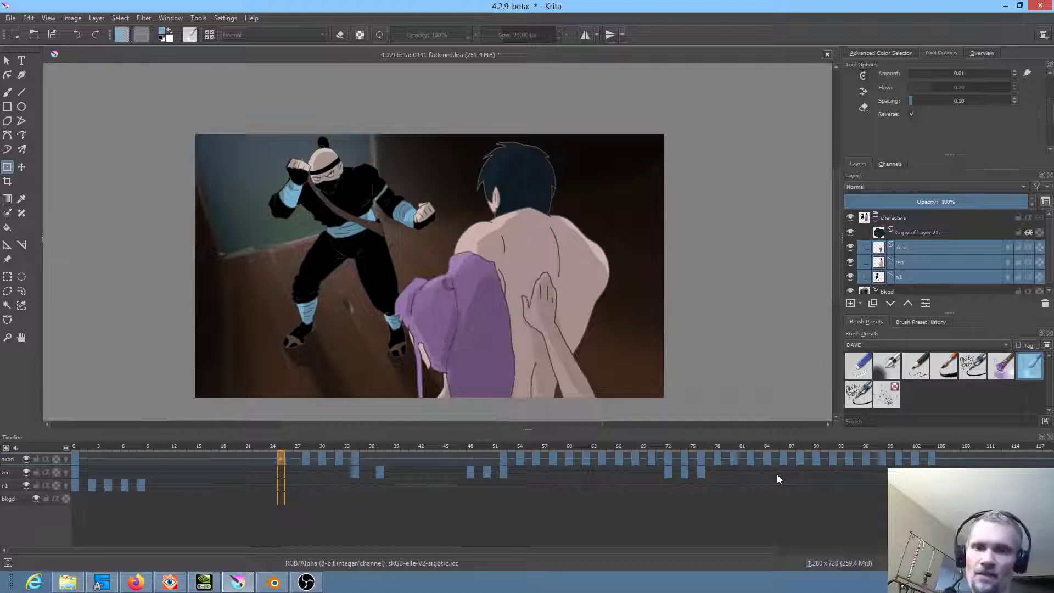
{"action": "key", "text": "Left"}
{"action": "key", "text": "Left"}
{"action": "key", "text": "Left"}
{"action": "key", "text": "Left"}
{"action": "key", "text": "Left"}
{"action": "key", "text": "Left"}
{"action": "key", "text": "Left"}
{"action": "key", "text": "Left"}
{"action": "key", "text": "Left"}
{"action": "key", "text": "Left"}
{"action": "key", "text": "Left"}
{"action": "key", "text": "Left"}
{"action": "key", "text": "Left"}
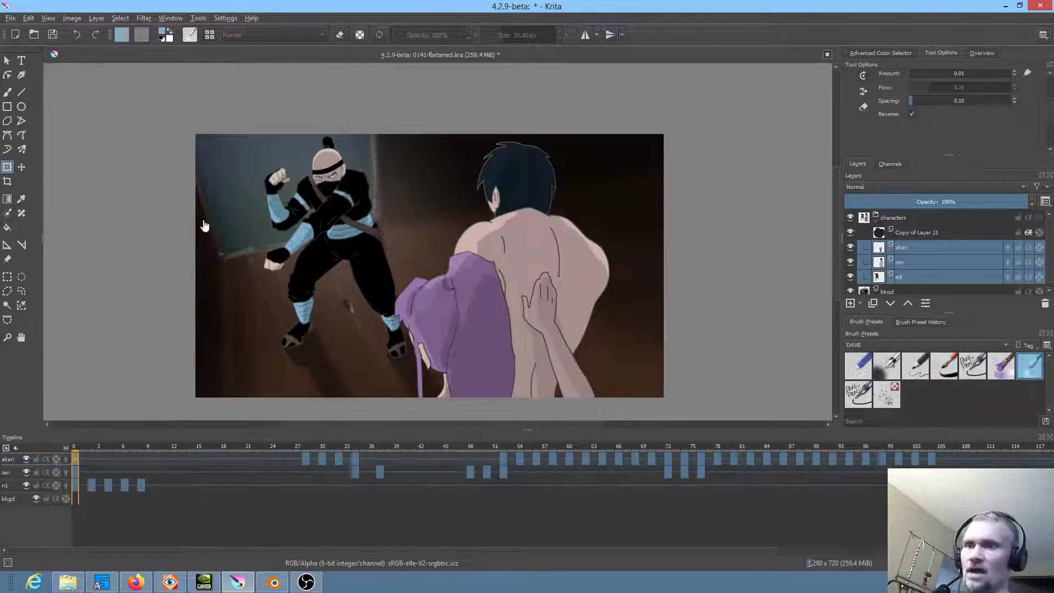
{"action": "left_click", "coordinate": [53, 34]}
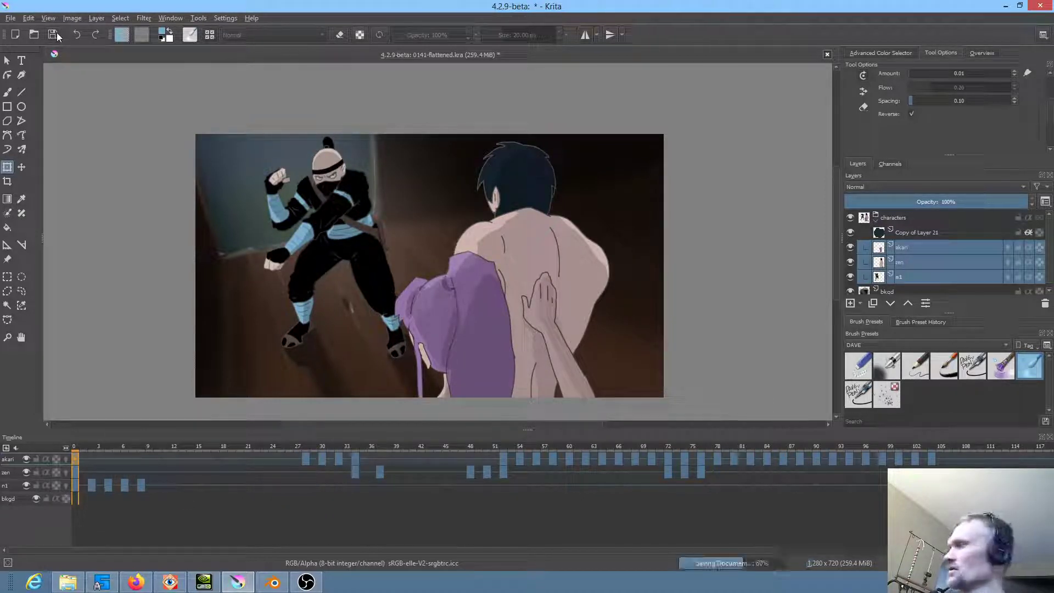
{"action": "key", "text": "space"}
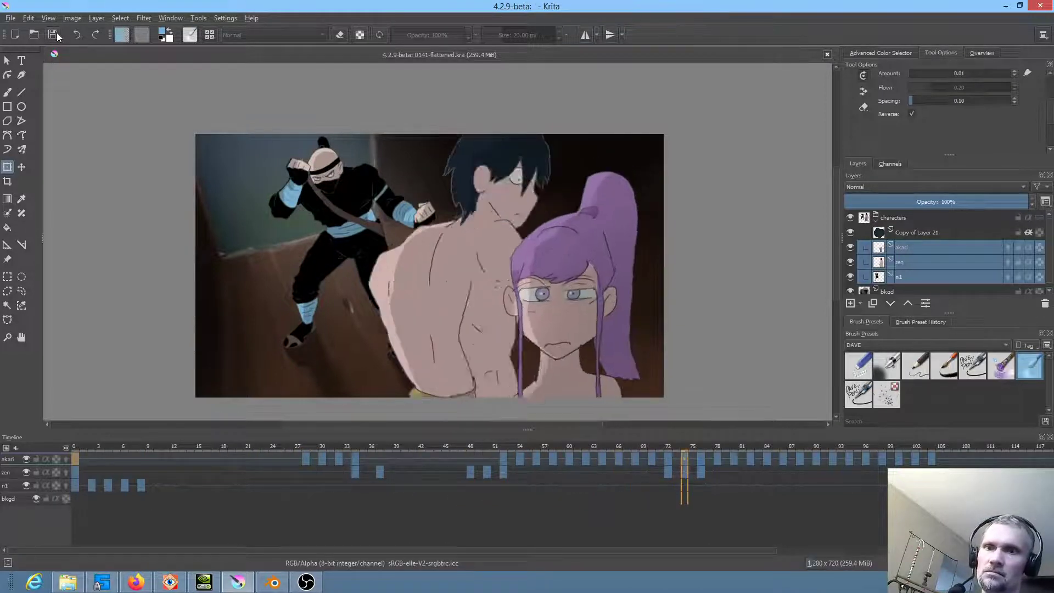
{"action": "key", "text": "space"}
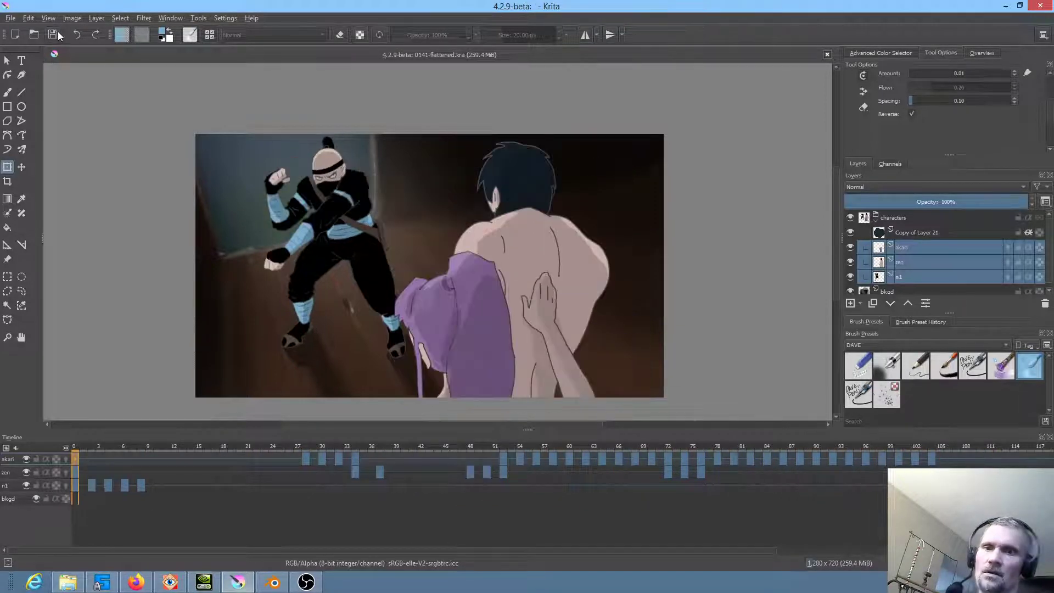
Step: Add a paint layer named fx above the characters group and save the file
{"action": "left_click", "coordinate": [905, 220]}
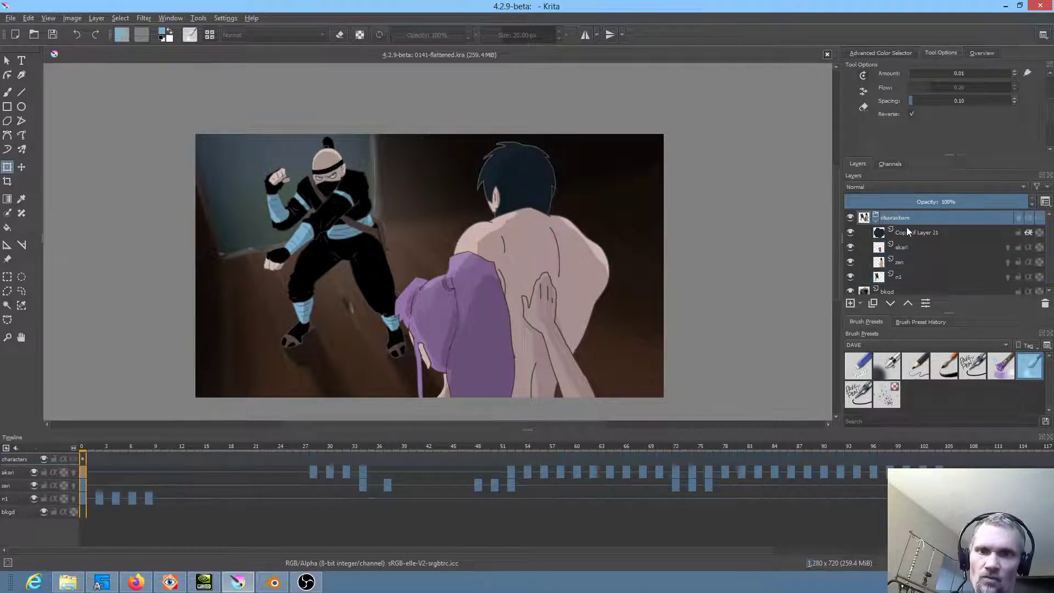
{"action": "left_click", "coordinate": [850, 303]}
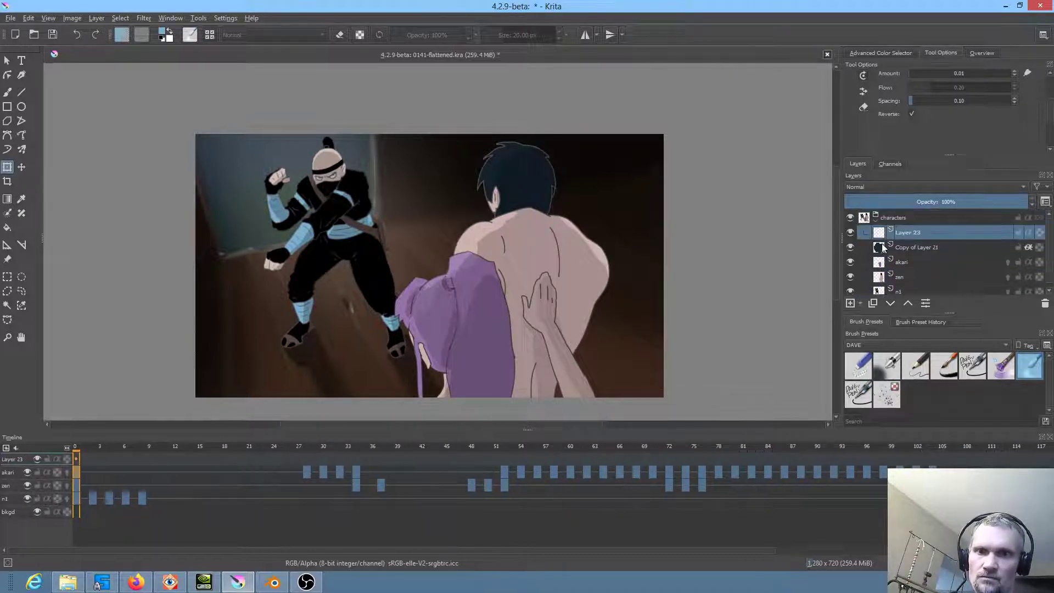
{"action": "left_click", "coordinate": [908, 303]}
{"action": "double_click", "coordinate": [1008, 218]}
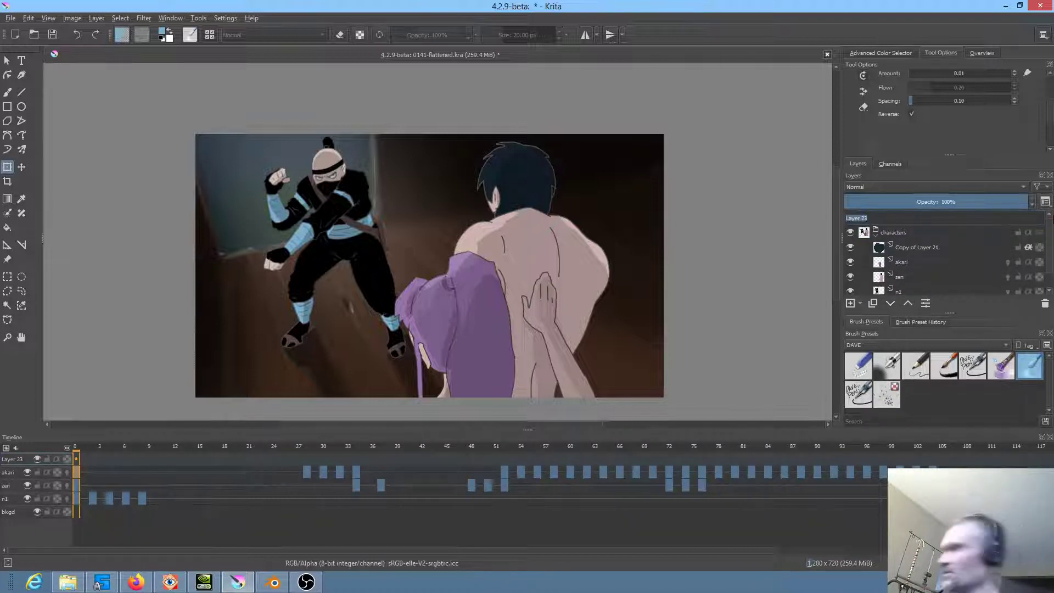
{"action": "type", "text": "fx"}
{"action": "key", "text": "Return"}
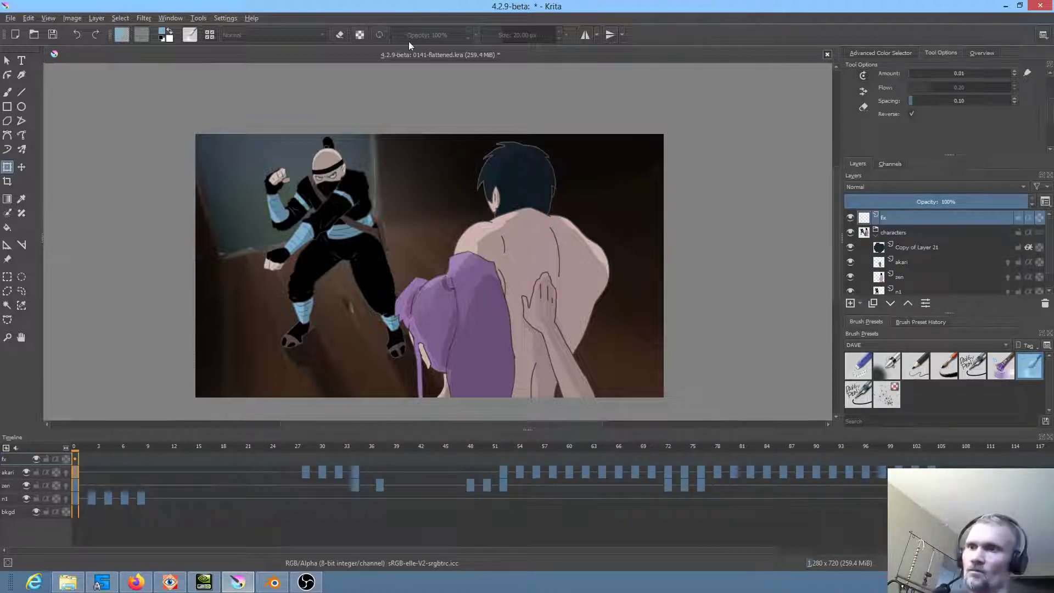
{"action": "key", "text": "ctrl+s"}
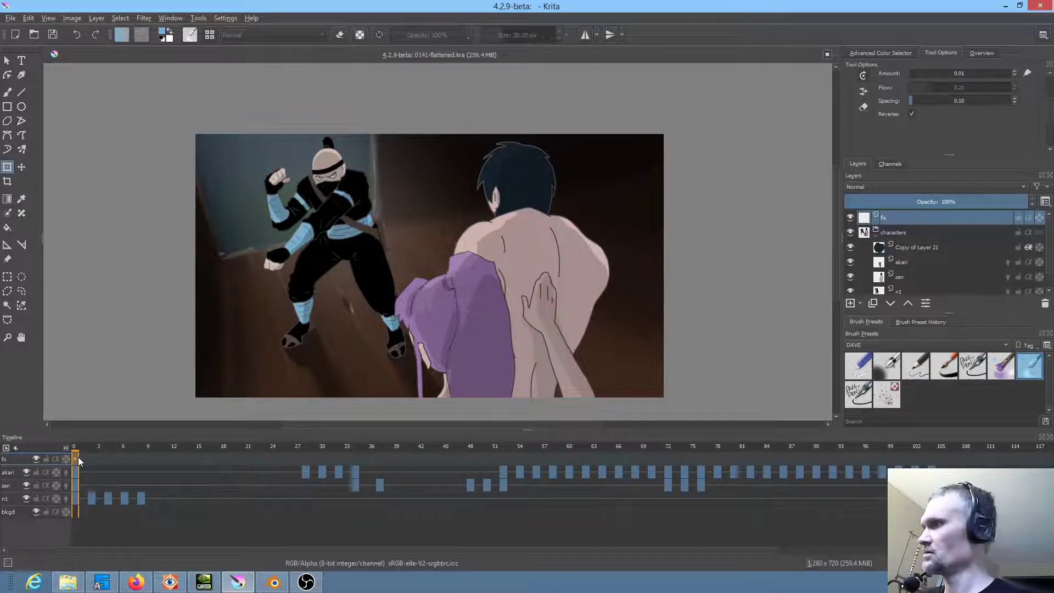
Step: Add an fx keyframe at frame 0, then set up the DAVE PEN brush in bright yellow-green at frame 57
{"action": "key", "text": "Insert"}
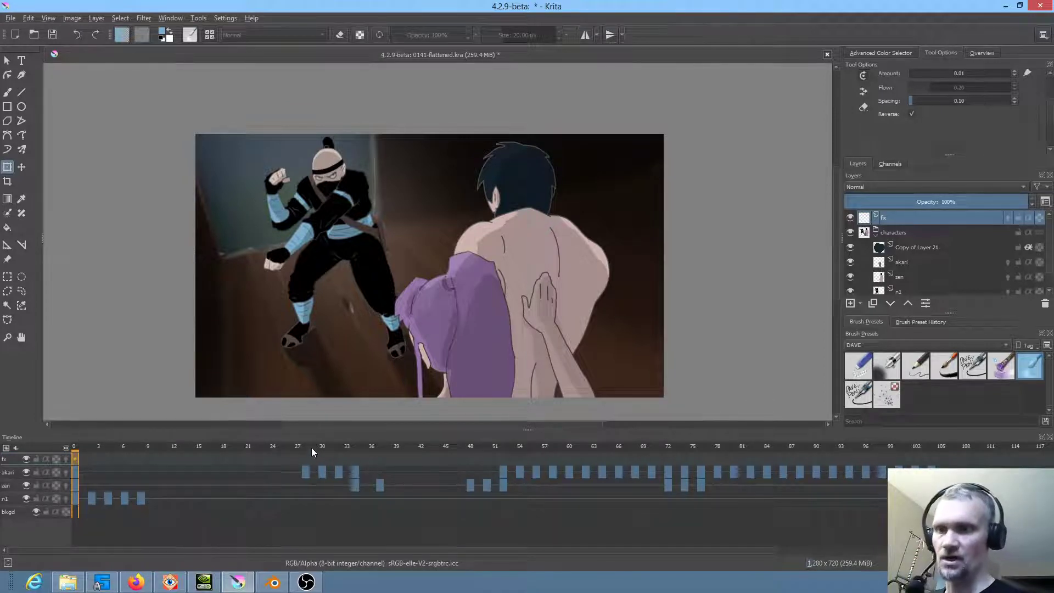
{"action": "left_click_drag", "start_coordinate": [311, 451], "coordinate": [546, 453]}
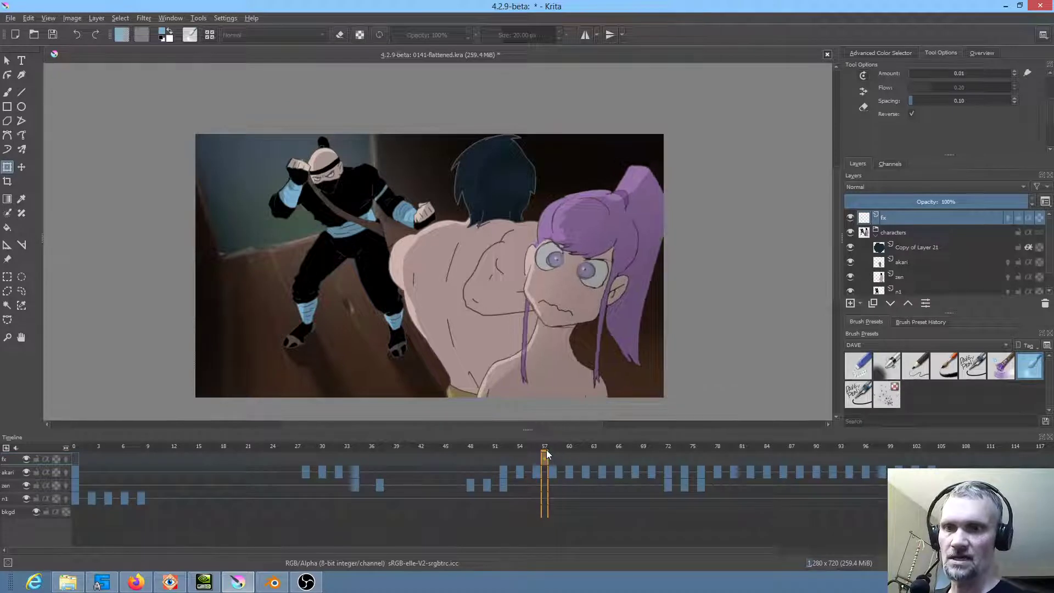
{"action": "left_click", "coordinate": [977, 370]}
{"action": "left_click", "coordinate": [881, 53]}
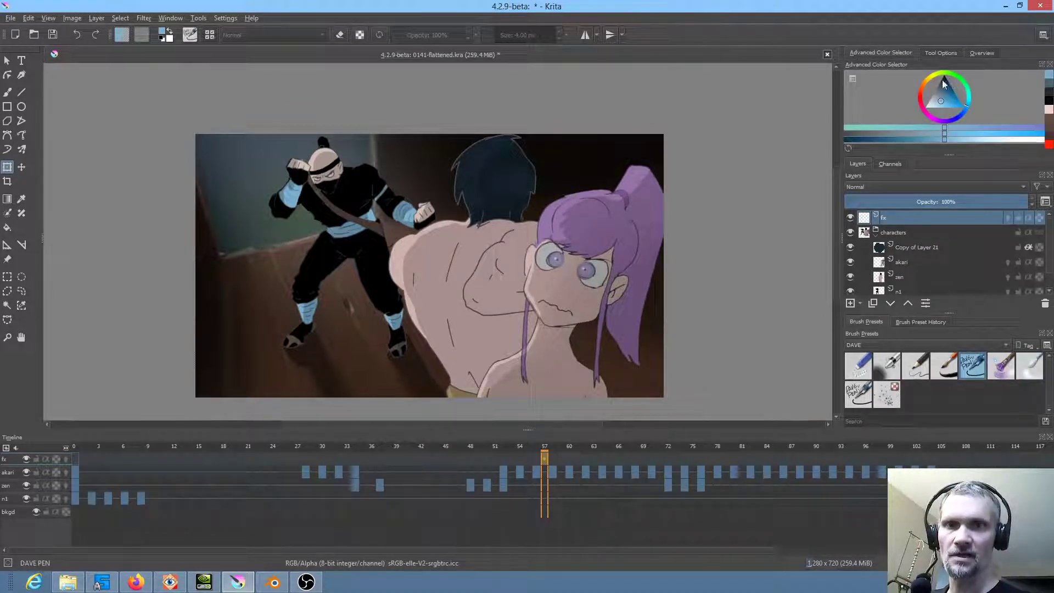
{"action": "left_click", "coordinate": [949, 80]}
{"action": "left_click_drag", "start_coordinate": [950, 80], "coordinate": [975, 110]}
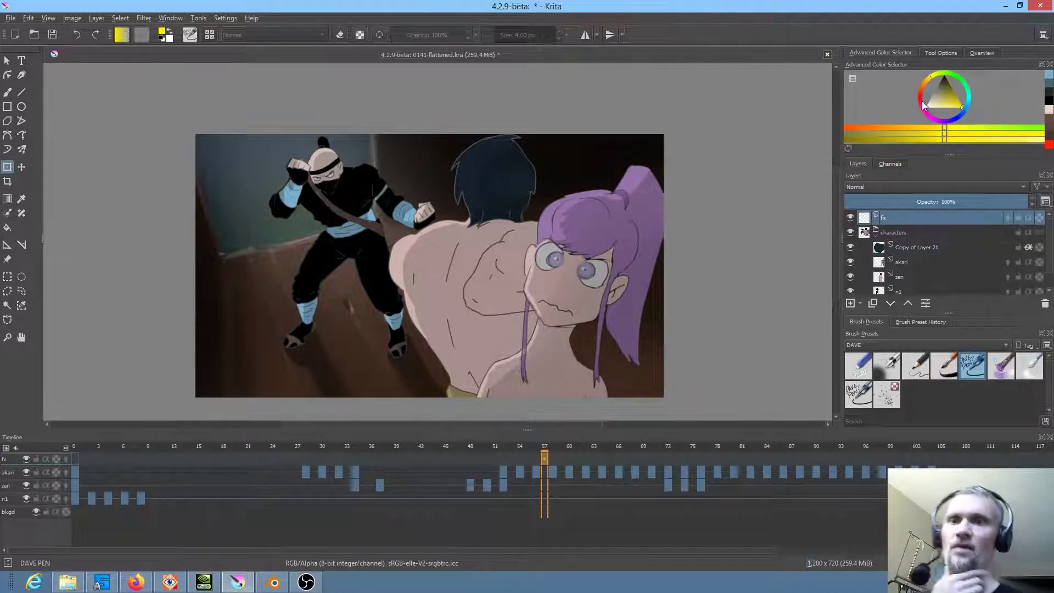
{"action": "left_click_drag", "start_coordinate": [957, 107], "coordinate": [940, 73]}
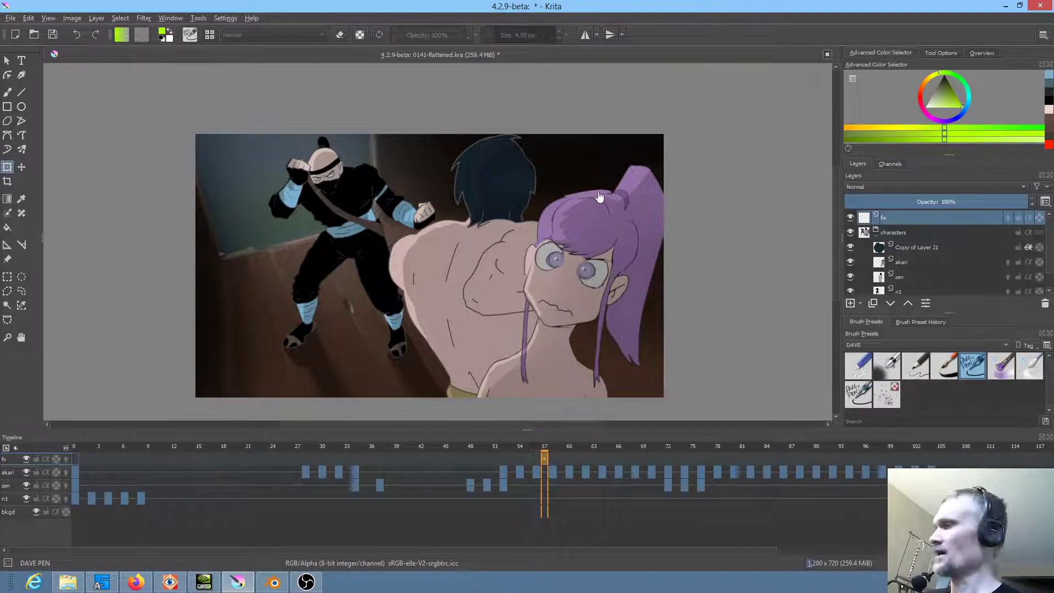
{"action": "key", "text": "b"}
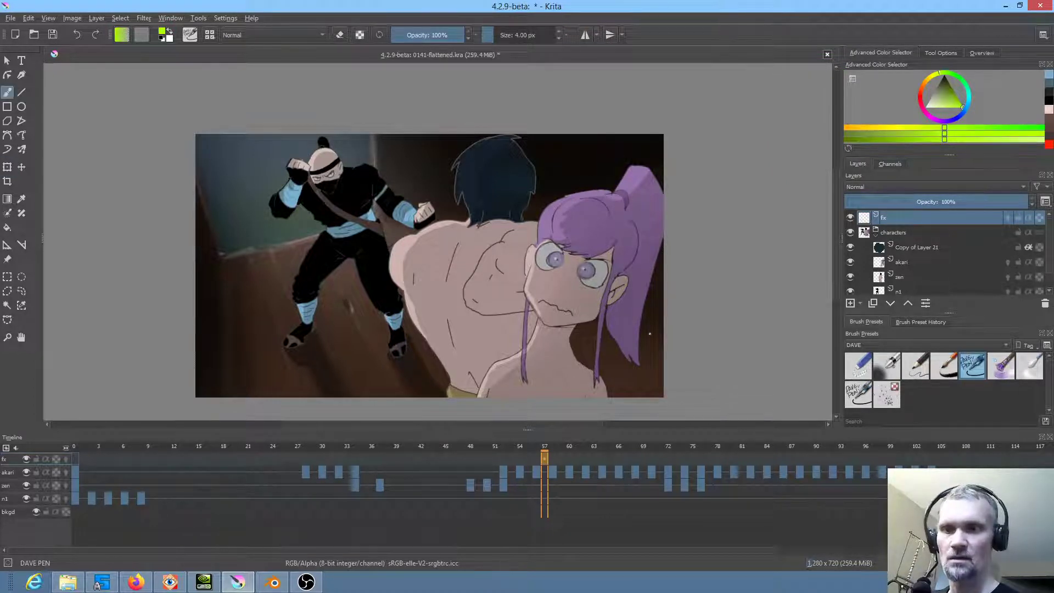
Step: Draw small yellow-green stars scattered around the purple-haired woman's head on the fx layer at frame 57
{"action": "mouse_move", "coordinate": [575, 160]}
{"action": "left_mouse_down"}
{"action": "mouse_move", "coordinate": [576, 175]}
{"action": "mouse_move", "coordinate": [588, 168]}
{"action": "left_mouse_up"}
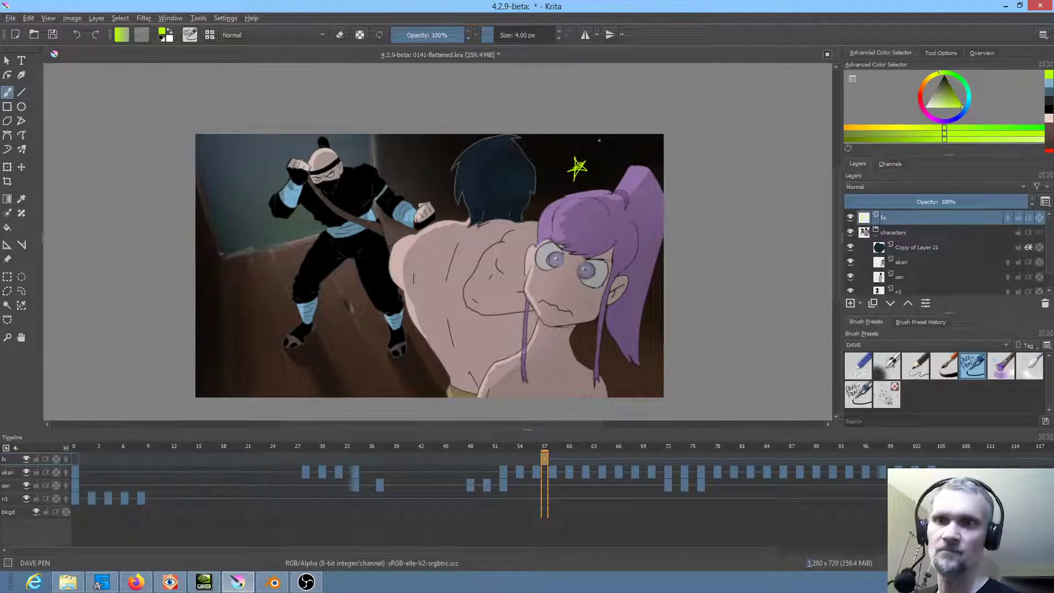
{"action": "left_click_drag", "start_coordinate": [549, 210], "coordinate": [557, 208]}
{"action": "left_click_drag", "start_coordinate": [507, 183], "coordinate": [519, 179]}
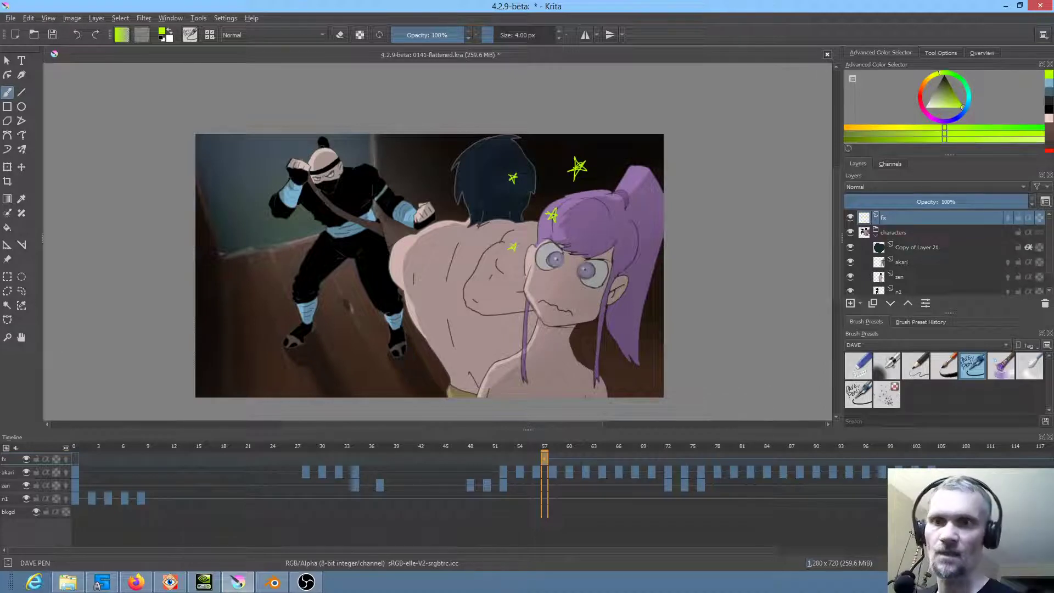
{"action": "left_click_drag", "start_coordinate": [614, 252], "coordinate": [623, 245]}
{"action": "left_click_drag", "start_coordinate": [635, 191], "coordinate": [642, 201]}
{"action": "left_click_drag", "start_coordinate": [631, 195], "coordinate": [645, 192]}
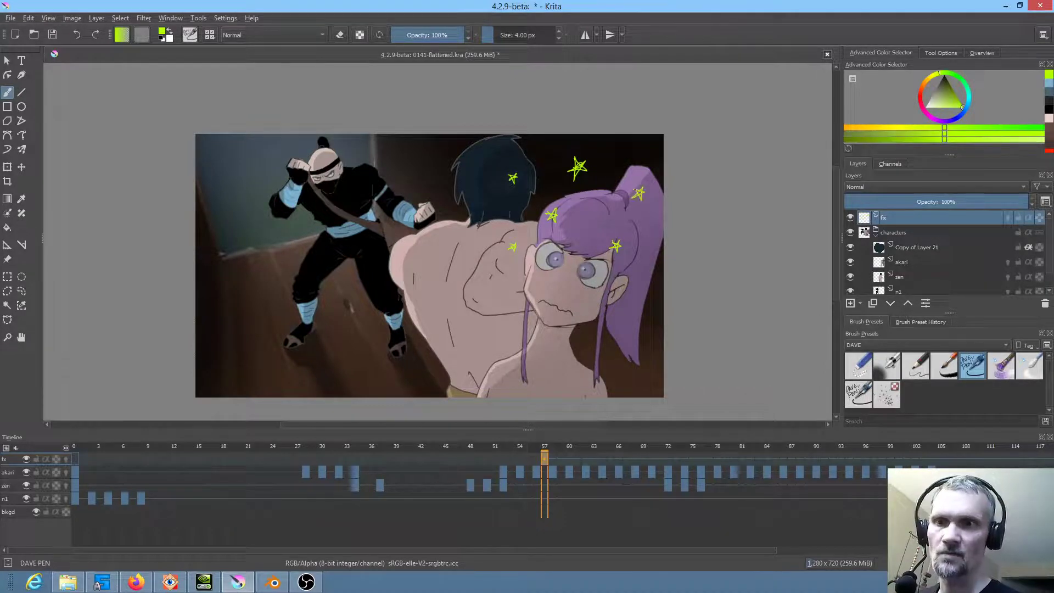
{"action": "left_click_drag", "start_coordinate": [649, 268], "coordinate": [653, 257]}
{"action": "left_click_drag", "start_coordinate": [645, 263], "coordinate": [658, 262]}
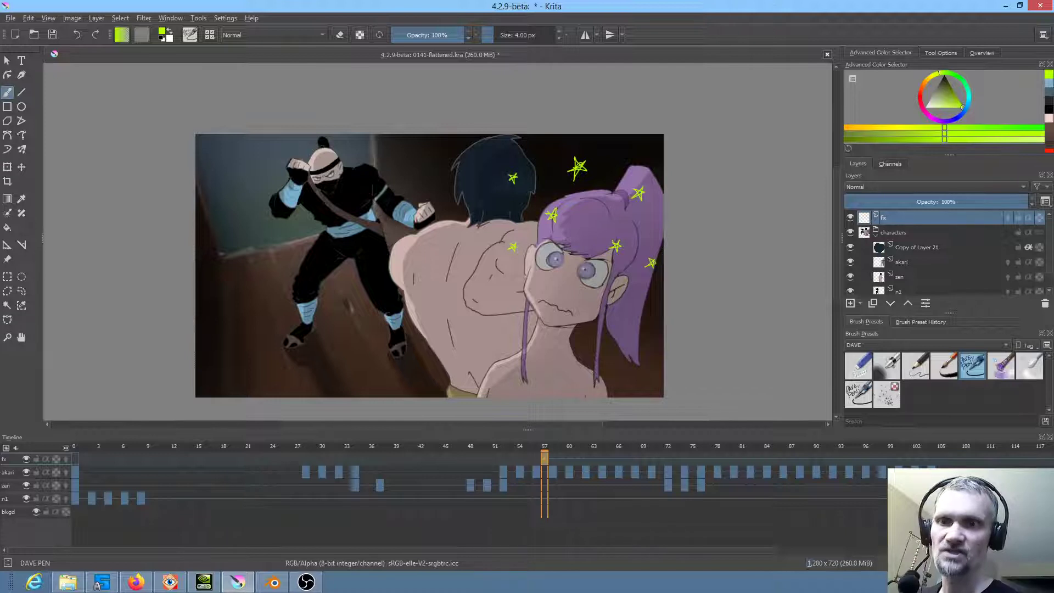
{"action": "left_click_drag", "start_coordinate": [596, 208], "coordinate": [600, 214]}
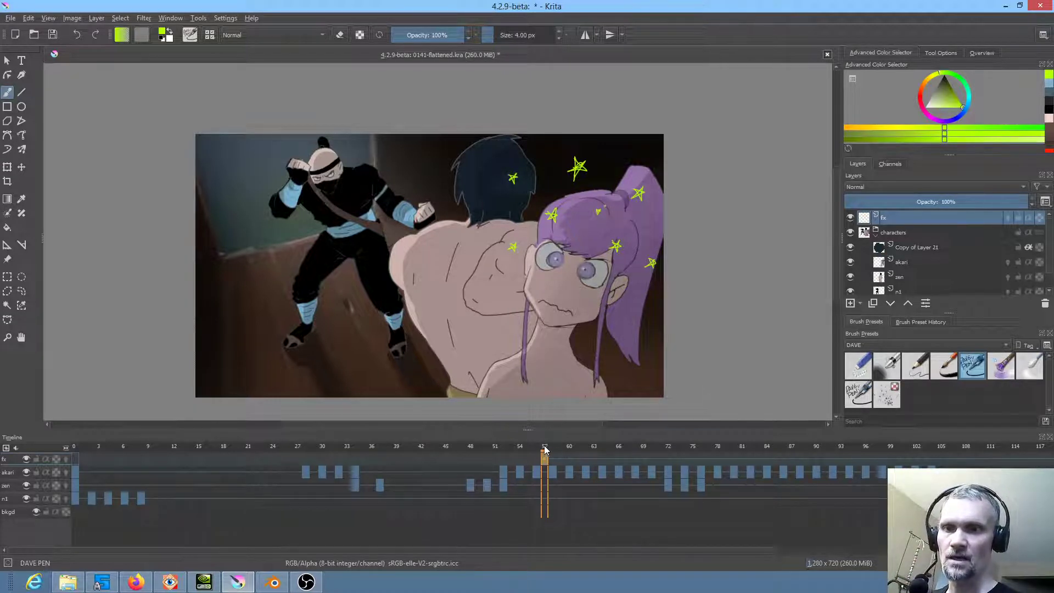
Step: Clear the fx drawing at frame 60 and draw a fresh set of stars around the woman's head in shifted positions
{"action": "left_click_drag", "start_coordinate": [546, 449], "coordinate": [569, 448]}
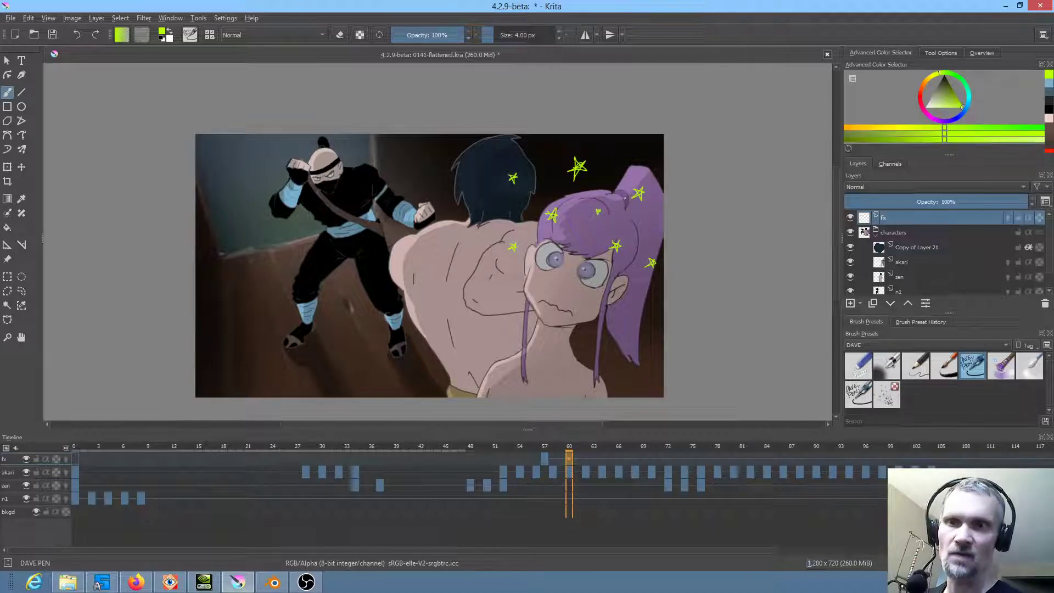
{"action": "key", "text": "Delete"}
{"action": "mouse_move", "coordinate": [608, 168]}
{"action": "left_mouse_down"}
{"action": "mouse_move", "coordinate": [617, 156]}
{"action": "mouse_move", "coordinate": [609, 164]}
{"action": "left_mouse_up"}
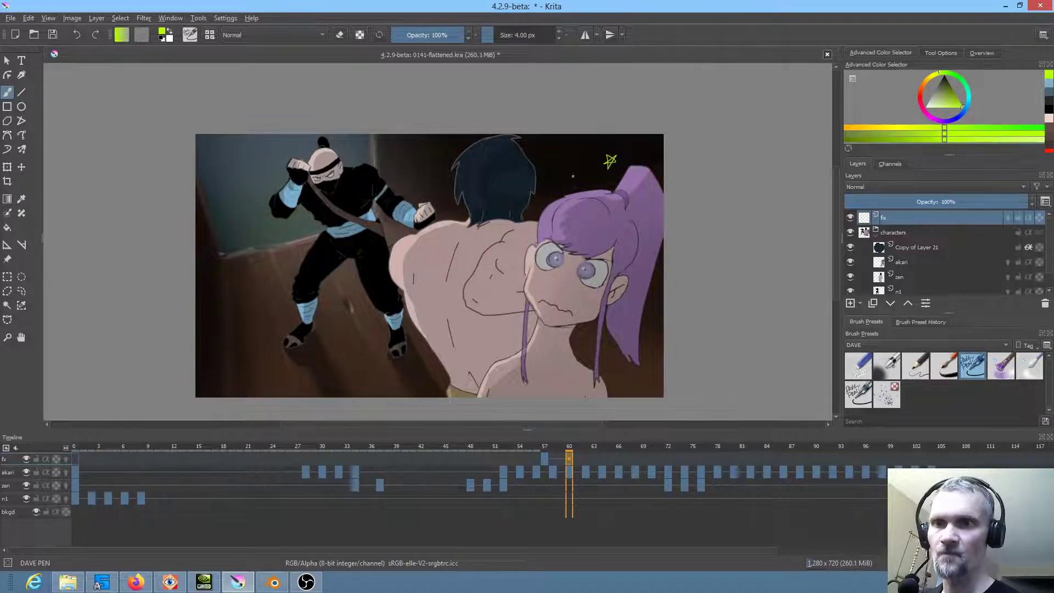
{"action": "mouse_move", "coordinate": [539, 186]}
{"action": "left_mouse_down"}
{"action": "mouse_move", "coordinate": [542, 175]}
{"action": "mouse_move", "coordinate": [545, 185]}
{"action": "left_mouse_up"}
{"action": "left_click_drag", "start_coordinate": [573, 217], "coordinate": [583, 208]}
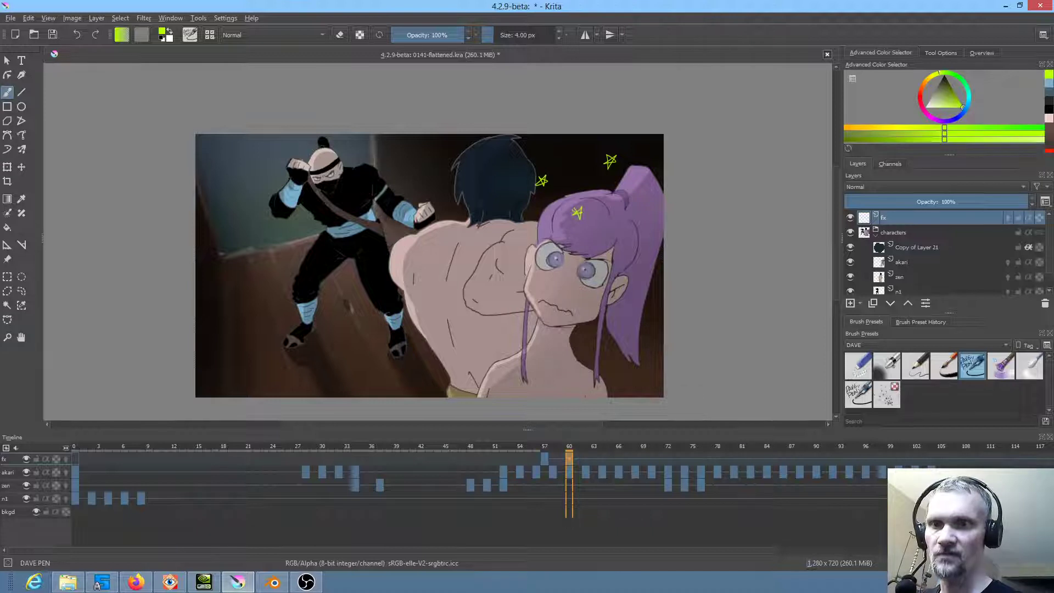
{"action": "left_click_drag", "start_coordinate": [519, 246], "coordinate": [527, 239]}
{"action": "left_click_drag", "start_coordinate": [569, 292], "coordinate": [577, 283]}
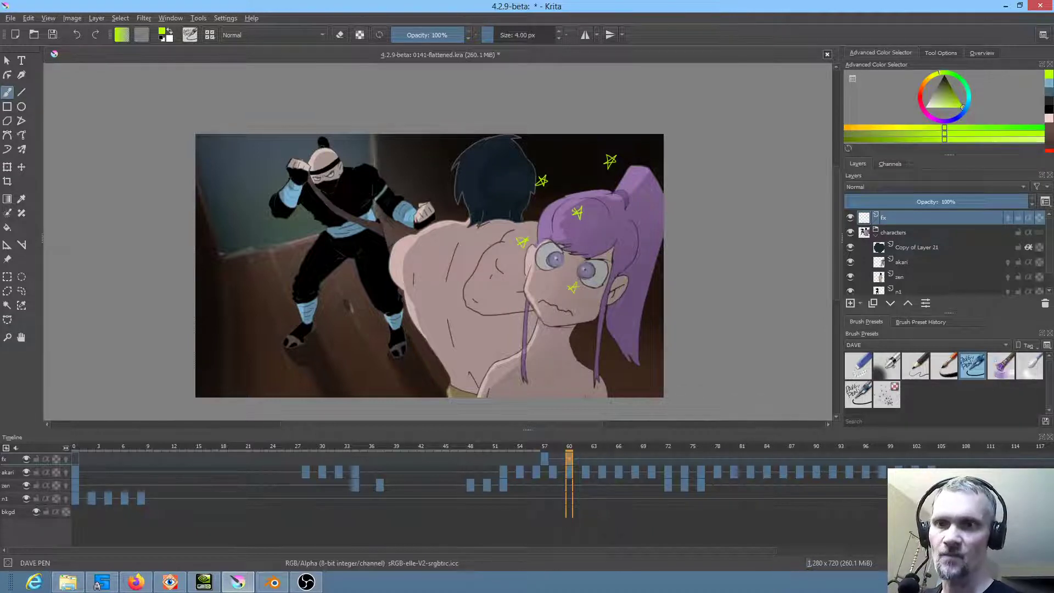
{"action": "left_click_drag", "start_coordinate": [623, 250], "coordinate": [651, 202]}
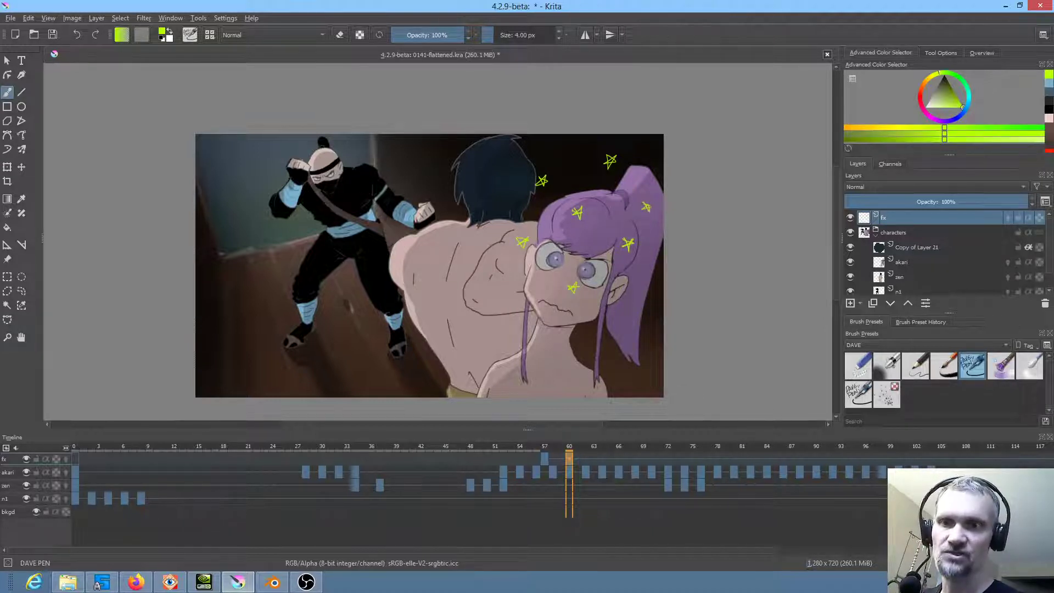
{"action": "left_click_drag", "start_coordinate": [638, 299], "coordinate": [646, 286]}
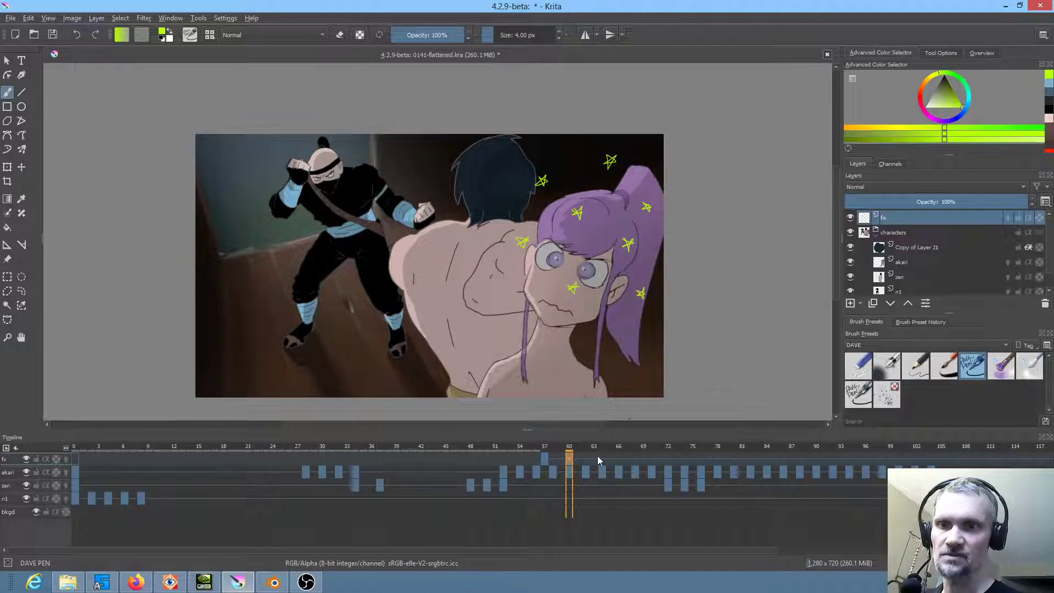
Step: Draw a new scatter of stars around the woman's head and across the man's back on the fx layer at frame 63
{"action": "left_click", "coordinate": [595, 458]}
{"action": "left_click_drag", "start_coordinate": [565, 177], "coordinate": [572, 168]}
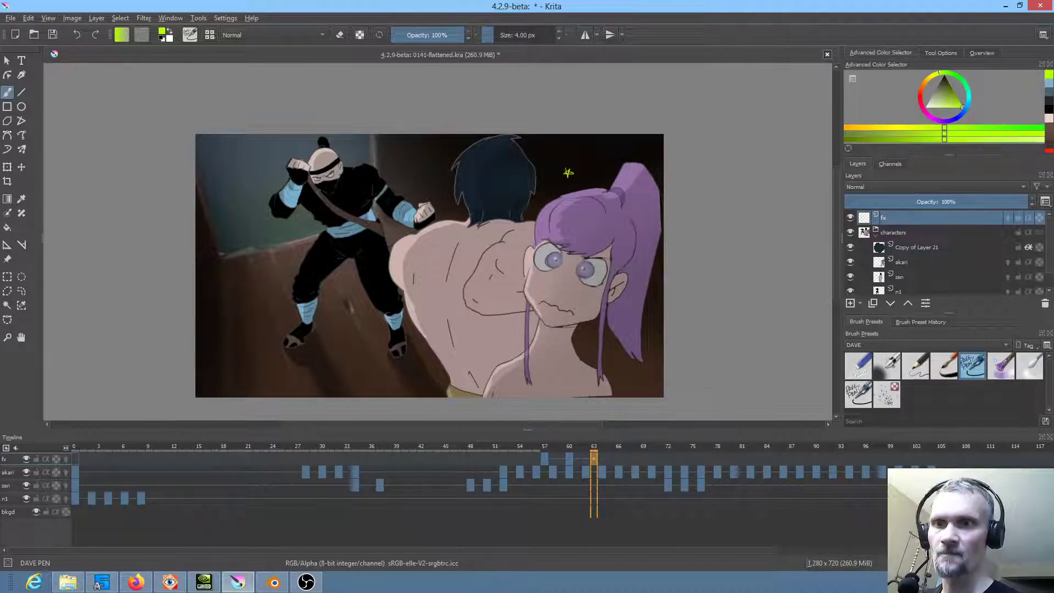
{"action": "left_click_drag", "start_coordinate": [519, 238], "coordinate": [586, 222]}
{"action": "mouse_move", "coordinate": [576, 226]}
{"action": "left_mouse_down"}
{"action": "mouse_move", "coordinate": [590, 231]}
{"action": "mouse_move", "coordinate": [637, 193]}
{"action": "left_mouse_up"}
{"action": "left_click_drag", "start_coordinate": [628, 197], "coordinate": [640, 199]}
{"action": "left_click_drag", "start_coordinate": [641, 286], "coordinate": [652, 283]}
{"action": "left_click_drag", "start_coordinate": [561, 305], "coordinate": [567, 294]}
{"action": "left_click_drag", "start_coordinate": [558, 298], "coordinate": [572, 300]}
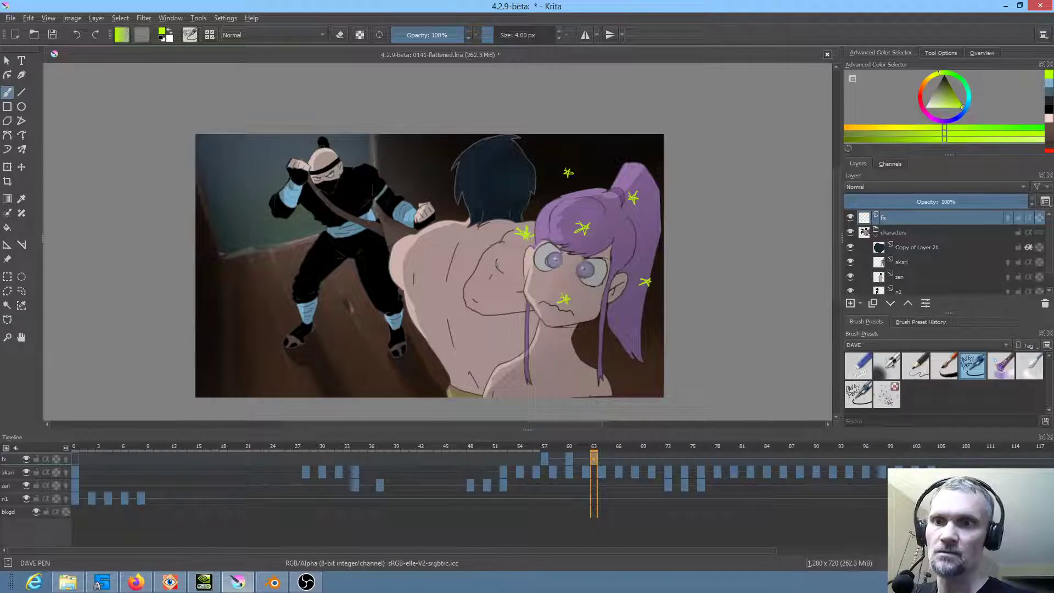
{"action": "left_click_drag", "start_coordinate": [493, 273], "coordinate": [502, 268]}
{"action": "left_click_drag", "start_coordinate": [499, 192], "coordinate": [509, 187]}
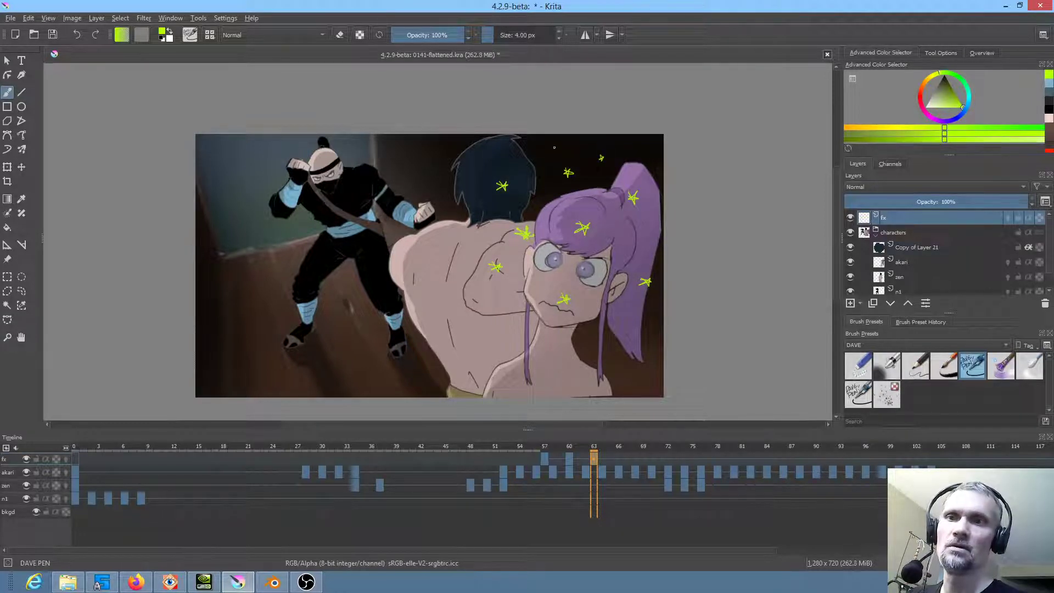
{"action": "left_click_drag", "start_coordinate": [551, 152], "coordinate": [556, 142]}
{"action": "left_click_drag", "start_coordinate": [547, 146], "coordinate": [560, 148]}
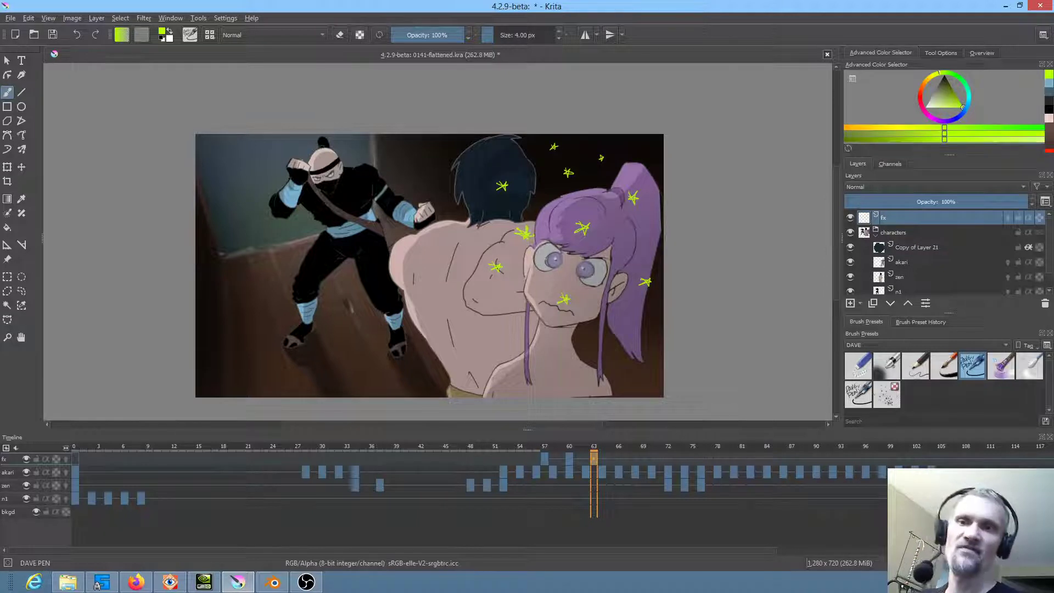
Step: Clear the fx drawing at frame 66 and draw smaller stars in new positions around the woman's head and ponytail
{"action": "left_click", "coordinate": [619, 458]}
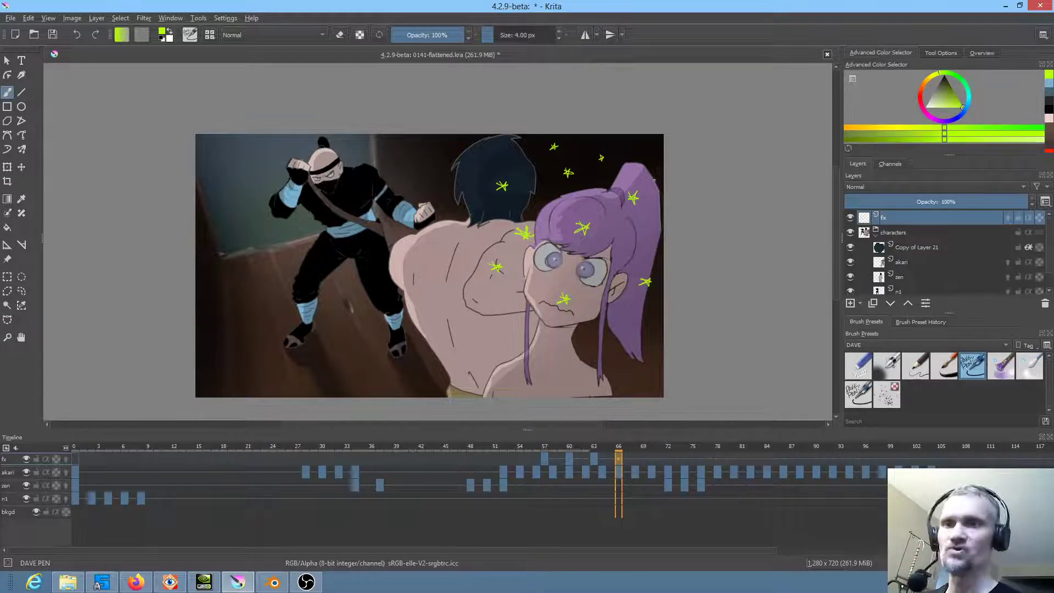
{"action": "key", "text": "Delete"}
{"action": "left_click_drag", "start_coordinate": [601, 230], "coordinate": [604, 220]}
{"action": "left_click_drag", "start_coordinate": [597, 224], "coordinate": [607, 225]}
{"action": "left_click_drag", "start_coordinate": [576, 155], "coordinate": [582, 155]}
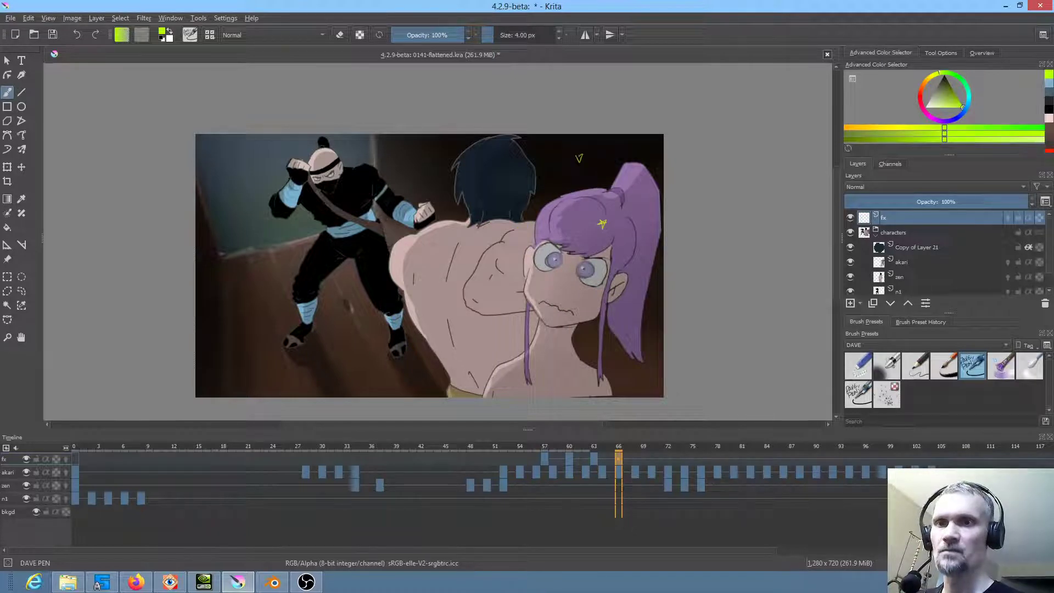
{"action": "left_click_drag", "start_coordinate": [540, 192], "coordinate": [545, 199]}
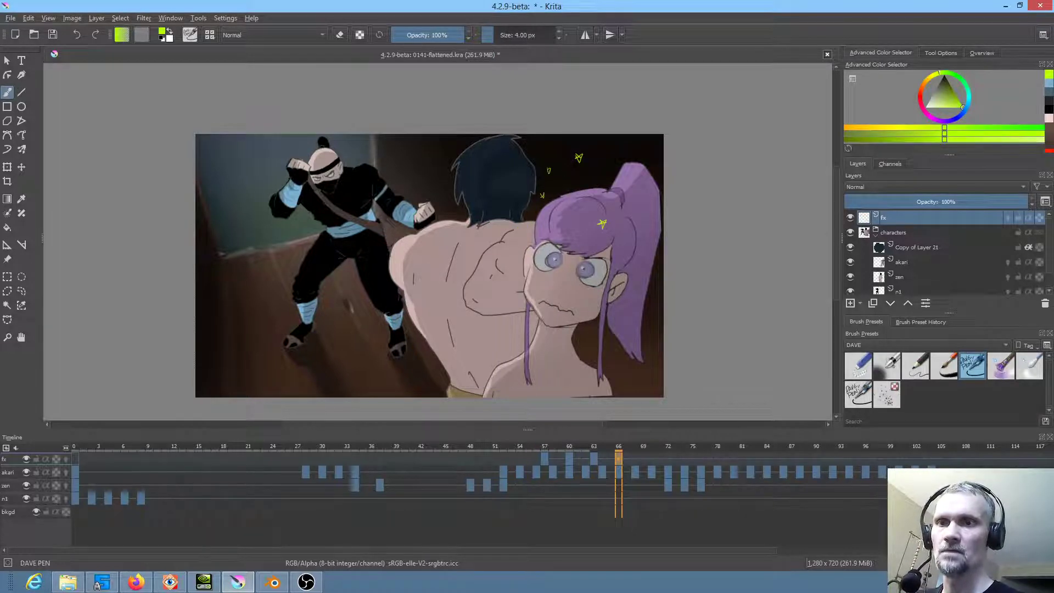
{"action": "left_click_drag", "start_coordinate": [504, 245], "coordinate": [511, 252]}
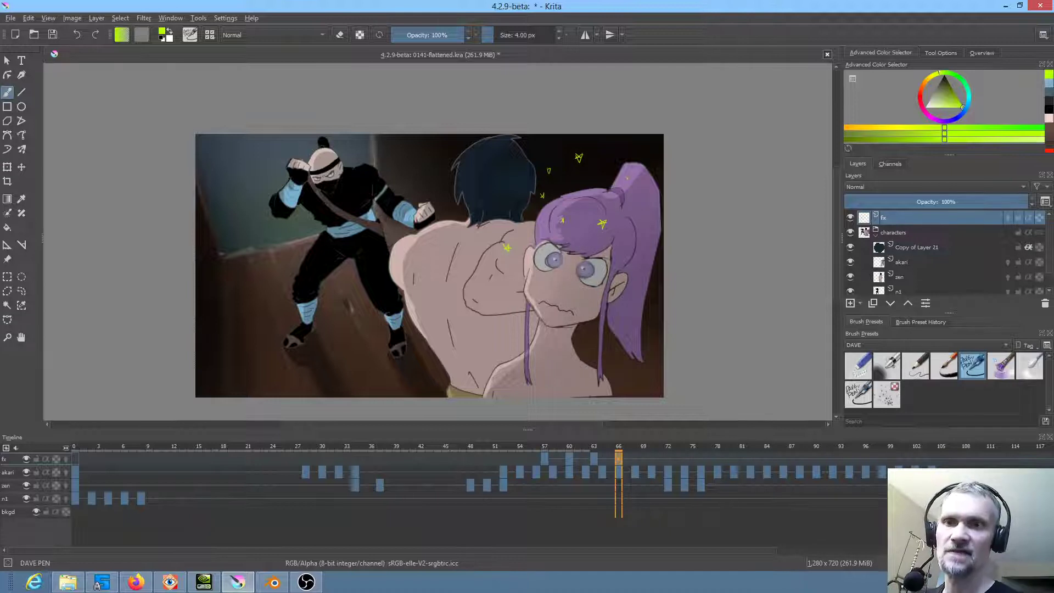
{"action": "left_click_drag", "start_coordinate": [625, 174], "coordinate": [631, 183]}
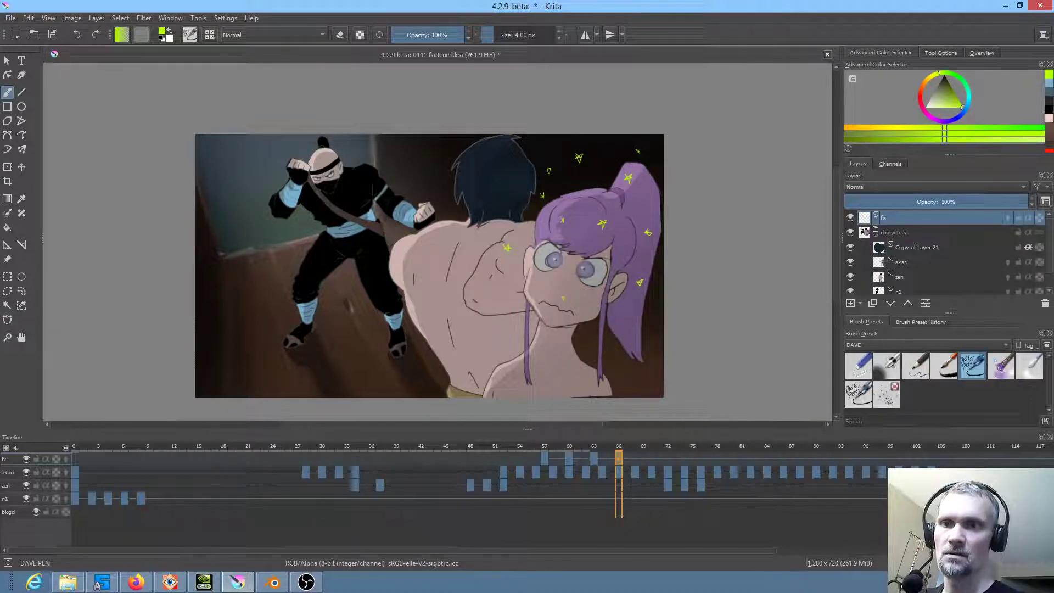
Step: Clear the fx drawing at frame 69 and draw tiny sparkles and dots around the woman's hair
{"action": "left_click", "coordinate": [643, 458]}
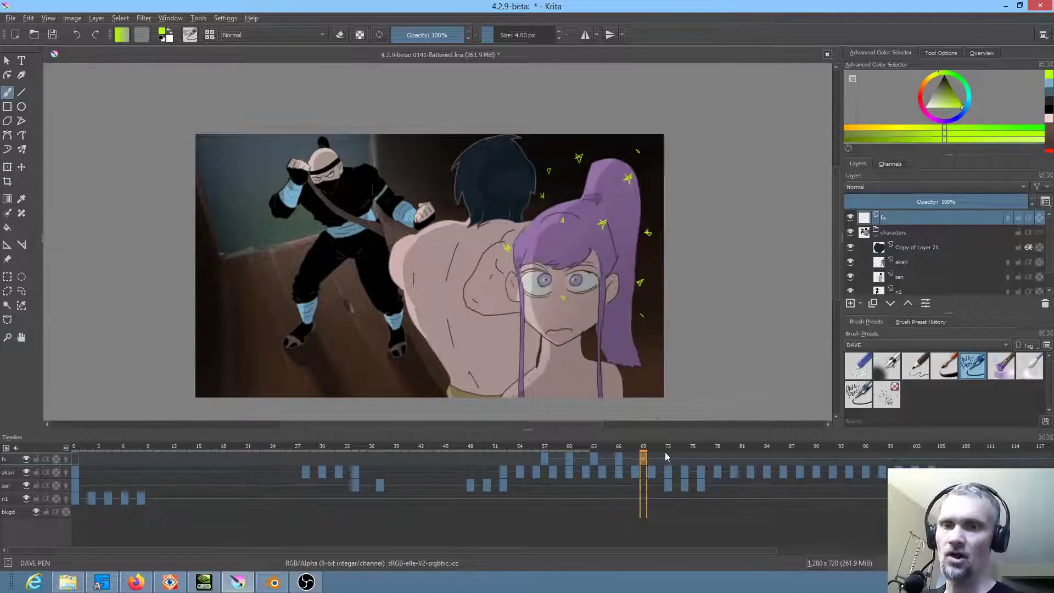
{"action": "key", "text": "Delete"}
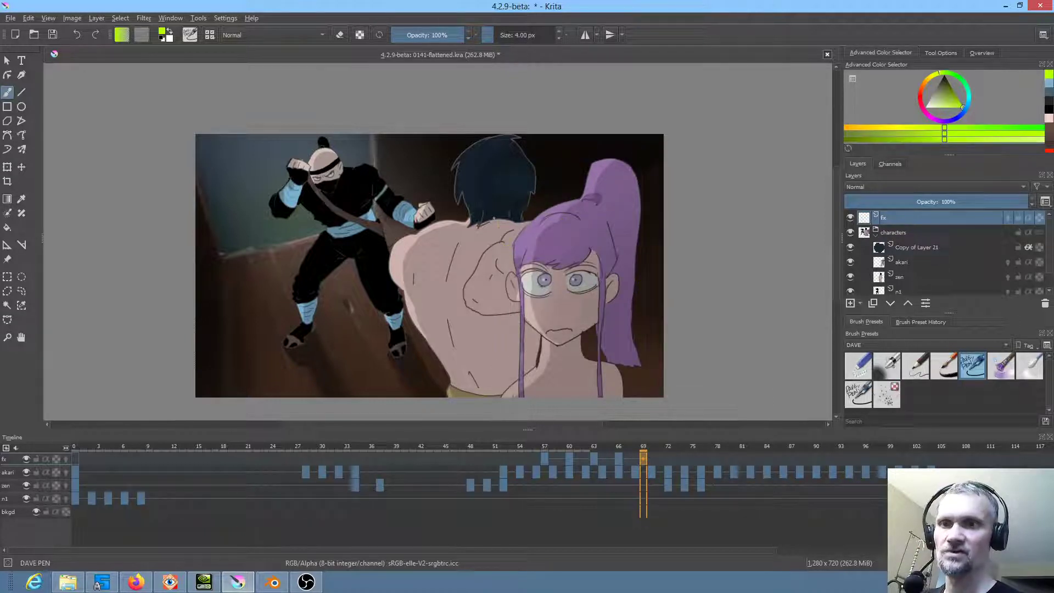
{"action": "left_click_drag", "start_coordinate": [497, 222], "coordinate": [541, 209]}
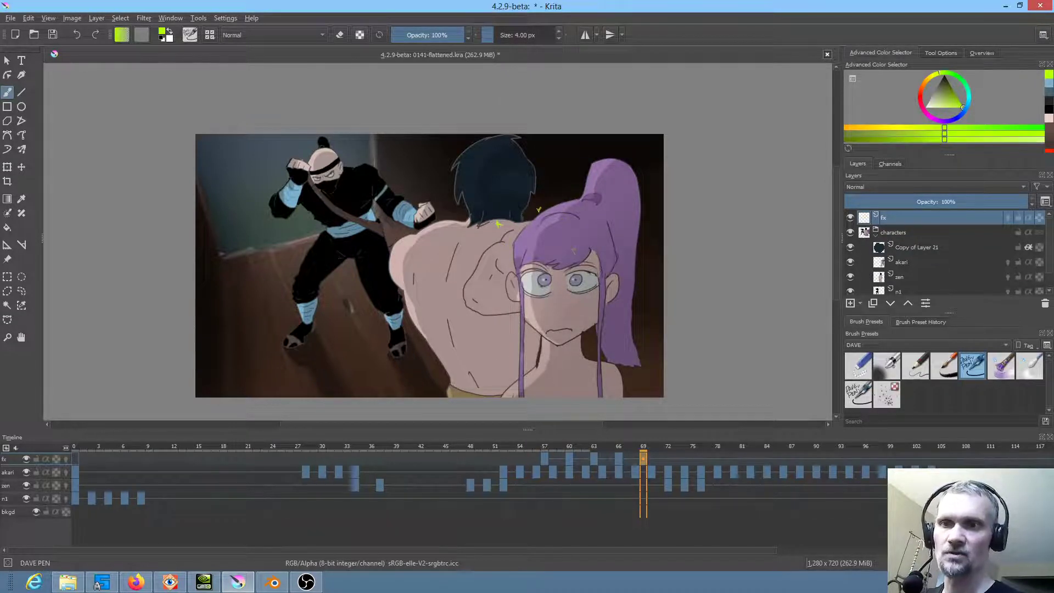
{"action": "left_click_drag", "start_coordinate": [573, 249], "coordinate": [576, 253]}
{"action": "left_click_drag", "start_coordinate": [627, 225], "coordinate": [630, 229]}
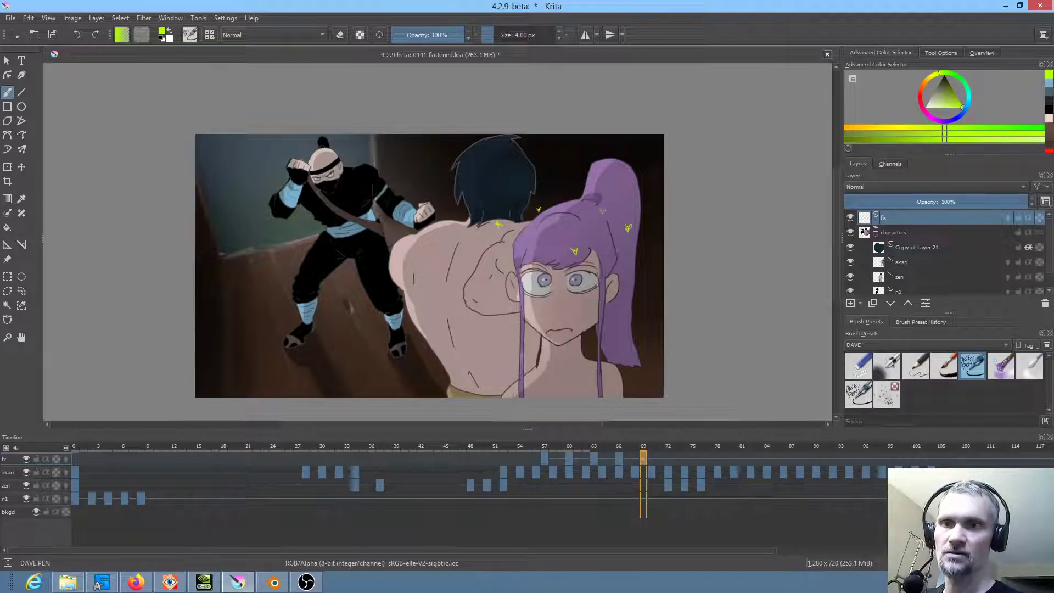
{"action": "left_click_drag", "start_coordinate": [541, 245], "coordinate": [543, 251]}
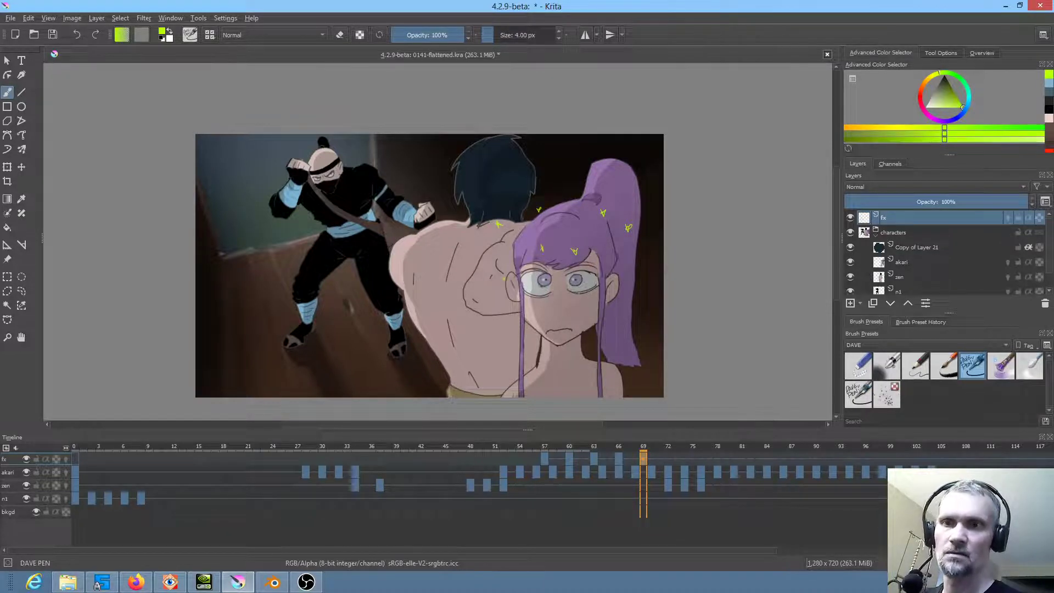
{"action": "left_click_drag", "start_coordinate": [634, 265], "coordinate": [635, 268]}
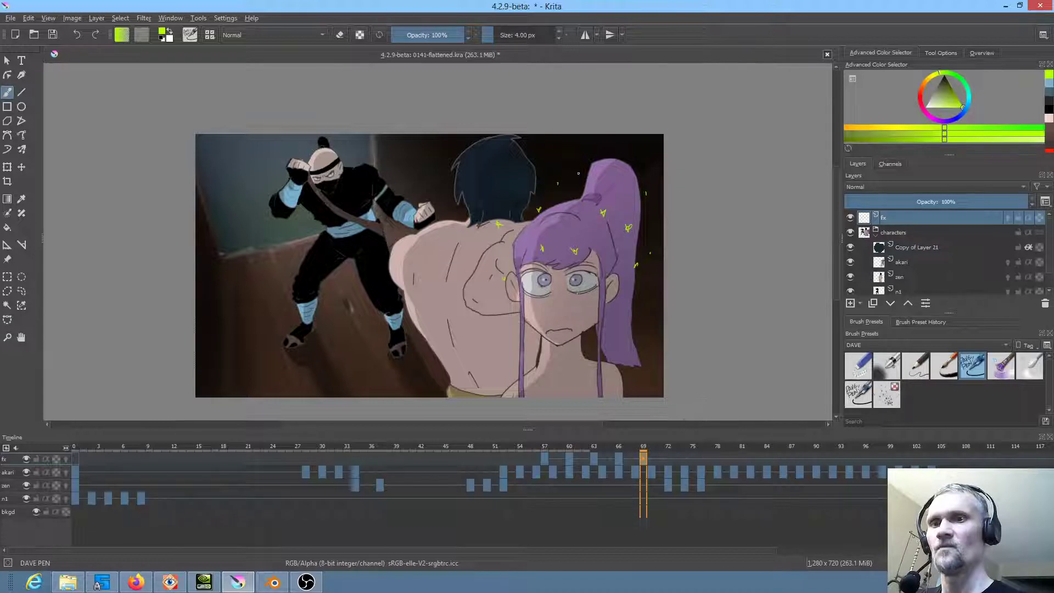
Step: Add a fresh fx drawing at frame 72 with tiny sparkles and short dashes around the woman's hair
{"action": "left_click", "coordinate": [671, 457]}
{"action": "key", "text": "F7"}
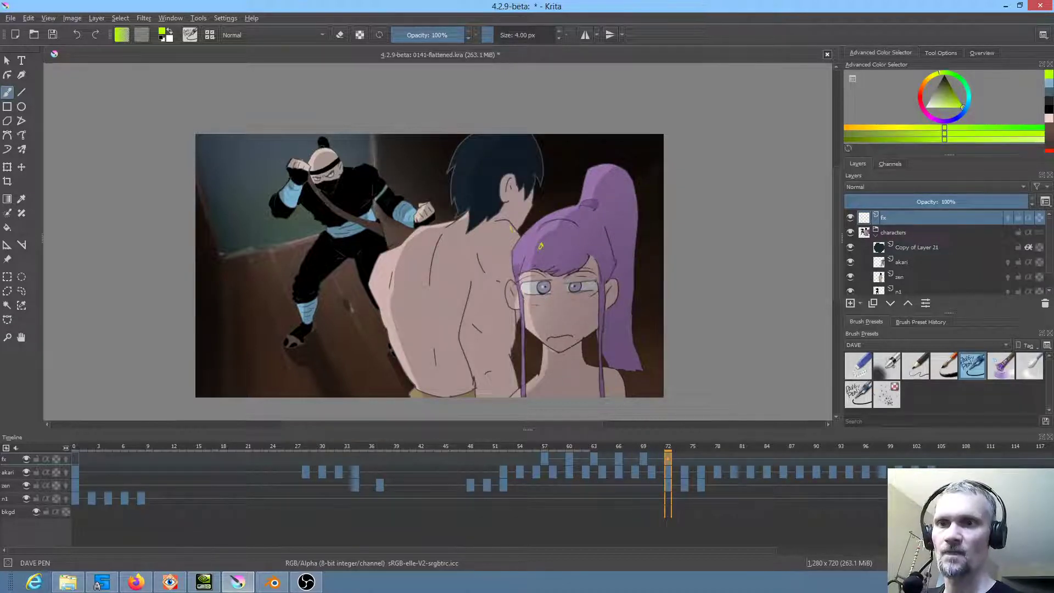
{"action": "left_click_drag", "start_coordinate": [504, 263], "coordinate": [510, 263]}
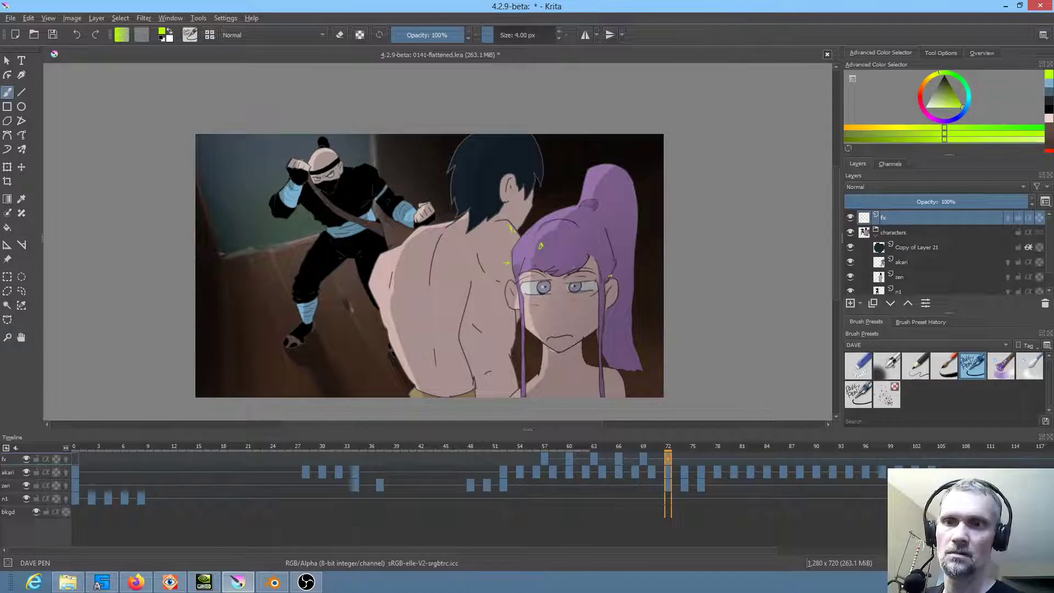
{"action": "left_click_drag", "start_coordinate": [574, 269], "coordinate": [575, 265]}
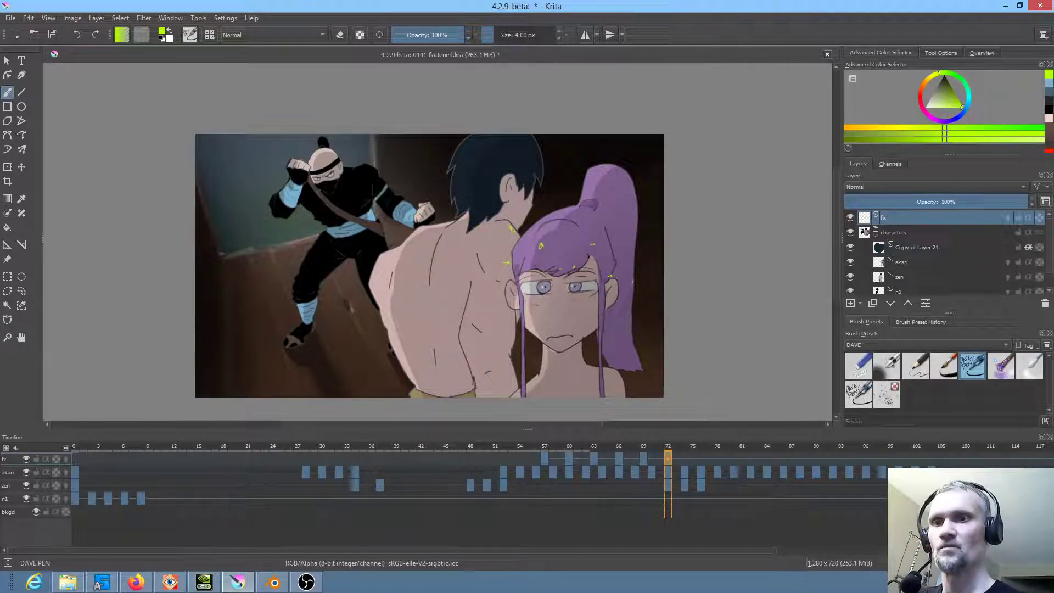
Step: Clear the fx drawing at frame 75 and draw a couple of small circles over the woman's hair
{"action": "left_click", "coordinate": [692, 459]}
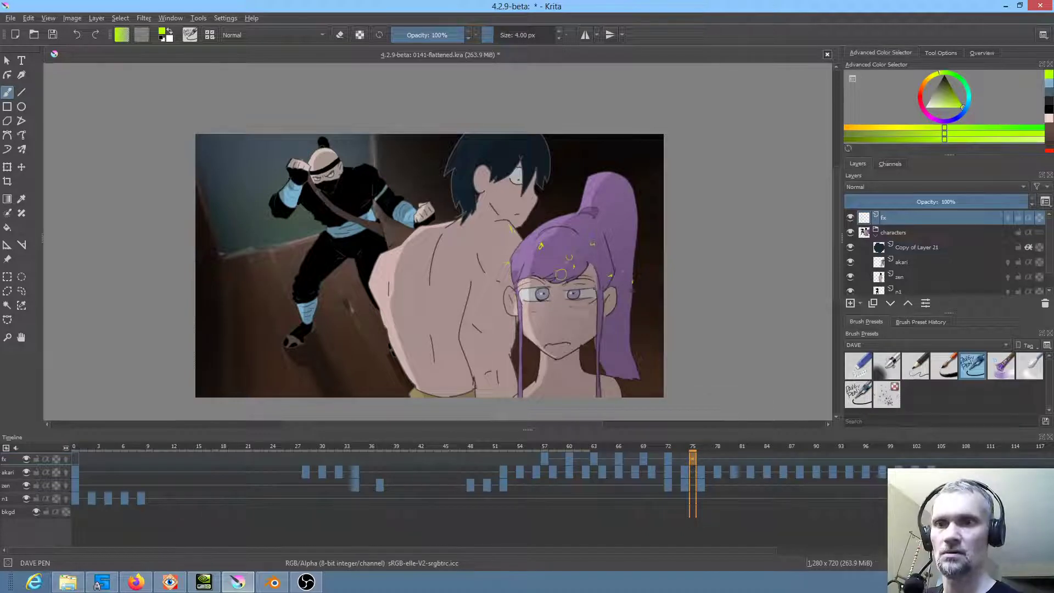
{"action": "key", "text": "Delete"}
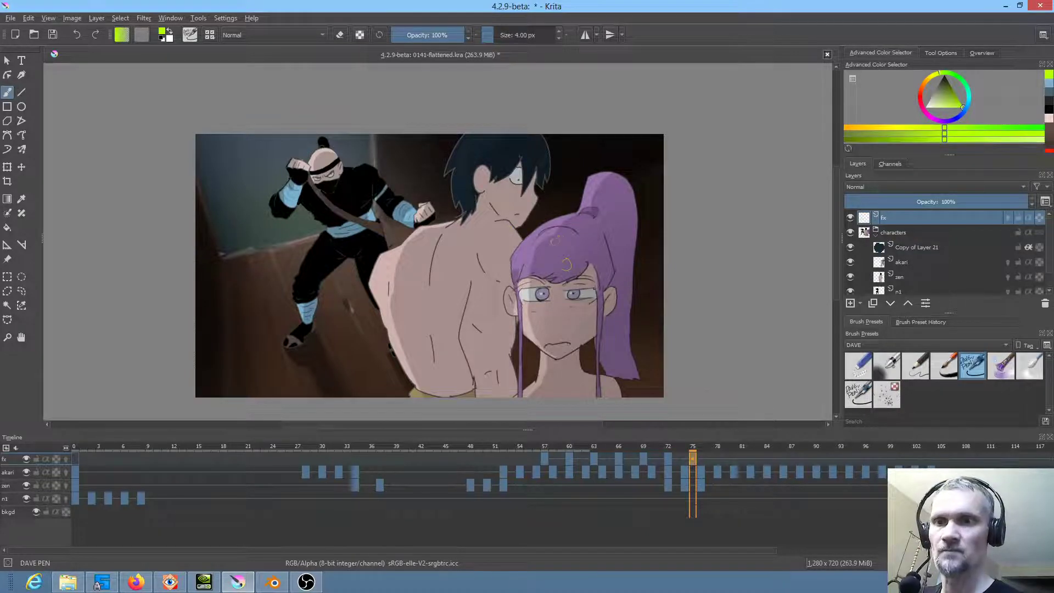
{"action": "left_click_drag", "start_coordinate": [558, 237], "coordinate": [559, 242]}
Step: Draw sparse dots and small circles rising above the woman's head on the fx layer at frames 78 and 81
{"action": "left_click", "coordinate": [718, 459]}
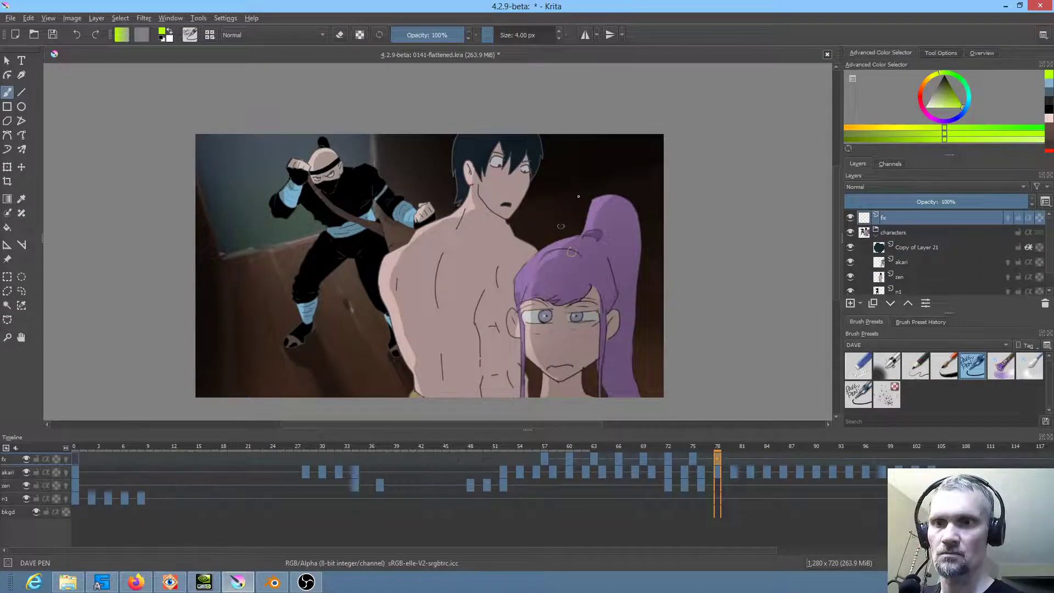
{"action": "left_click", "coordinate": [742, 459]}
{"action": "left_click_drag", "start_coordinate": [572, 233], "coordinate": [562, 201]}
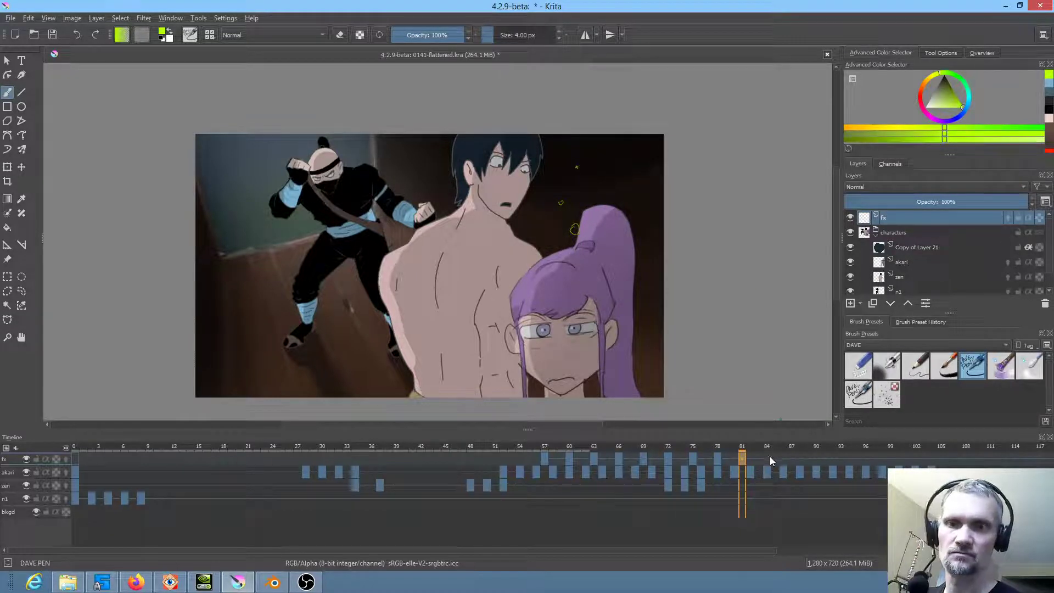
Step: Draw a small circle and a short dash above the woman's ponytail at fx frame 84, and select the Ink-7 Brush Rough preset
{"action": "left_click", "coordinate": [770, 458]}
{"action": "left_click_drag", "start_coordinate": [573, 208], "coordinate": [575, 205]}
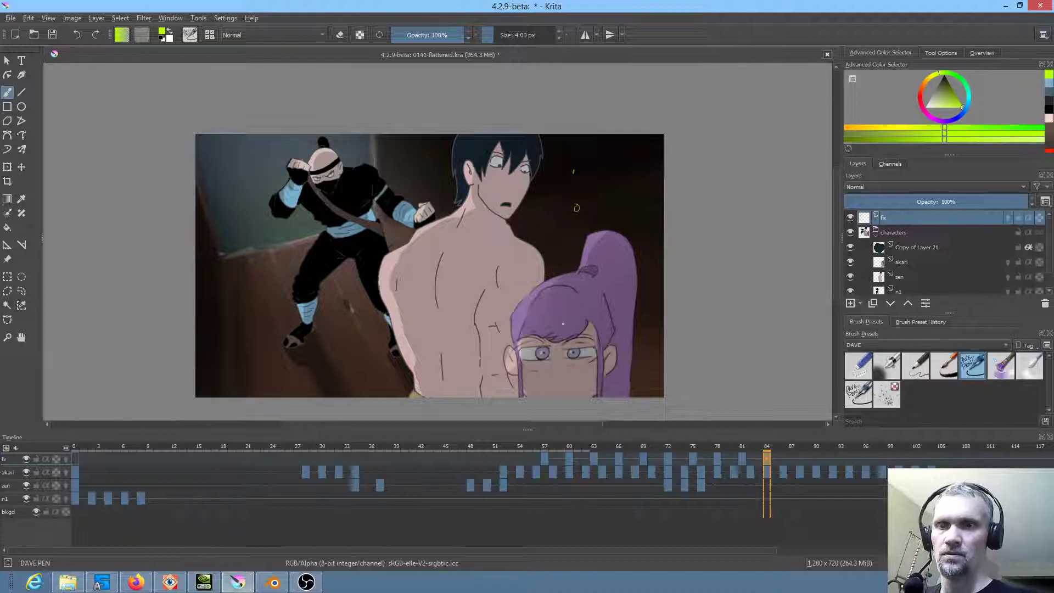
{"action": "left_click", "coordinate": [952, 372]}
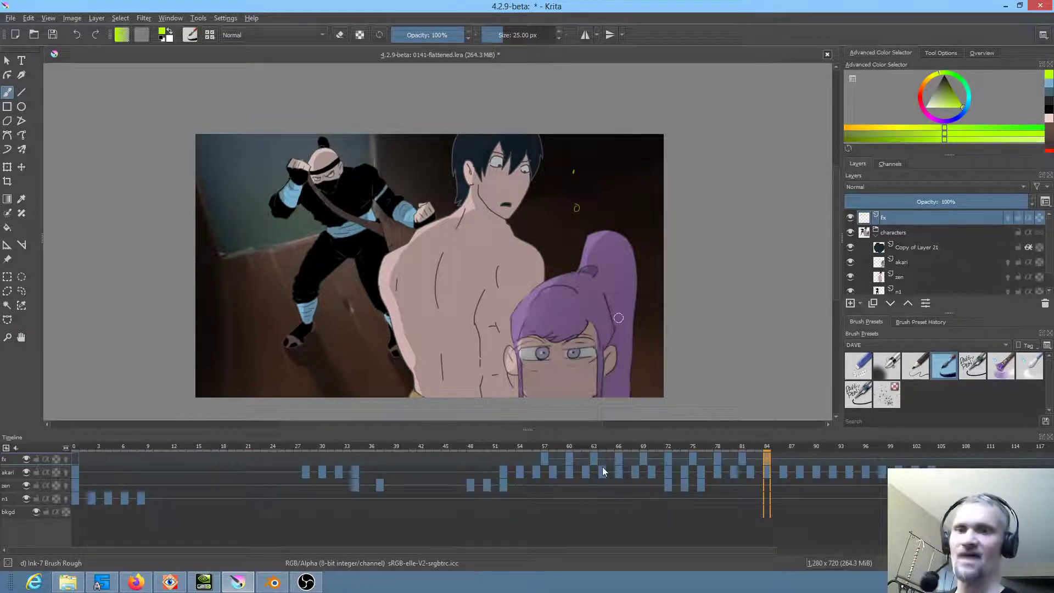
Step: End the star effect with an empty fx frame at 87 and play the animation from frame 0
{"action": "left_click", "coordinate": [792, 456]}
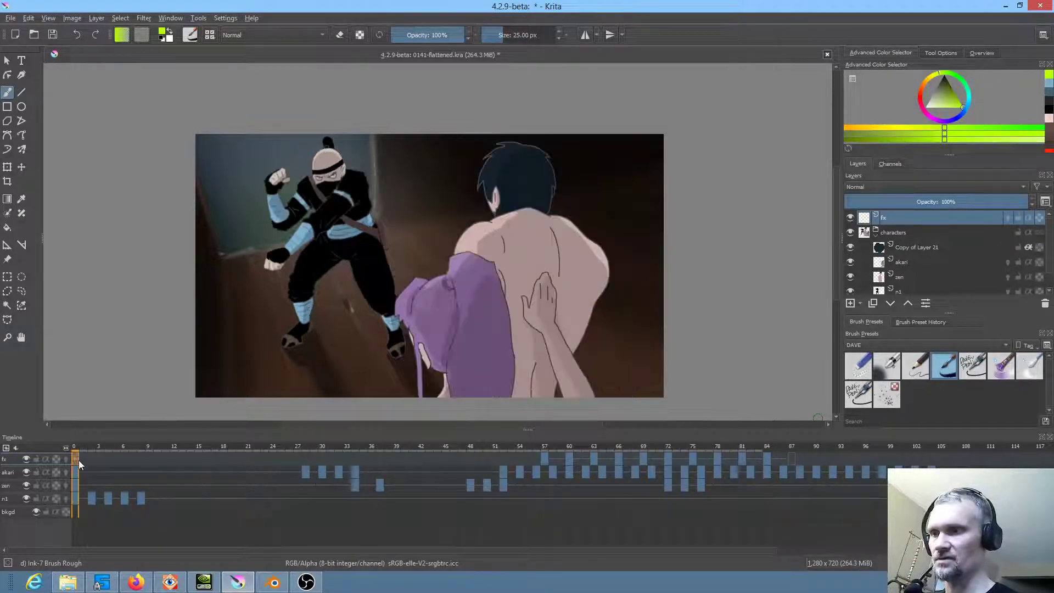
{"action": "left_click", "coordinate": [76, 460]}
{"action": "key", "text": "space"}
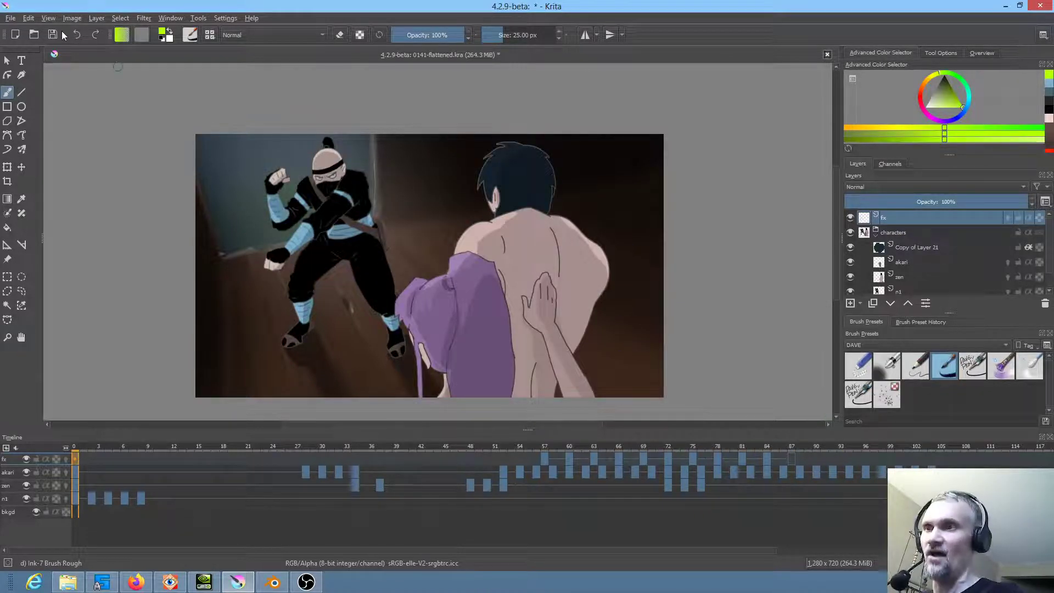
Step: Switch to Blender, save the opening scene video edit and start a new General file
{"action": "left_click", "coordinate": [277, 584]}
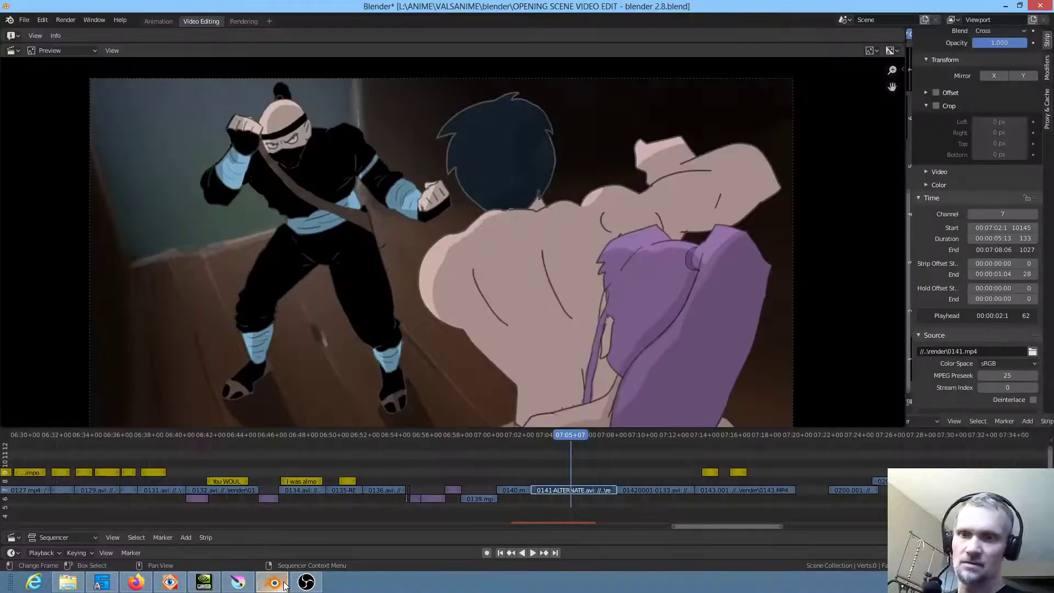
{"action": "left_click", "coordinate": [25, 20]}
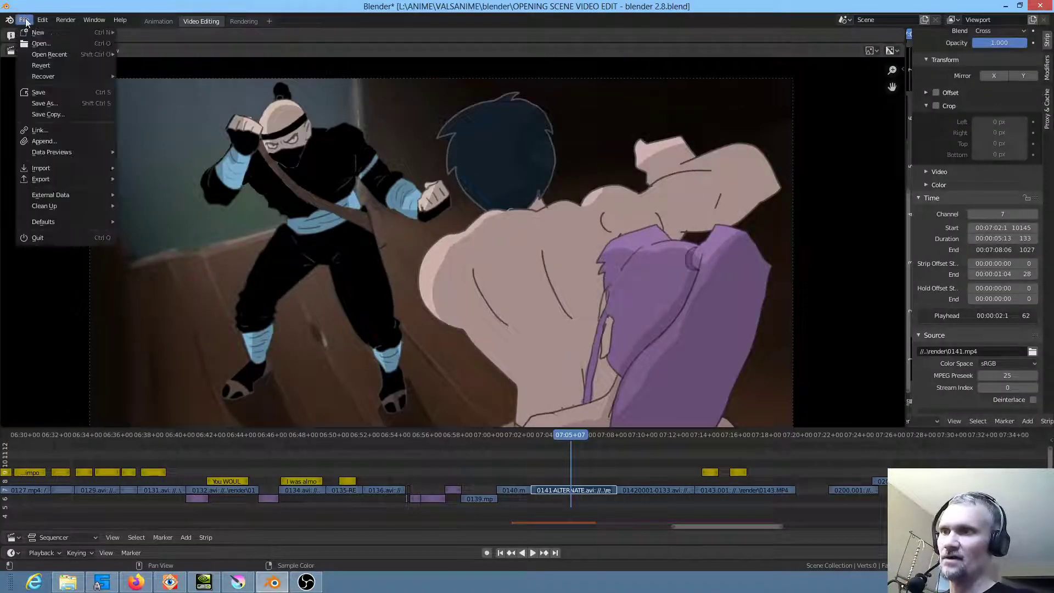
{"action": "mouse_move", "coordinate": [42, 22]}
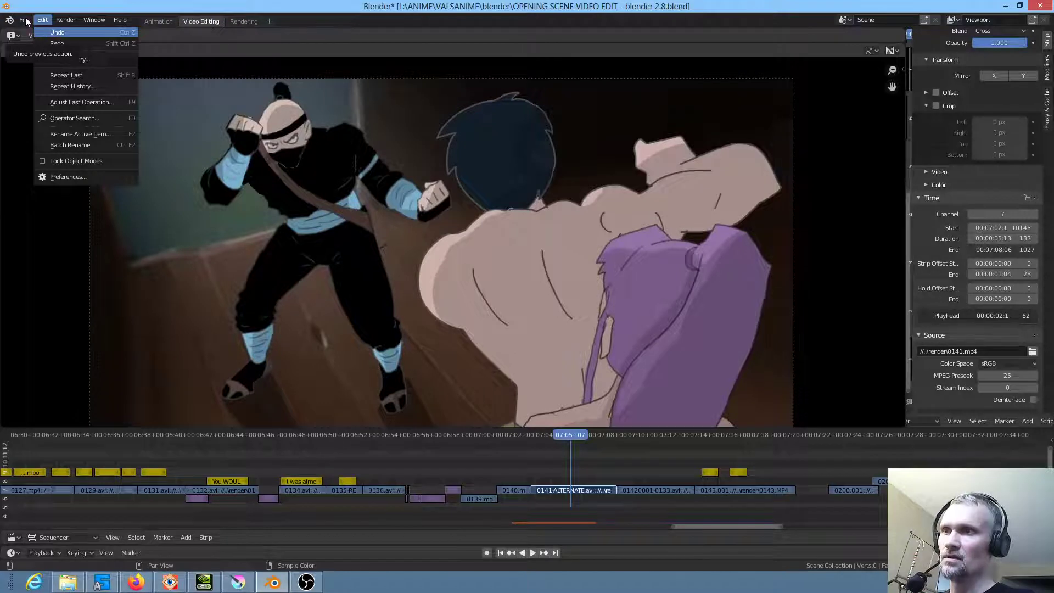
{"action": "left_click", "coordinate": [26, 21]}
{"action": "left_click", "coordinate": [28, 21]}
{"action": "mouse_move", "coordinate": [47, 34]}
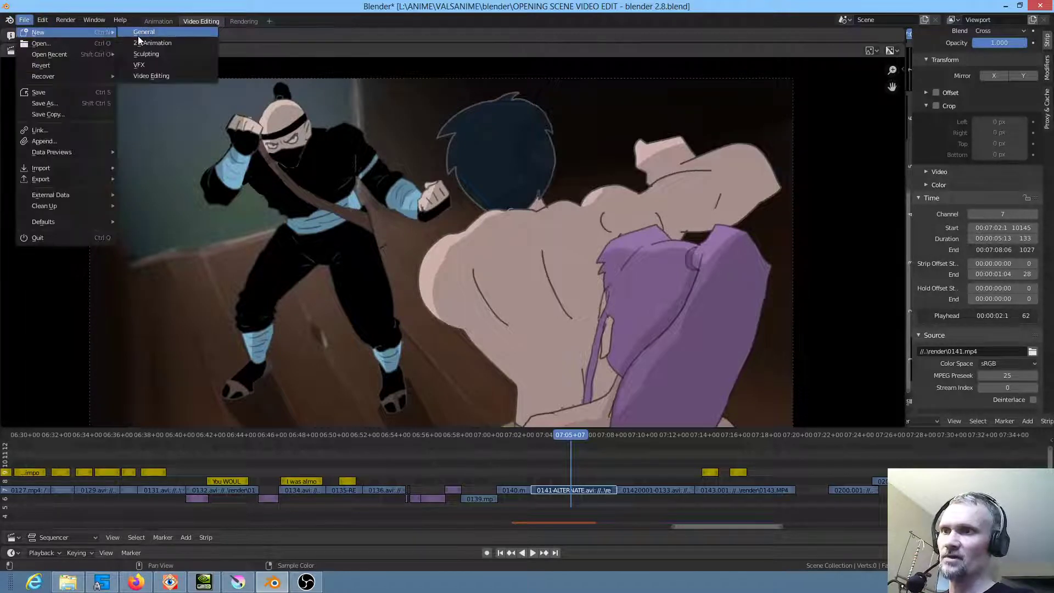
{"action": "left_click", "coordinate": [138, 39]}
{"action": "left_click", "coordinate": [478, 306]}
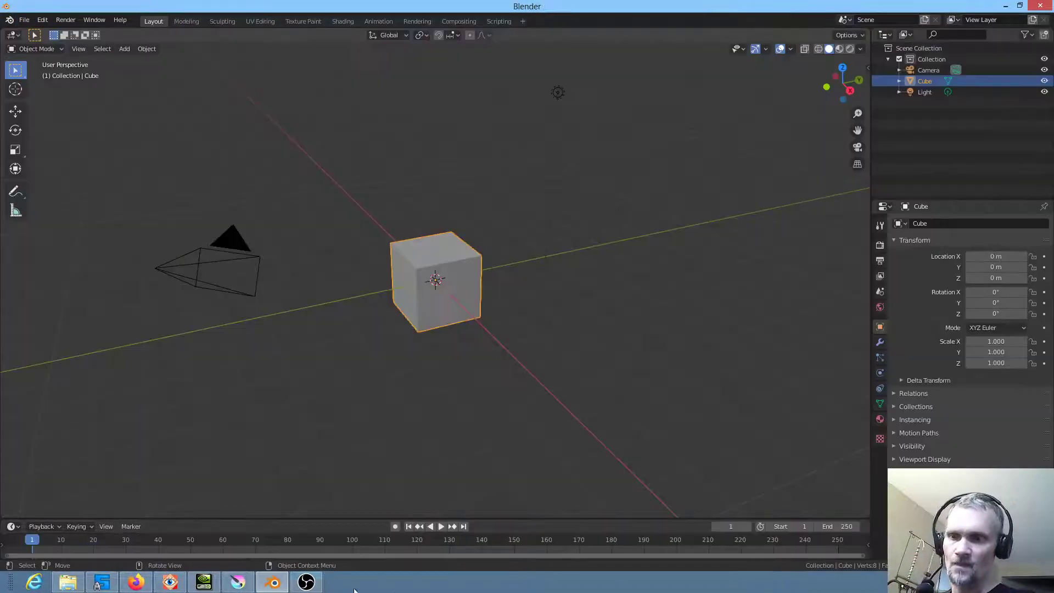
Step: Switch back to Krita and render frames 0 to 160 as an MPEG-4 video named 0141.mp4
{"action": "left_click", "coordinate": [242, 582]}
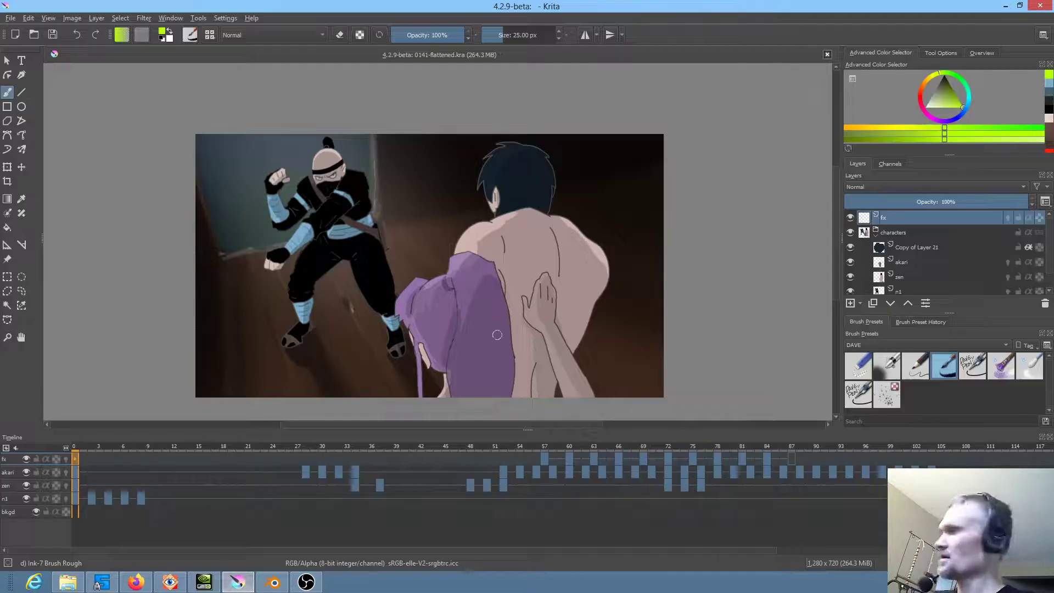
{"action": "key", "text": "ctrl+r"}
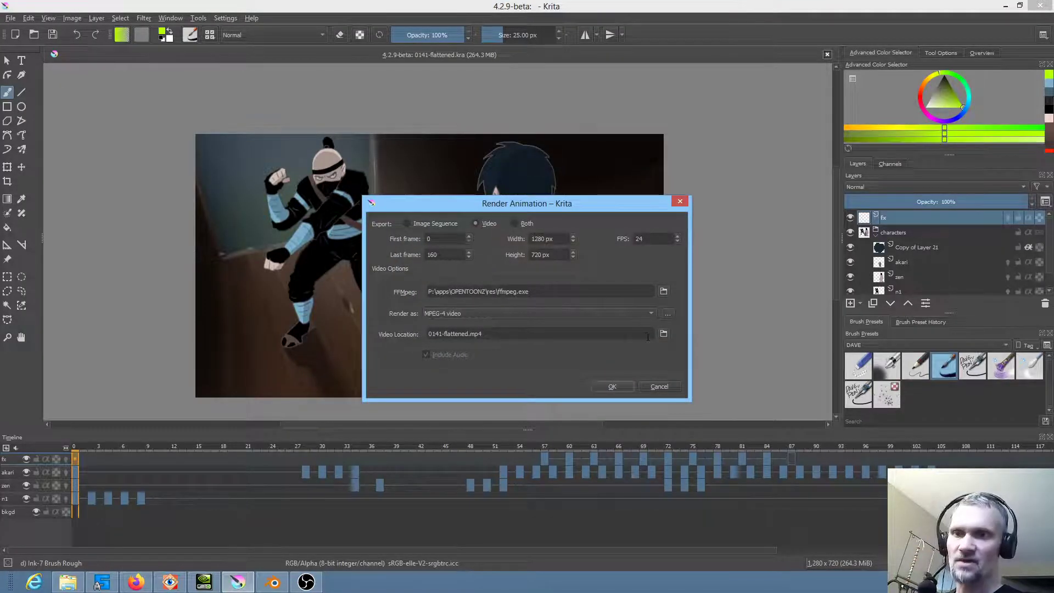
{"action": "left_click", "coordinate": [483, 334]}
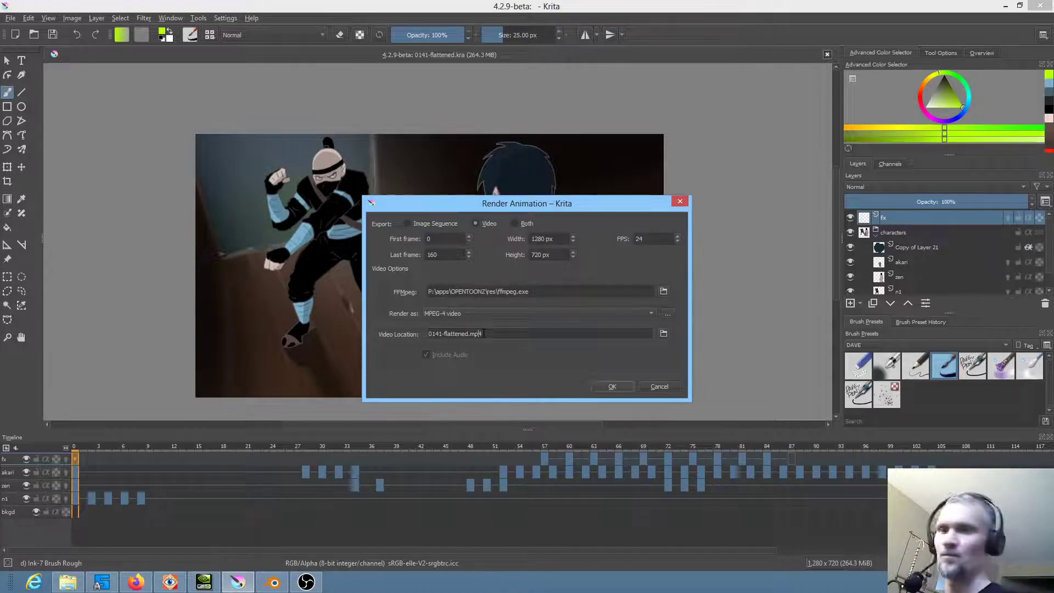
{"action": "key", "text": "Left"}
{"action": "key", "text": "shift+Left"}
{"action": "key", "text": "shift+Left"}
{"action": "key", "text": "shift+Left"}
{"action": "key", "text": "shift+Left"}
{"action": "key", "text": "shift+Left"}
{"action": "key", "text": "shift+Left"}
{"action": "key", "text": "shift+Left"}
{"action": "key", "text": "shift+Left"}
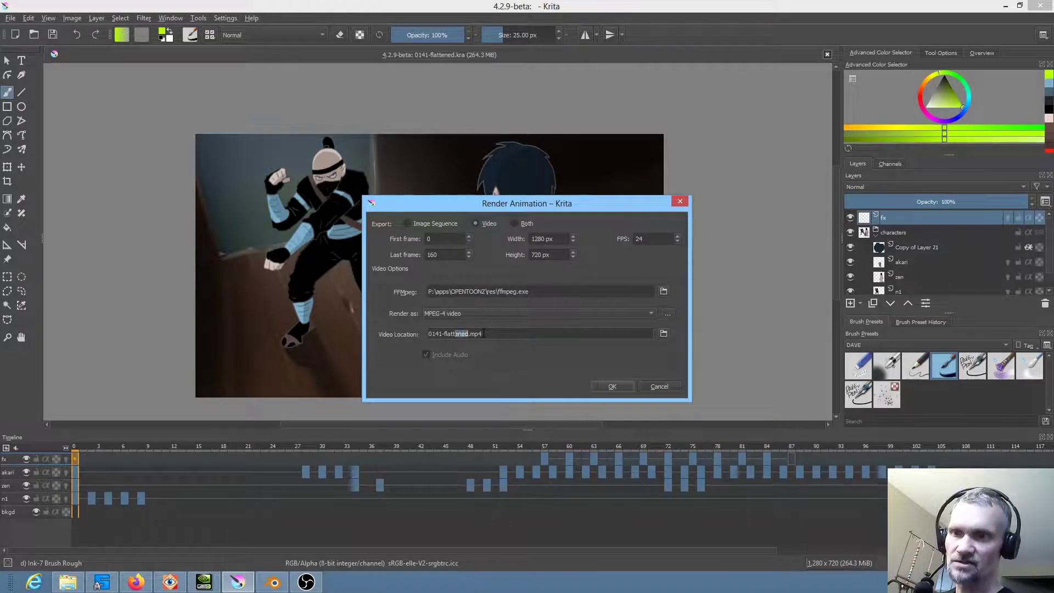
{"action": "key", "text": "shift+Right"}
{"action": "key", "text": "BackSpace"}
{"action": "key", "text": "BackSpace"}
{"action": "key", "text": "BackSpace"}
{"action": "key", "text": "BackSpace"}
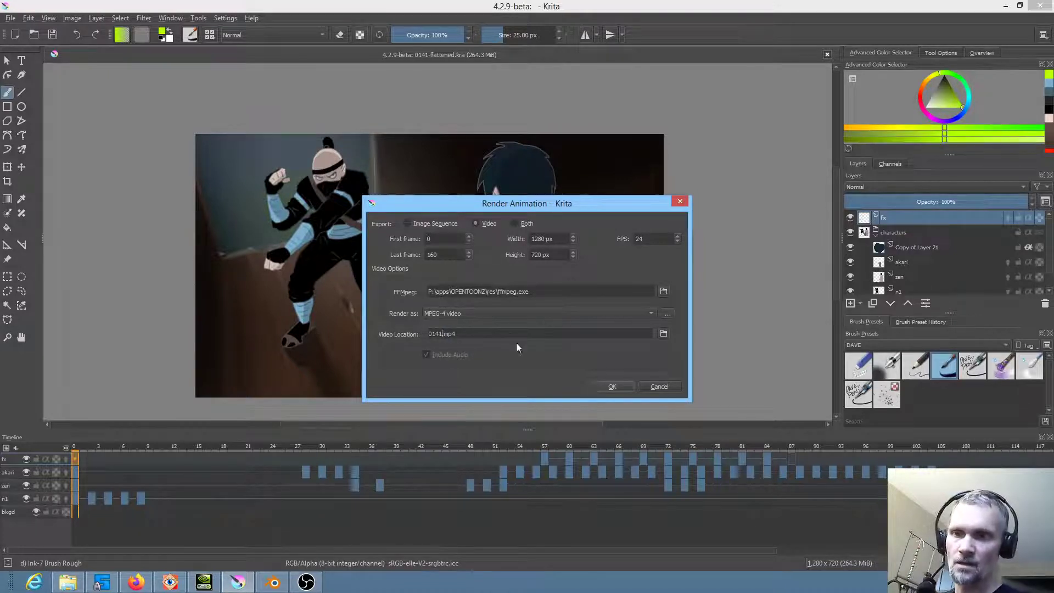
{"action": "left_click", "coordinate": [611, 387]}
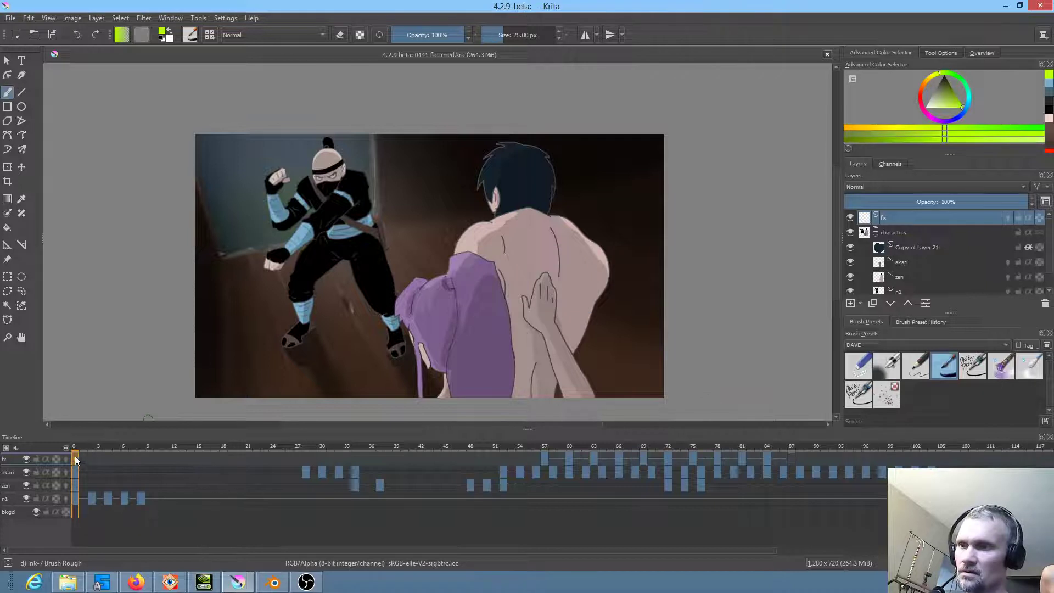
Step: Play the finished shot through in Krita to review the star effects
{"action": "key", "text": "space"}
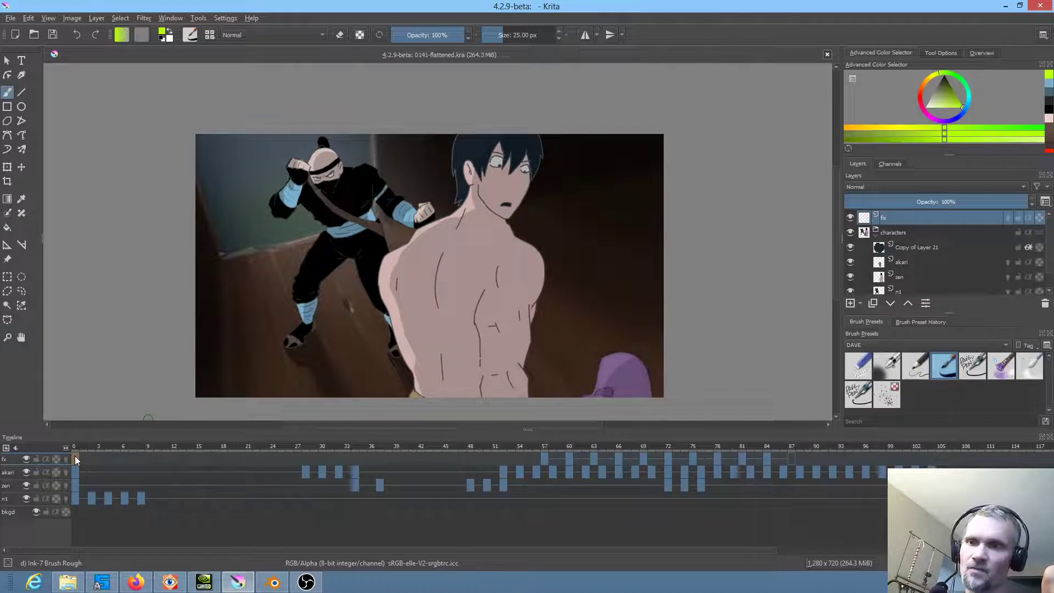
{"action": "key", "text": "space"}
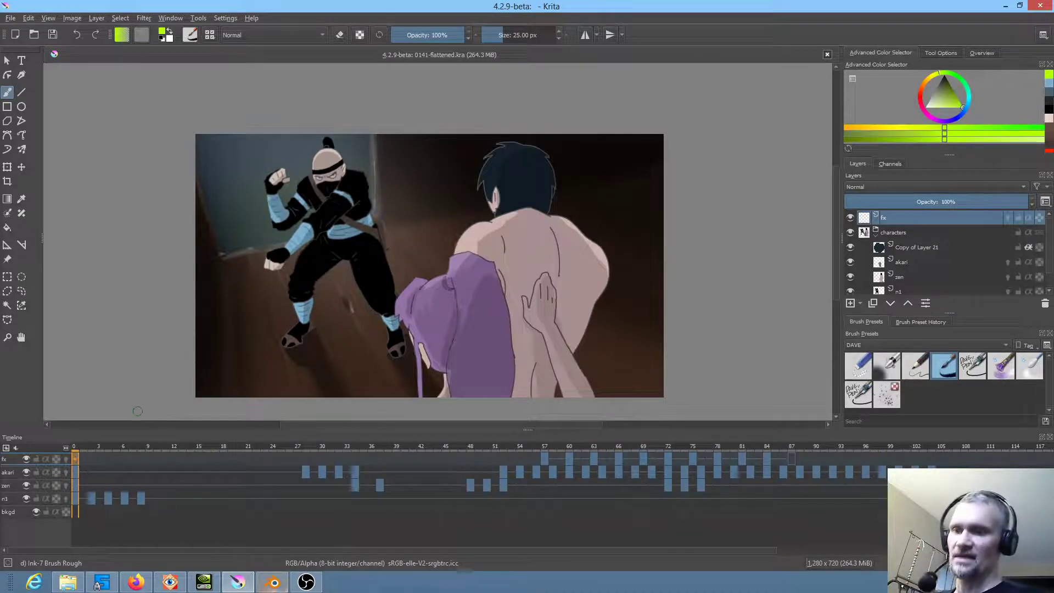
Step: Switch to Blender and reopen the recent OPENING SCENE VIDEO EDIT project
{"action": "left_click", "coordinate": [274, 584]}
{"action": "left_click", "coordinate": [24, 20]}
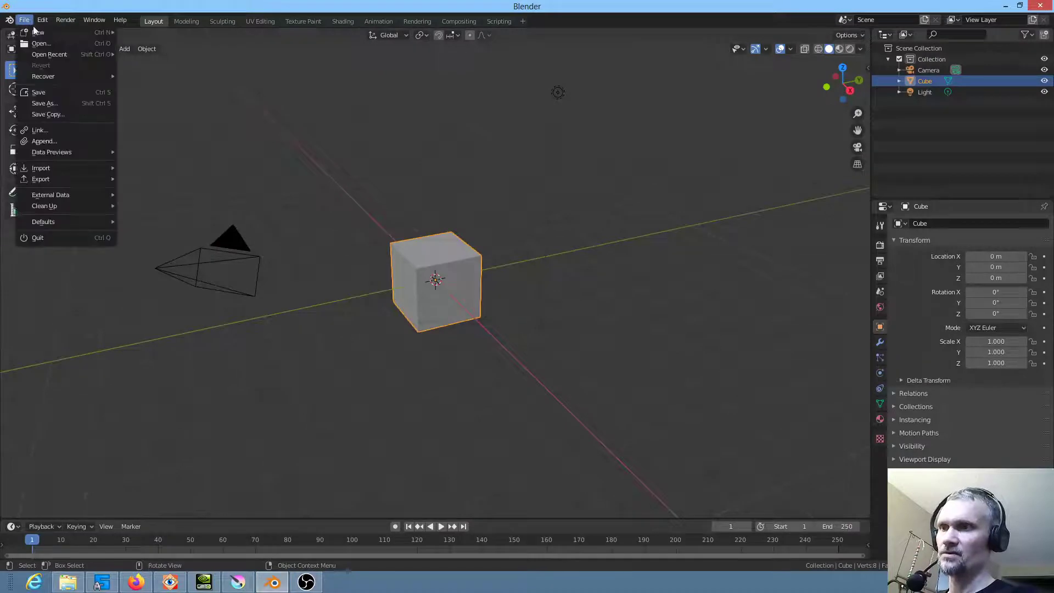
{"action": "mouse_move", "coordinate": [46, 57]}
{"action": "left_click", "coordinate": [165, 54]}
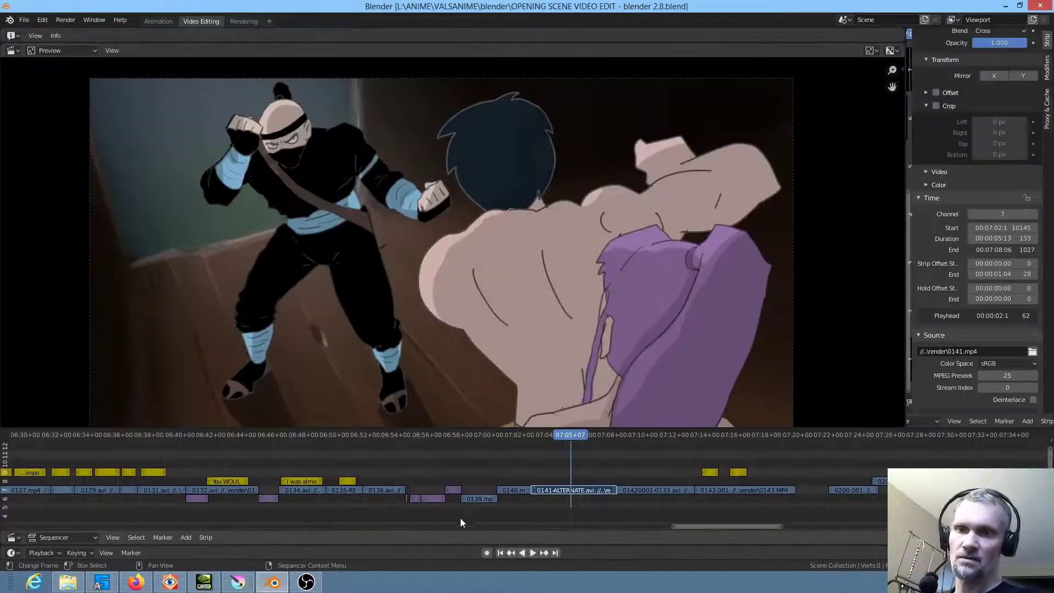
Step: Scrub to 07:06+18 within the 0141 strip and inspect the strip's source file path
{"action": "left_click_drag", "start_coordinate": [571, 442], "coordinate": [593, 442]}
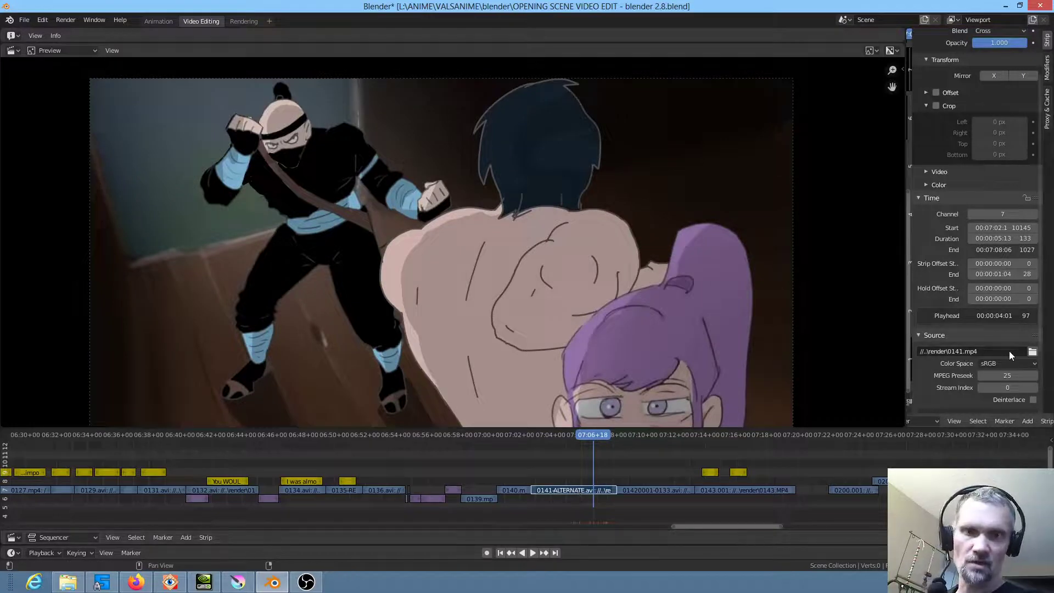
{"action": "left_click", "coordinate": [1023, 352]}
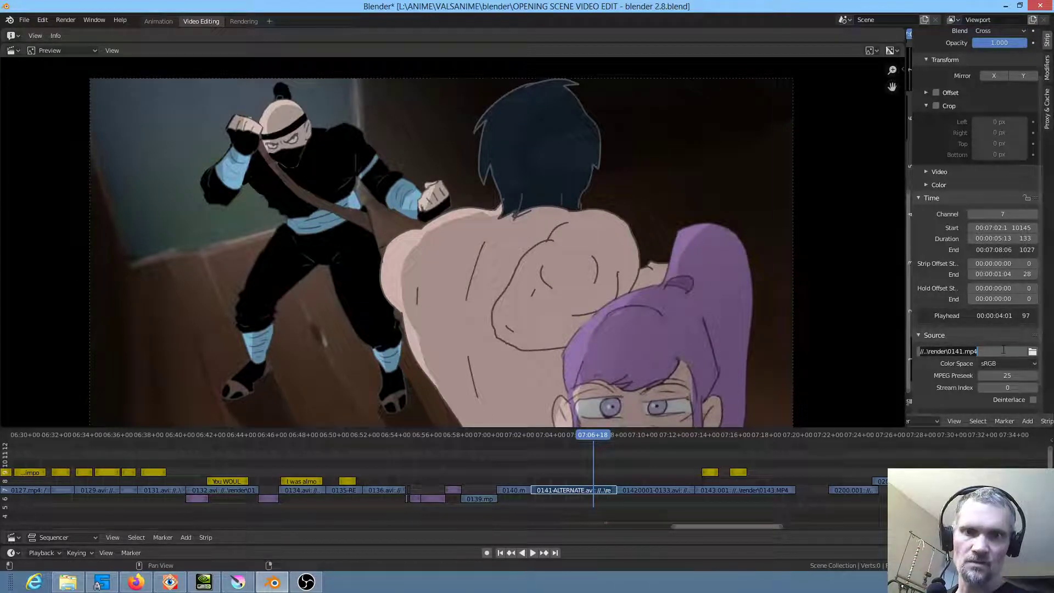
{"action": "key", "text": "ctrl+a"}
Step: Switch to Krita and render the animation again as 0141.mp4 in the VALSANIME render folder
{"action": "left_click", "coordinate": [242, 584]}
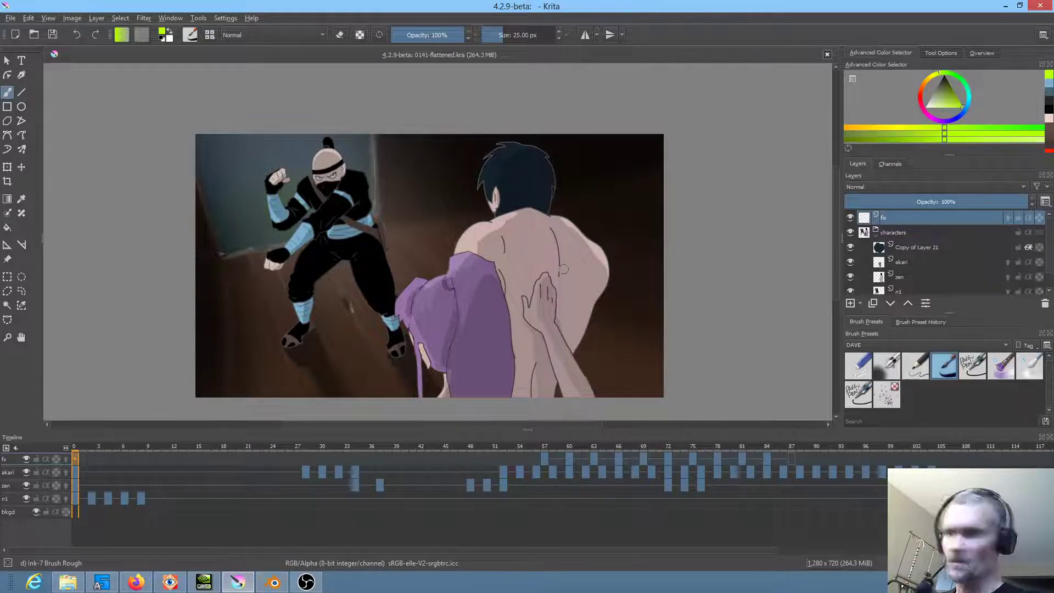
{"action": "key", "text": "ctrl+shift+r"}
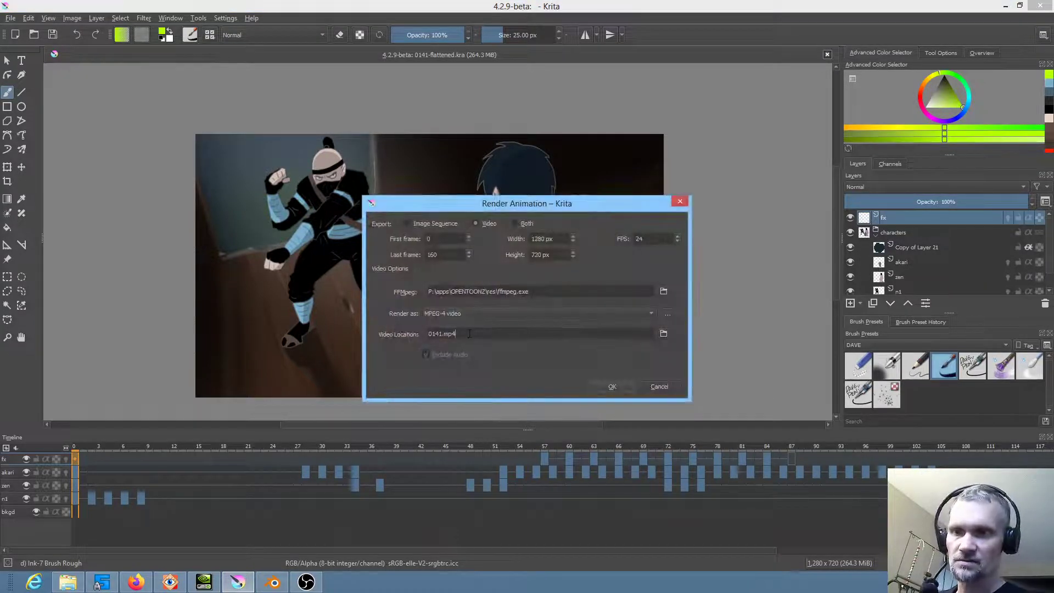
{"action": "left_click", "coordinate": [663, 334]}
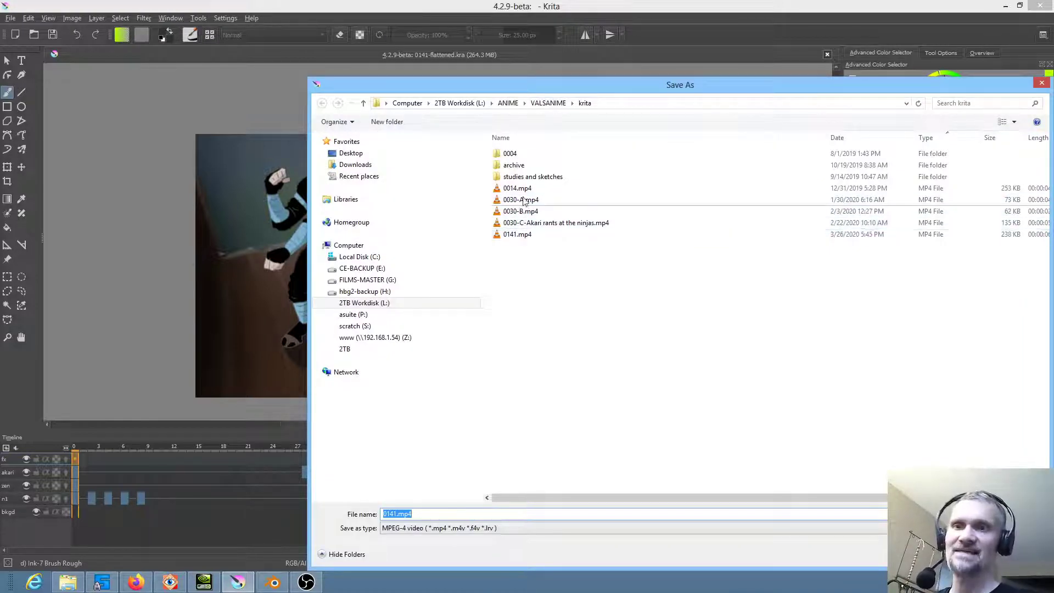
{"action": "left_click", "coordinate": [536, 103]}
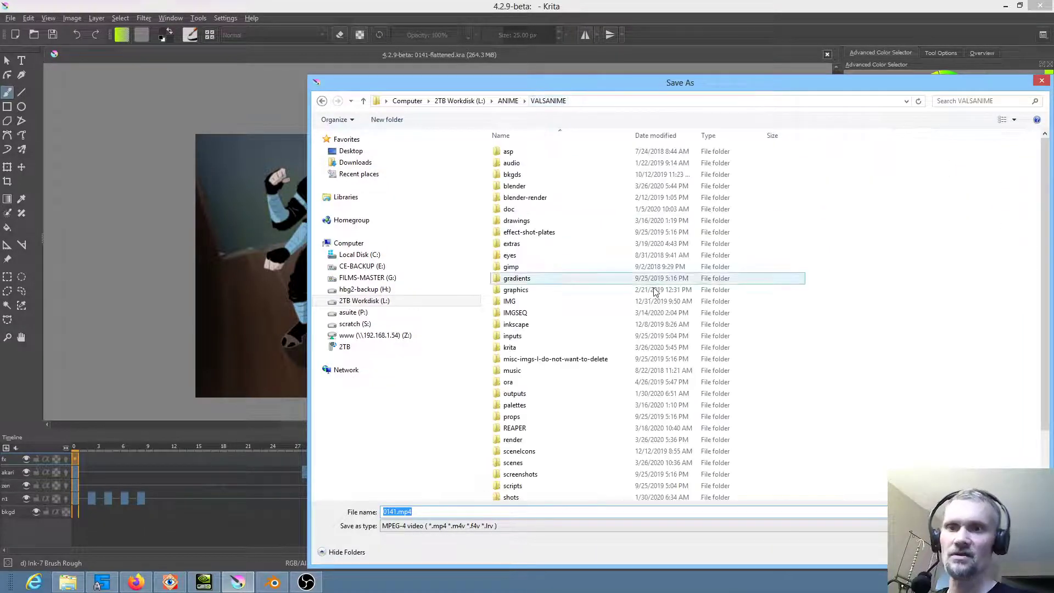
{"action": "double_click", "coordinate": [513, 440]}
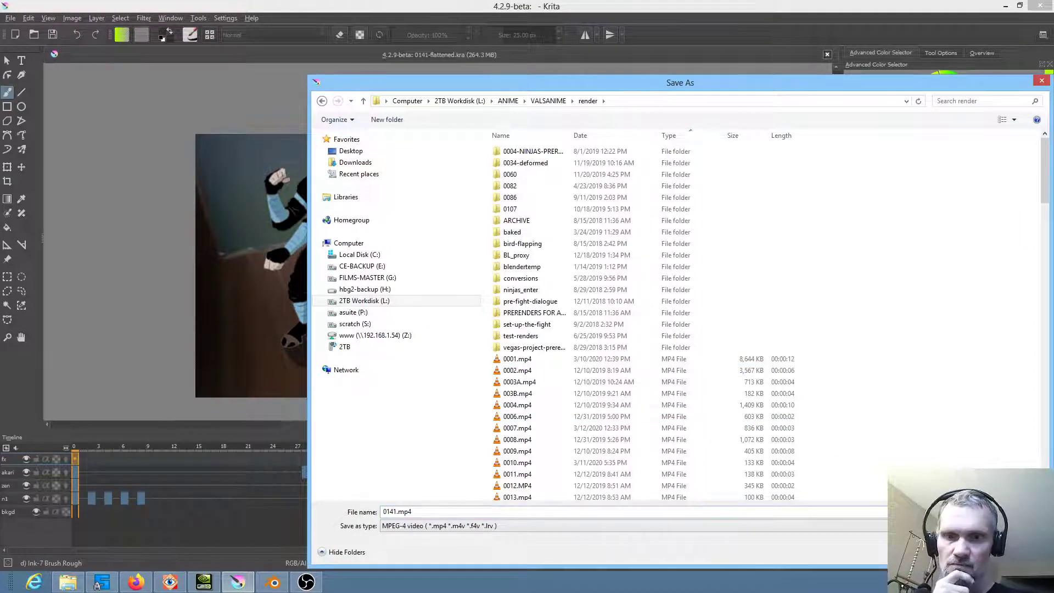
{"action": "key", "text": "Return"}
{"action": "left_click", "coordinate": [560, 295]}
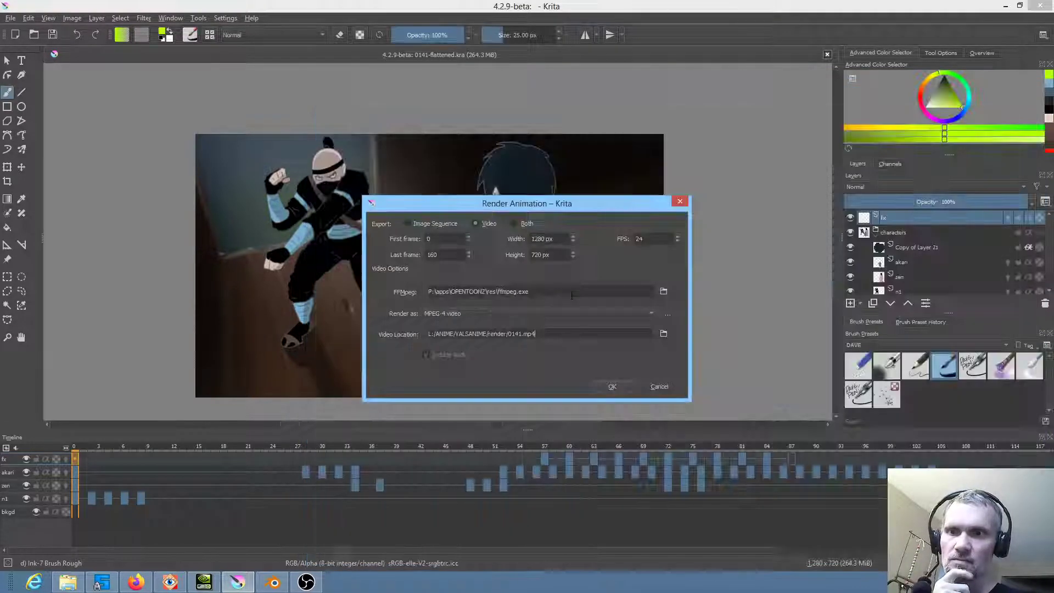
{"action": "left_click", "coordinate": [611, 387]}
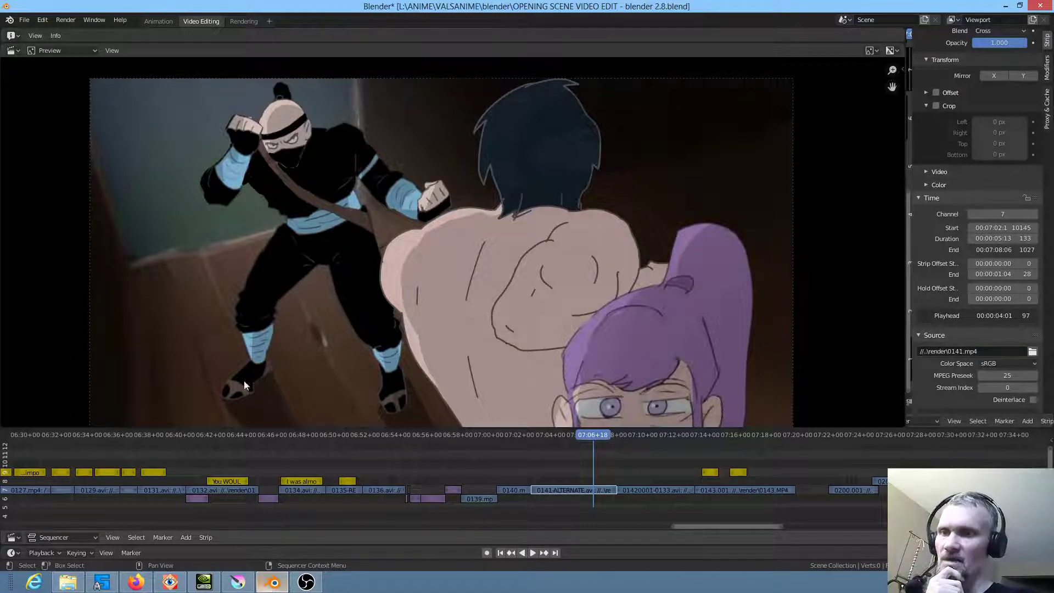
Step: Save and close the reopened video edit in Blender by starting a new General file, and return to Krita's running render
{"action": "key", "text": "Escape"}
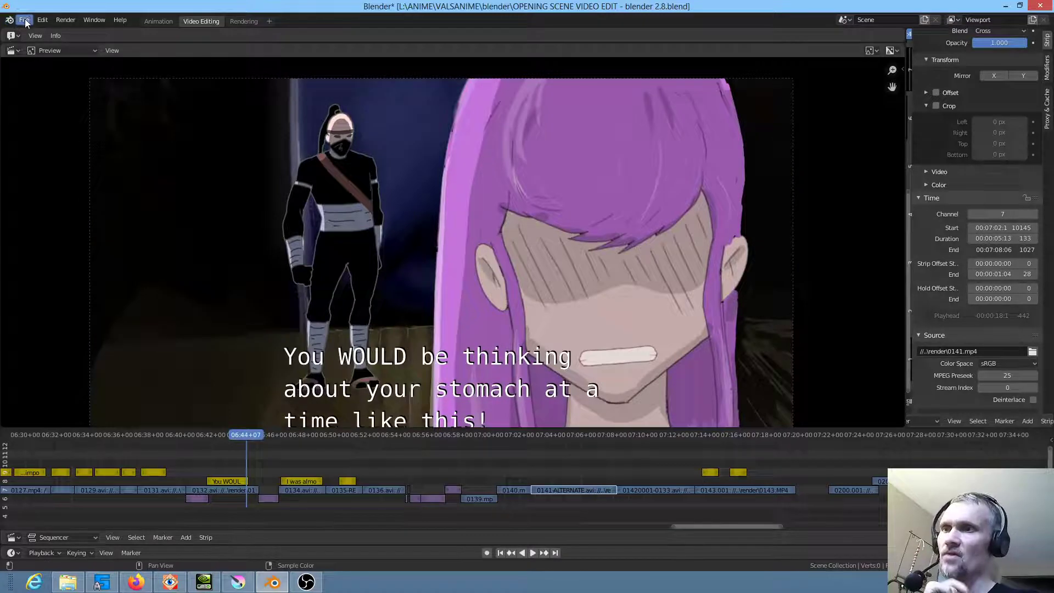
{"action": "left_click", "coordinate": [24, 18]}
{"action": "mouse_move", "coordinate": [99, 40]}
{"action": "left_click", "coordinate": [202, 32]}
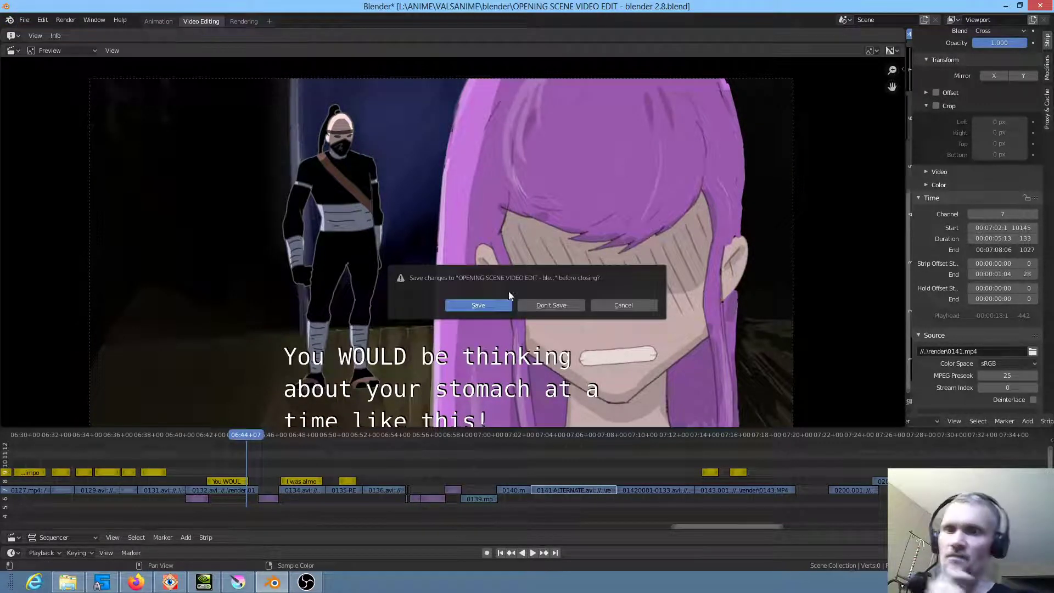
{"action": "left_click", "coordinate": [476, 305]}
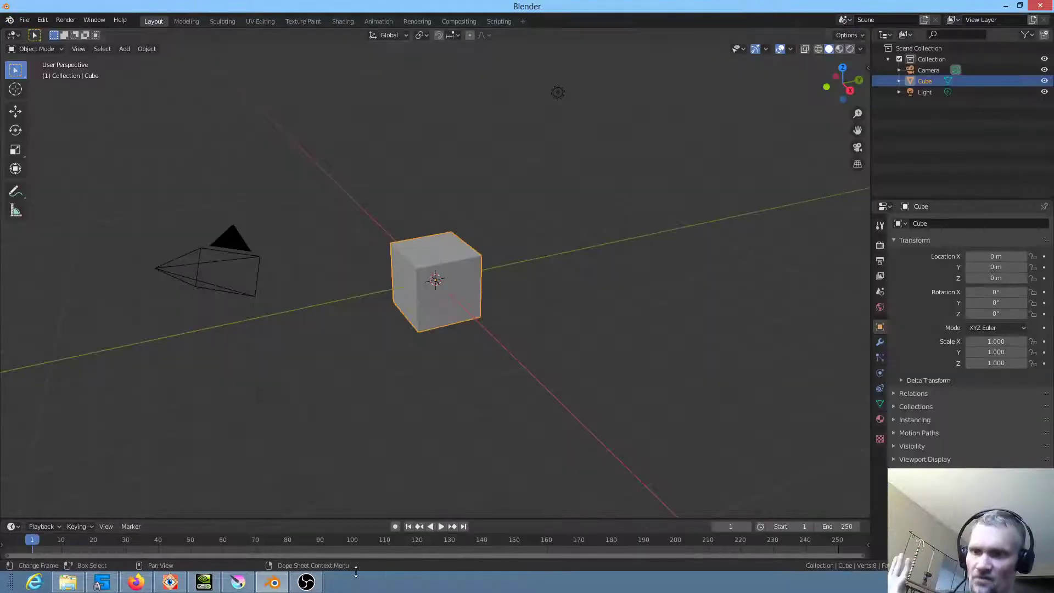
{"action": "left_click", "coordinate": [251, 587]}
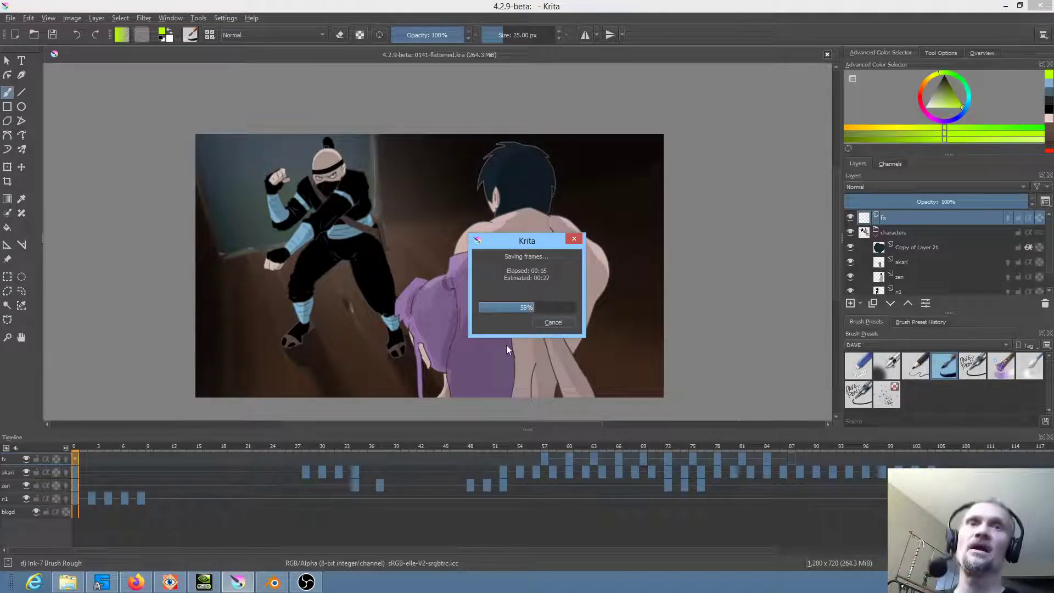